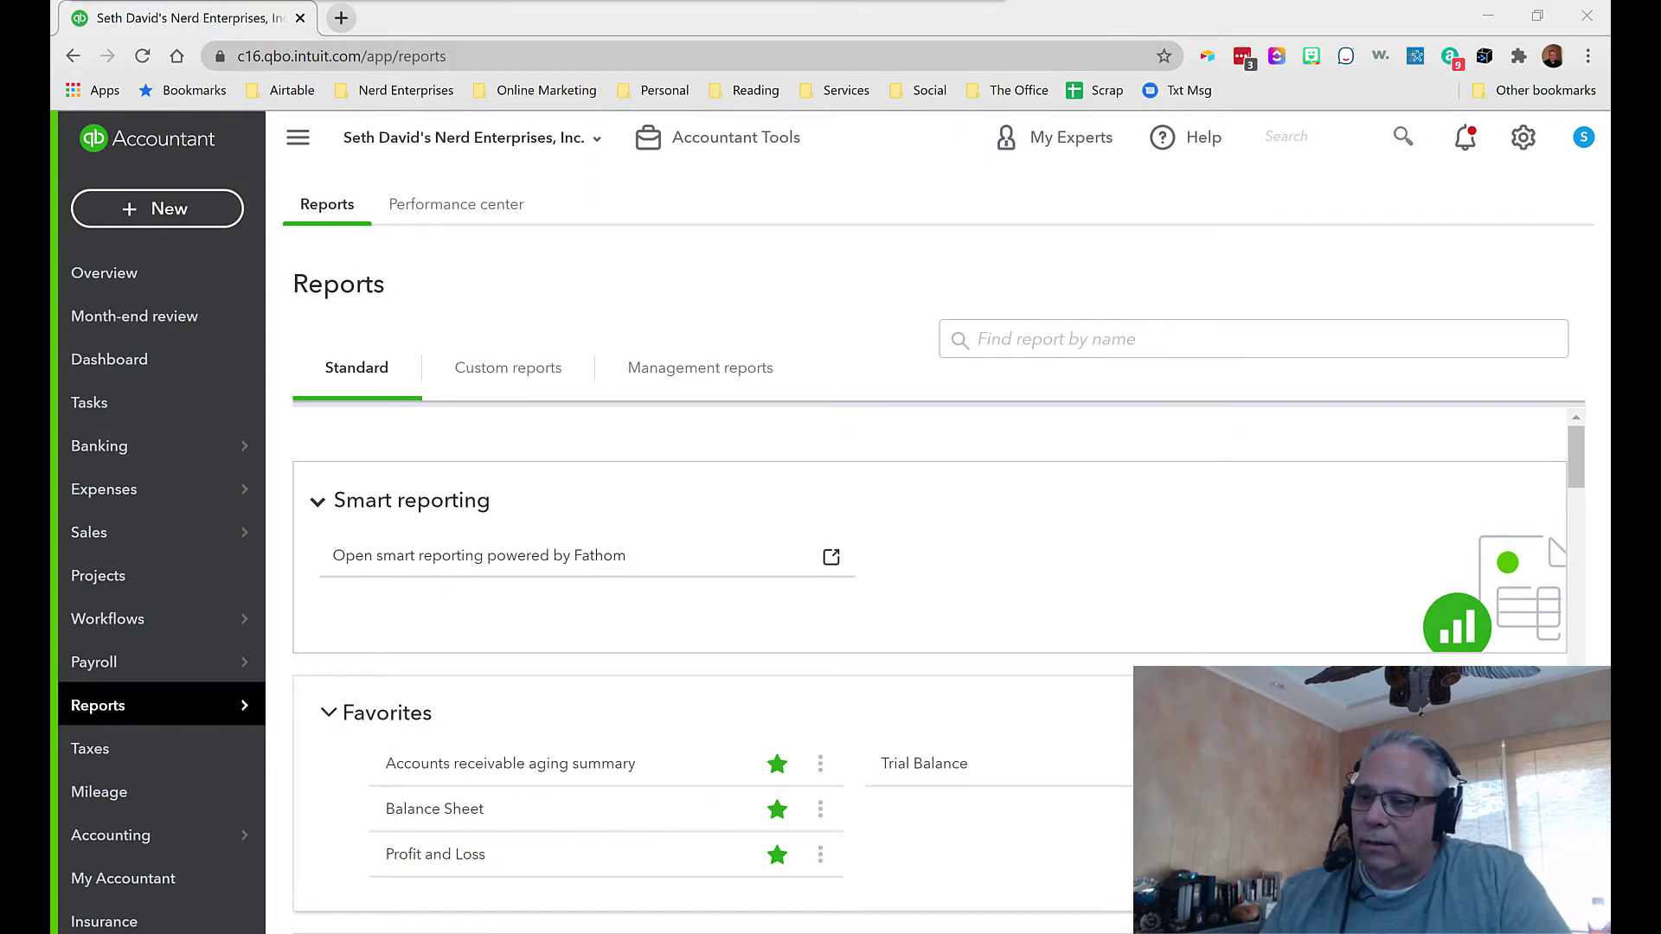
Review the customer list, open the parent customer of Aphrodite and Artemis, and open its notes for editing
{"action": "left_click", "coordinate": [80, 268]}
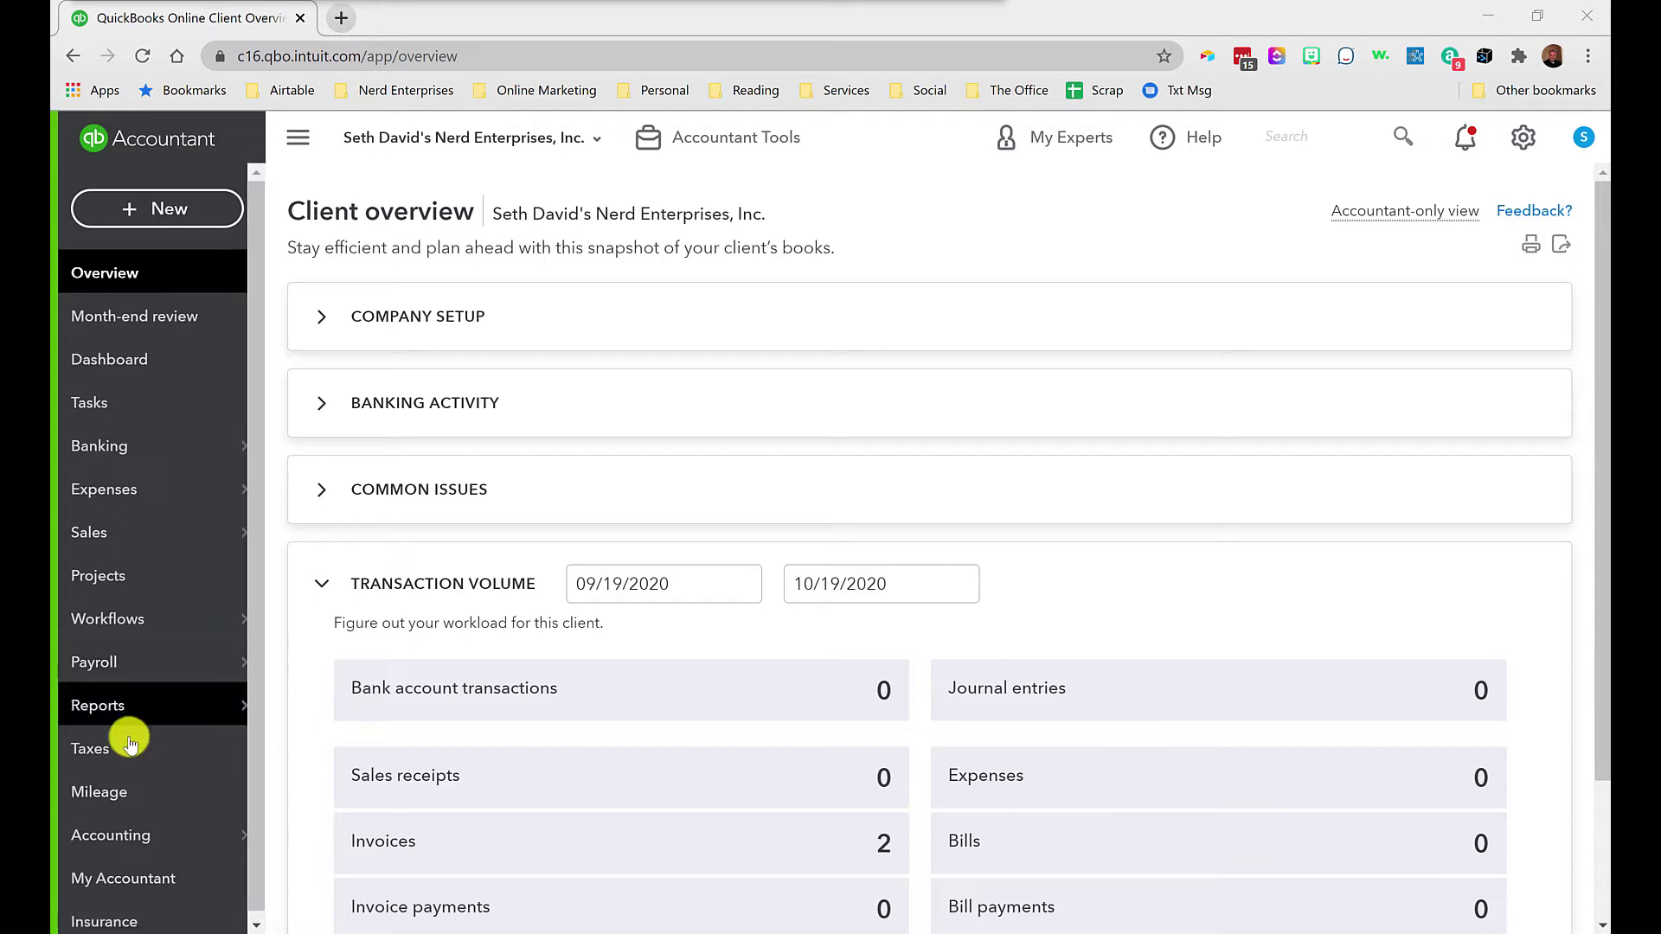
{"action": "mouse_move", "coordinate": [118, 537]}
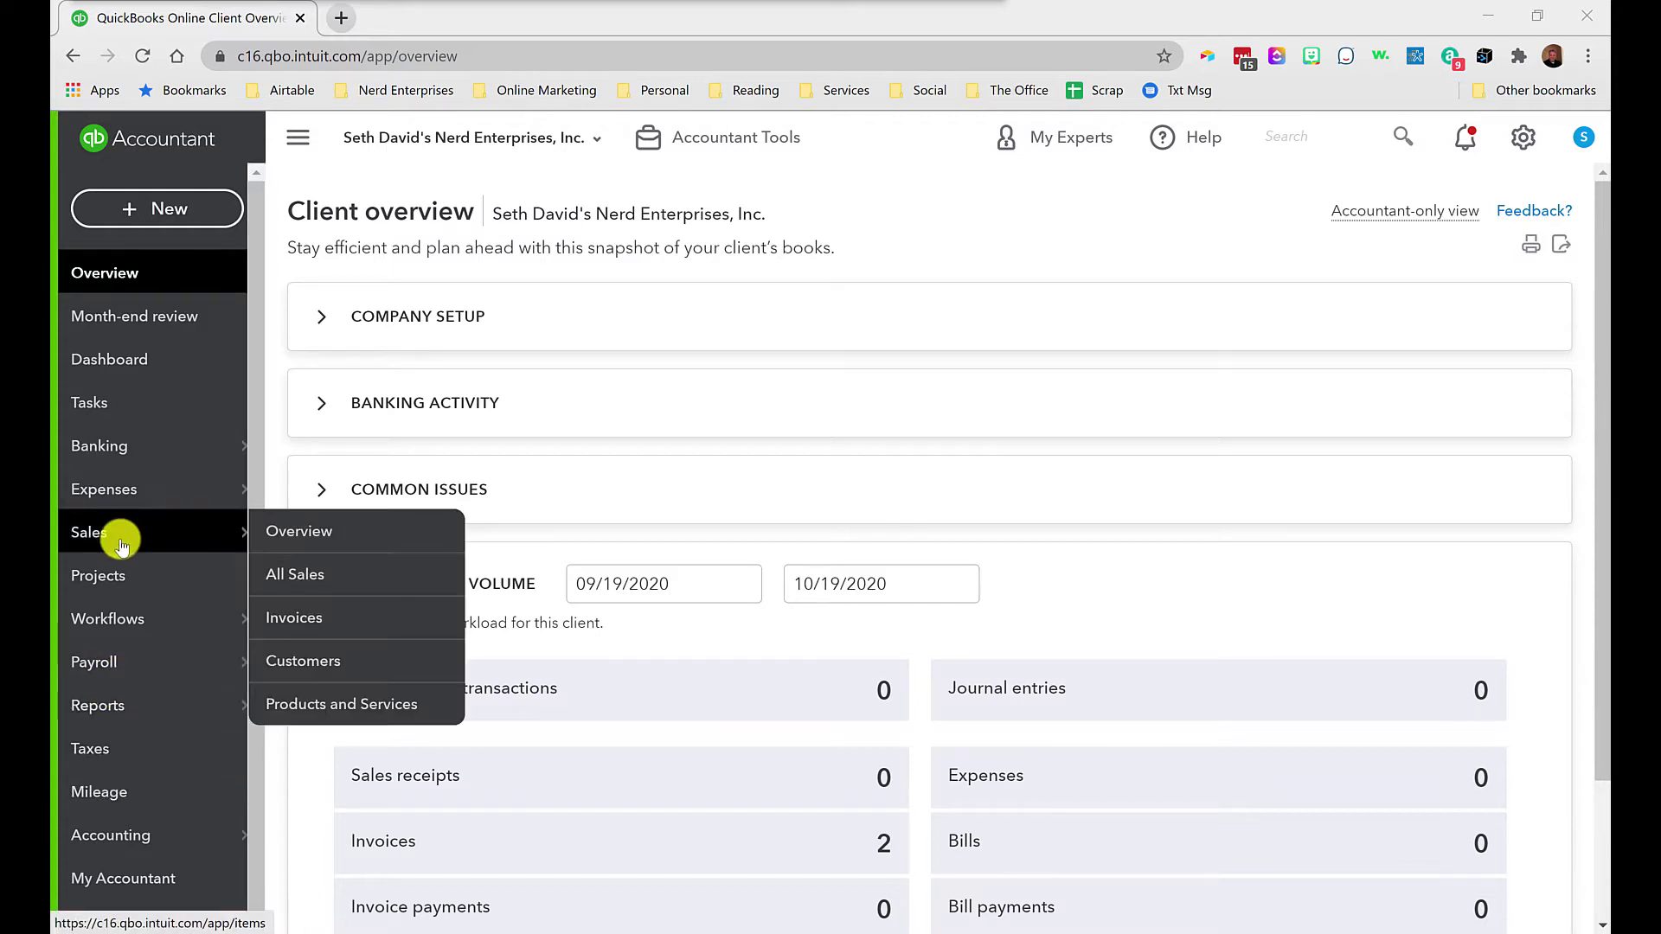
{"action": "left_click", "coordinate": [279, 656]}
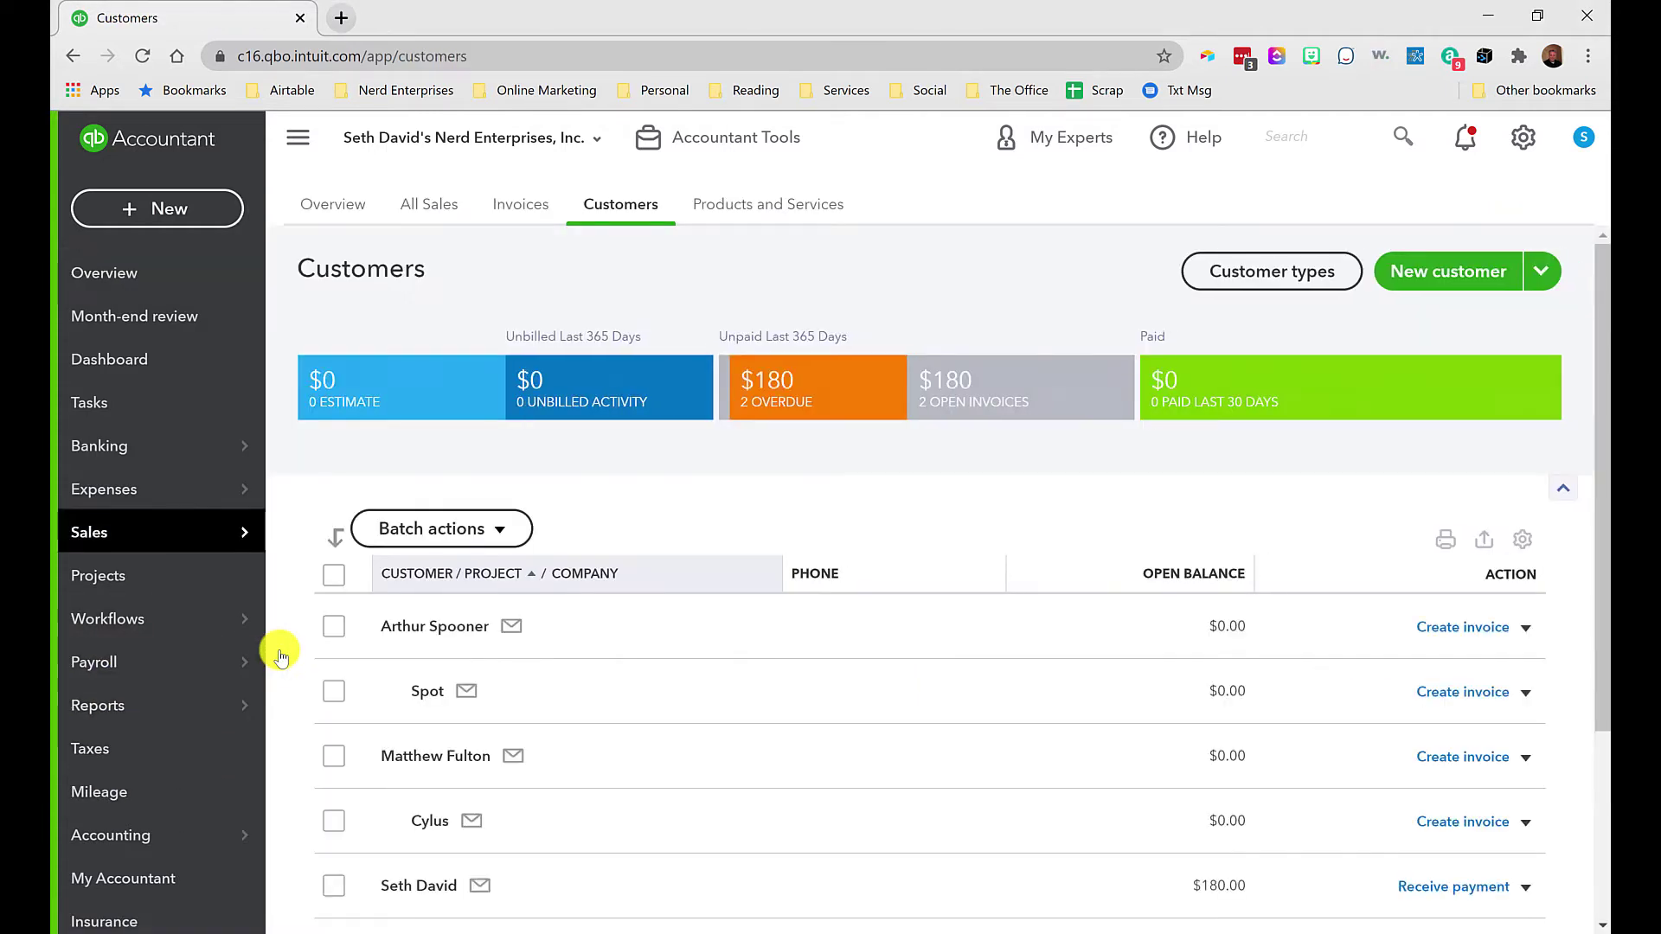
{"action": "scroll", "coordinate": [897, 493], "scroll_direction": "down", "scroll_amount": 3}
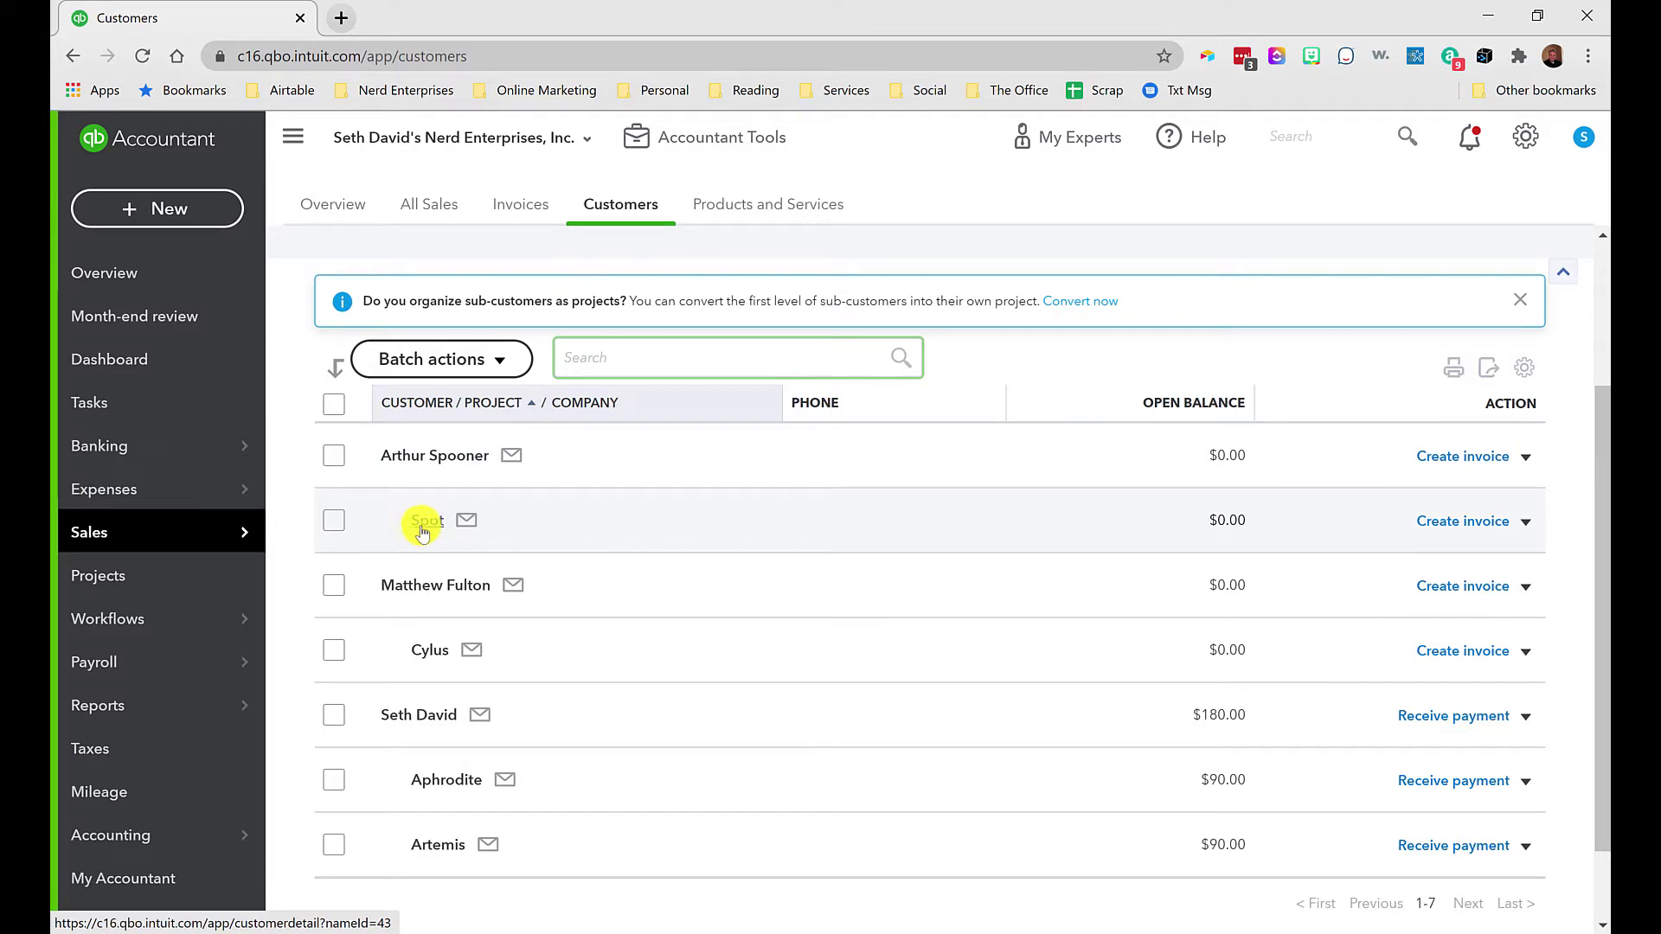
{"action": "scroll", "coordinate": [683, 542], "scroll_direction": "down", "scroll_amount": 1}
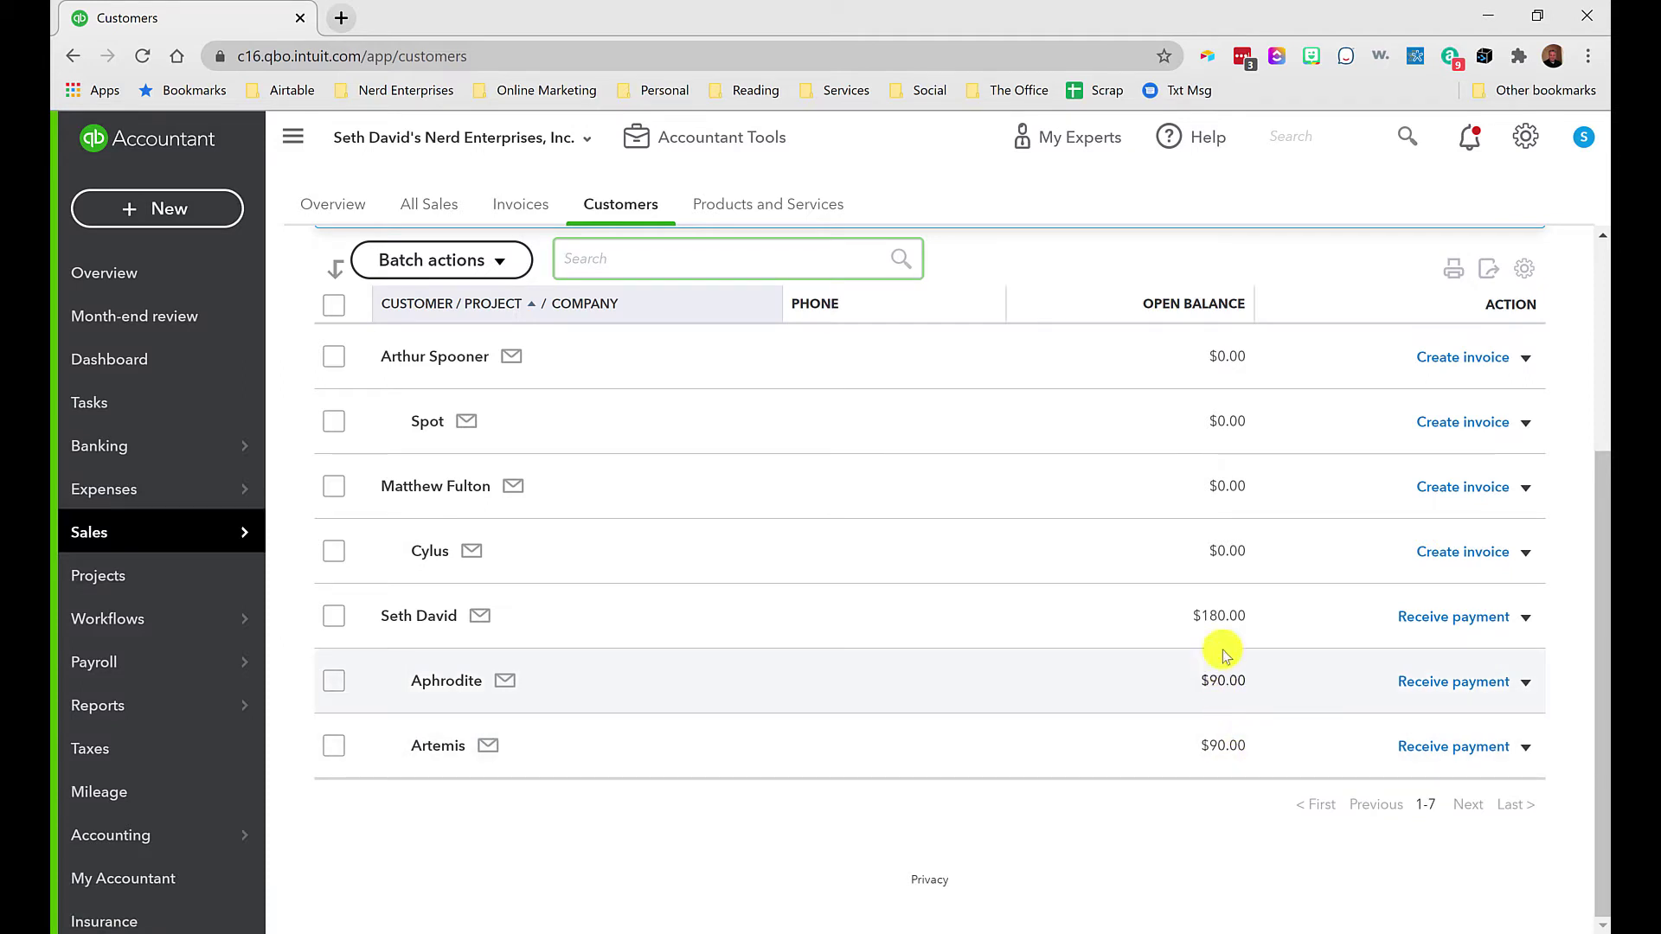
{"action": "left_click", "coordinate": [1242, 617]}
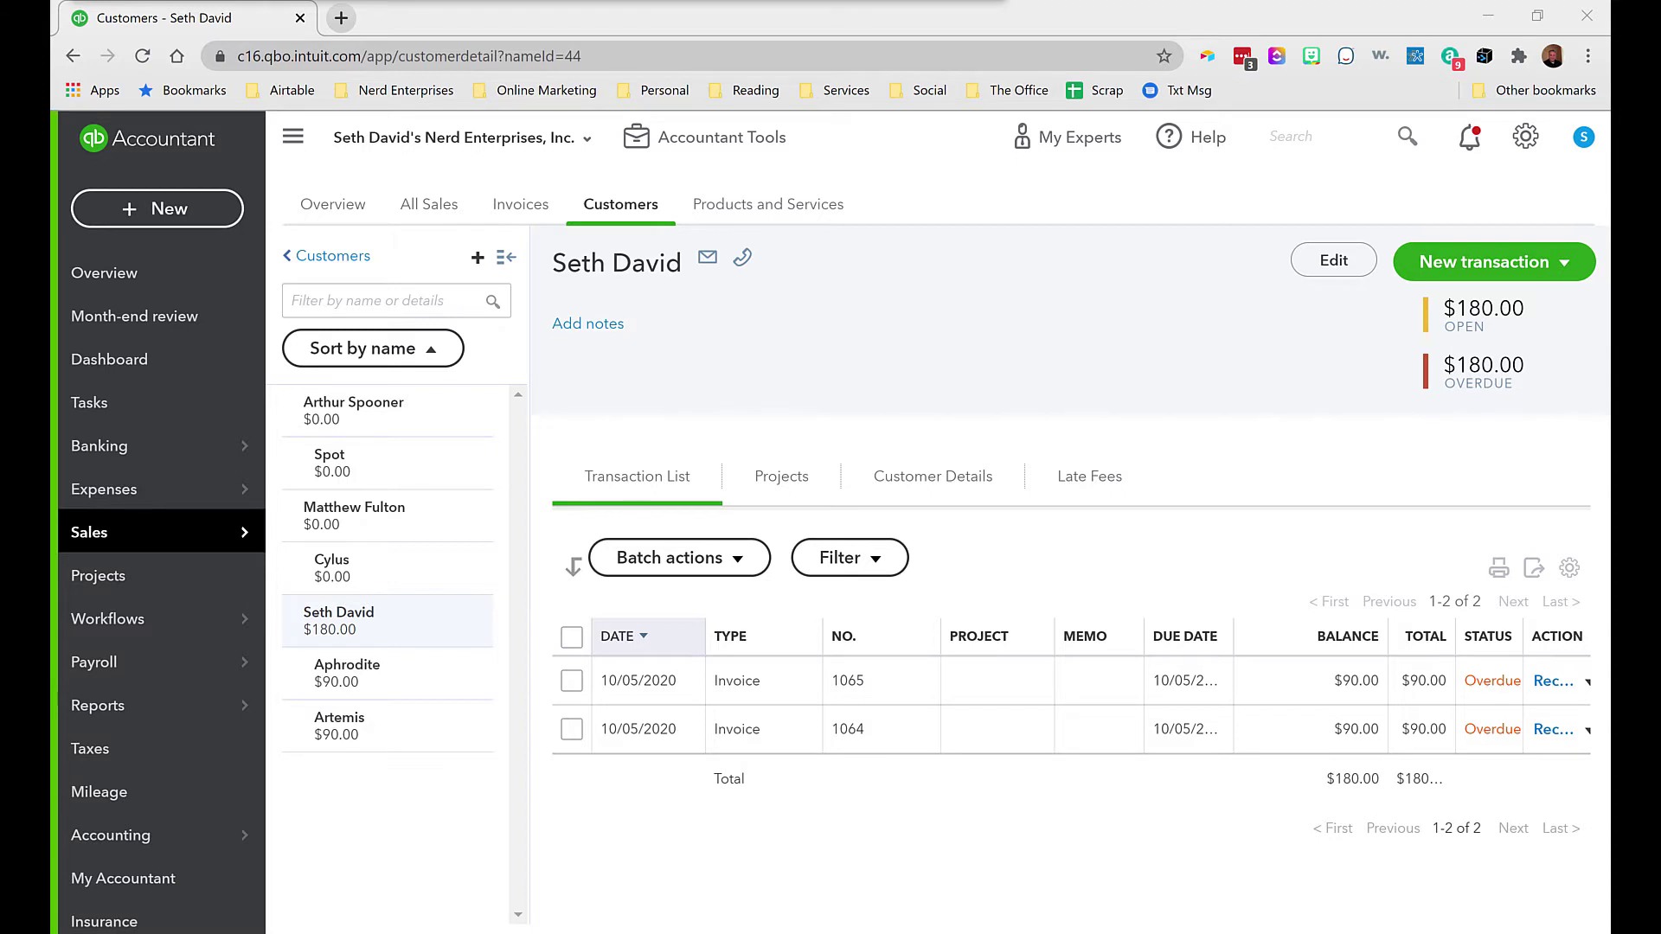
{"action": "left_click", "coordinate": [575, 323]}
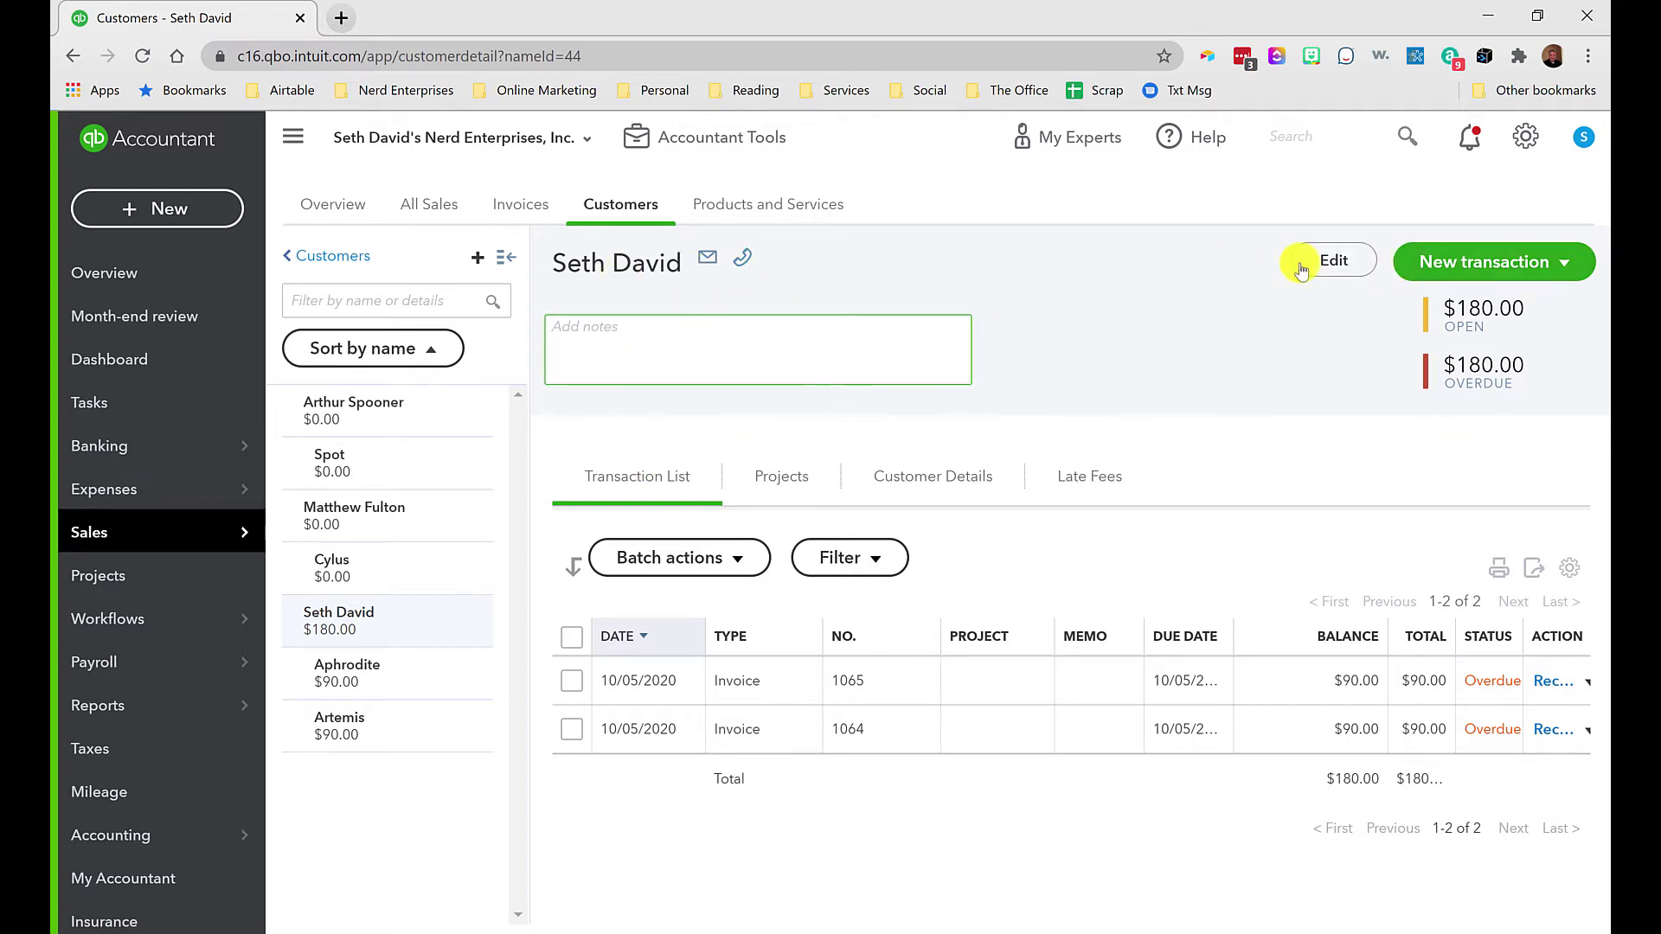
Open the Aphrodite sub-customer's information, view its attachments section, and close it without changes
{"action": "left_click", "coordinate": [327, 684]}
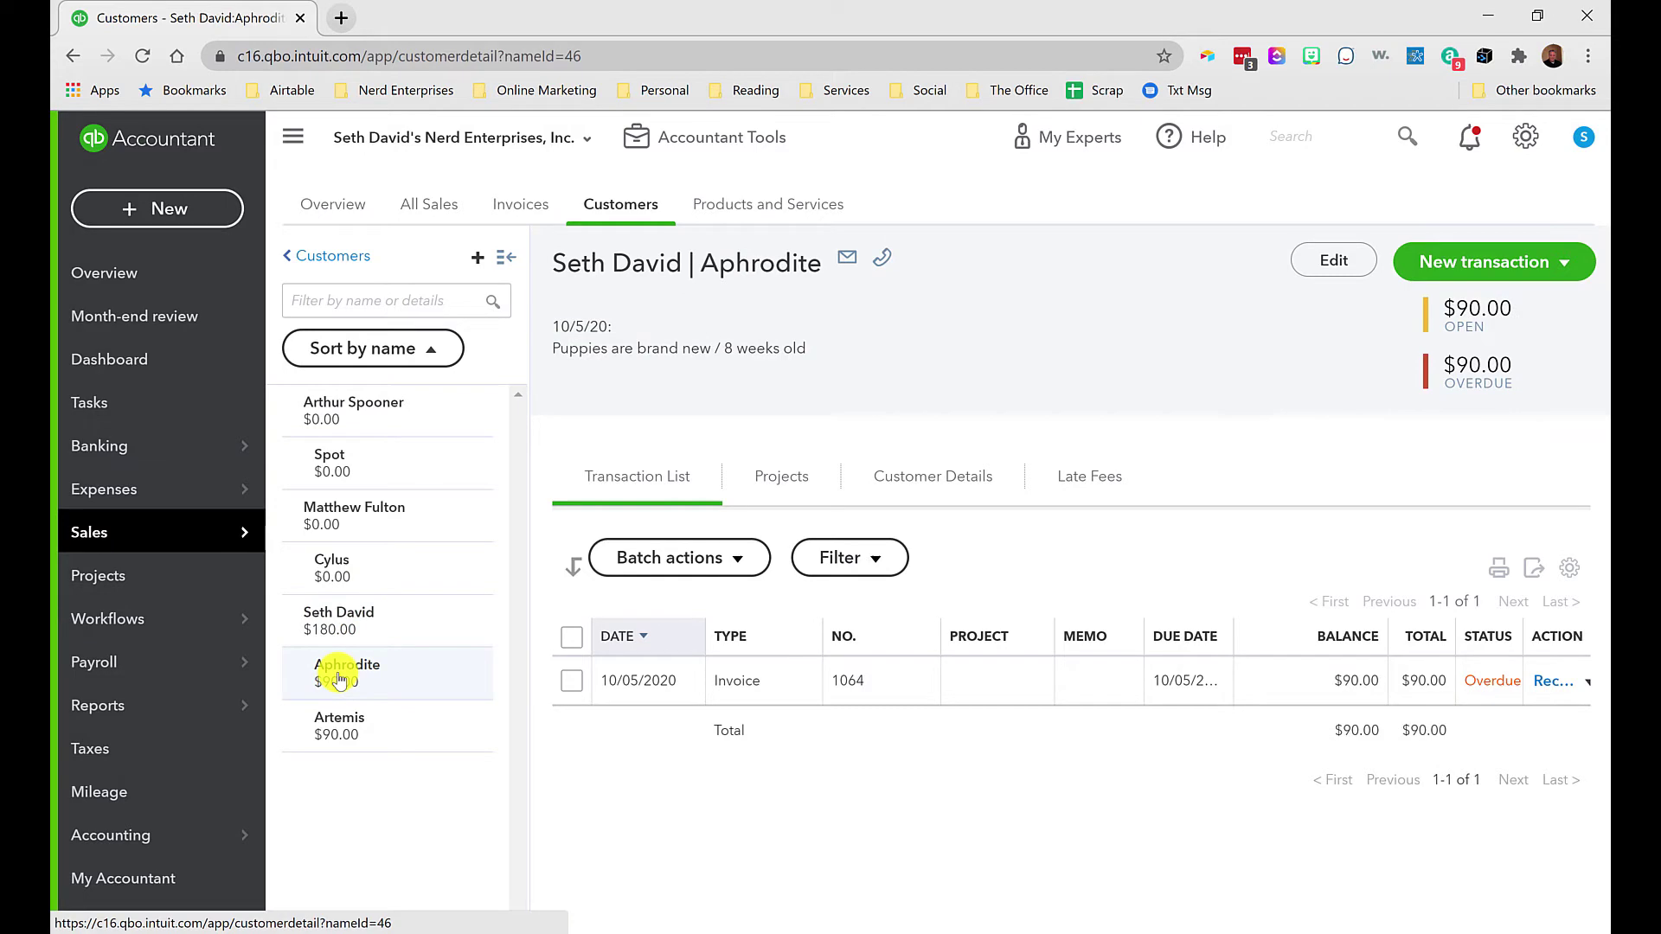
{"action": "left_click", "coordinate": [1336, 262]}
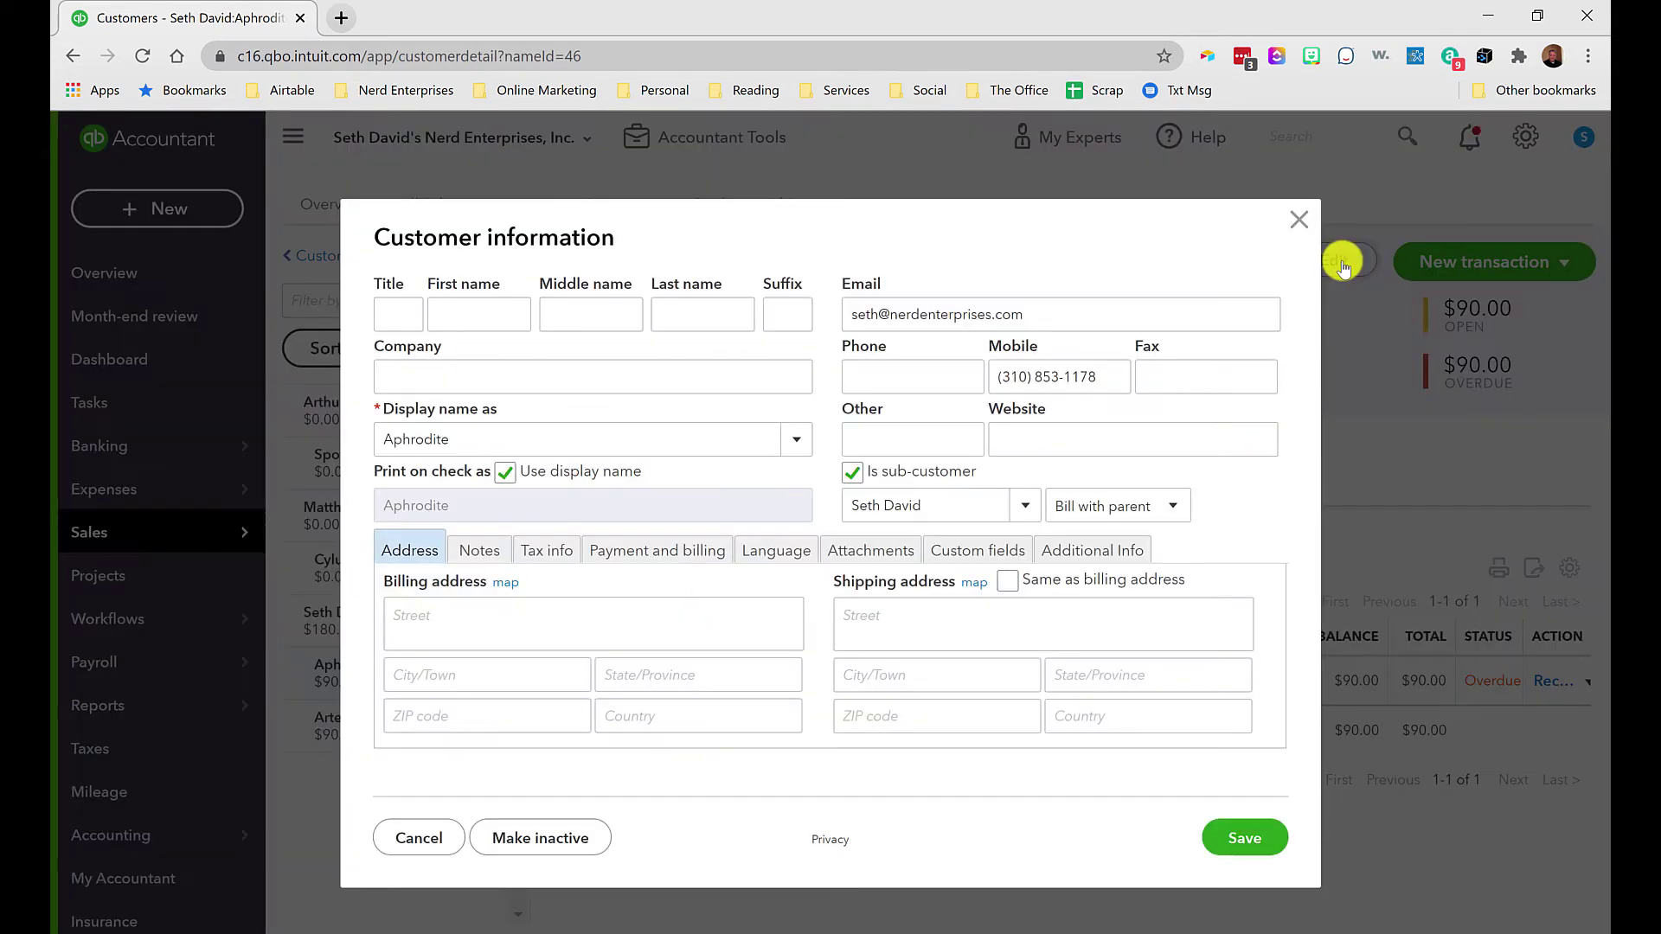
{"action": "left_click", "coordinate": [862, 555]}
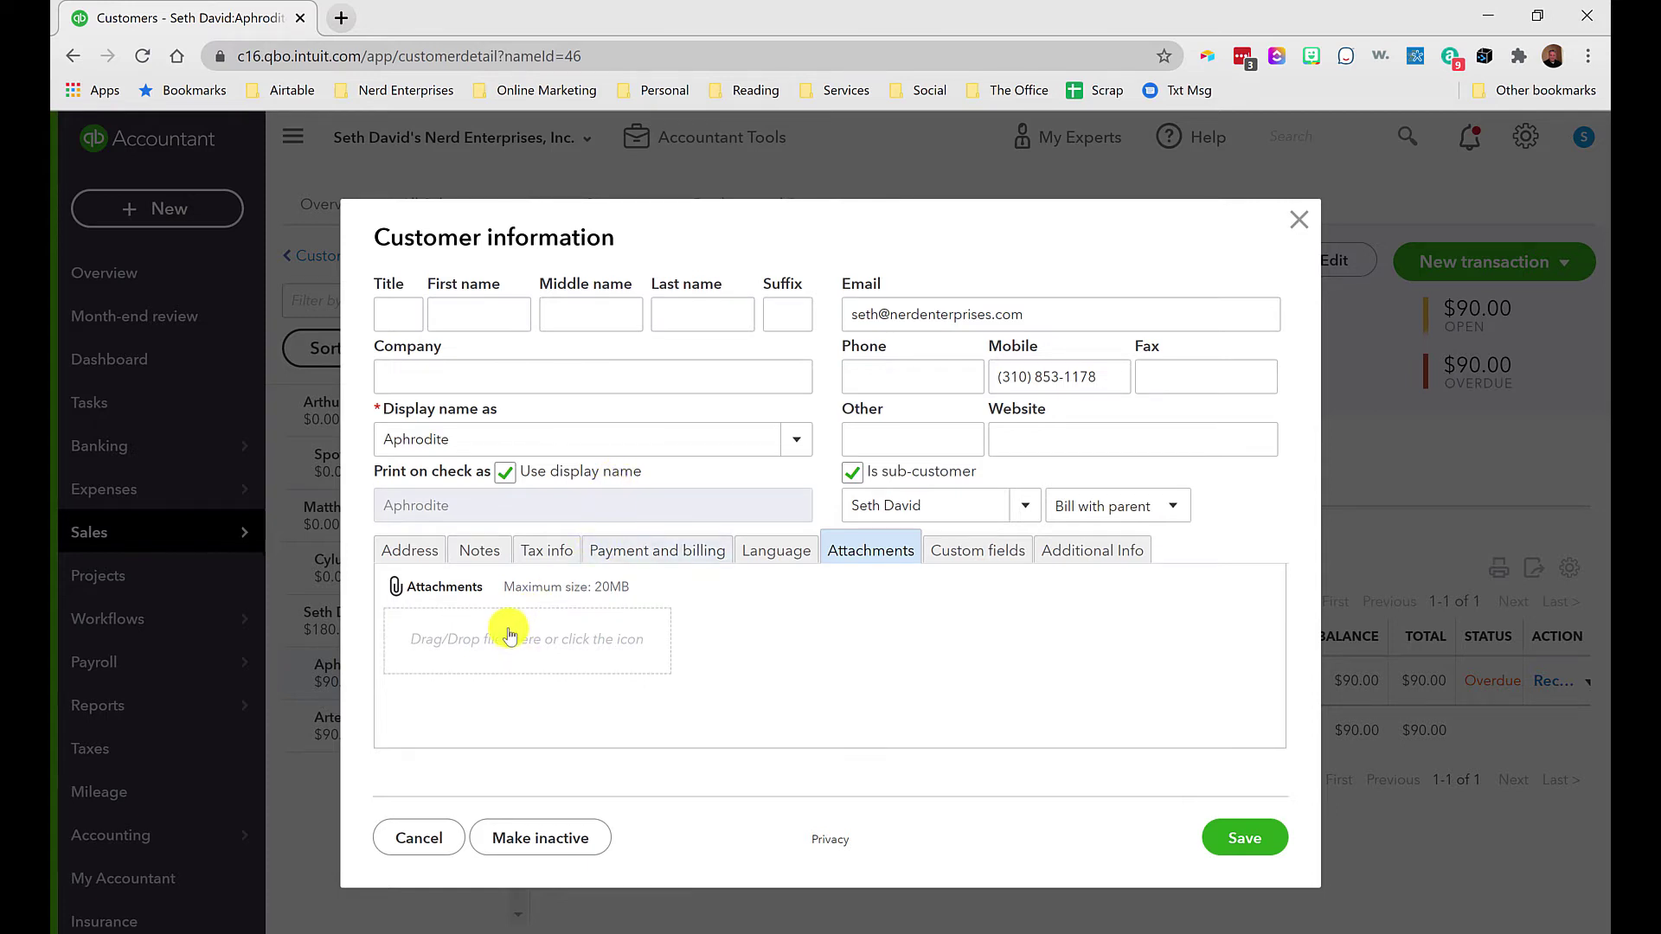
{"action": "left_click", "coordinate": [1296, 222]}
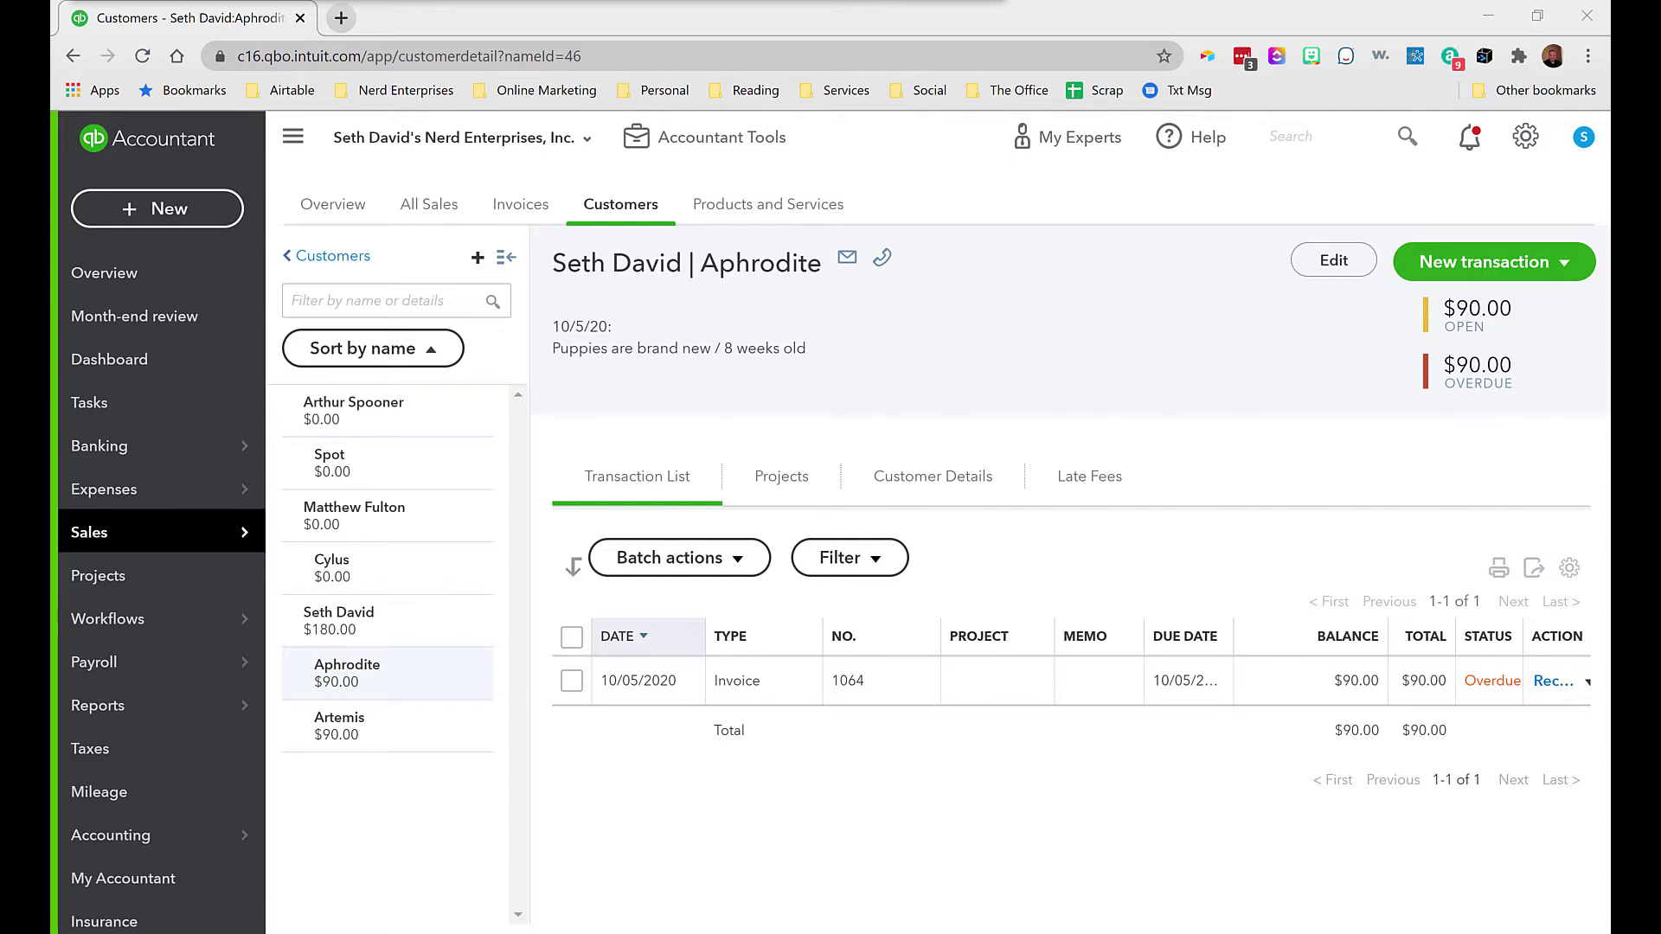
Go to the company's custom fields list, start adding a field, and view the available data types
{"action": "left_click", "coordinate": [1525, 137]}
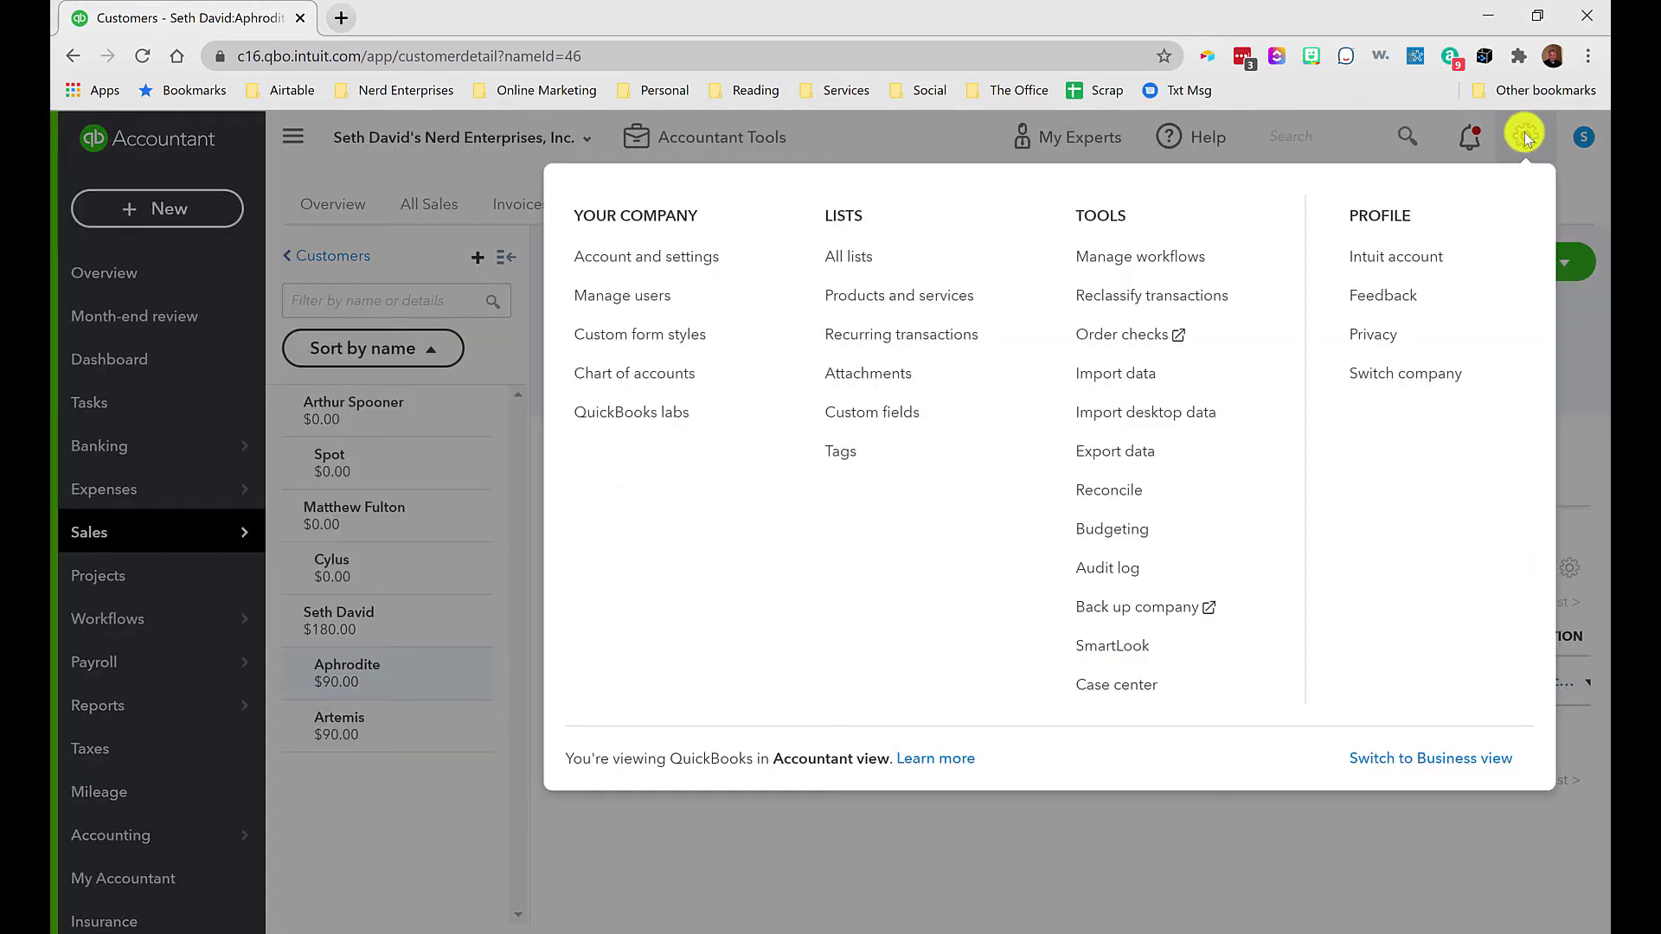
{"action": "left_click", "coordinate": [852, 418]}
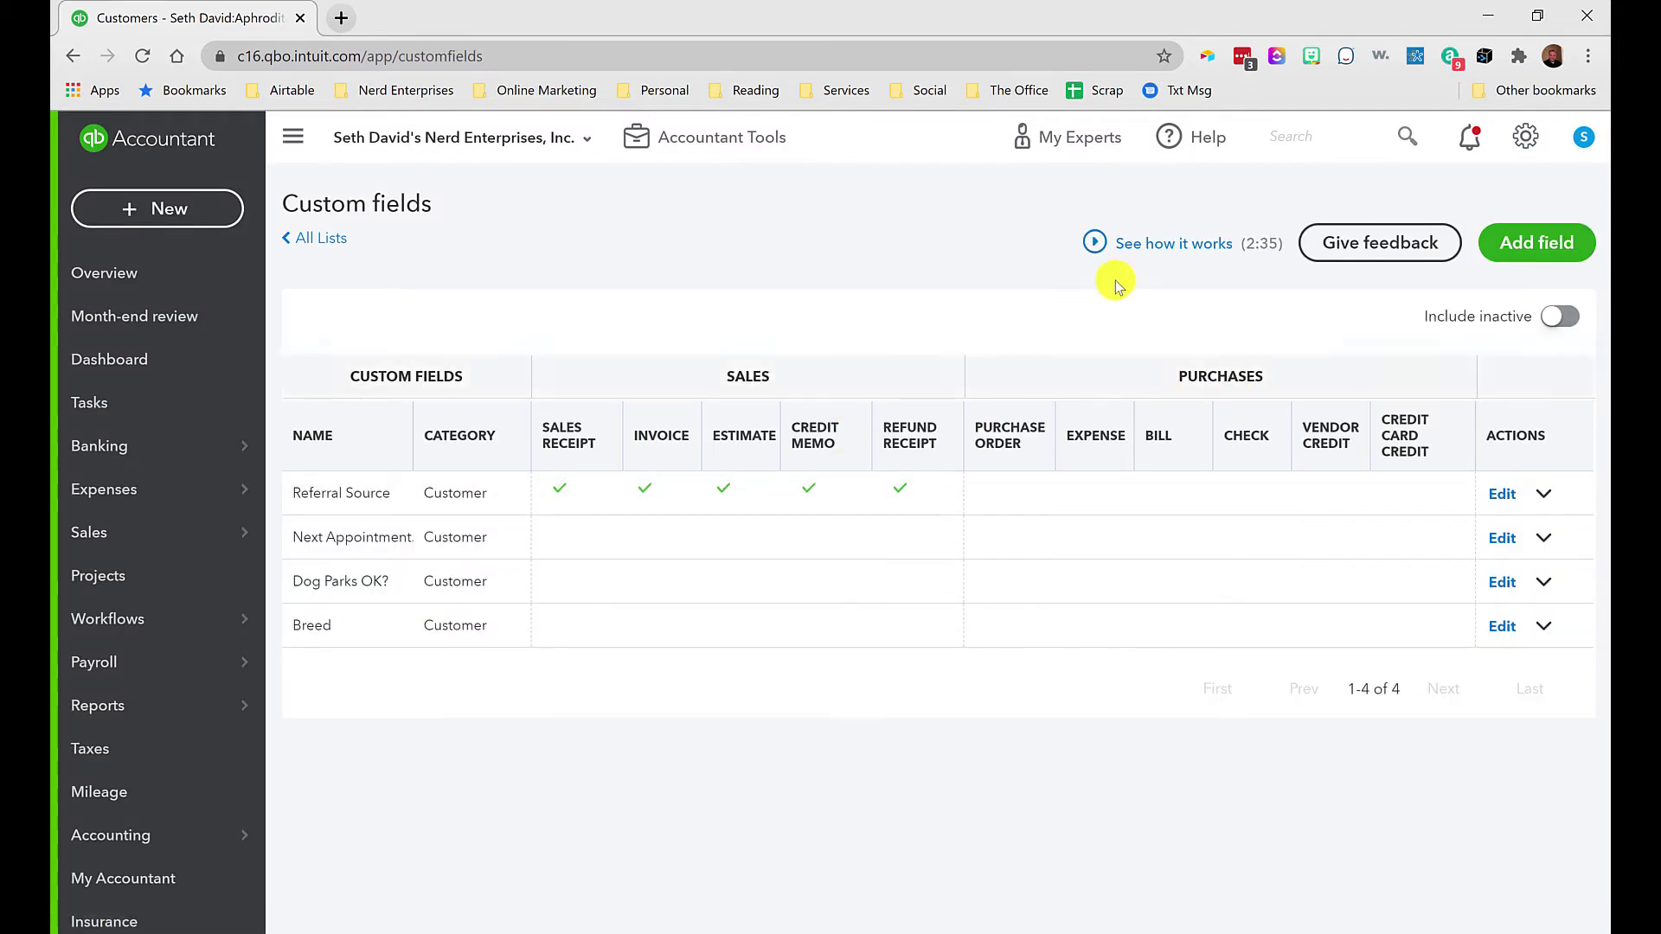
{"action": "left_click", "coordinate": [1546, 245]}
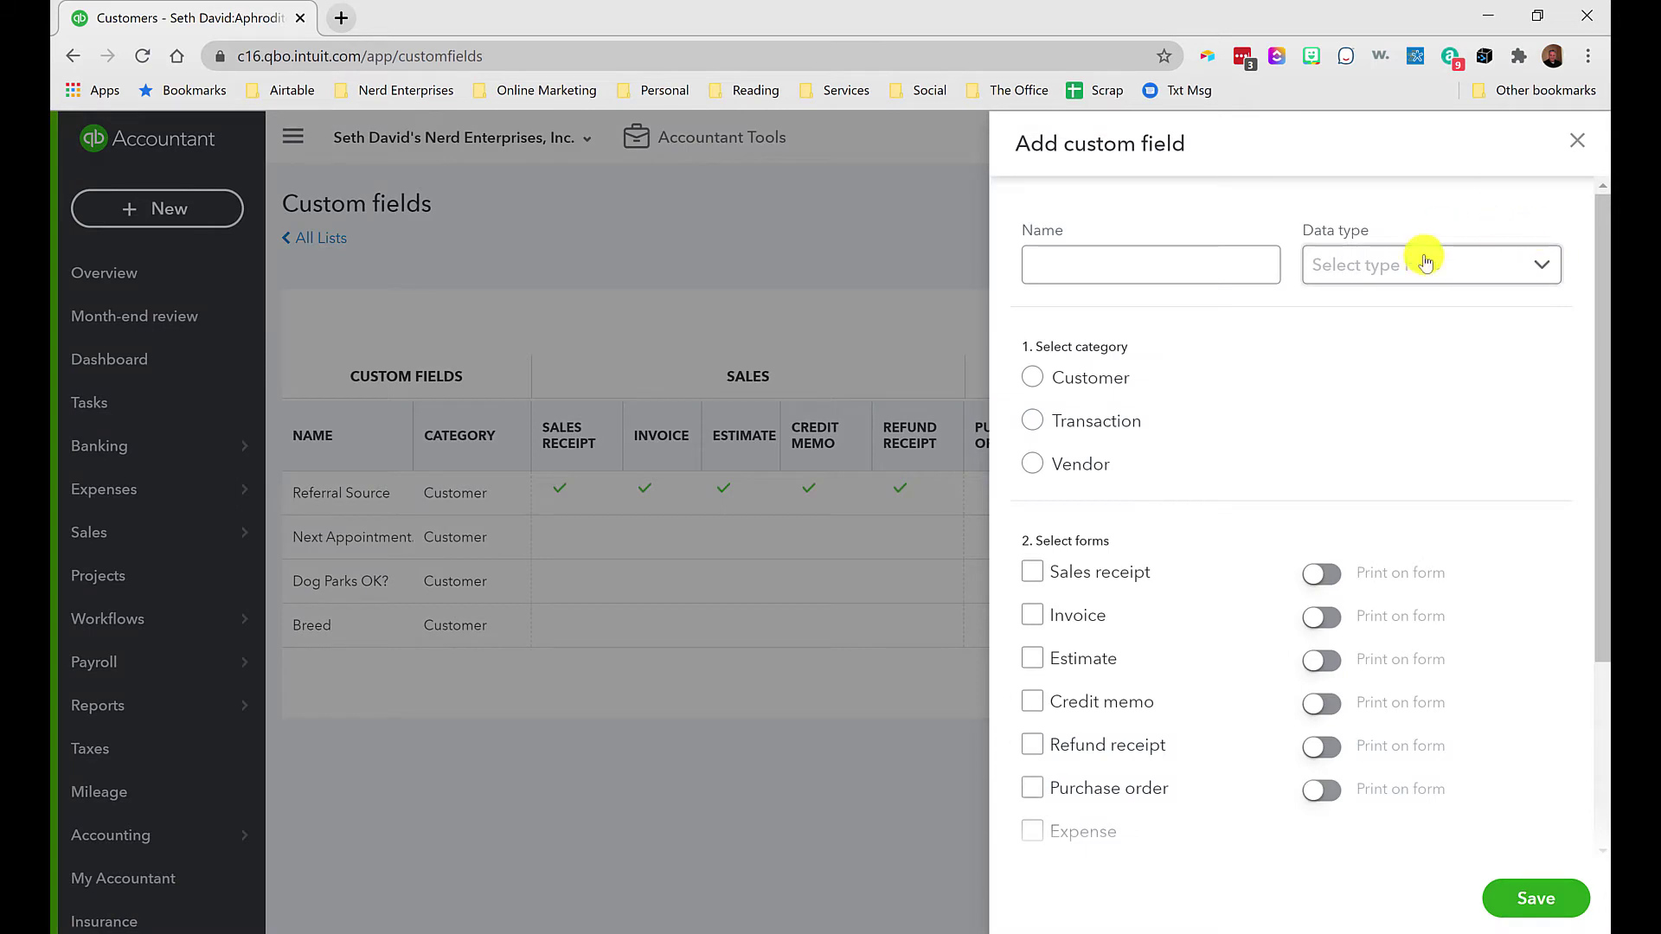
{"action": "left_click", "coordinate": [1423, 266]}
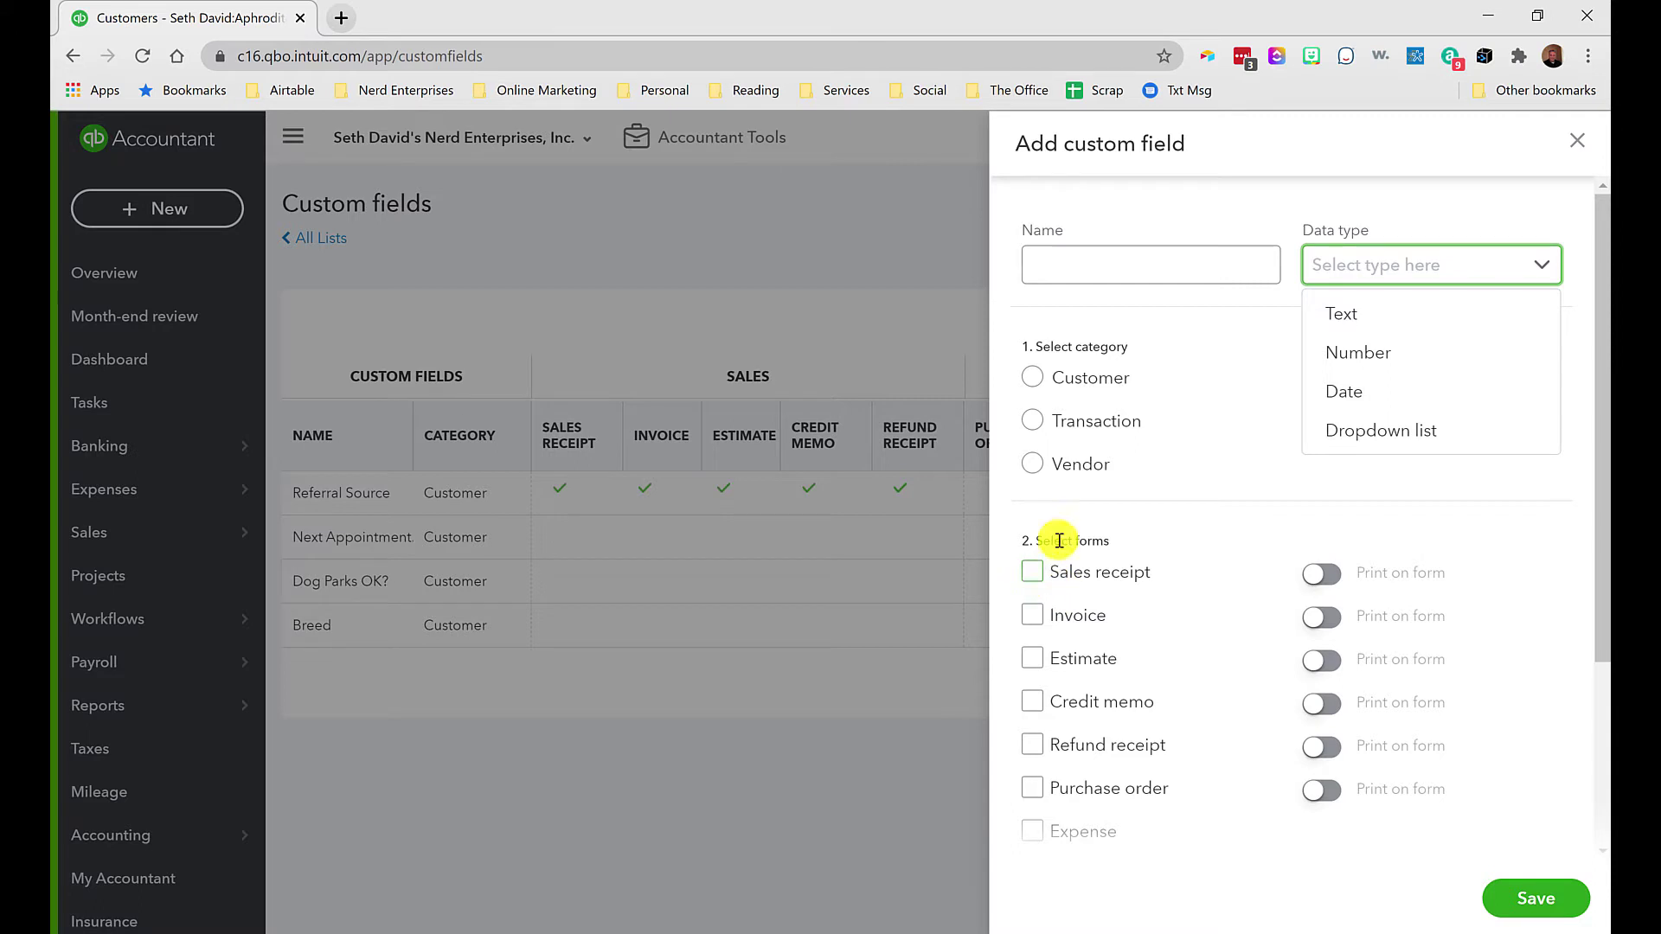
Try the Customer, Transaction and Vendor categories for the new custom field and discard it without saving
{"action": "left_click", "coordinate": [1032, 378]}
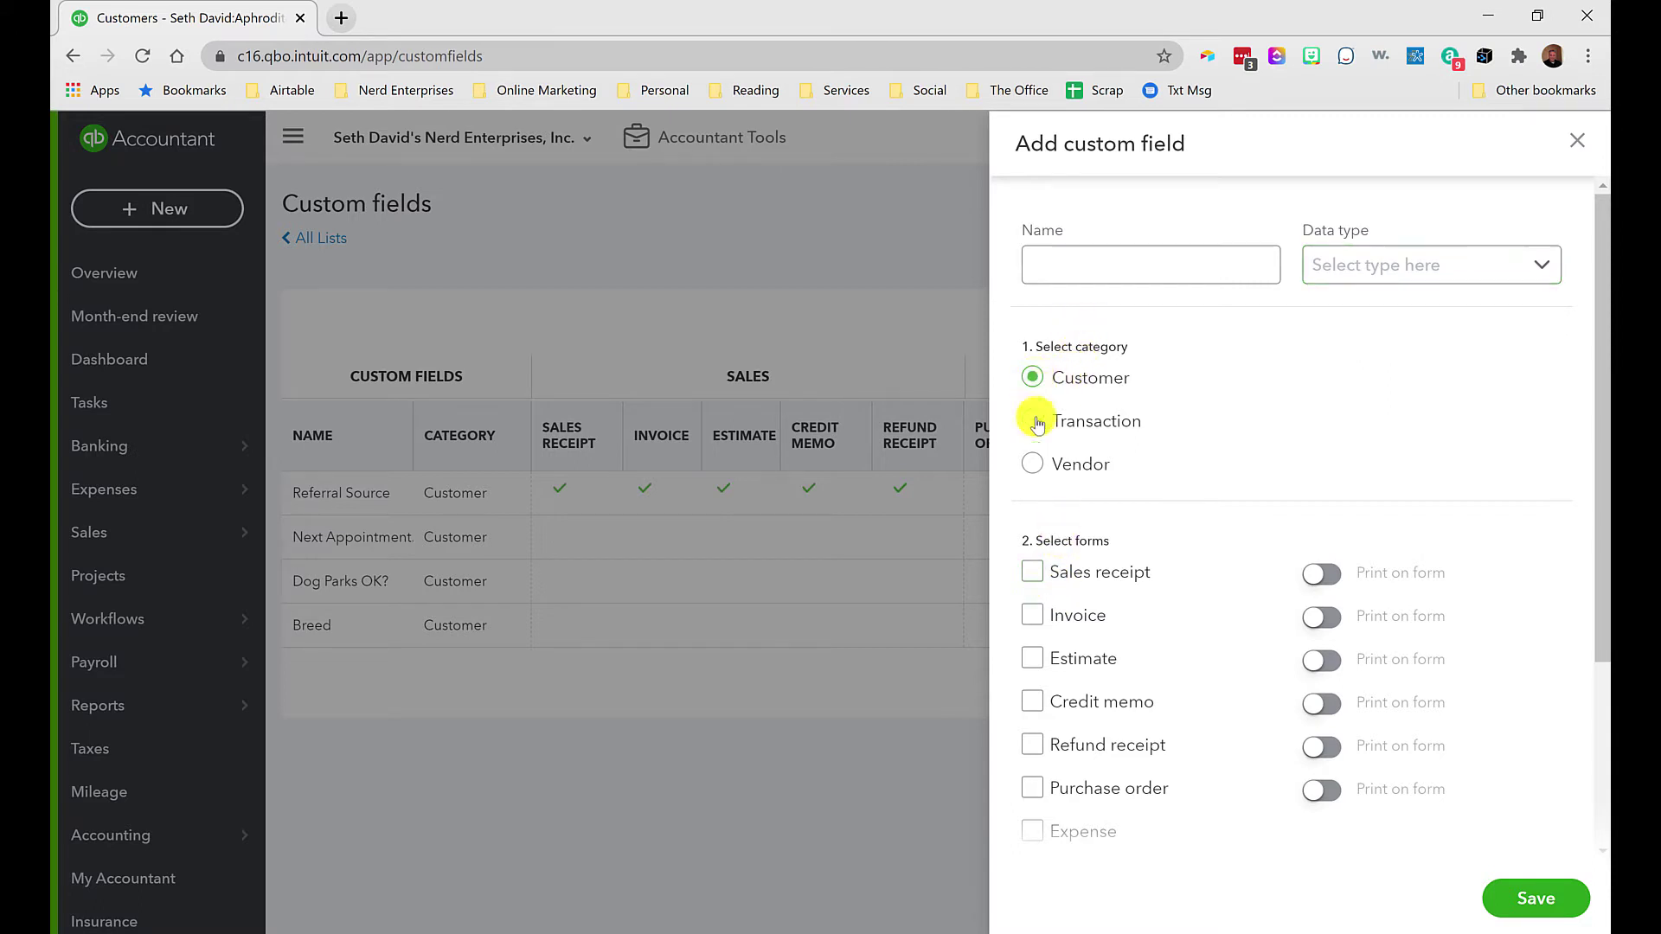
{"action": "left_click", "coordinate": [1032, 421]}
{"action": "left_click", "coordinate": [1032, 464]}
{"action": "left_click", "coordinate": [1032, 378]}
{"action": "left_click", "coordinate": [1577, 142]}
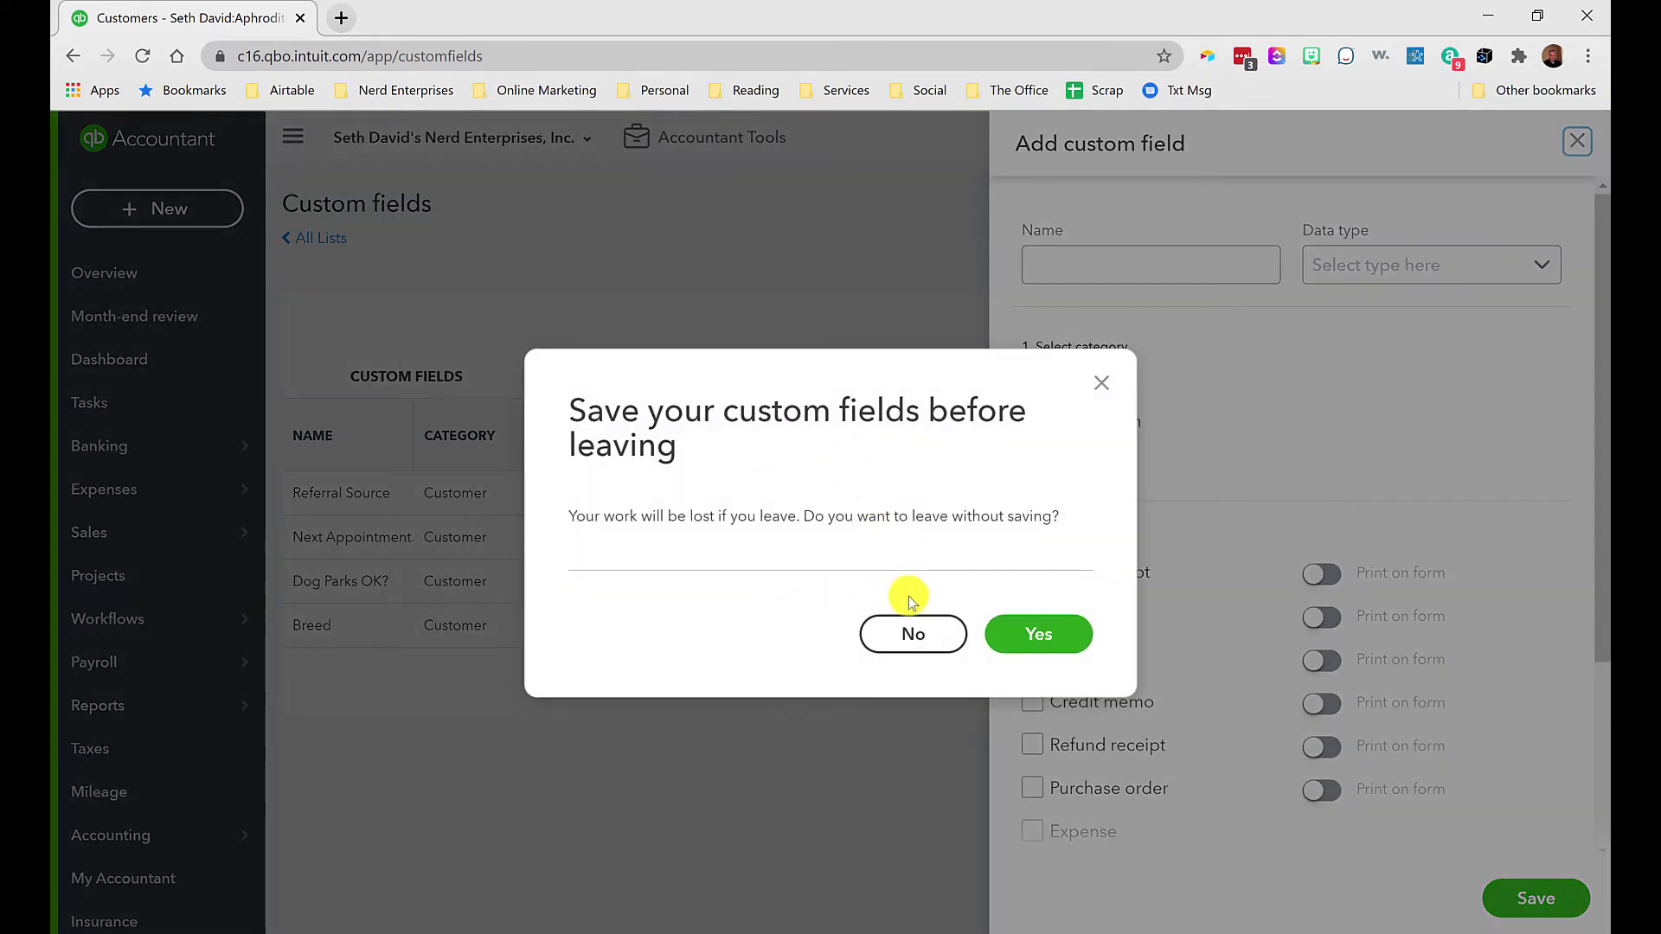
{"action": "left_click", "coordinate": [1048, 634]}
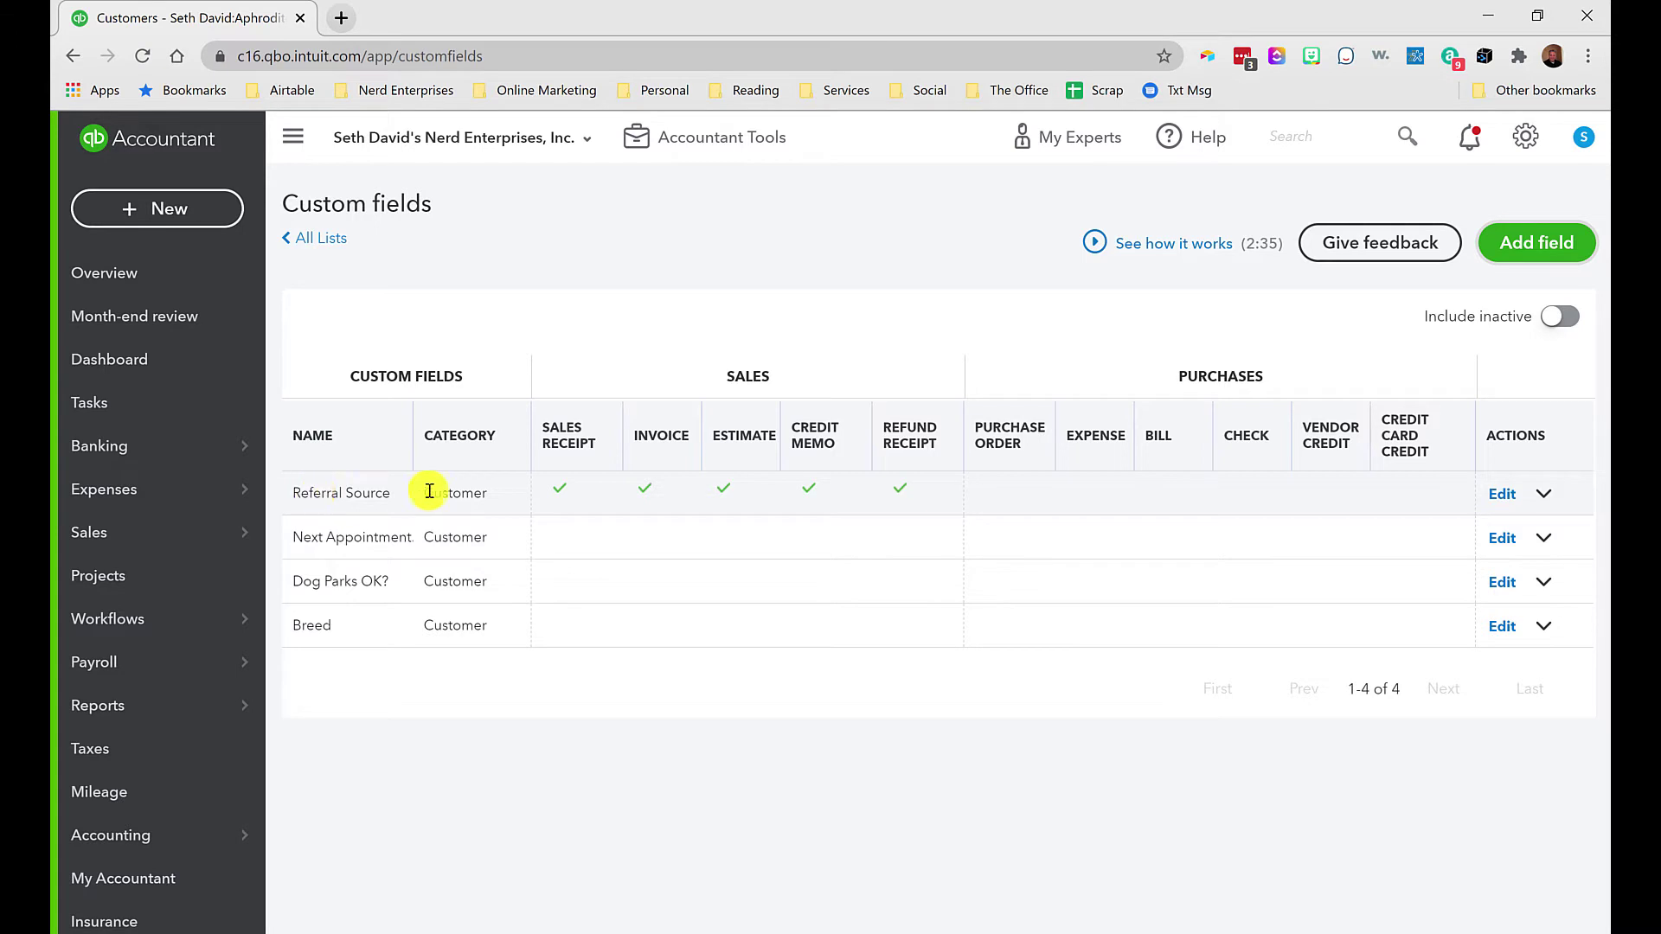
Examine the Referral Source custom field's dropdown items, item limit, category and selected forms, and close it without changes
{"action": "left_click", "coordinate": [1504, 495]}
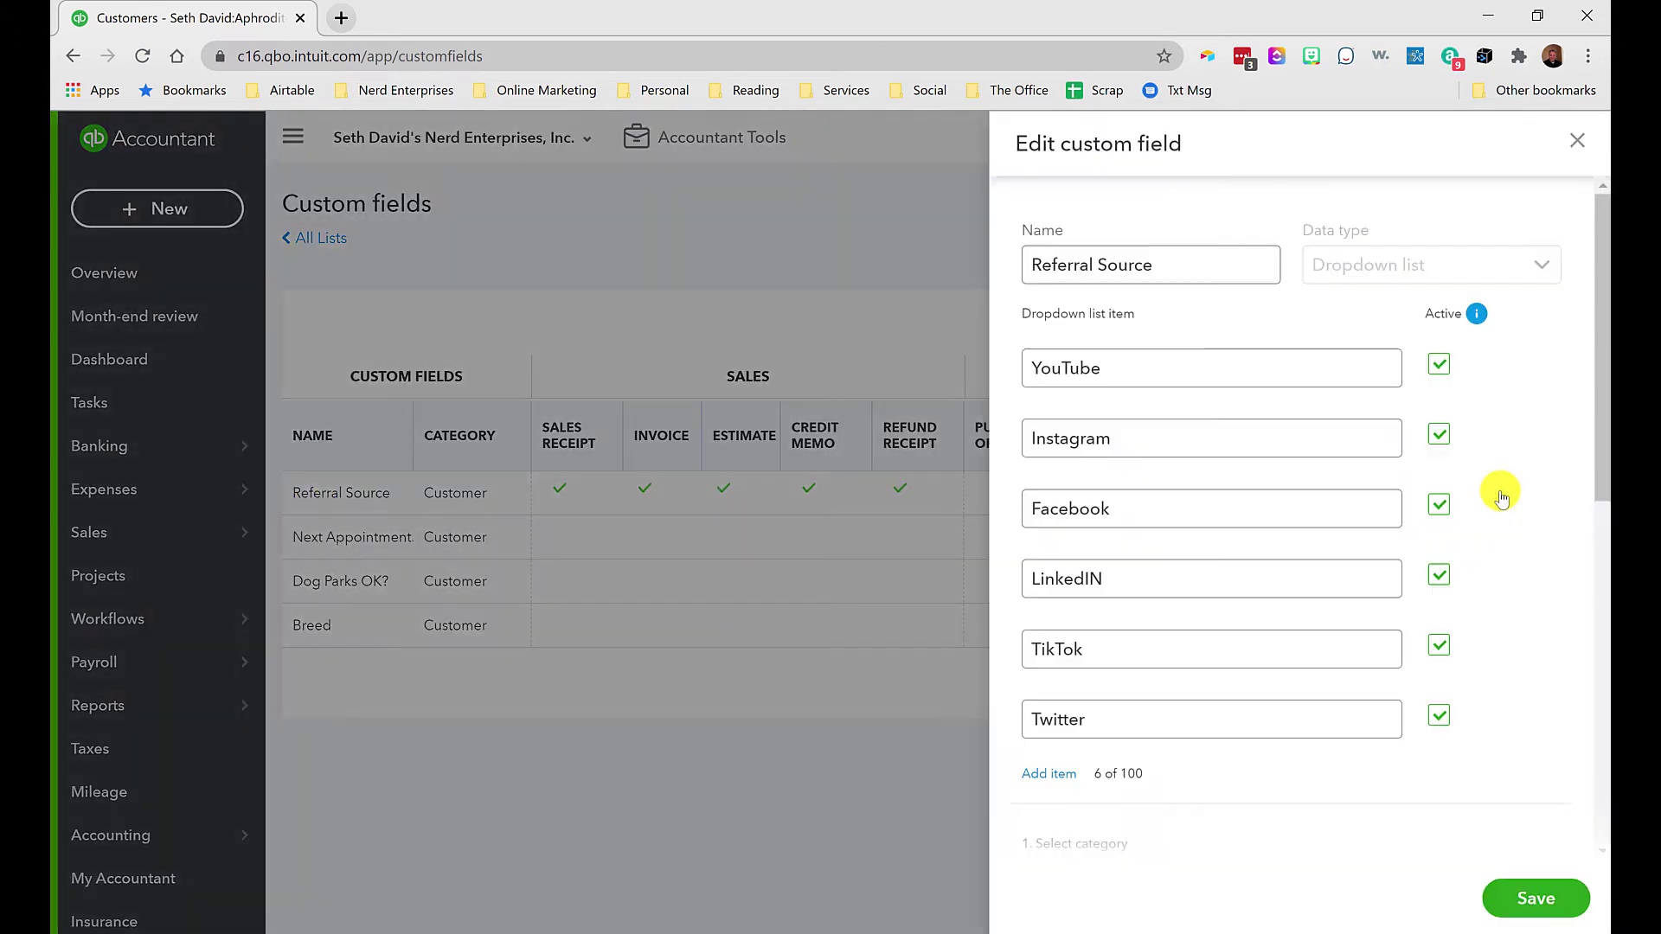
{"action": "left_click", "coordinate": [1127, 369]}
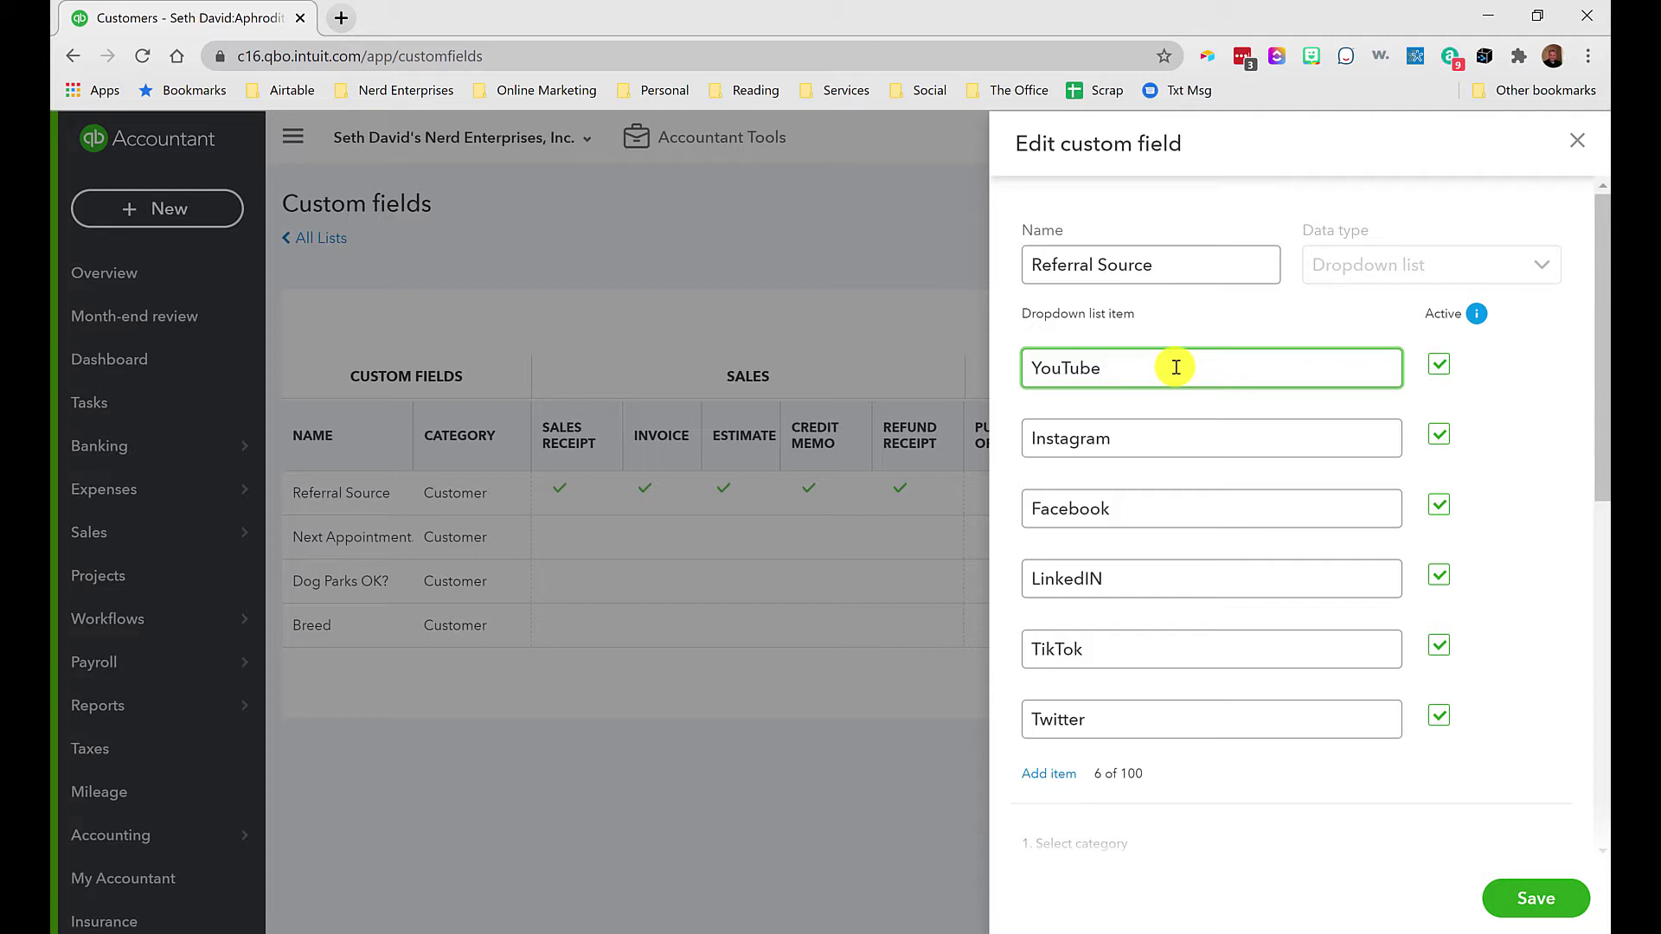
{"action": "left_click", "coordinate": [1149, 438]}
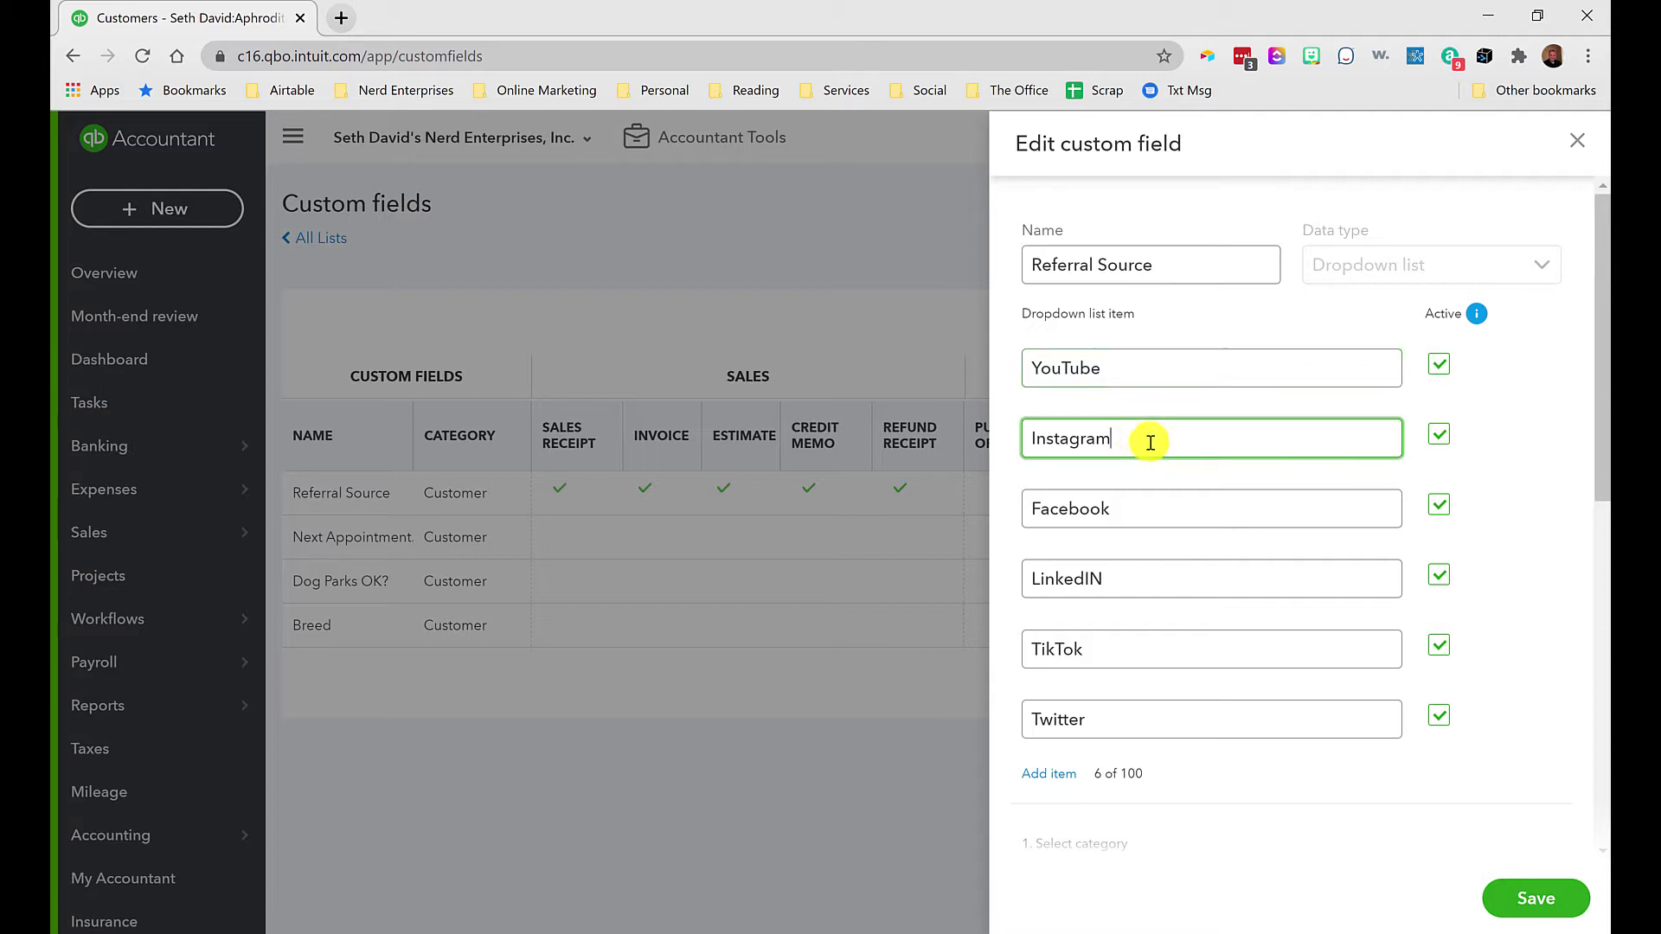
{"action": "scroll", "coordinate": [1142, 562], "scroll_direction": "down", "scroll_amount": 2}
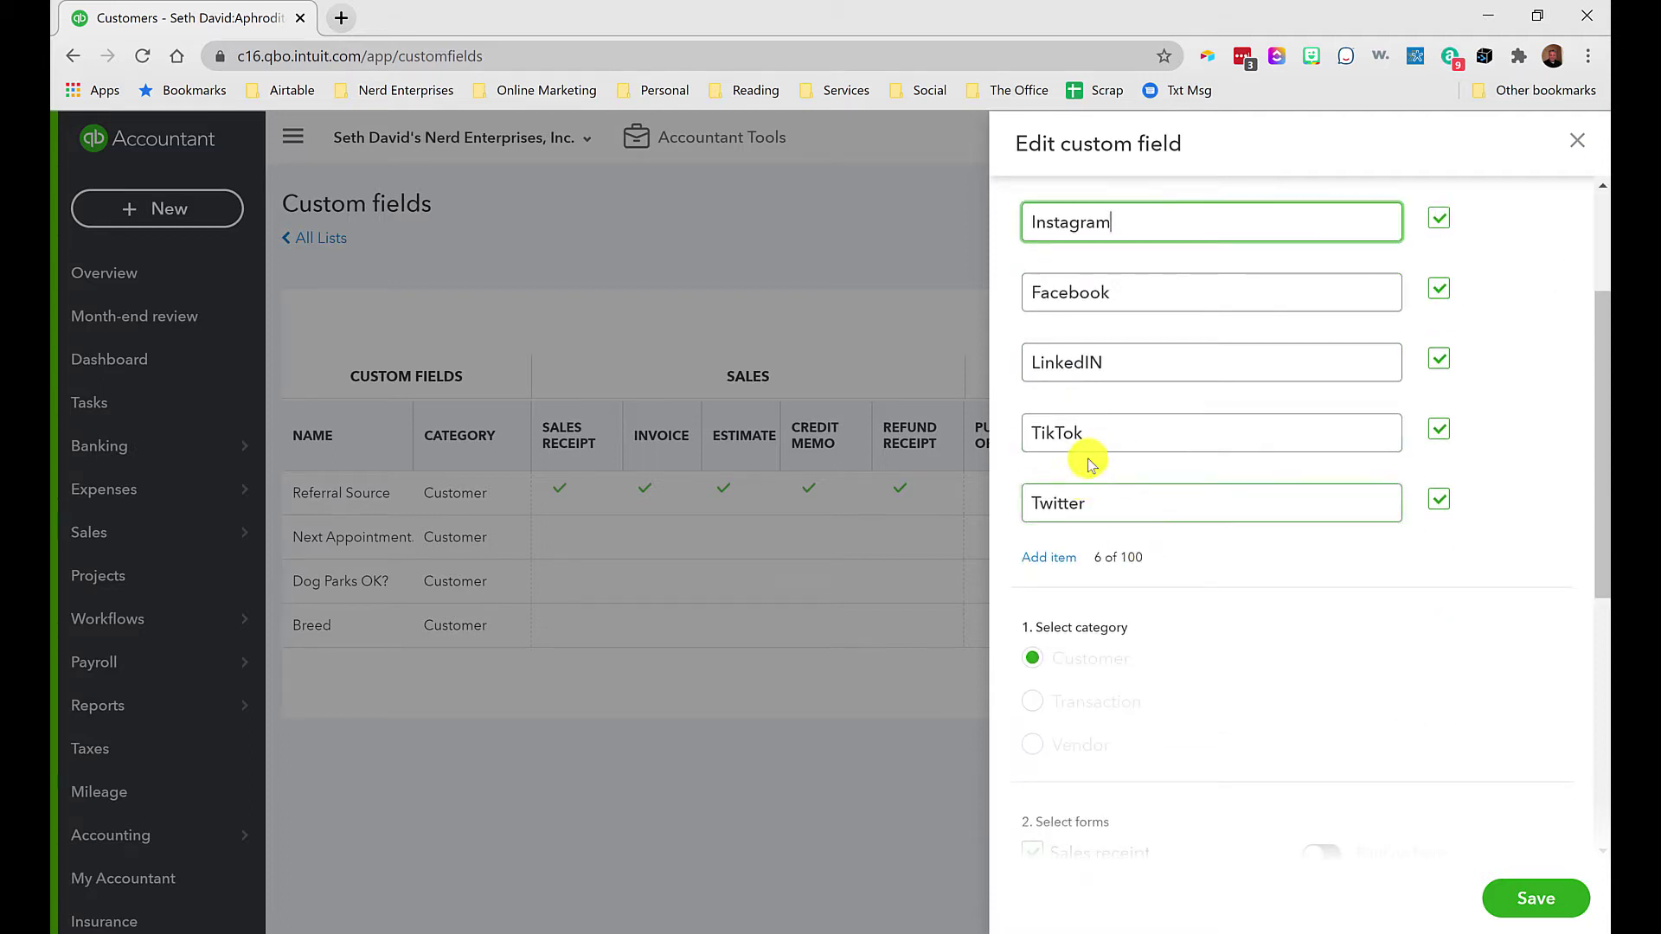
{"action": "left_click", "coordinate": [1079, 503]}
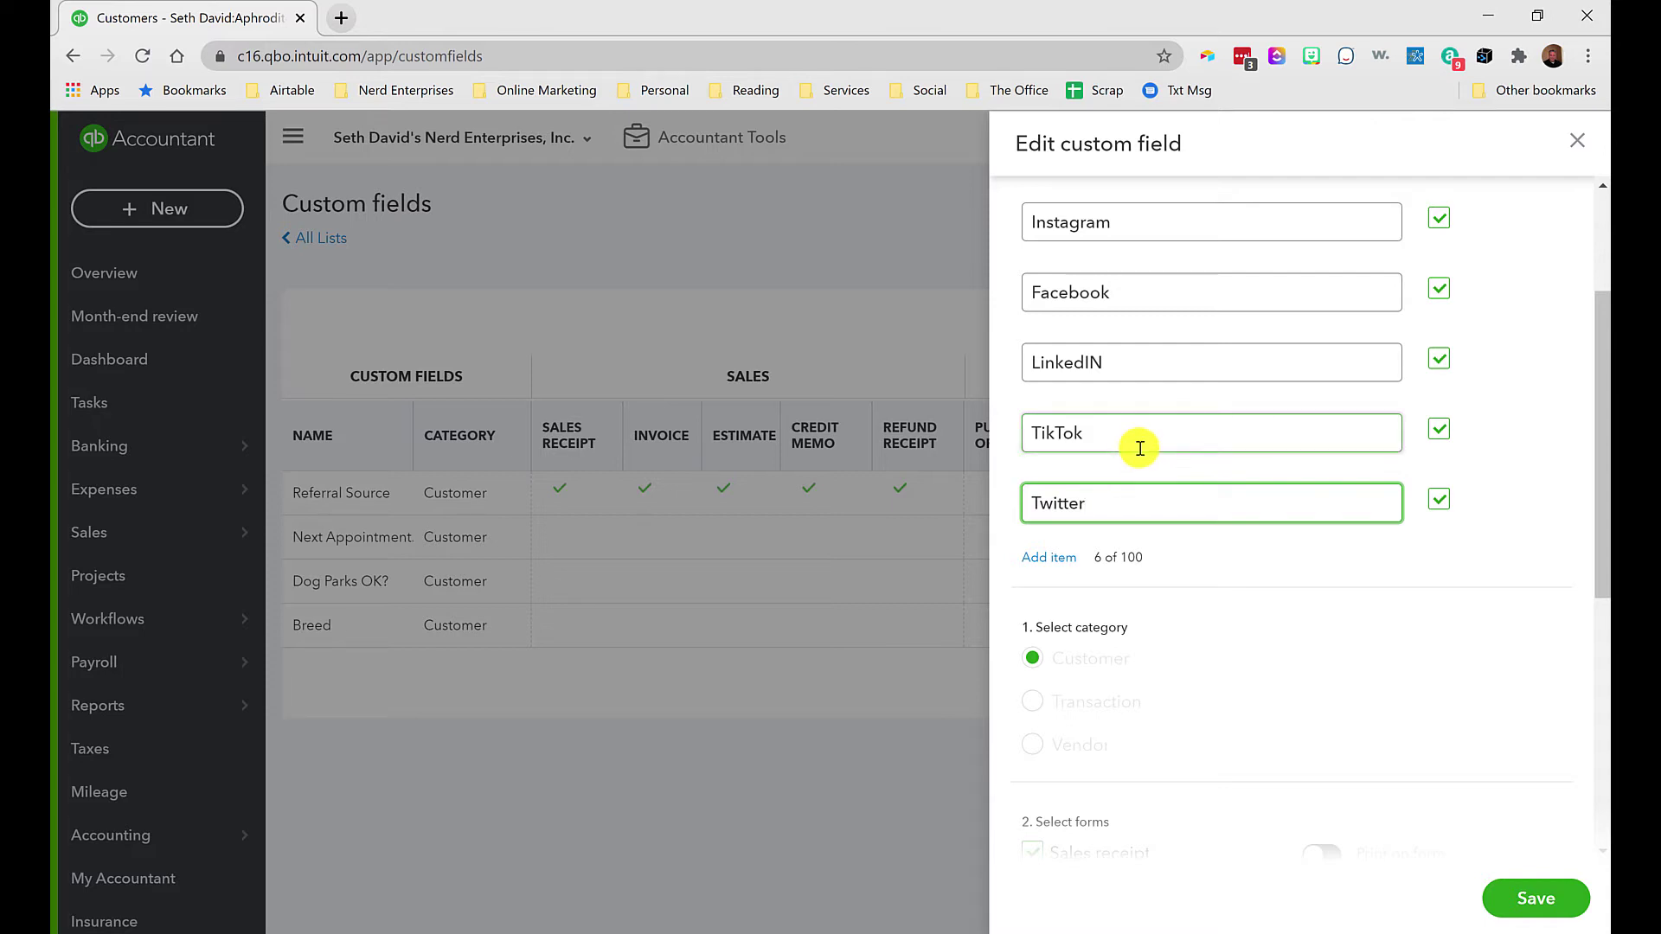
{"action": "left_click_drag", "start_coordinate": [1111, 559], "coordinate": [1152, 560]}
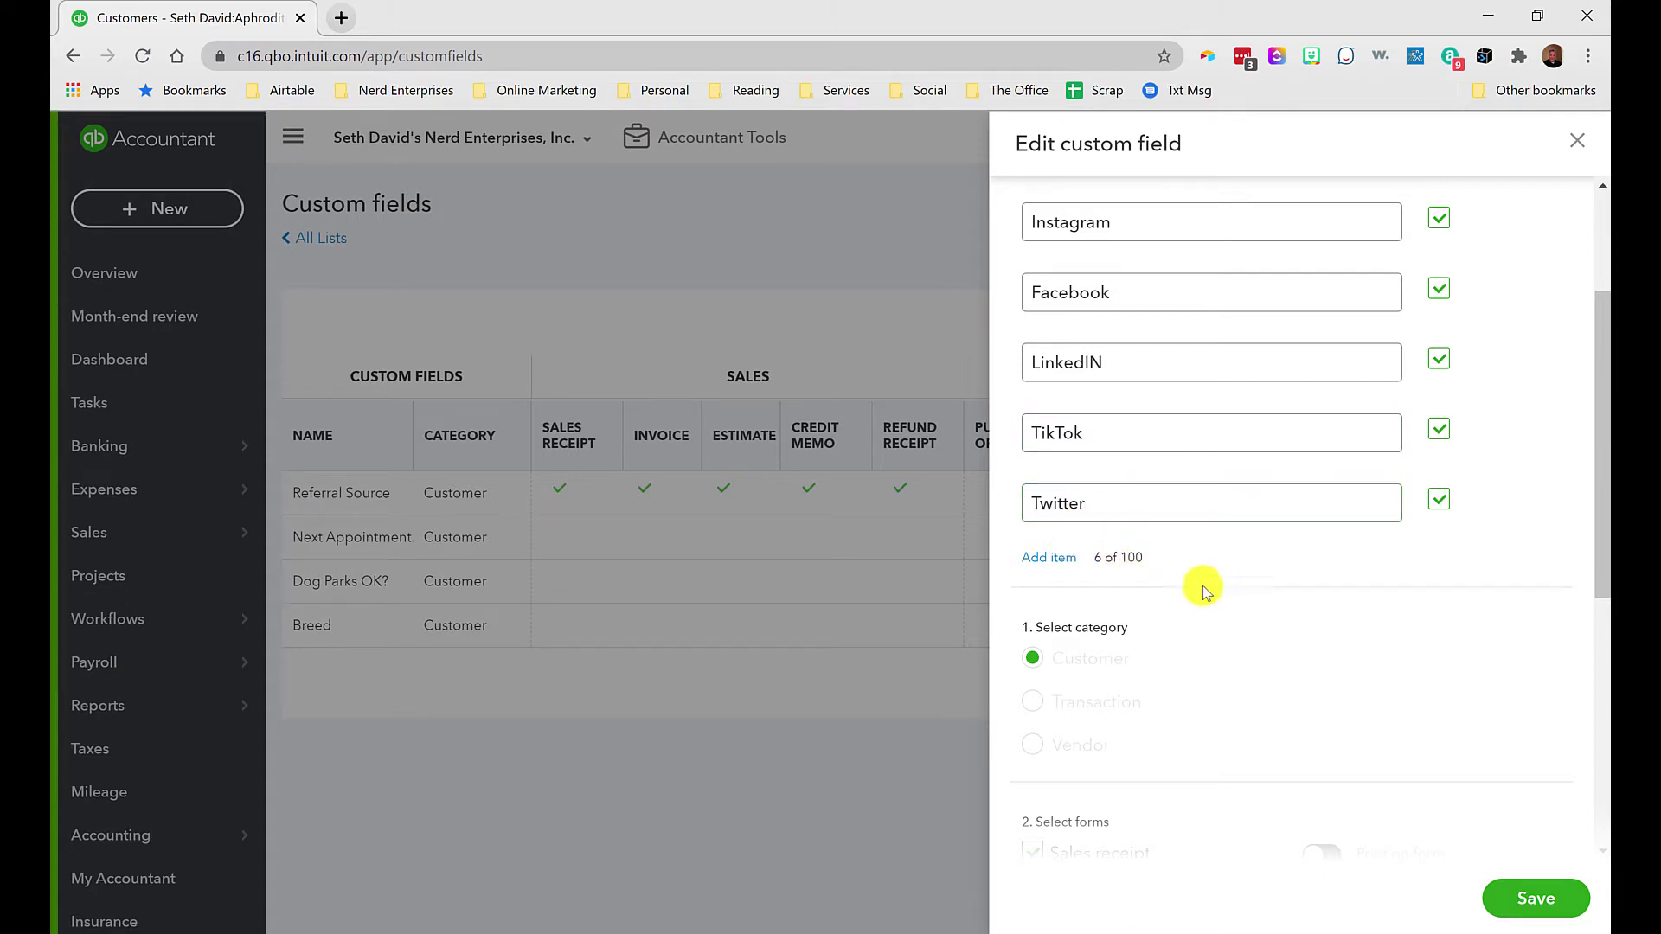
{"action": "scroll", "coordinate": [1124, 519], "scroll_direction": "down", "scroll_amount": 2}
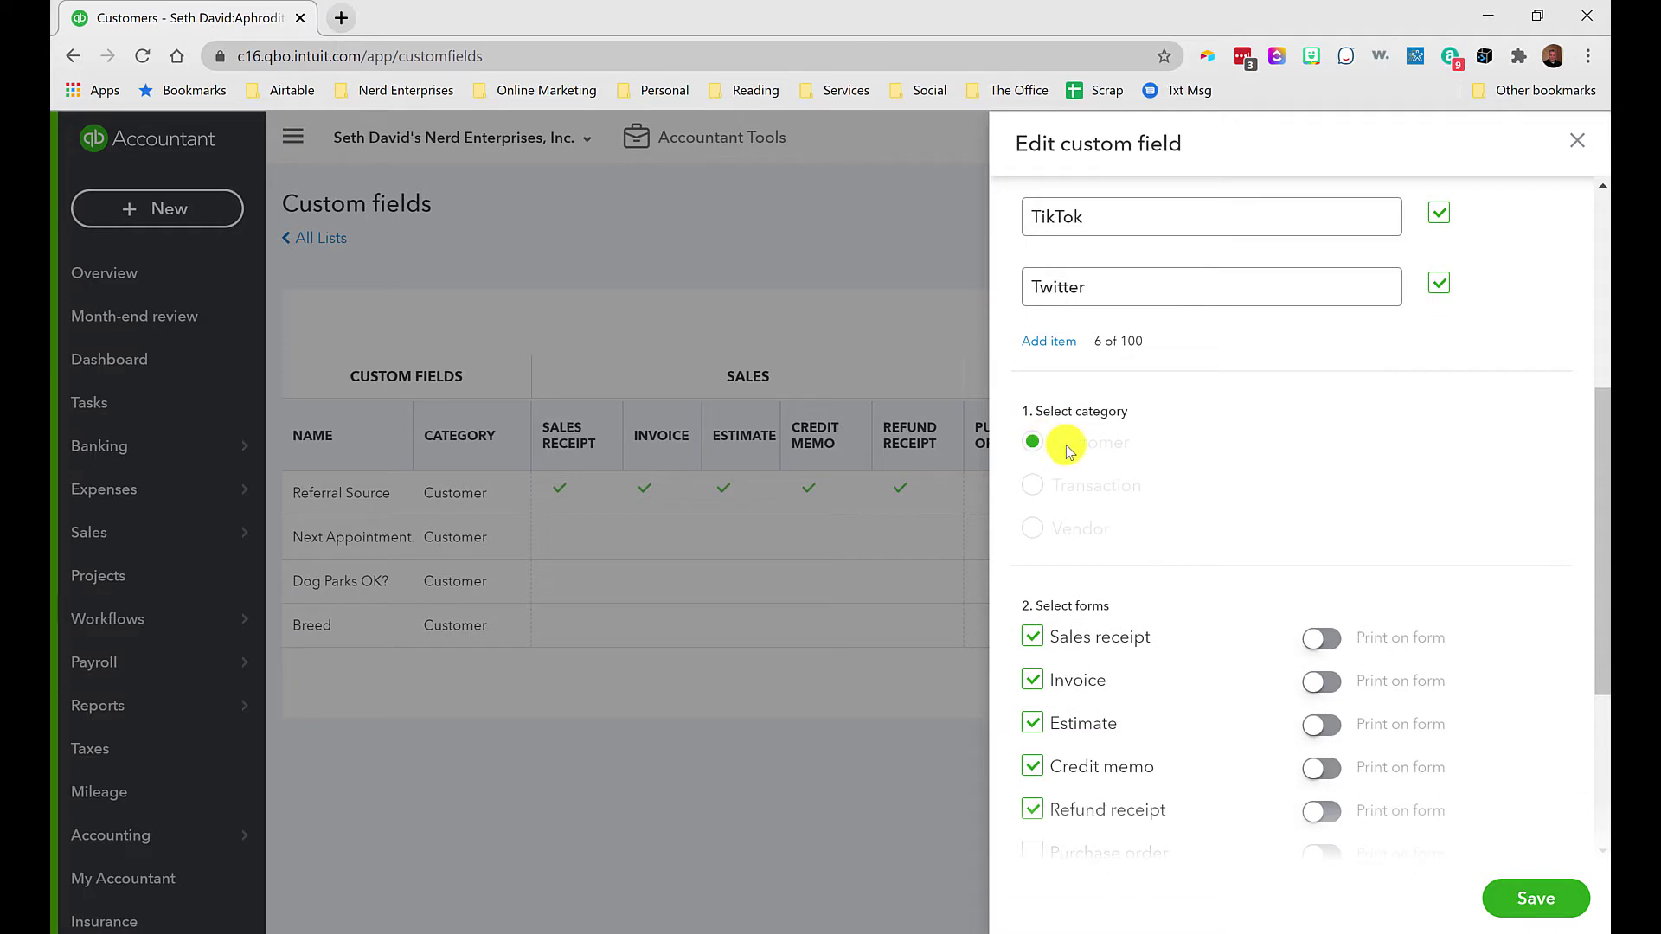
{"action": "scroll", "coordinate": [1228, 510], "scroll_direction": "down", "scroll_amount": 2}
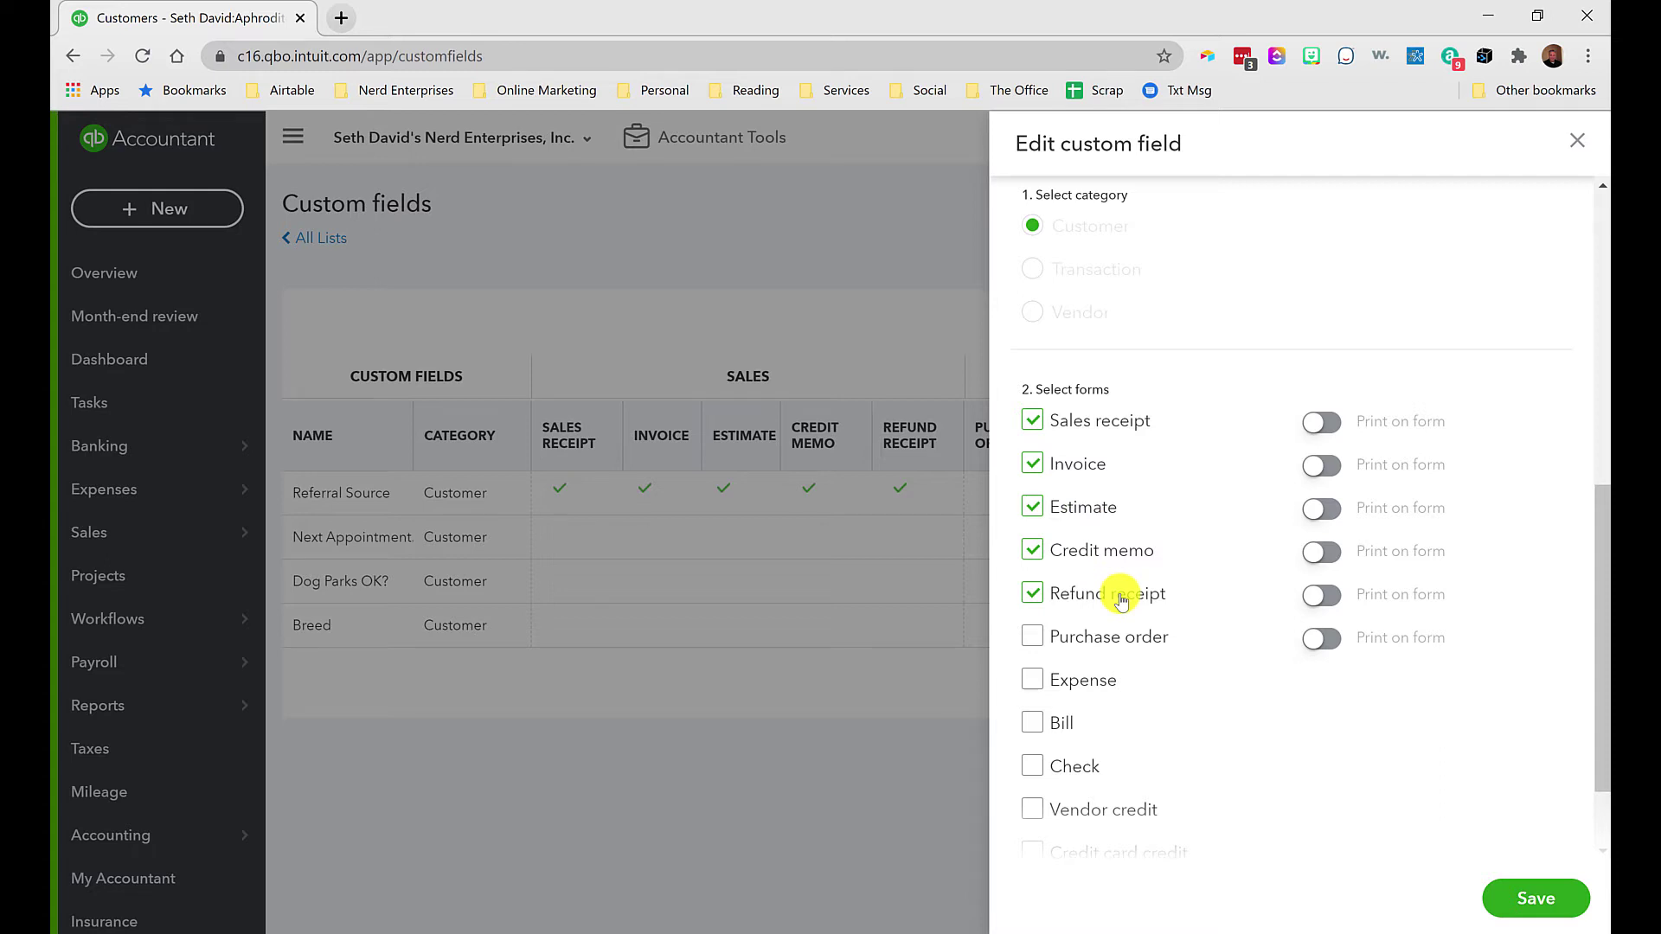
{"action": "left_click", "coordinate": [1579, 140]}
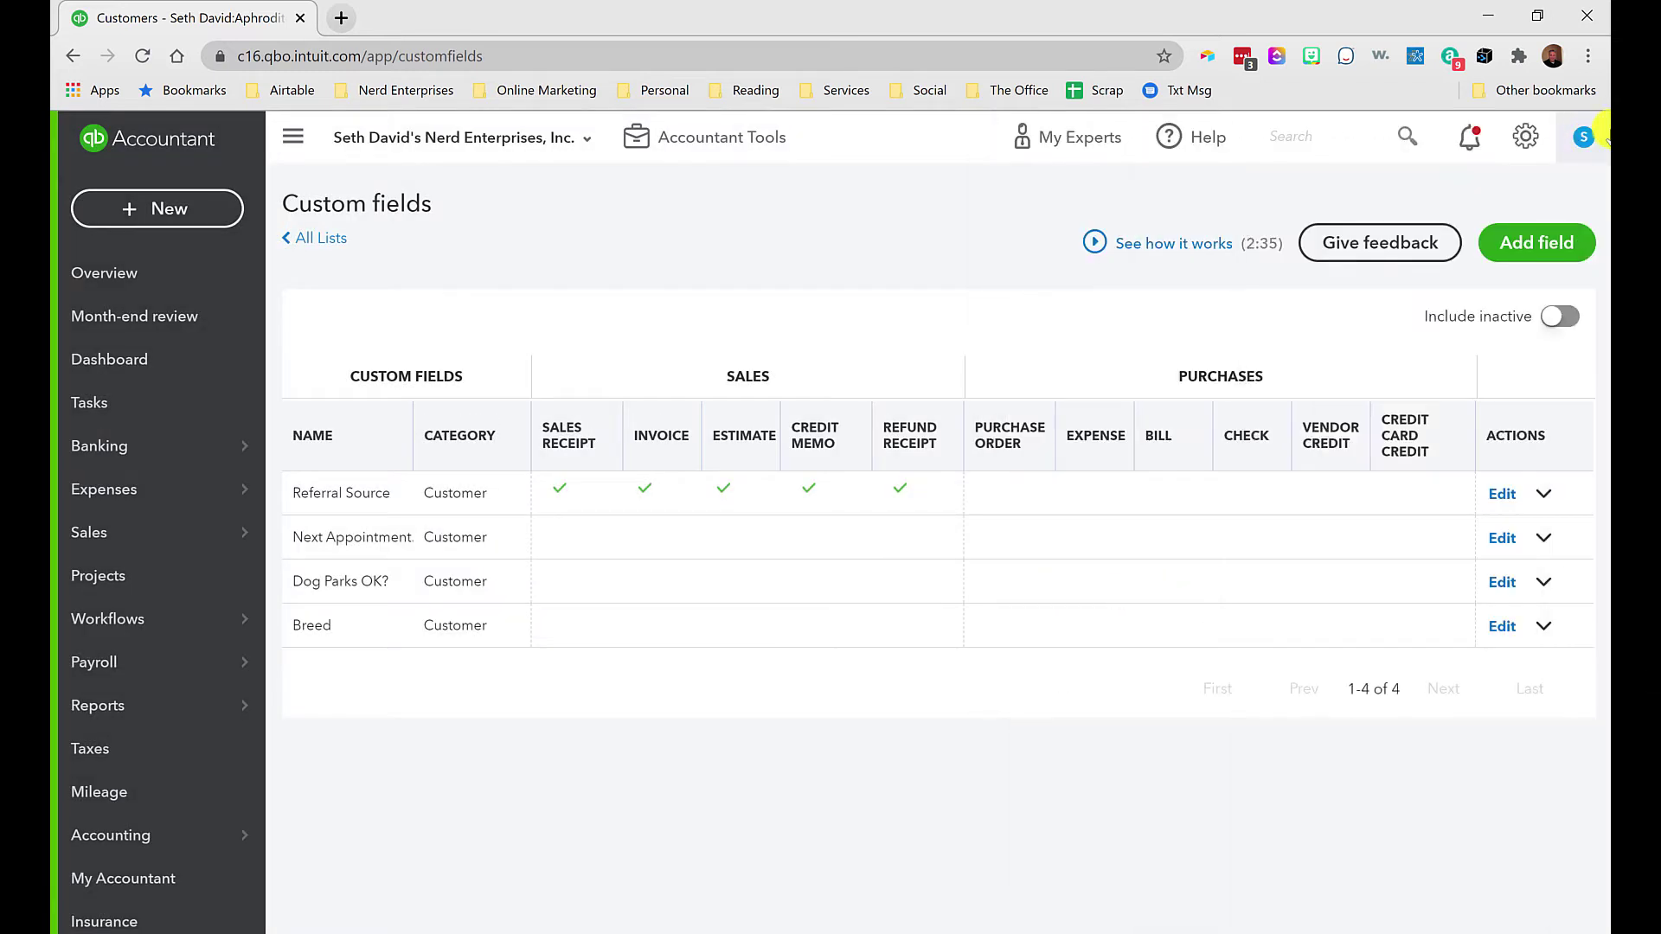
Examine the settings of the Next Appointment Date and Dog Parks OK? custom fields, closing each without changes
{"action": "left_click", "coordinate": [1502, 541]}
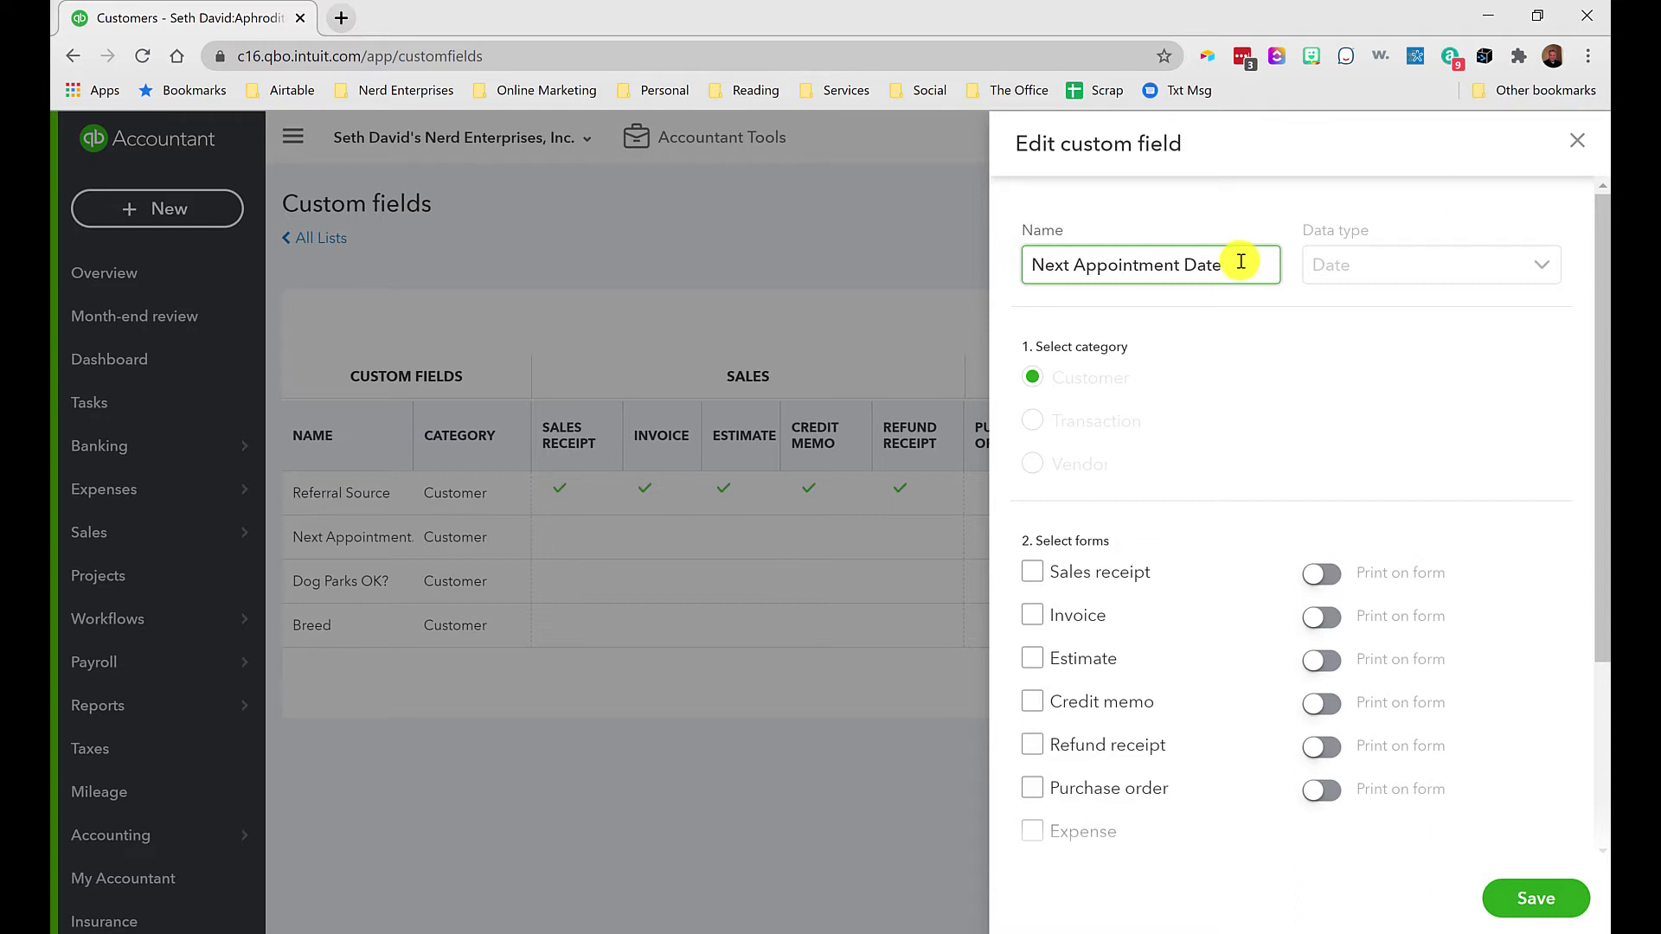
{"action": "left_click", "coordinate": [1579, 145]}
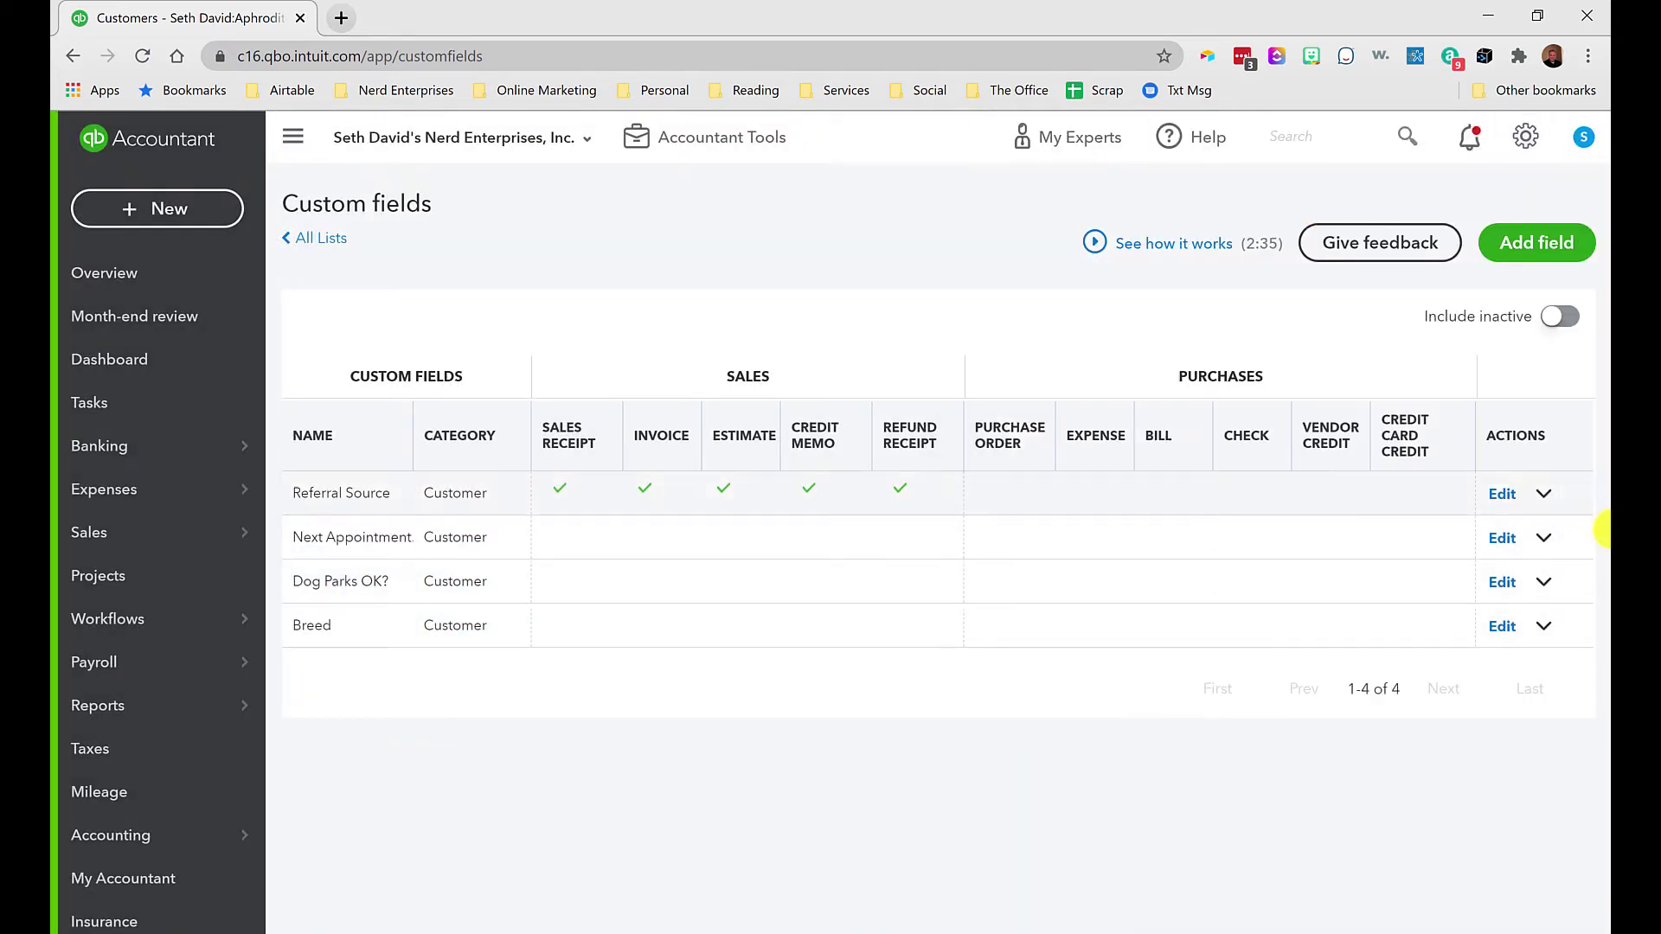
{"action": "left_click", "coordinate": [1502, 582]}
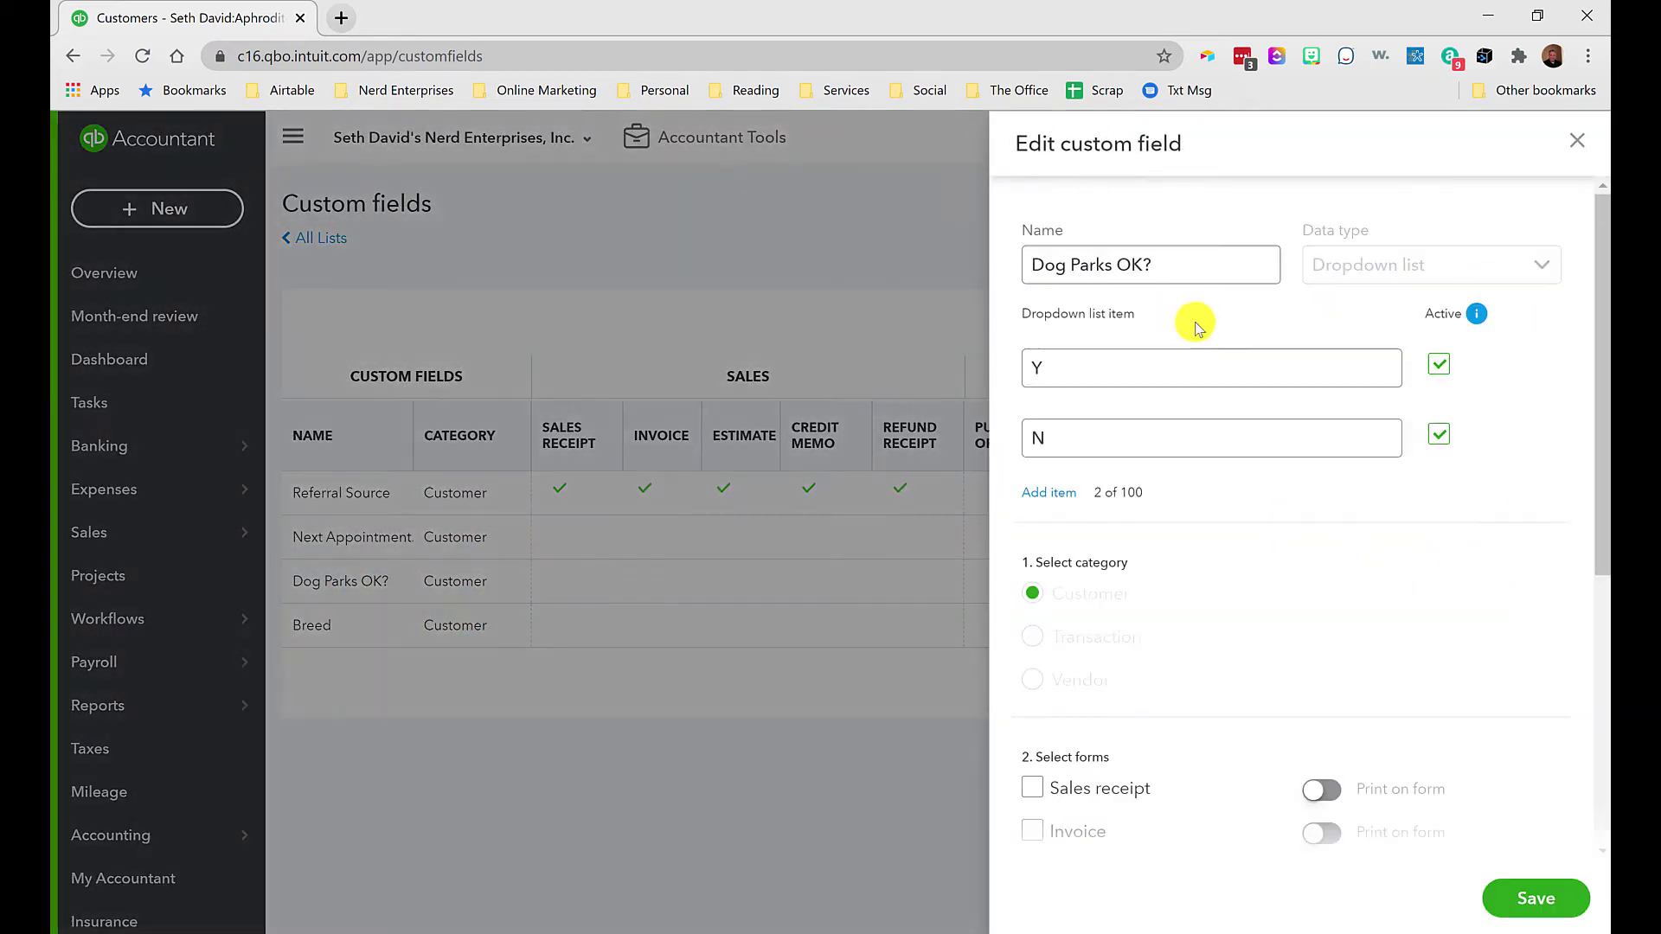
{"action": "left_click", "coordinate": [1075, 365]}
{"action": "left_click", "coordinate": [1044, 441]}
{"action": "left_click", "coordinate": [1208, 254]}
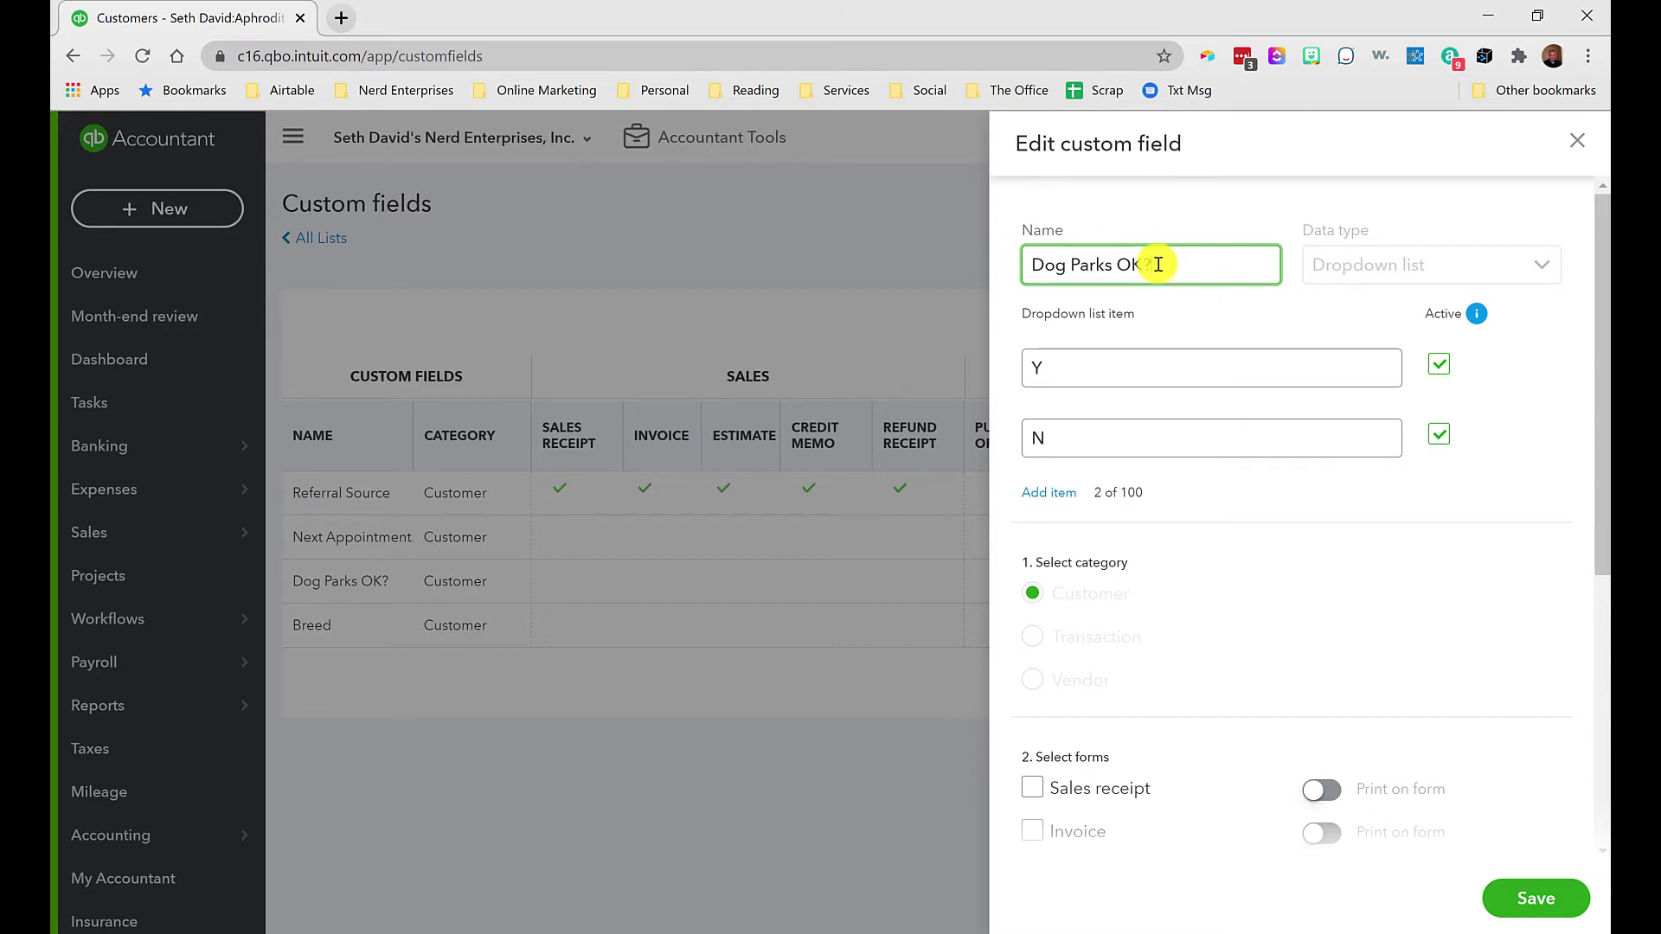
{"action": "left_click", "coordinate": [1081, 438]}
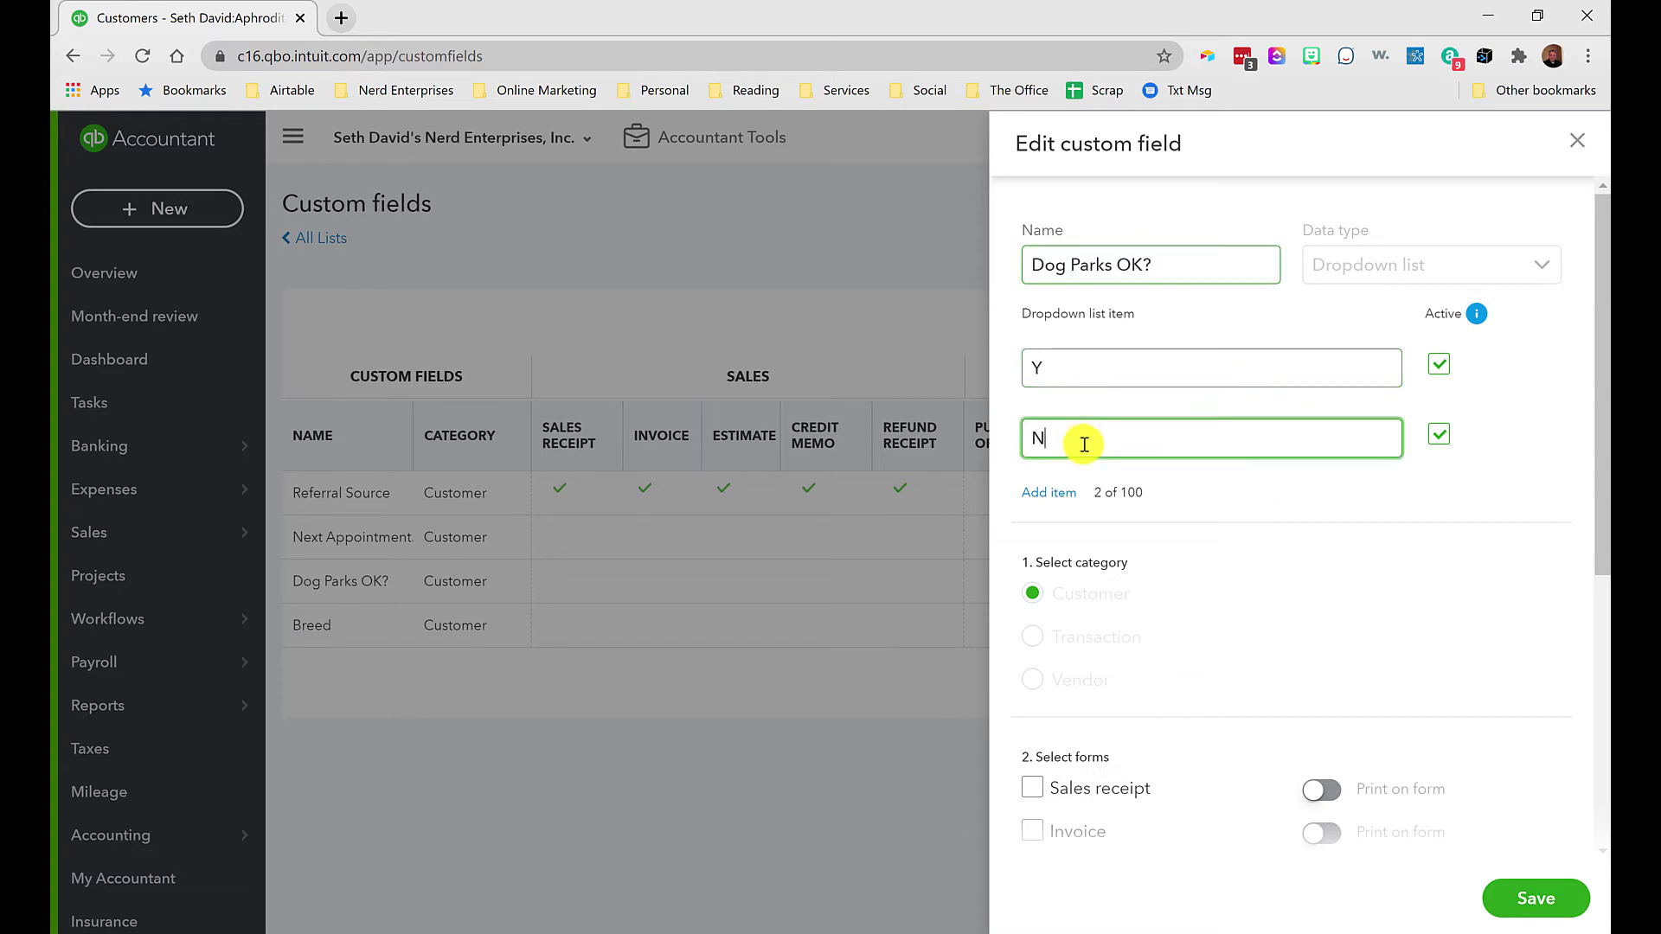
{"action": "left_click", "coordinate": [1578, 145]}
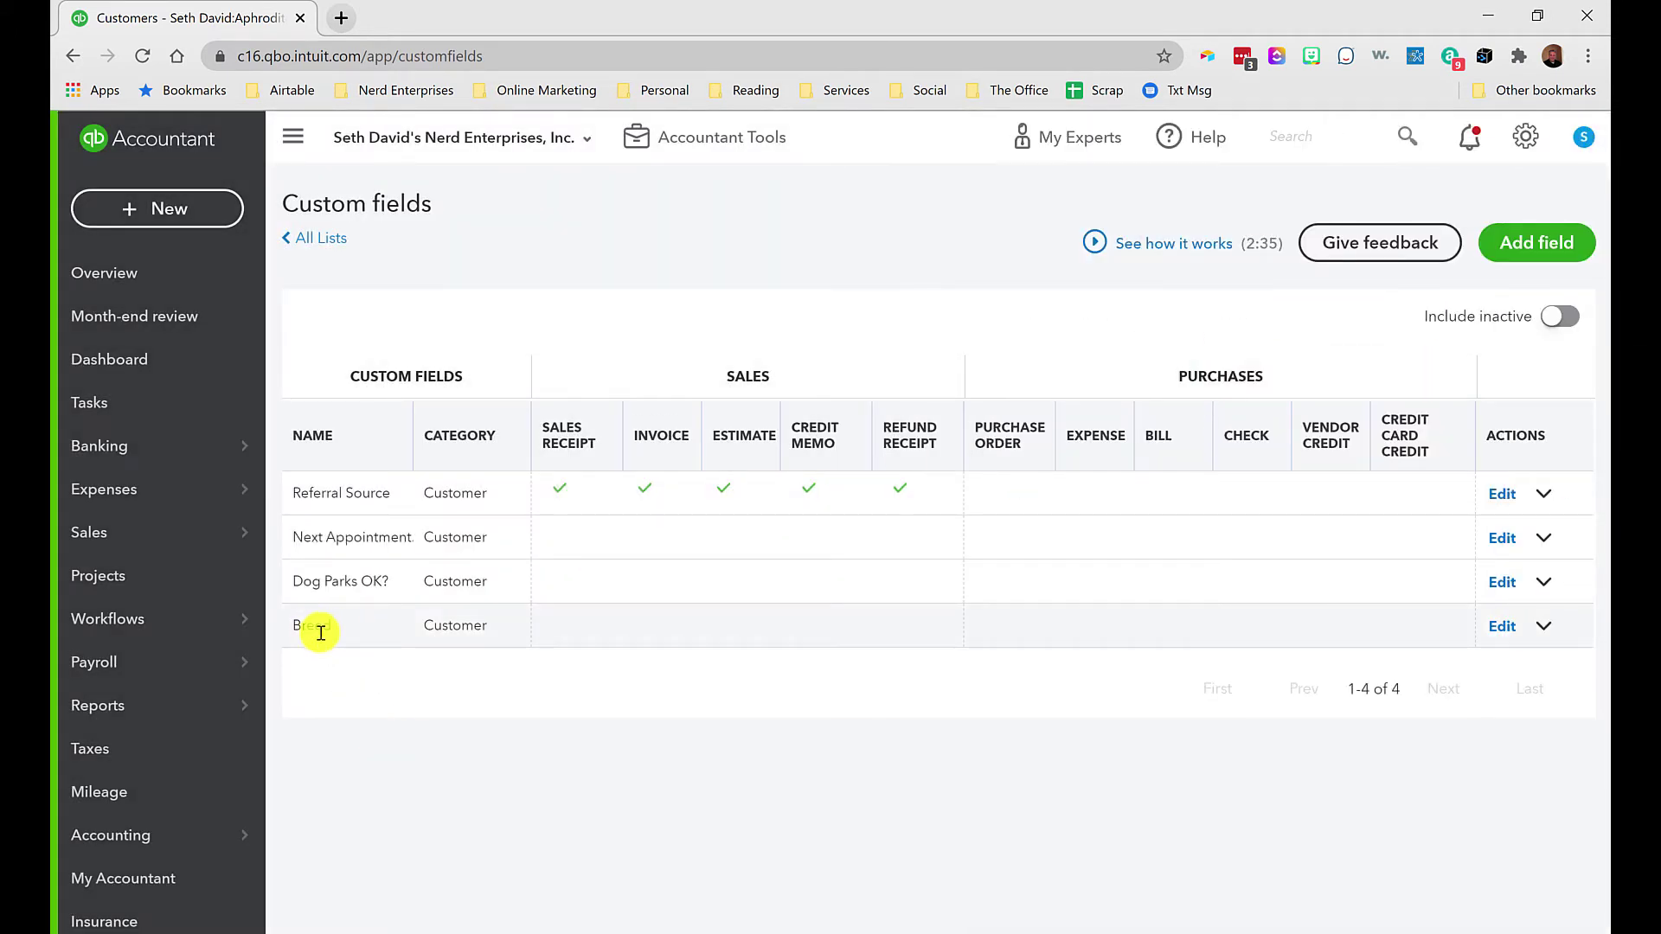
Open the Breed custom field and examine its dropdown items and the item limit
{"action": "left_click", "coordinate": [1503, 627]}
{"action": "scroll", "coordinate": [1232, 604], "scroll_direction": "down", "scroll_amount": 4}
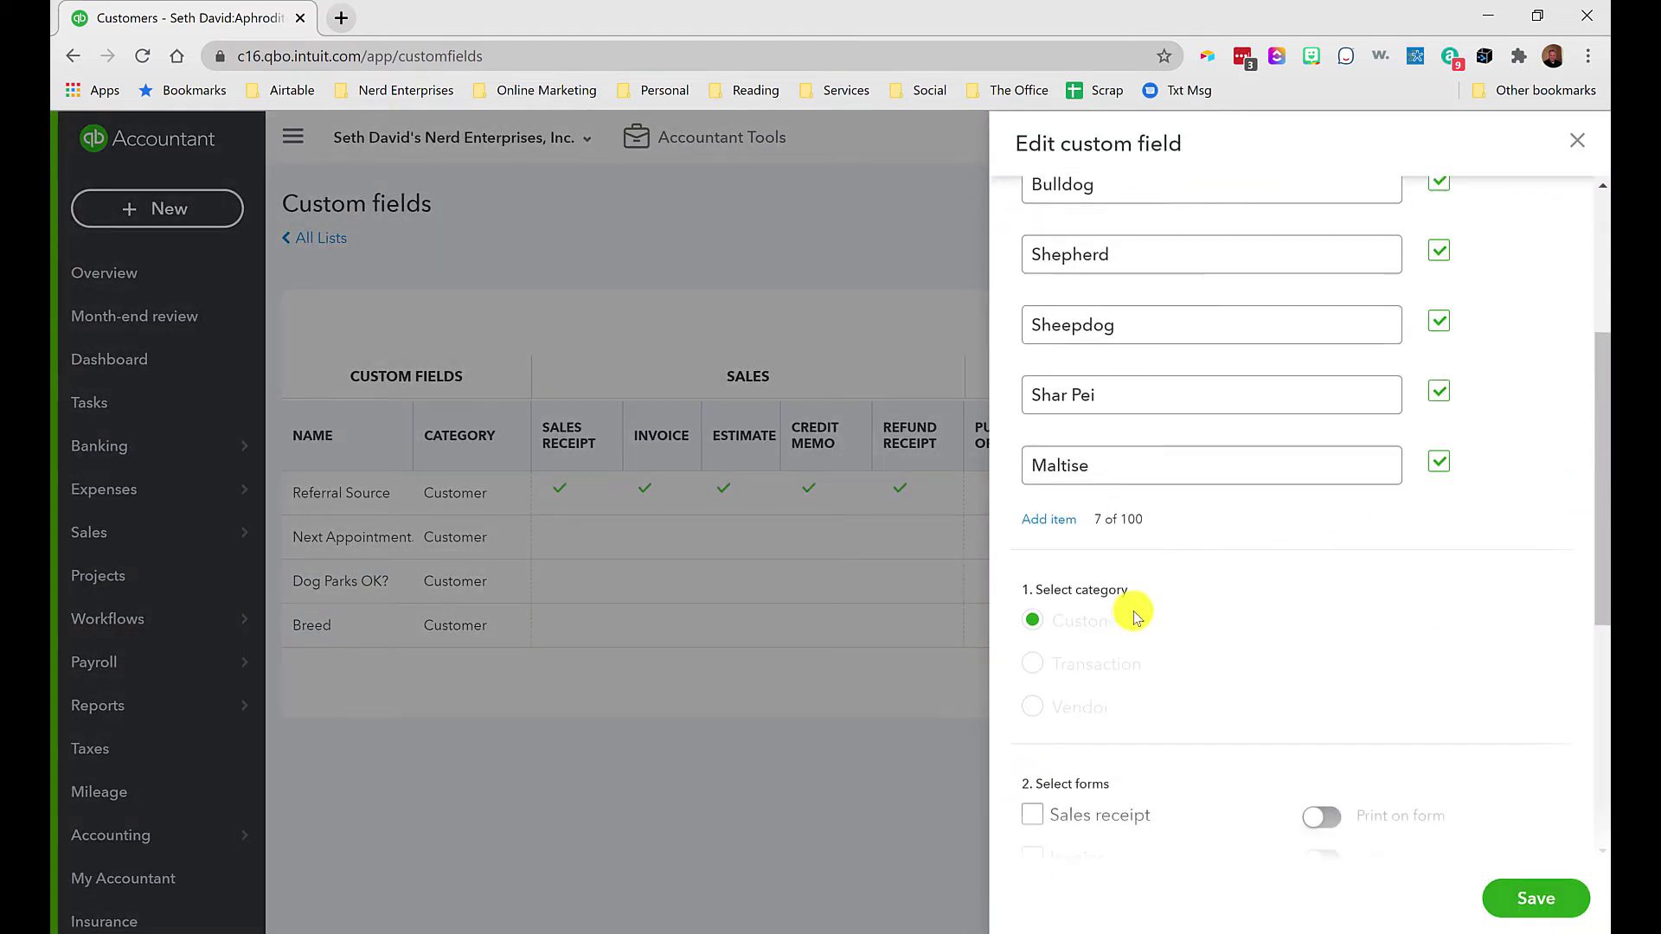
{"action": "left_click_drag", "start_coordinate": [1143, 519], "coordinate": [1122, 523]}
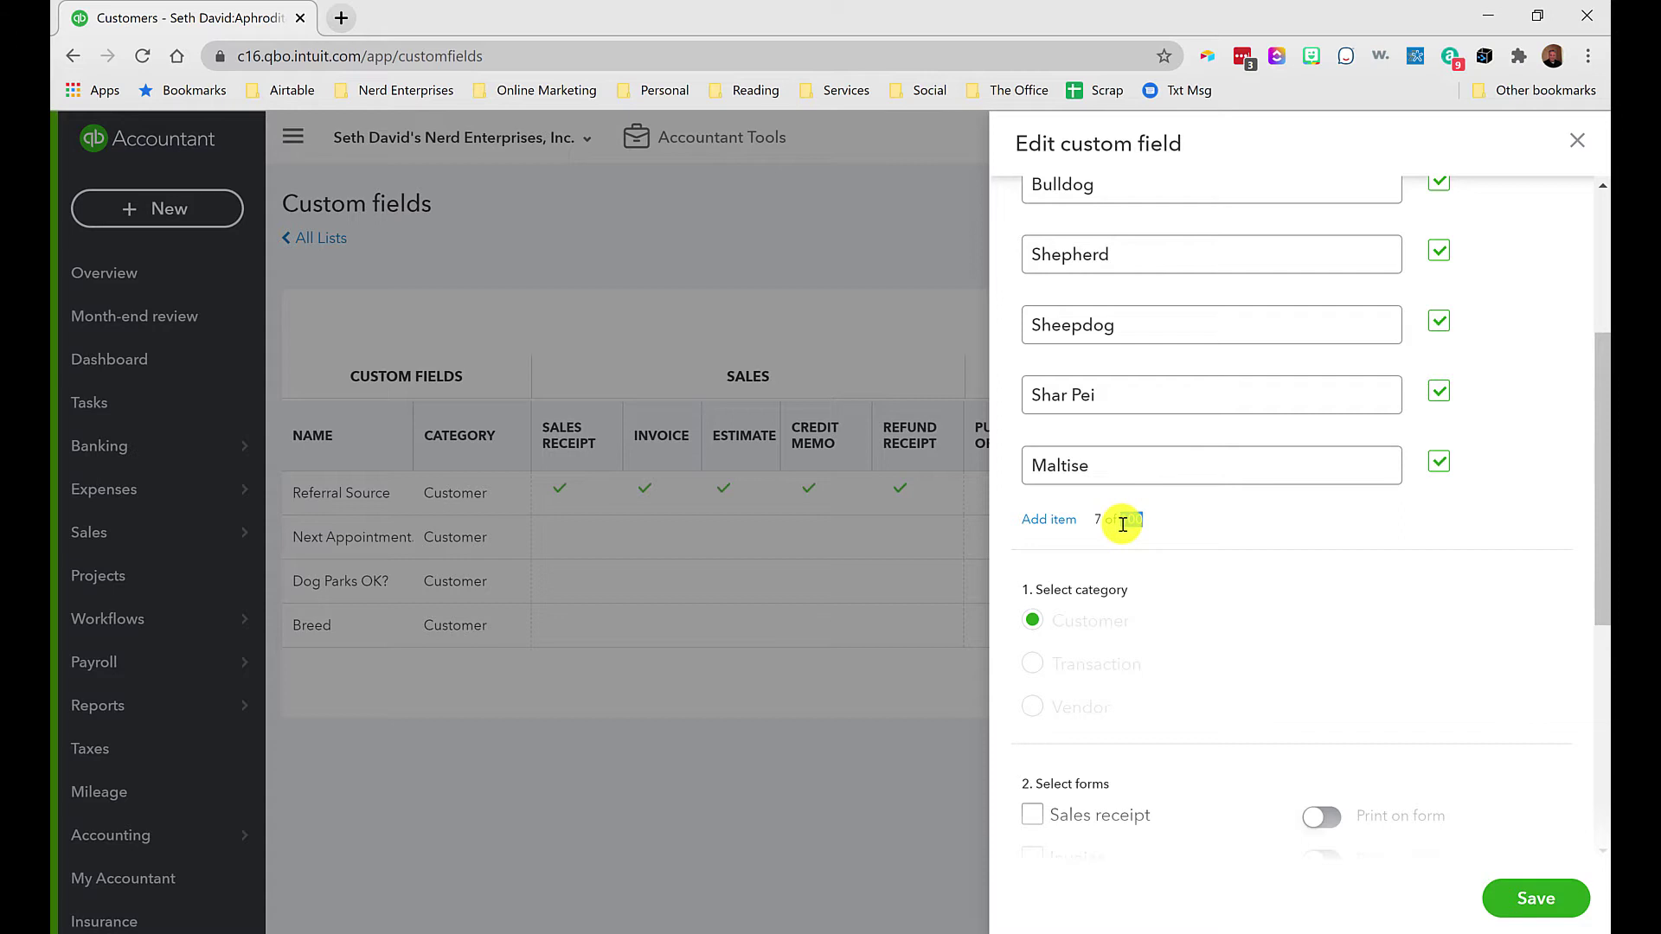
{"action": "scroll", "coordinate": [1171, 536], "scroll_direction": "up", "scroll_amount": 4}
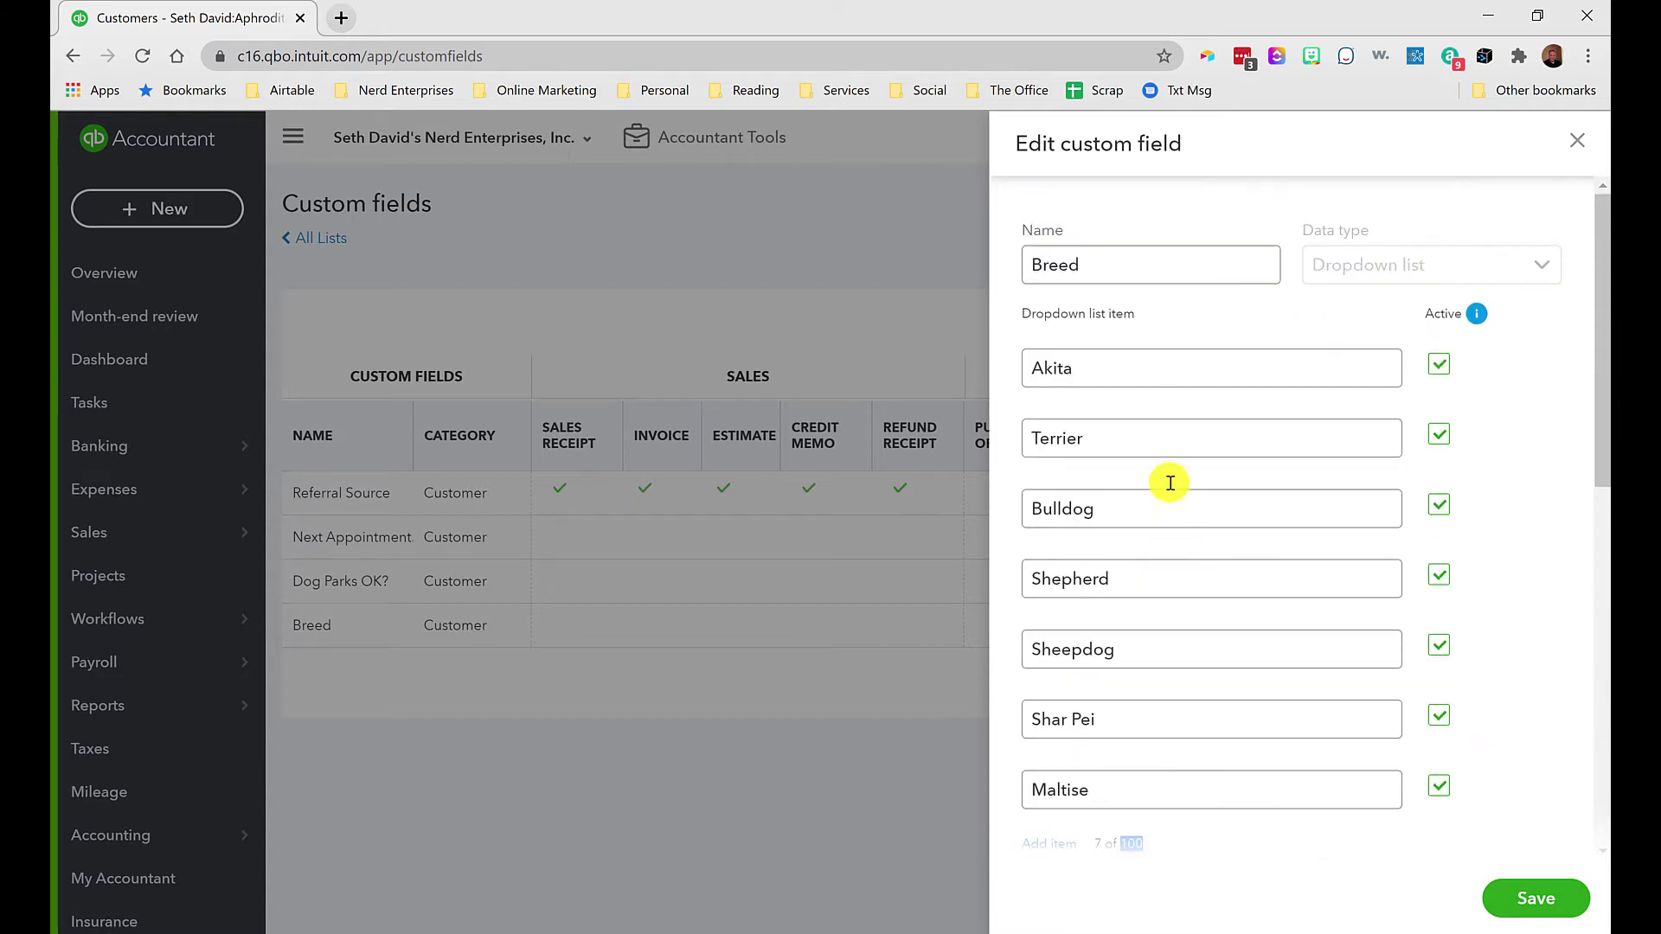
{"action": "left_click", "coordinate": [1124, 578]}
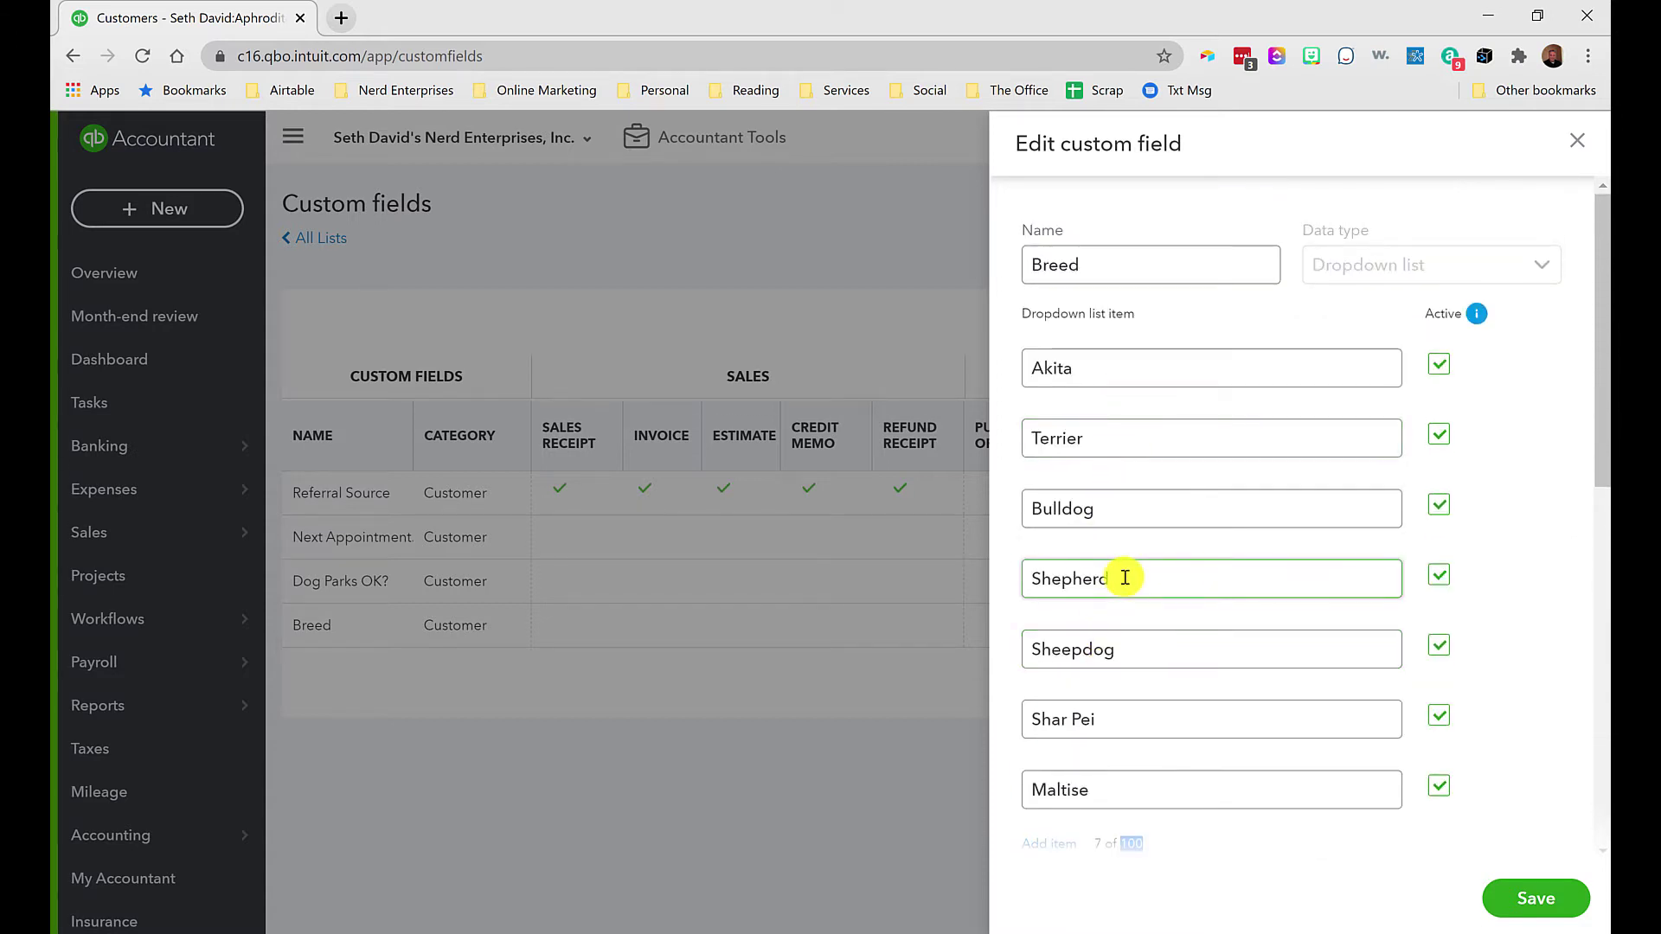
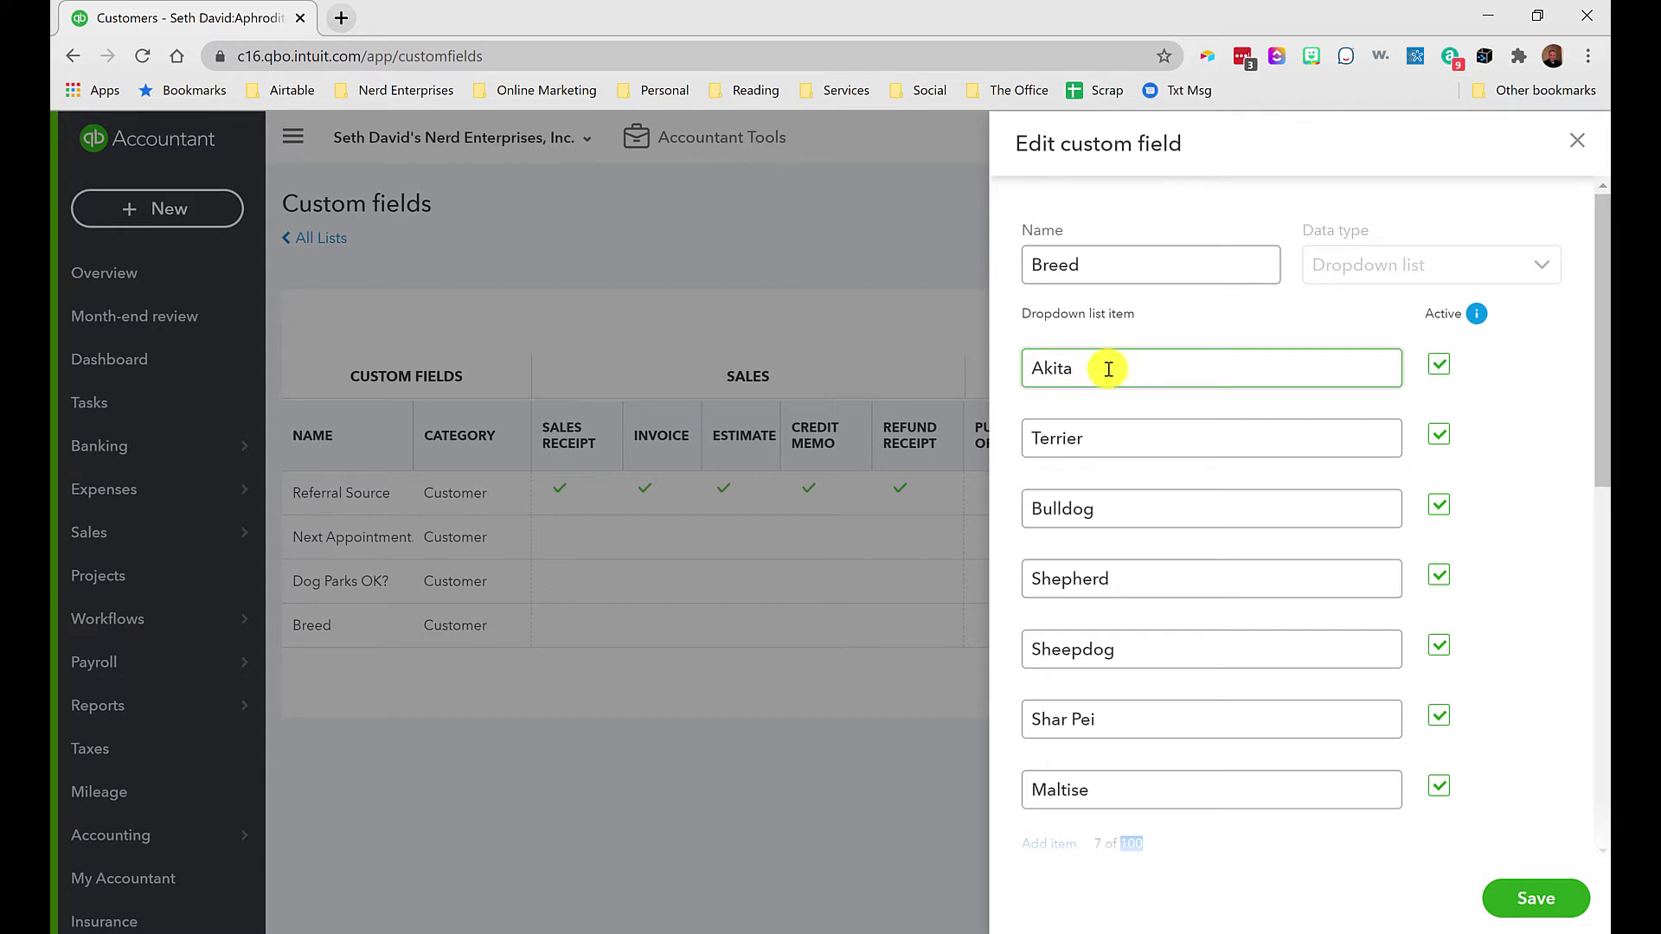
{"action": "left_click", "coordinate": [1140, 439]}
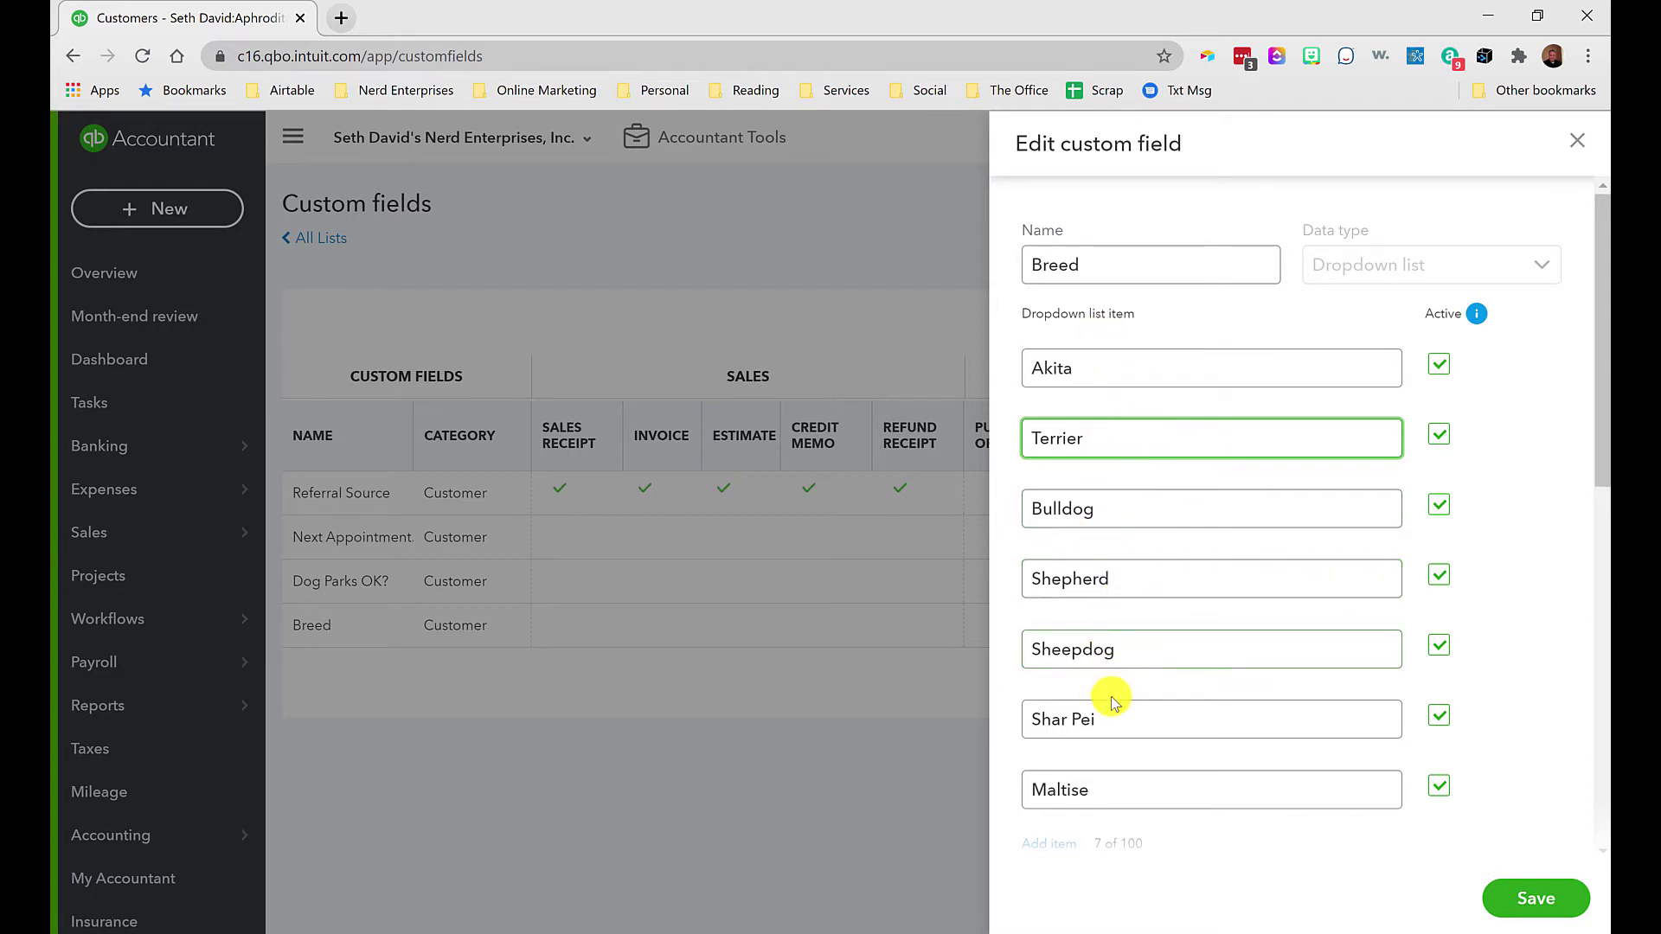
Examine the Breed field's category and form options, and close it without changes
{"action": "scroll", "coordinate": [1107, 682], "scroll_direction": "down", "scroll_amount": 4}
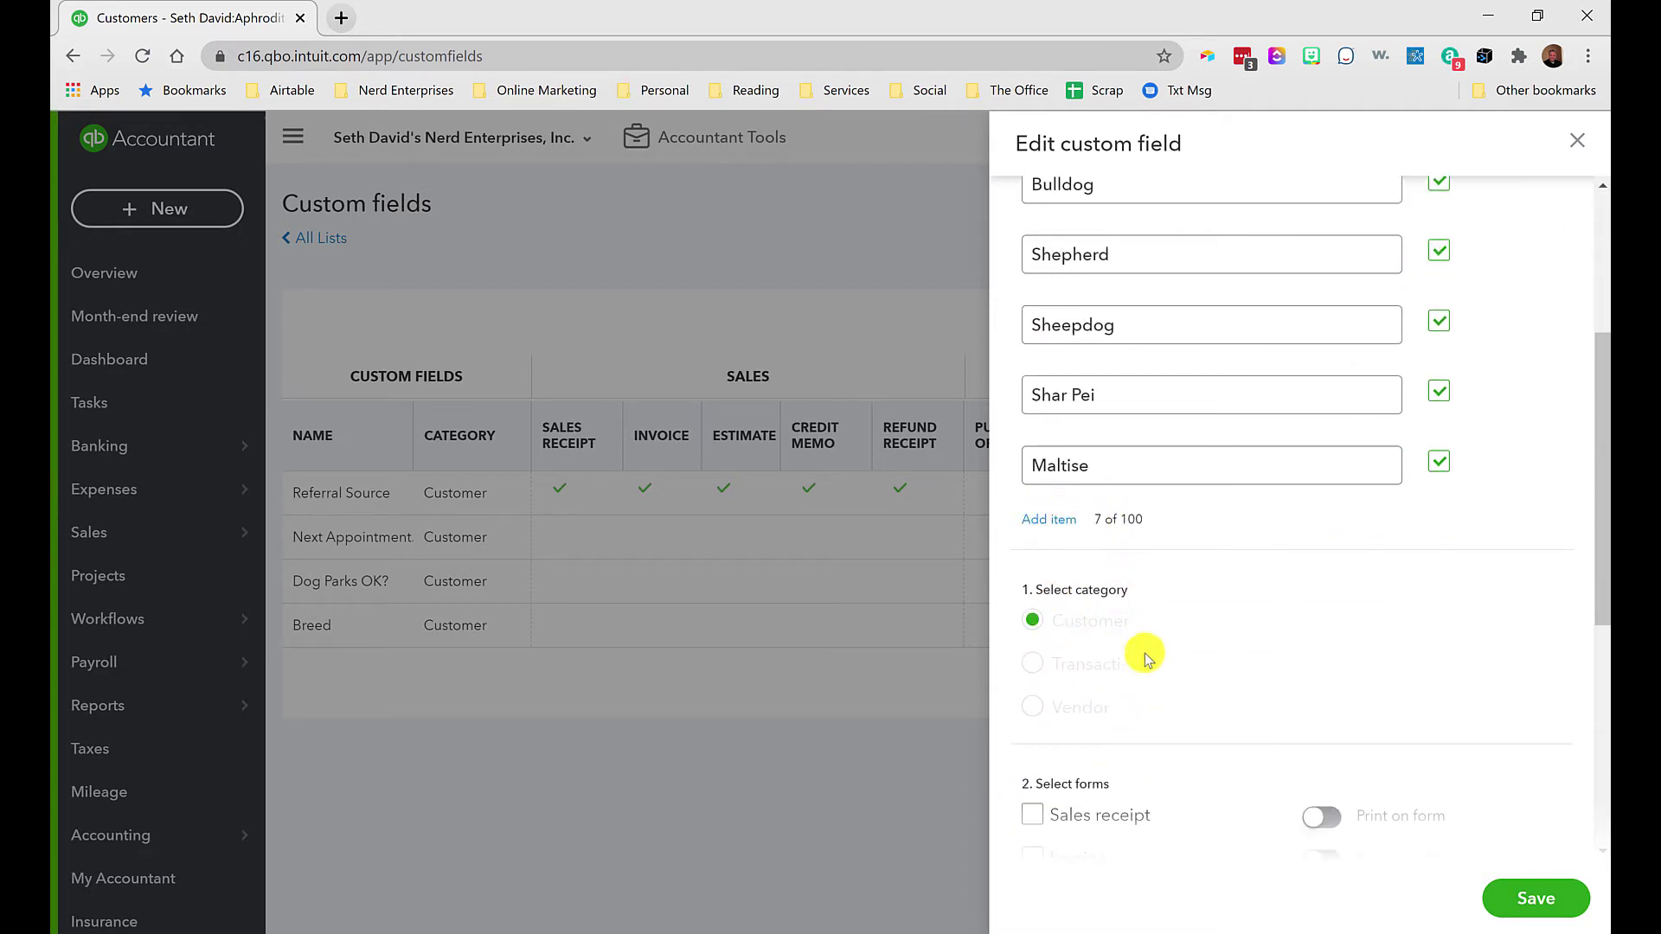
{"action": "scroll", "coordinate": [1146, 655], "scroll_direction": "down", "scroll_amount": 2}
{"action": "scroll", "coordinate": [1149, 657], "scroll_direction": "down", "scroll_amount": 3}
{"action": "scroll", "coordinate": [1149, 657], "scroll_direction": "up", "scroll_amount": 5}
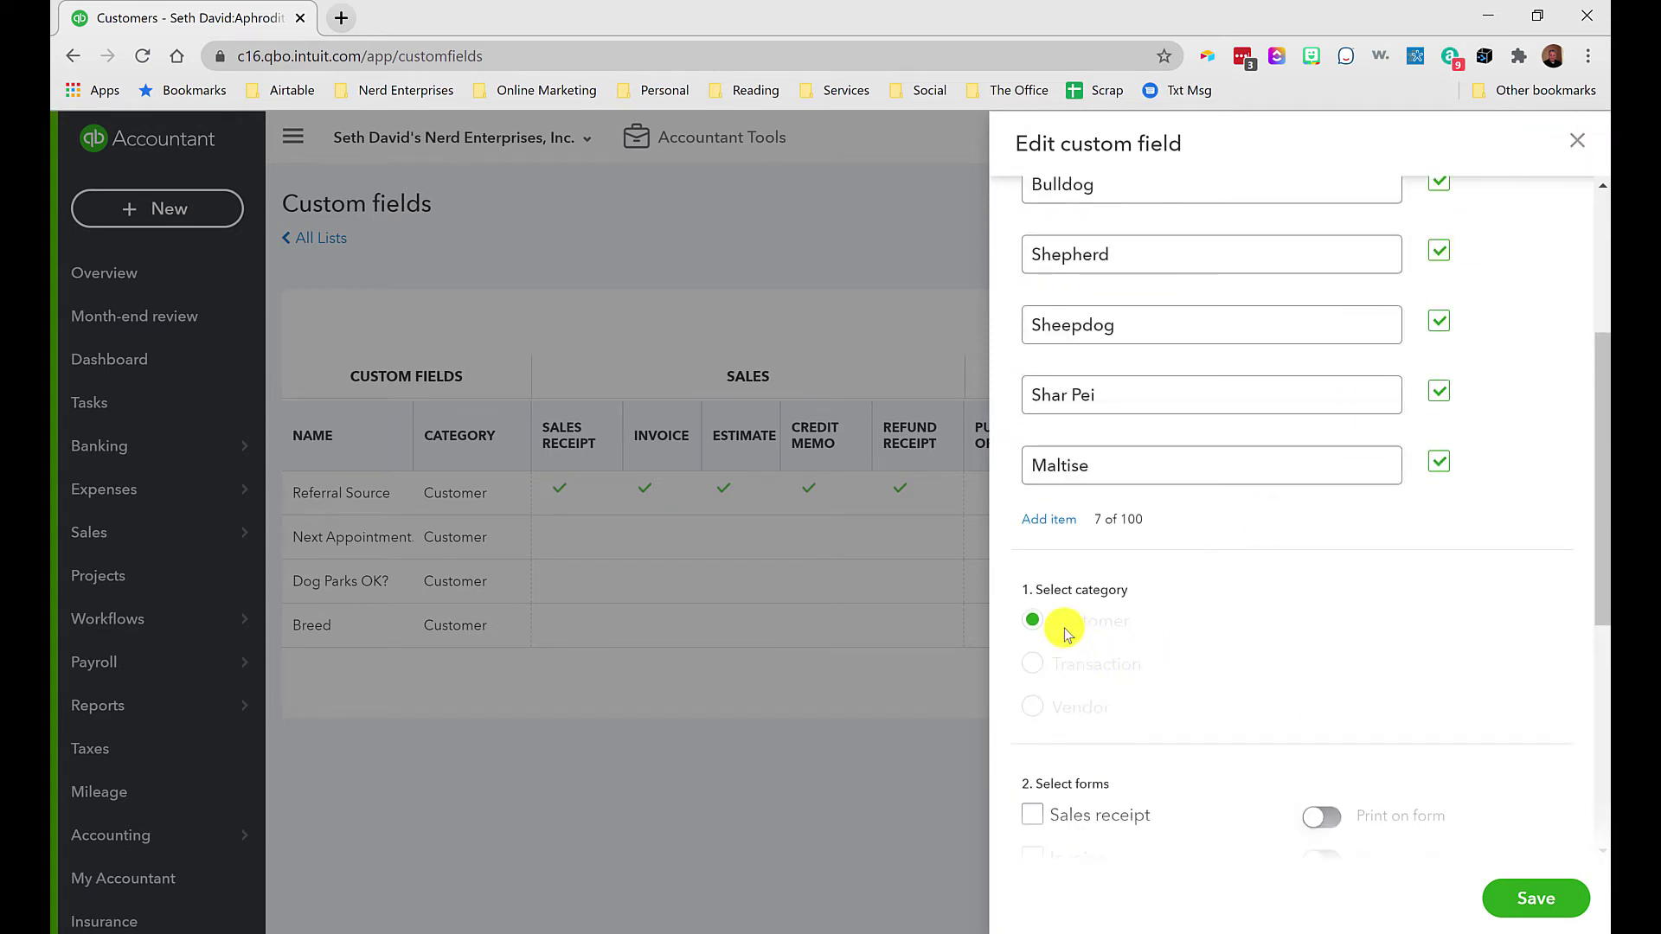
{"action": "scroll", "coordinate": [1111, 635], "scroll_direction": "down", "scroll_amount": 3}
{"action": "scroll", "coordinate": [1109, 637], "scroll_direction": "up", "scroll_amount": 1}
{"action": "scroll", "coordinate": [1076, 630], "scroll_direction": "down", "scroll_amount": 4}
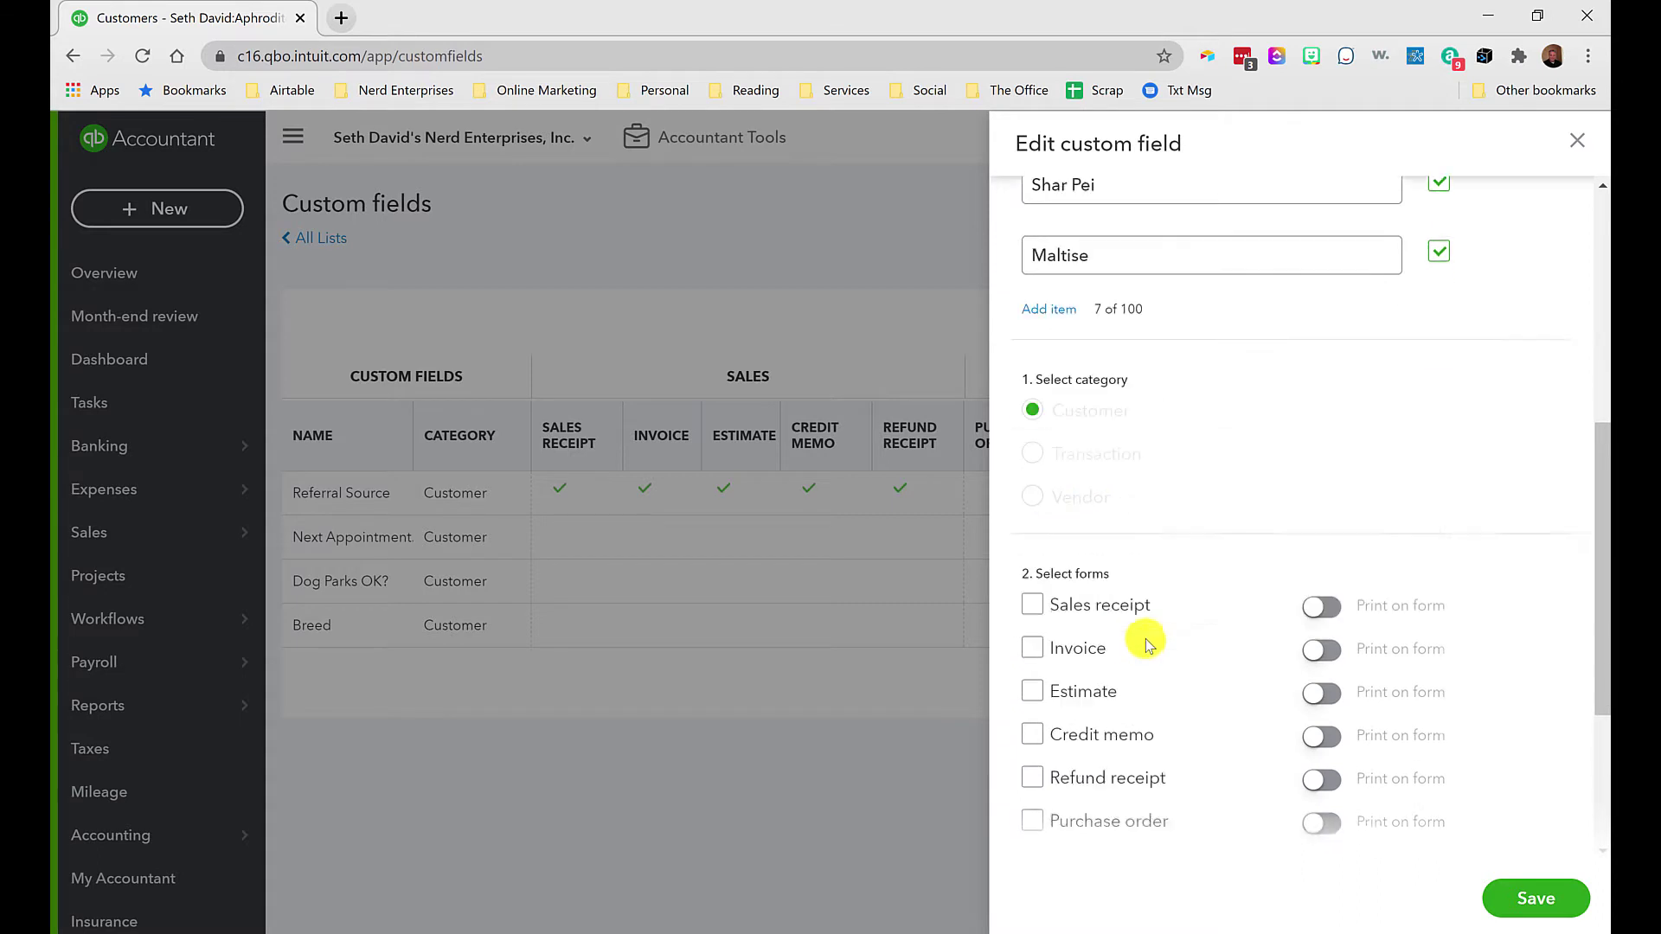
{"action": "scroll", "coordinate": [1133, 519], "scroll_direction": "up", "scroll_amount": 3}
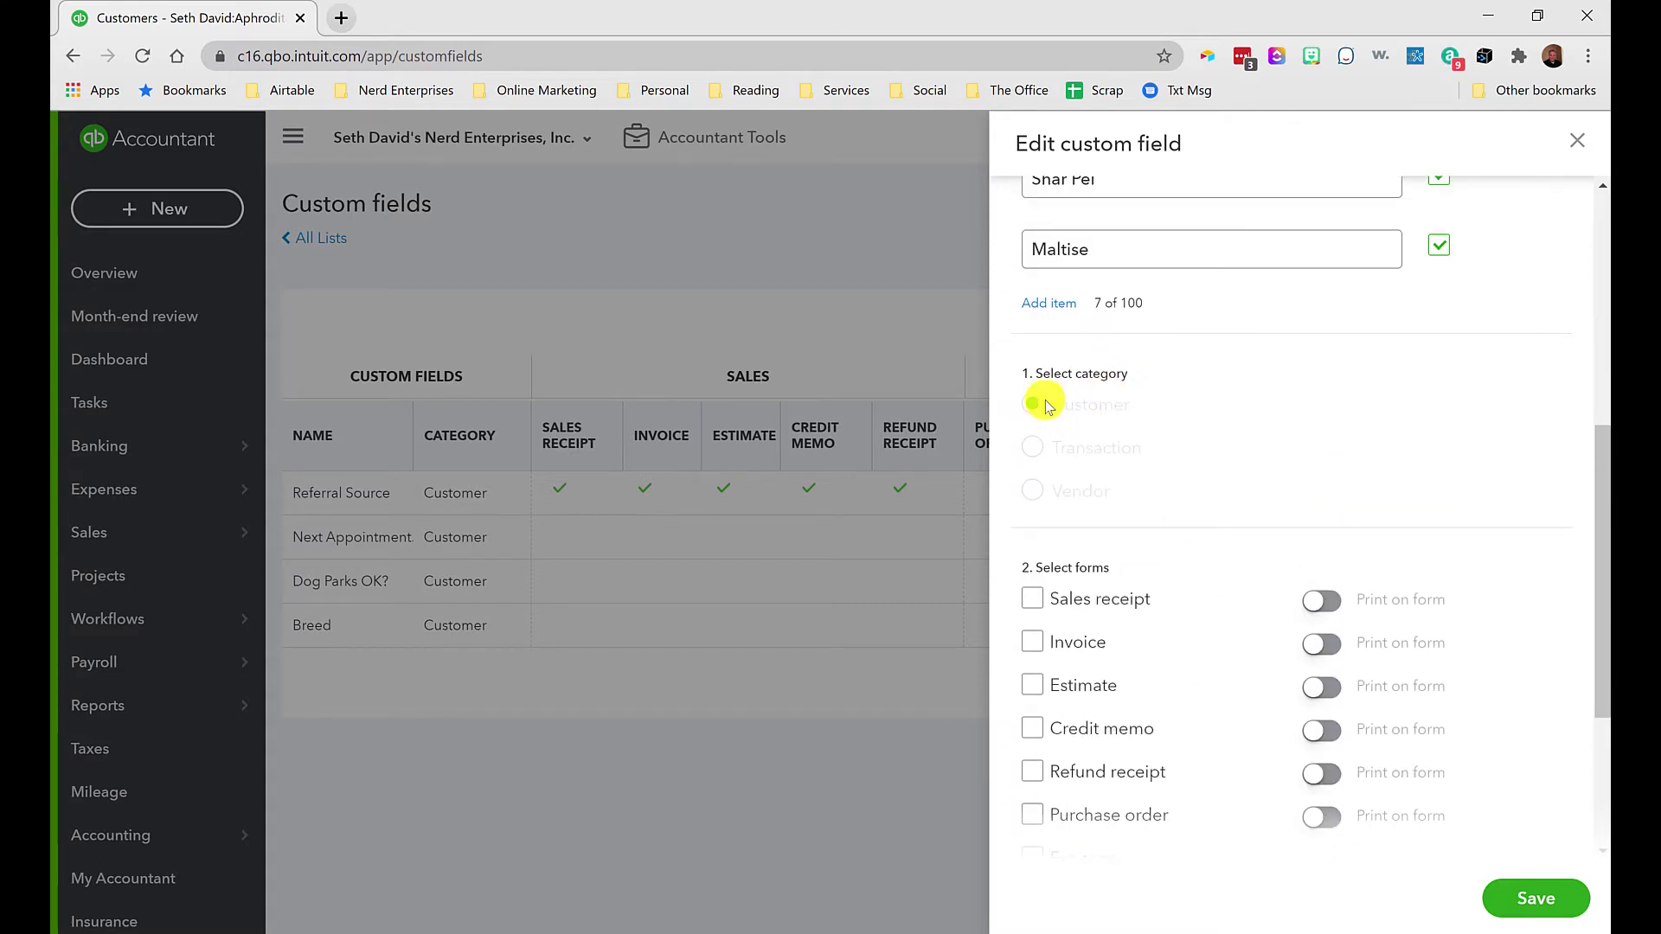
{"action": "scroll", "coordinate": [1372, 314], "scroll_direction": "up", "scroll_amount": 4}
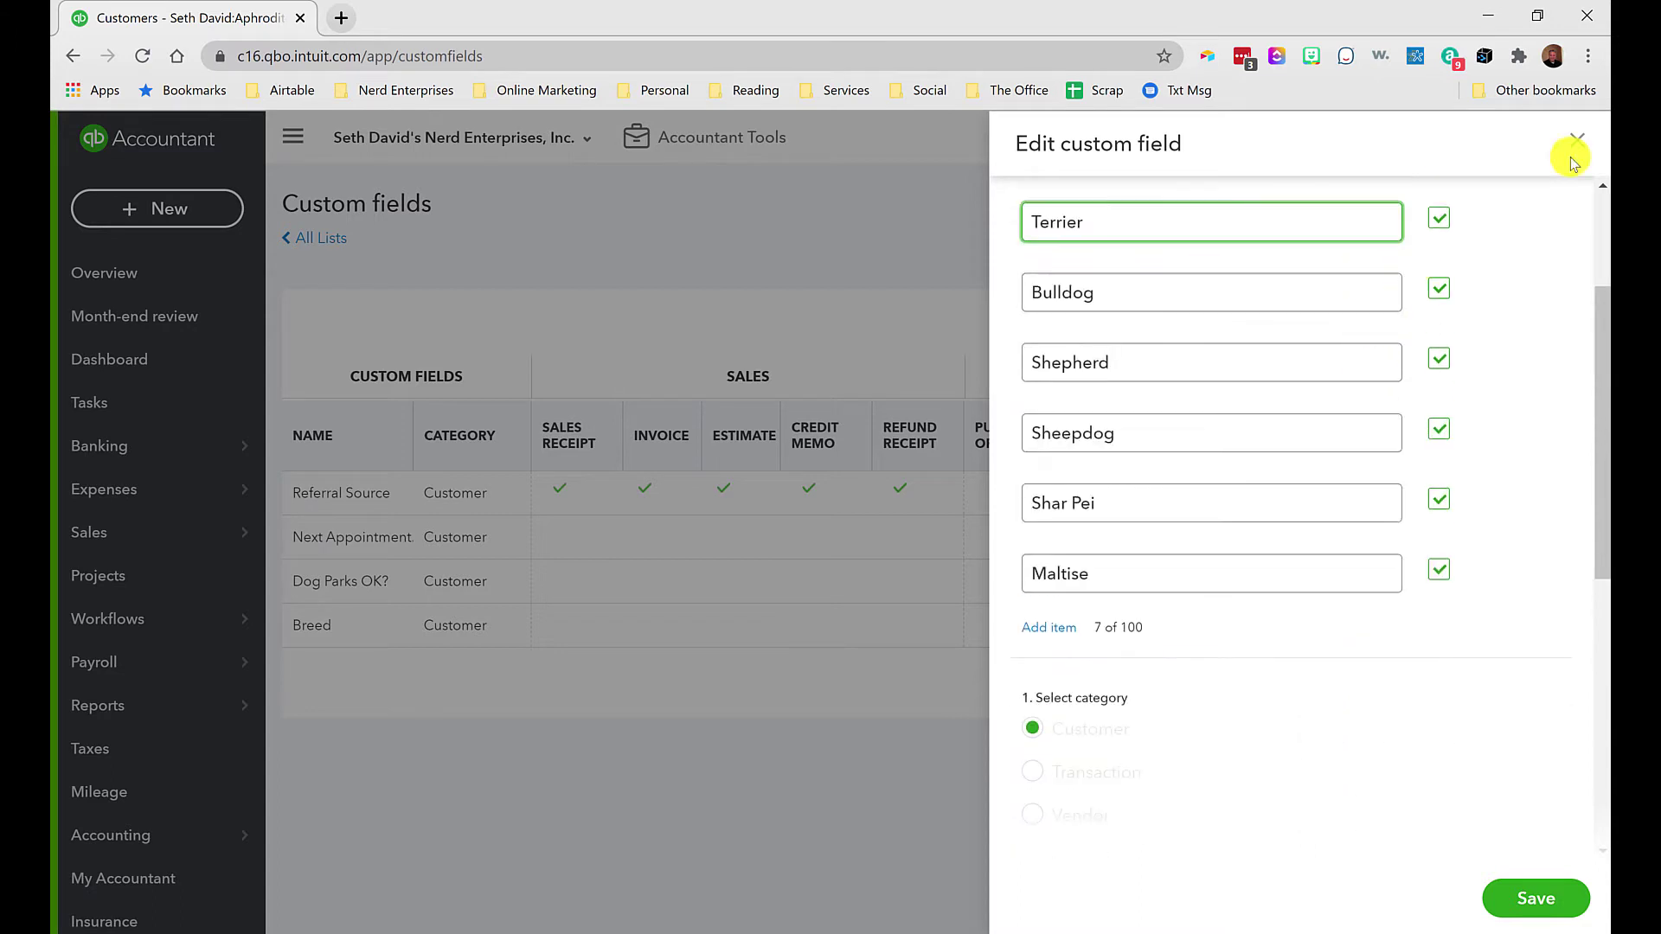
{"action": "left_click", "coordinate": [1575, 141]}
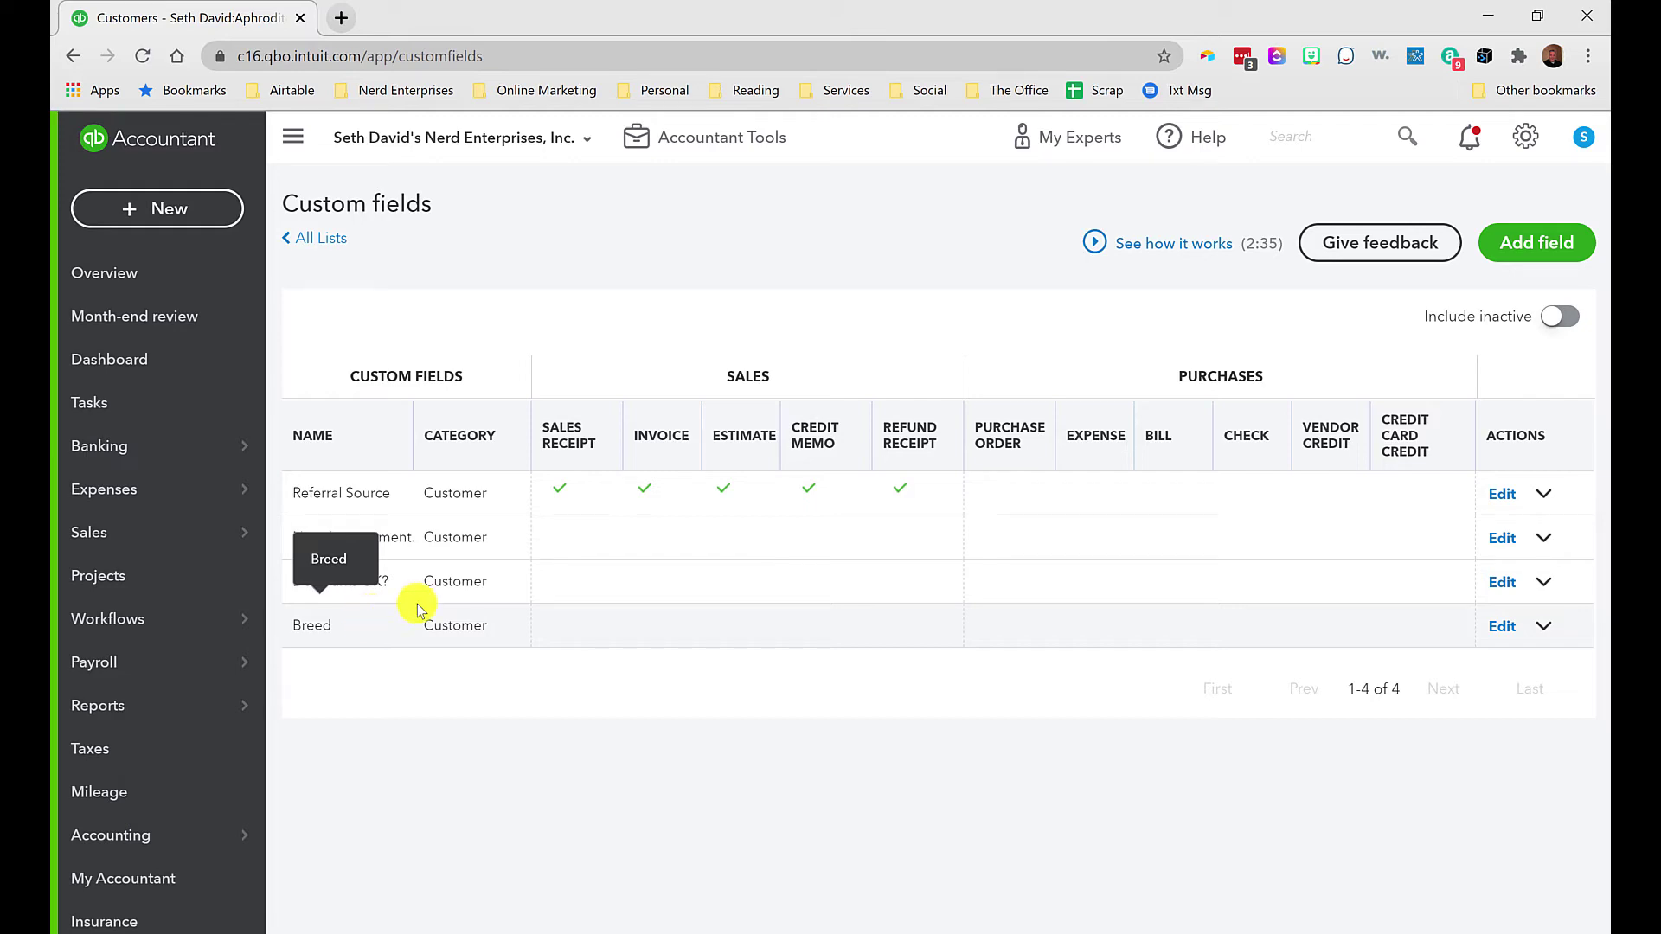
View the data types available for a new custom field and close it without saving
{"action": "left_click", "coordinate": [1513, 244]}
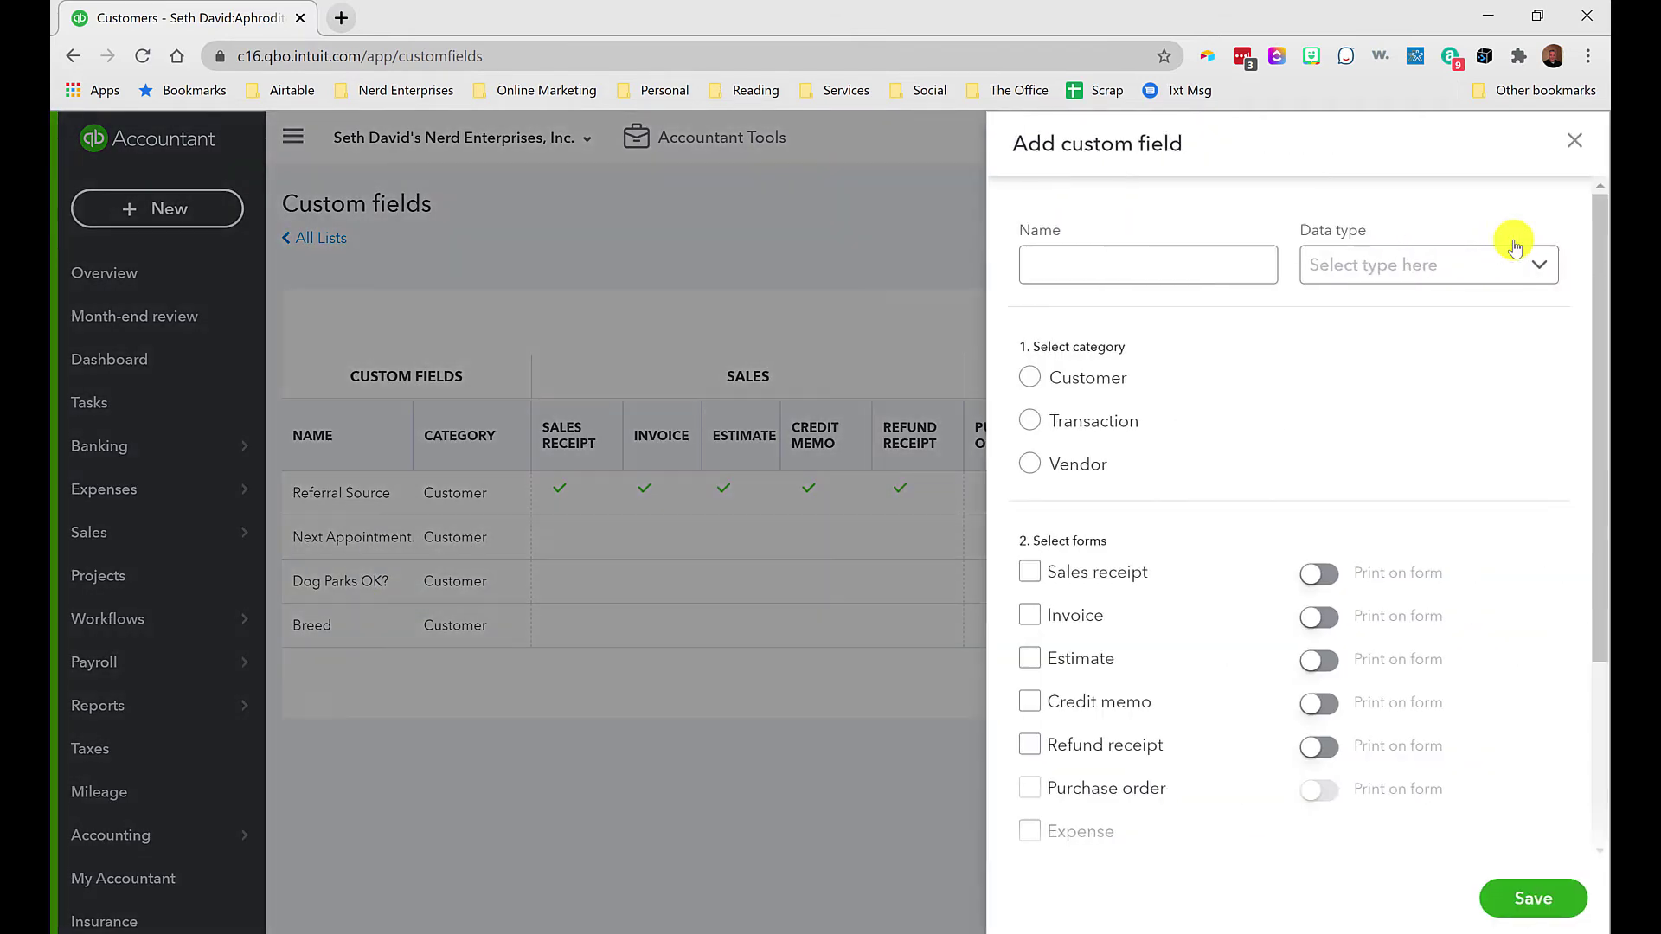
{"action": "left_click", "coordinate": [1402, 264]}
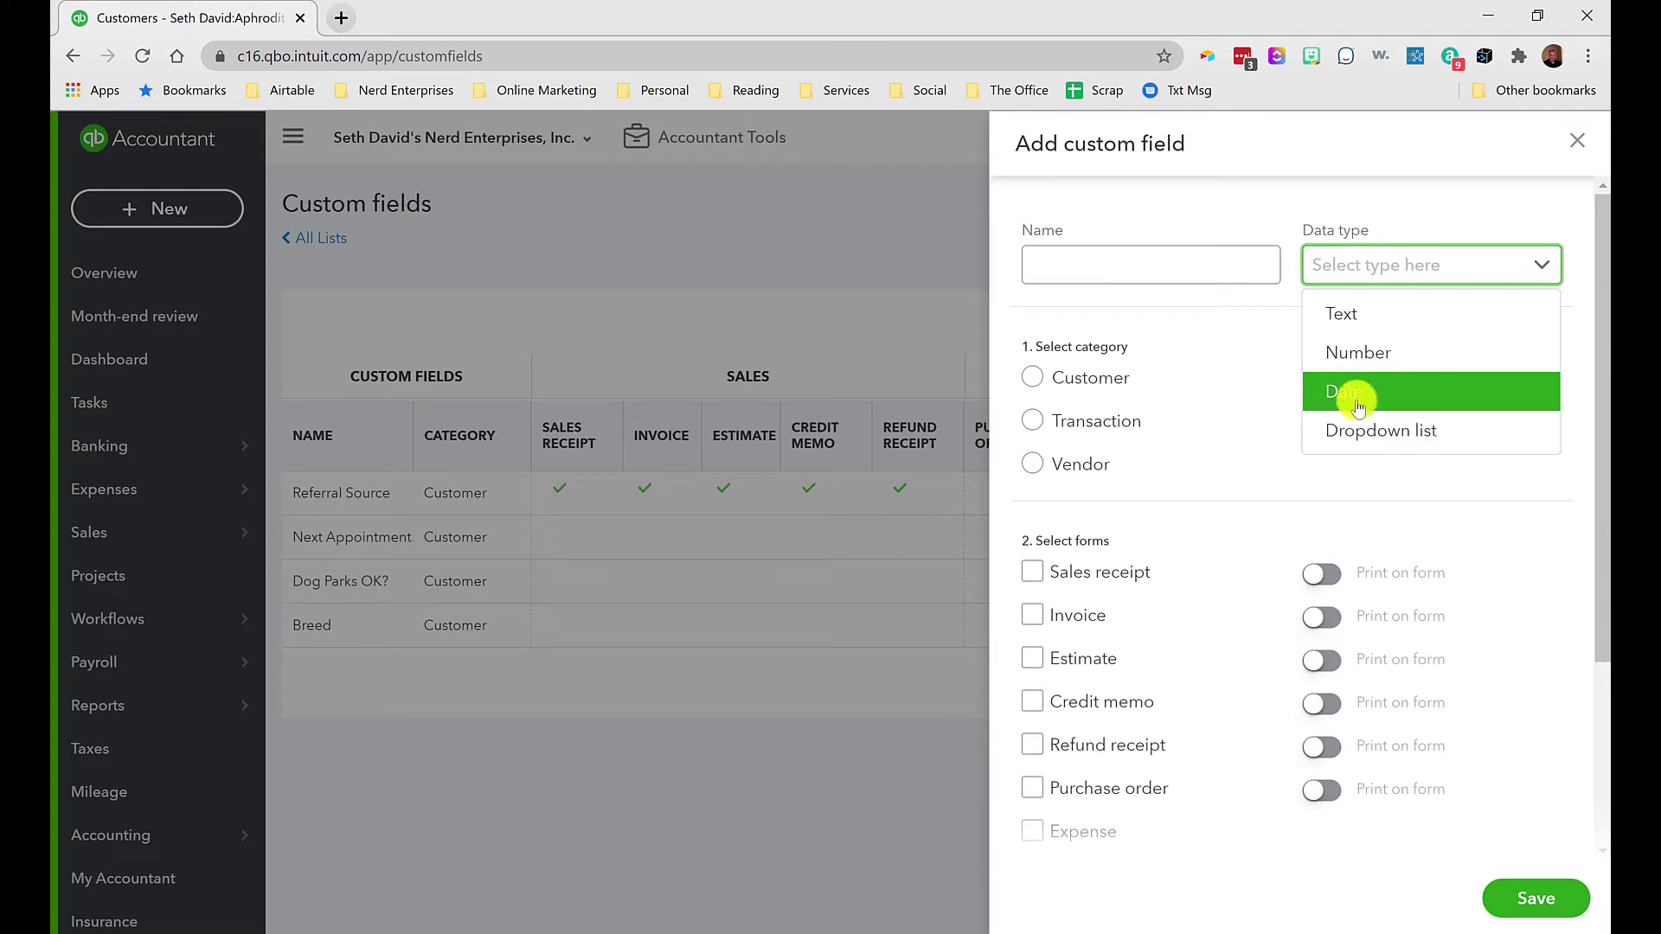
{"action": "left_click", "coordinate": [1579, 144]}
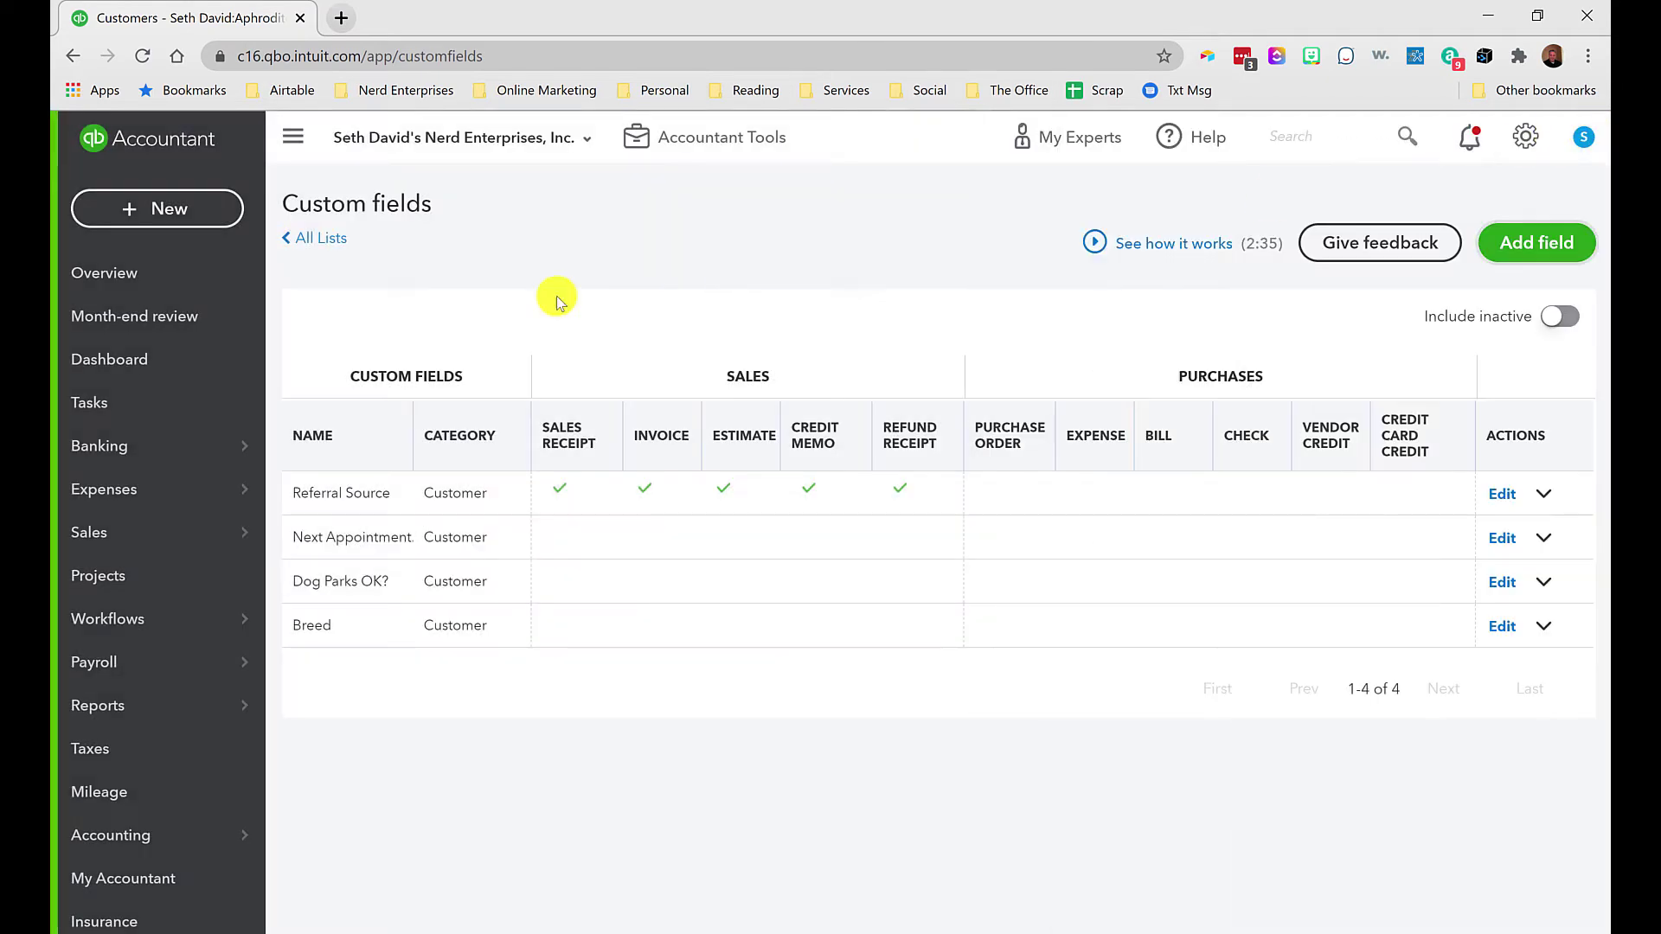
Leave the custom fields list, open the chart of accounts, and examine the income accounts for services and product sales
{"action": "left_click", "coordinate": [313, 243]}
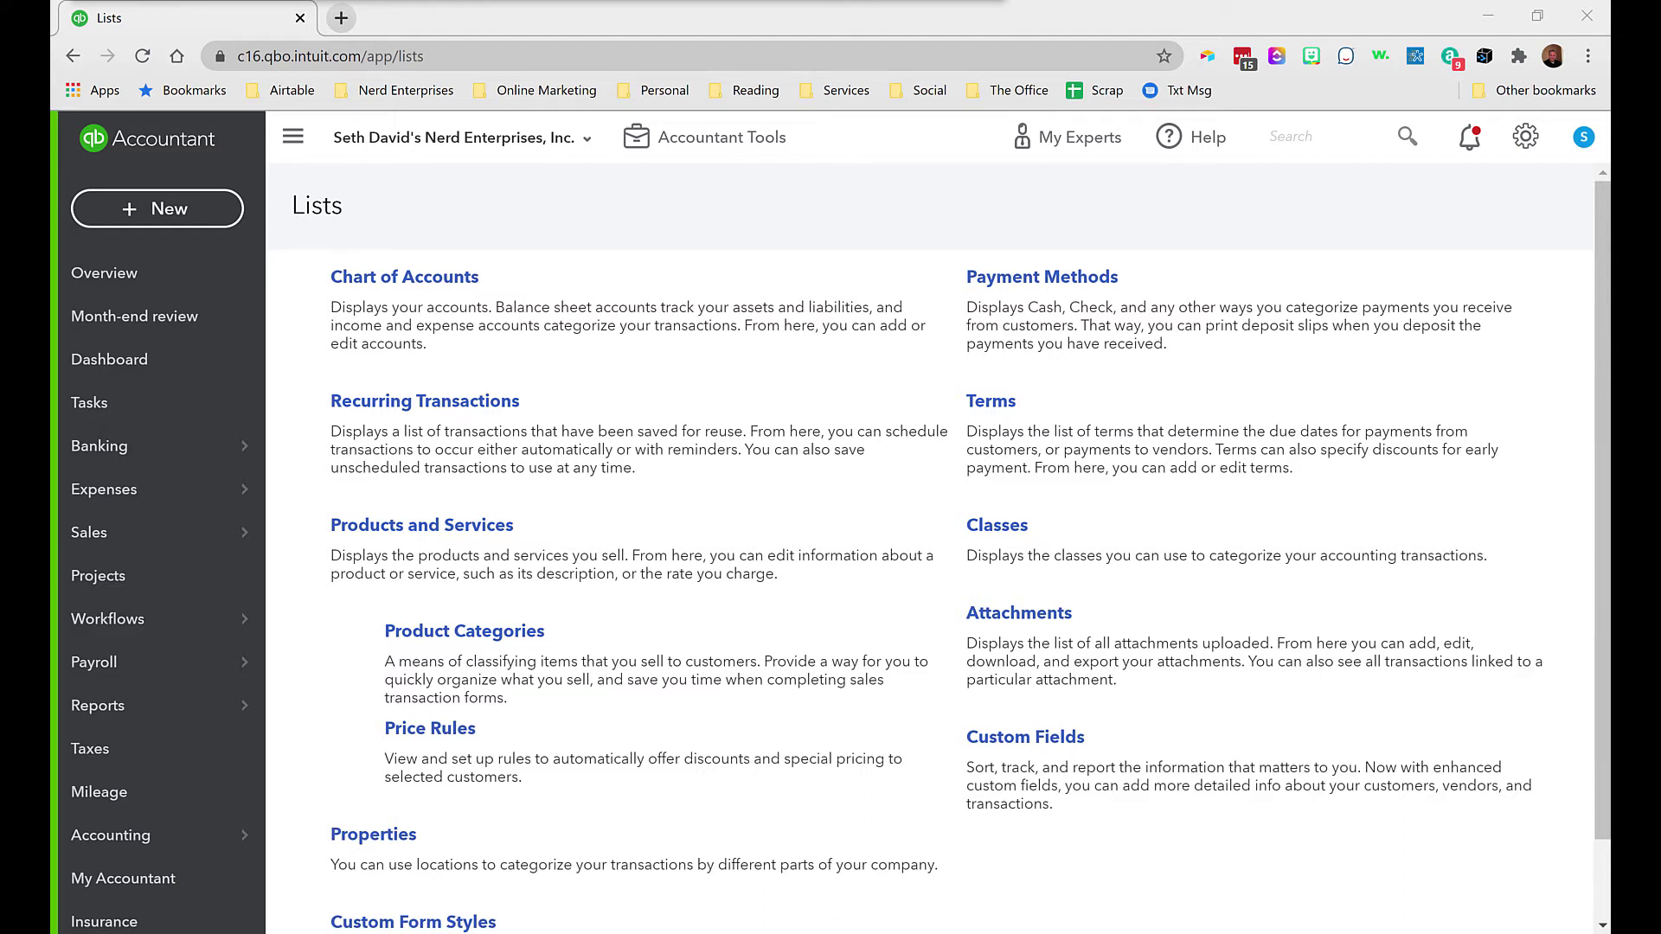
{"action": "mouse_move", "coordinate": [130, 835]}
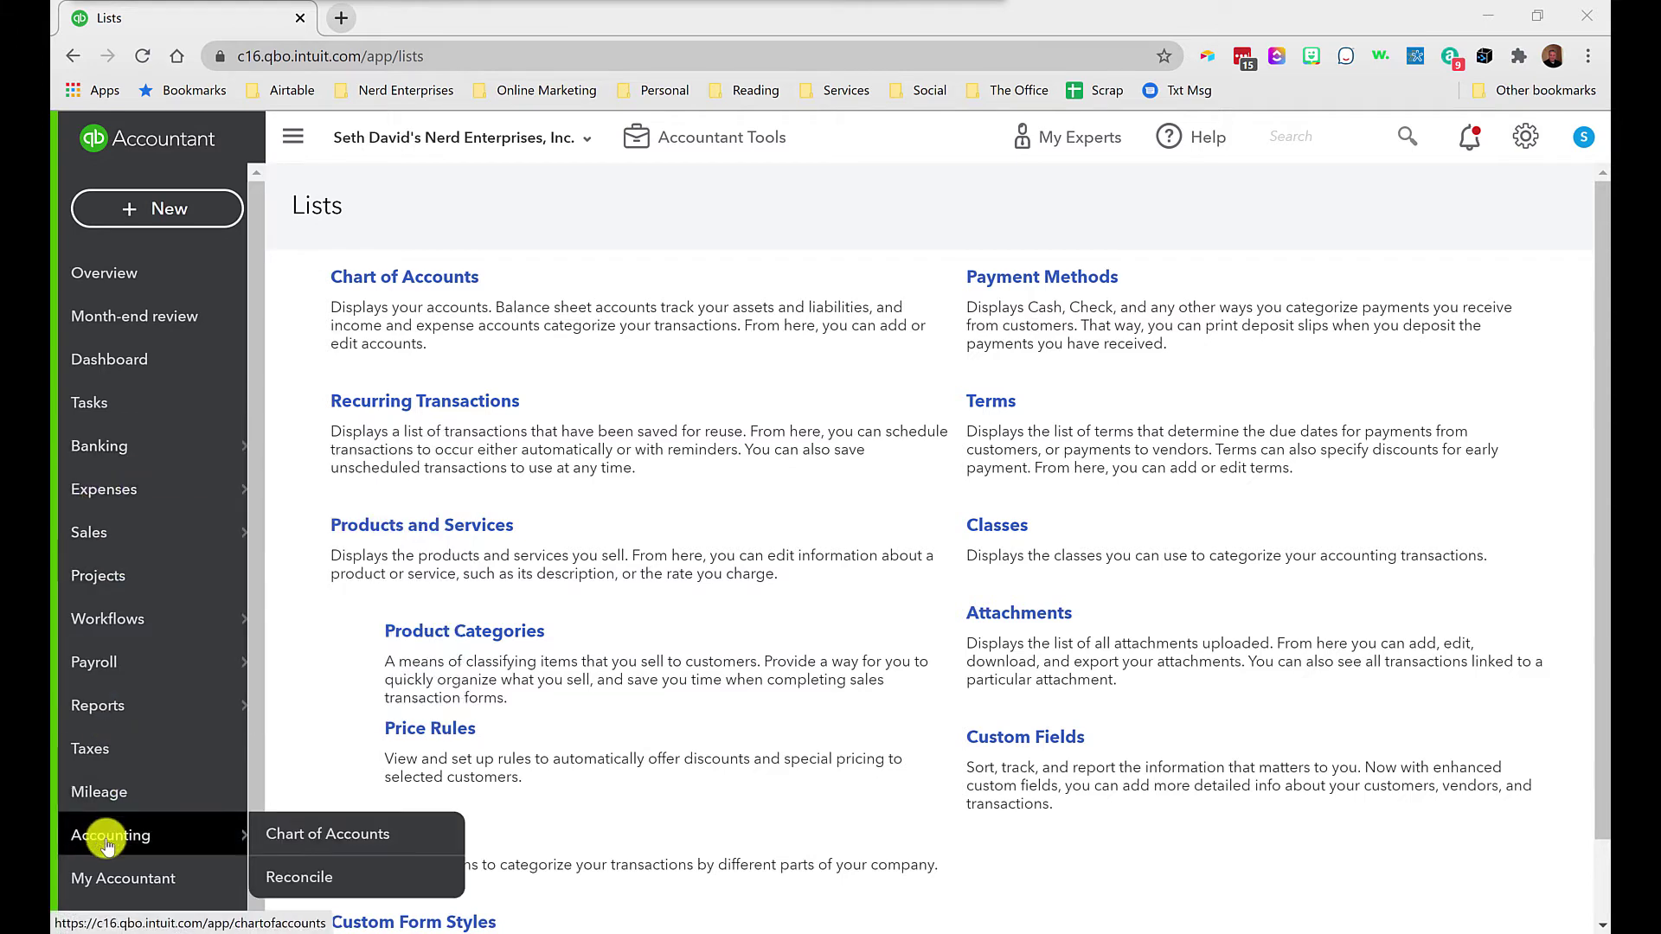
{"action": "left_click", "coordinate": [347, 841]}
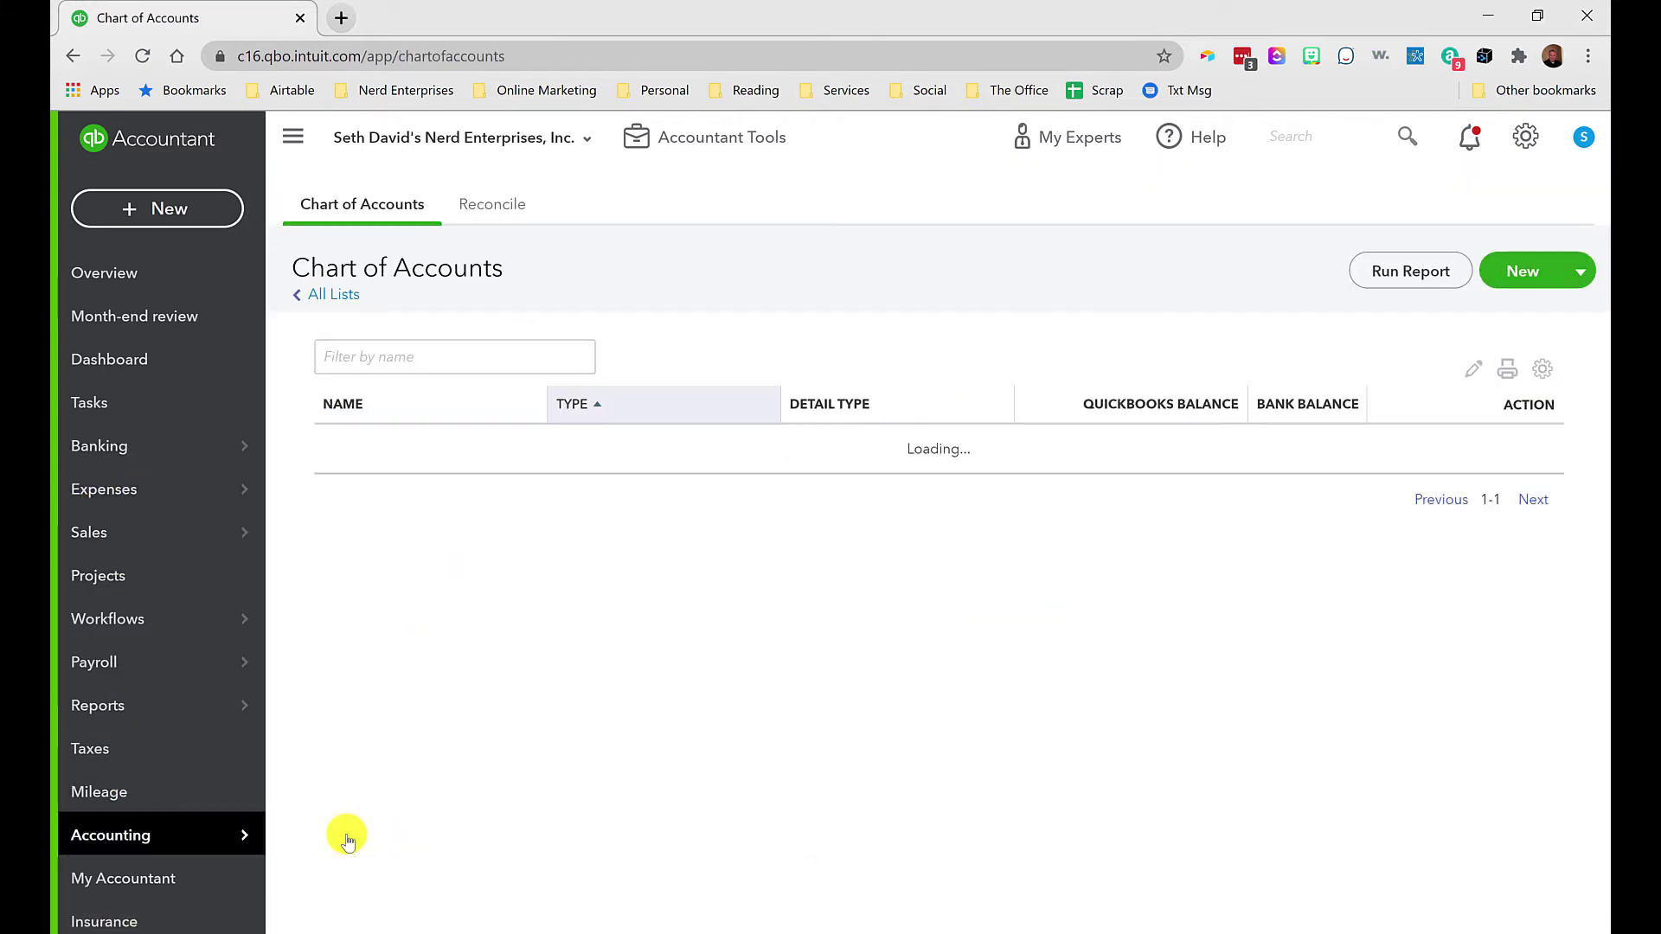
{"action": "scroll", "coordinate": [860, 689], "scroll_direction": "down", "scroll_amount": 2}
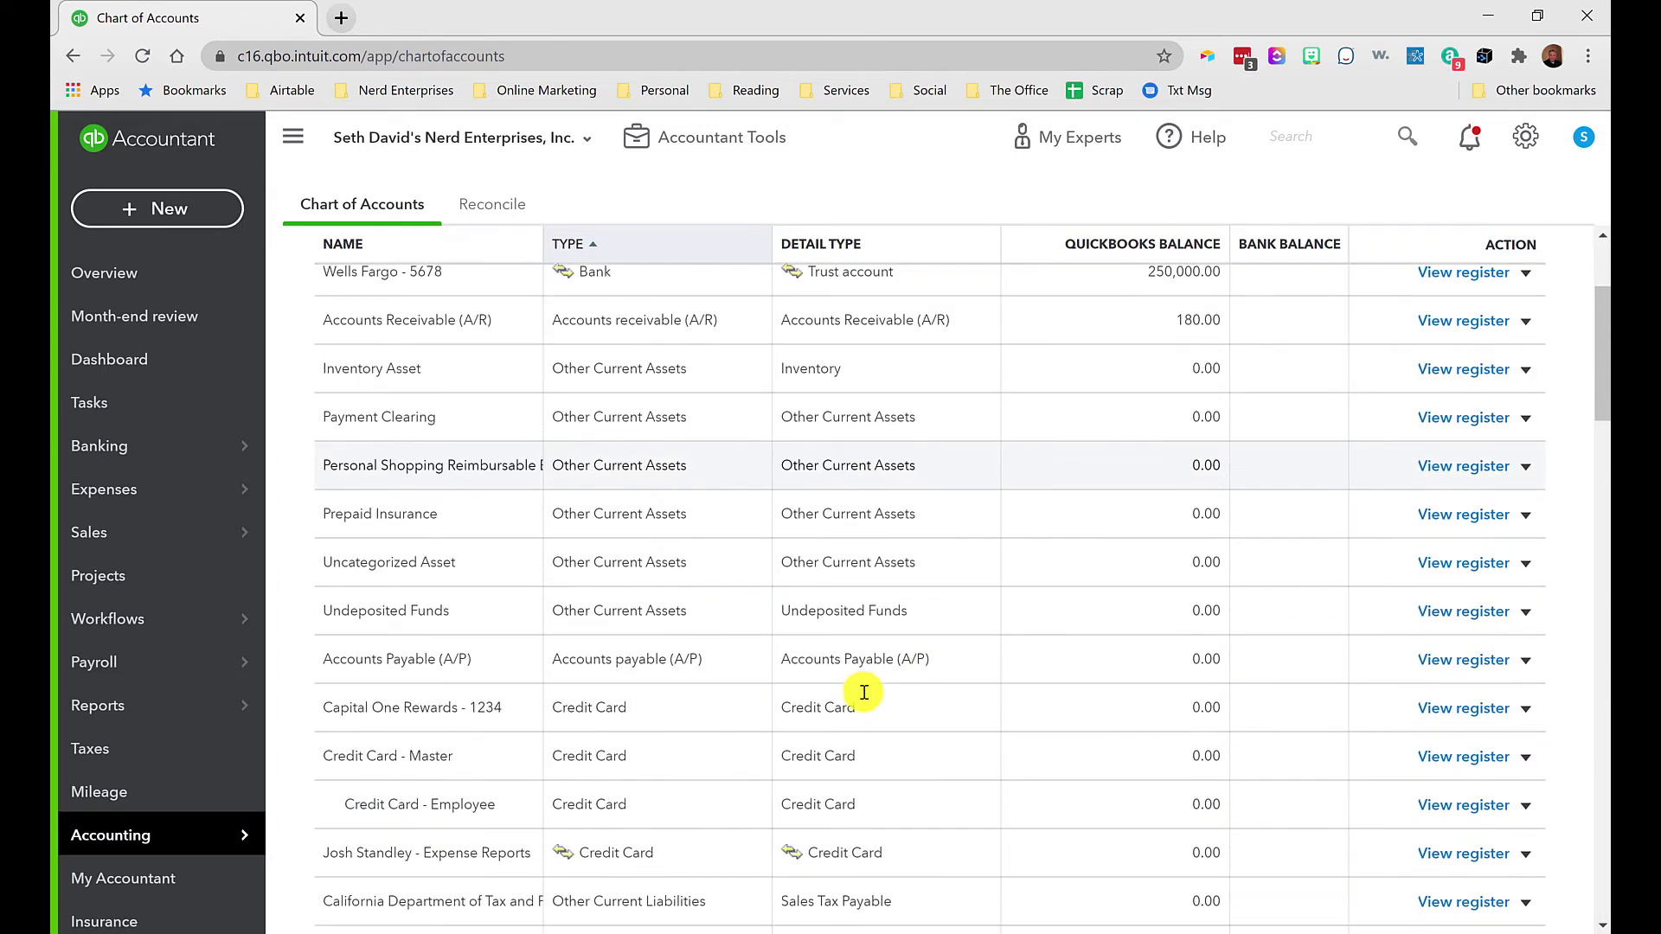
{"action": "scroll", "coordinate": [863, 692], "scroll_direction": "down", "scroll_amount": 8}
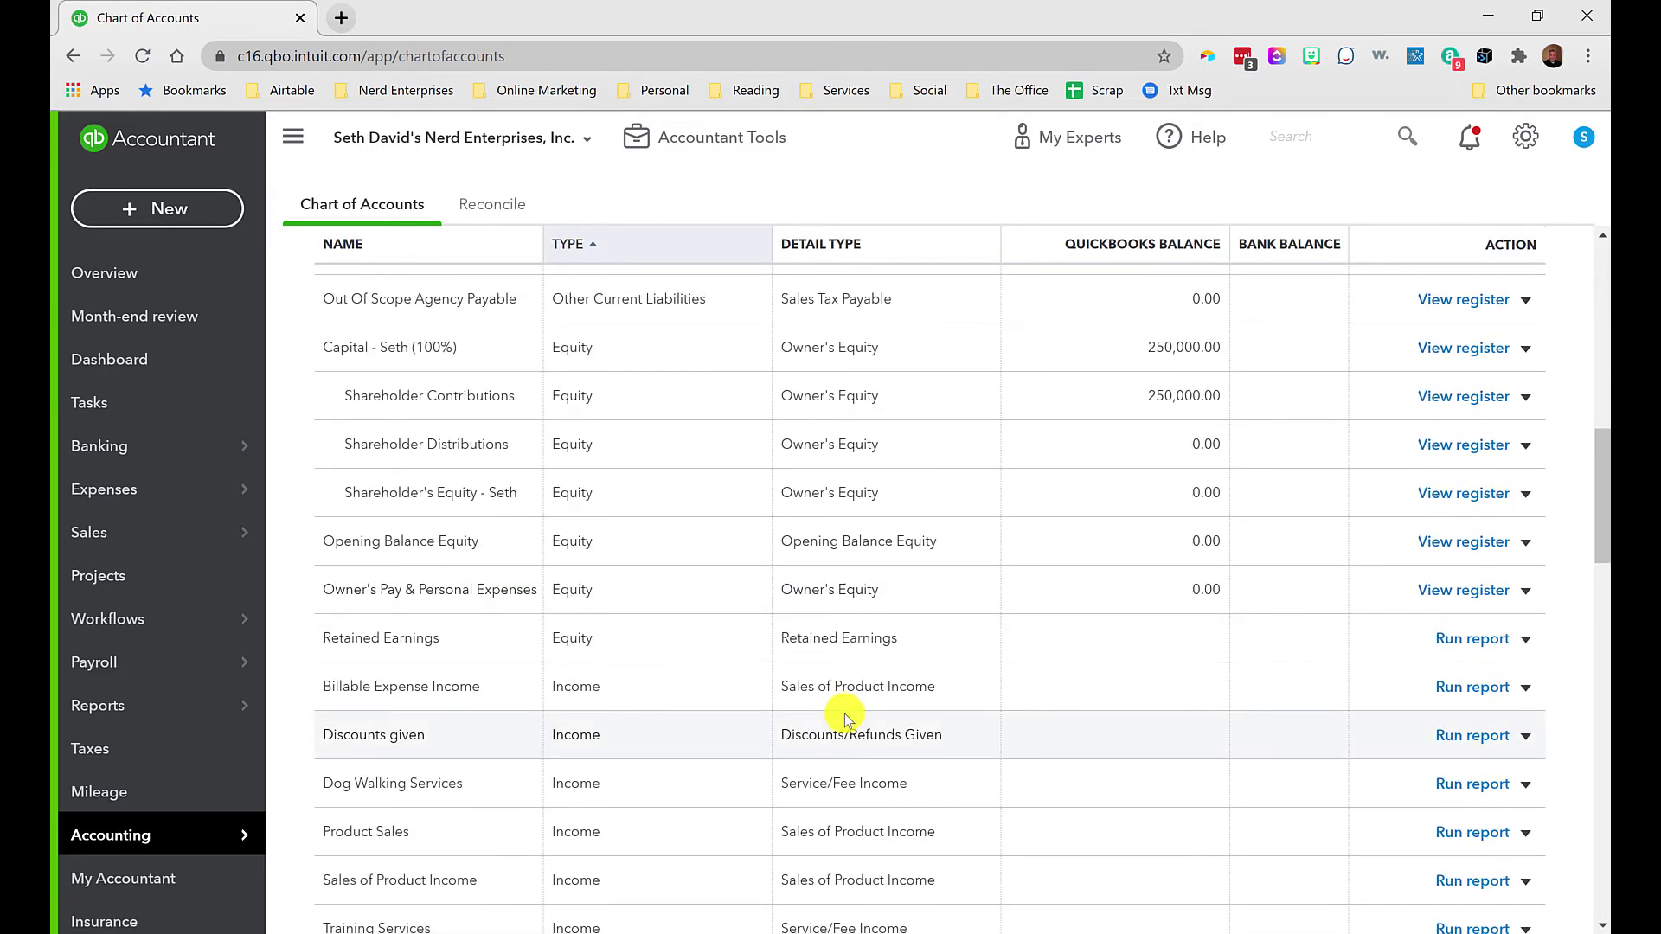
{"action": "scroll", "coordinate": [845, 720], "scroll_direction": "down", "scroll_amount": 4}
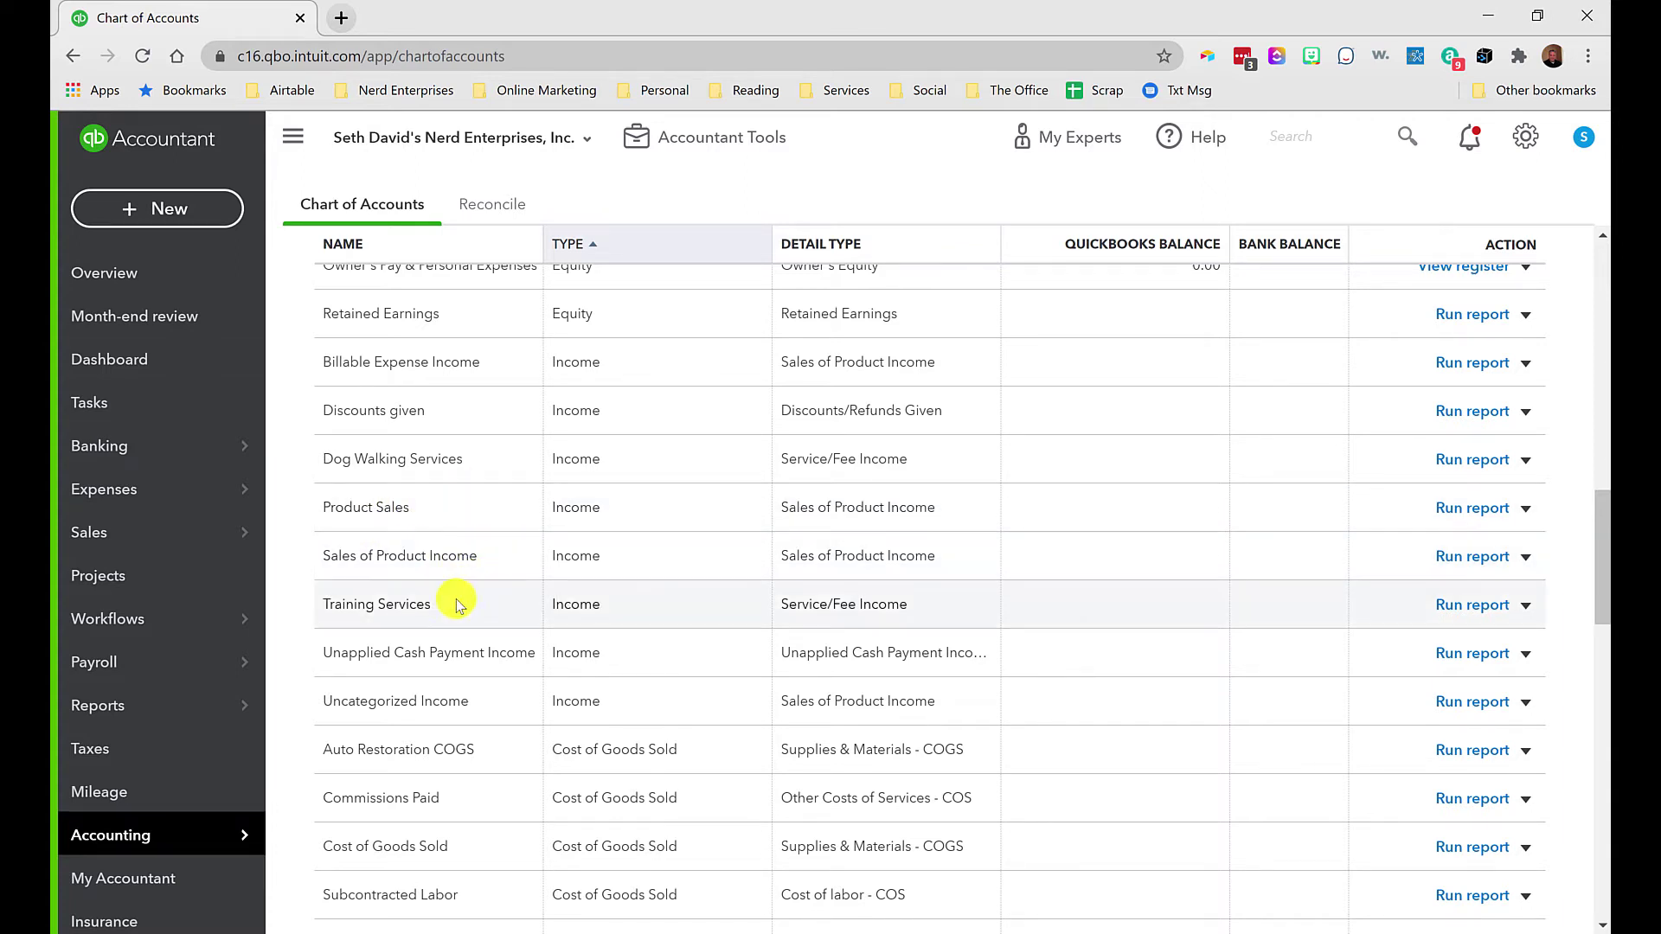
{"action": "scroll", "coordinate": [456, 604], "scroll_direction": "down", "scroll_amount": 1}
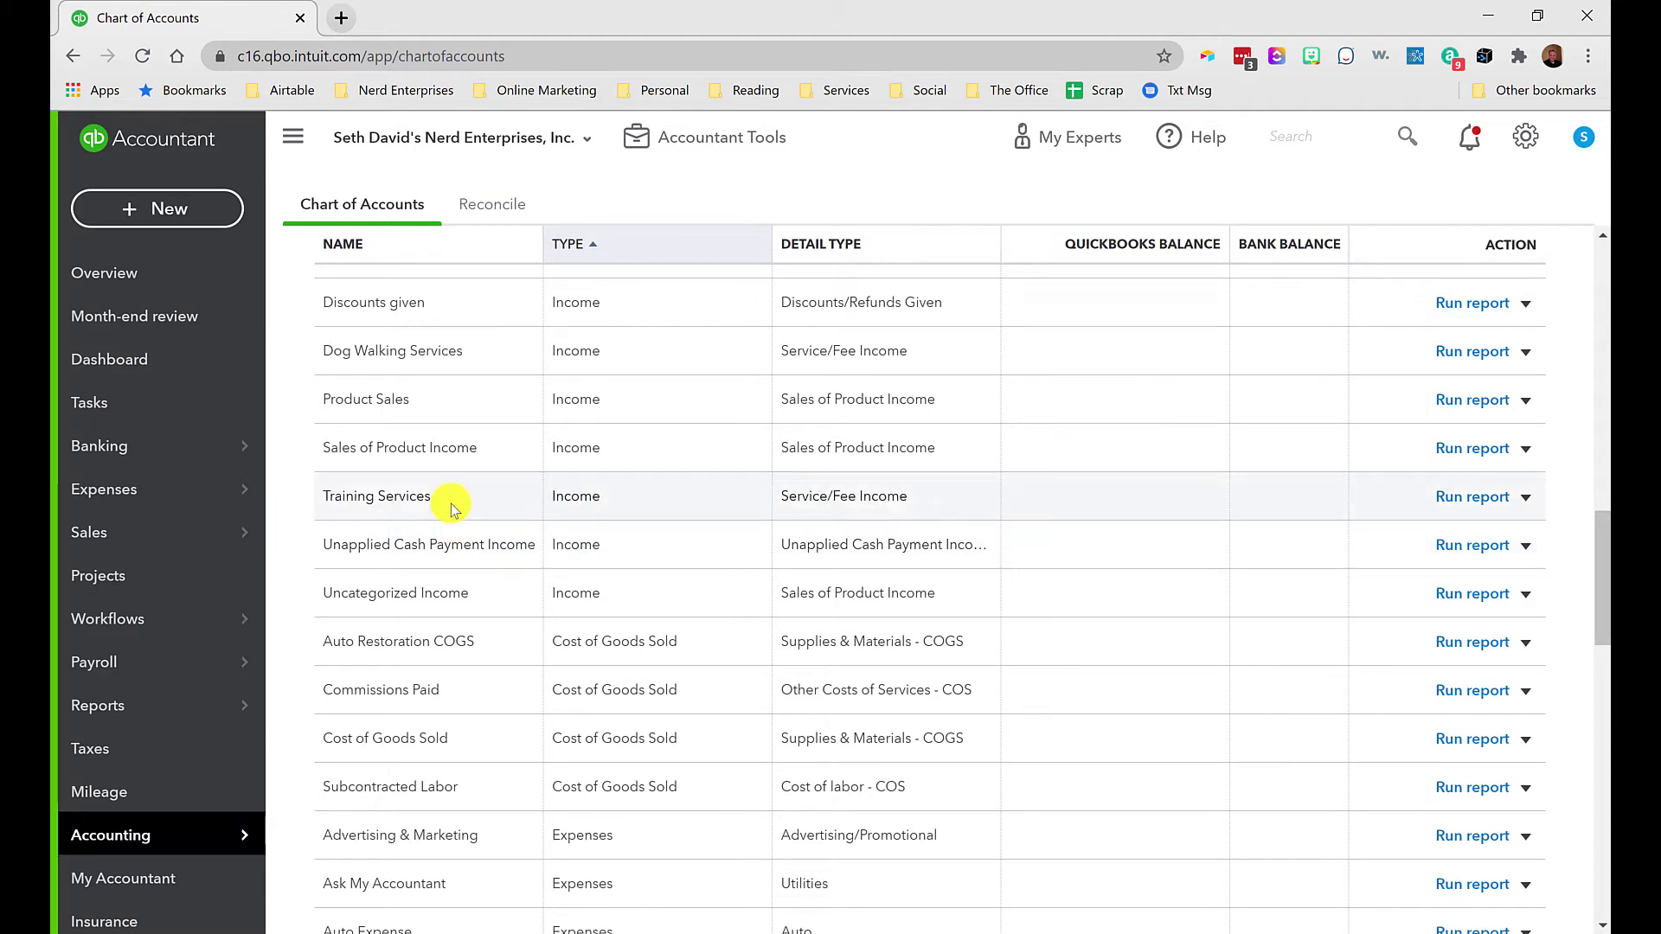
{"action": "scroll", "coordinate": [446, 515], "scroll_direction": "up", "scroll_amount": 1}
{"action": "scroll", "coordinate": [439, 519], "scroll_direction": "down", "scroll_amount": 1}
{"action": "scroll", "coordinate": [446, 523], "scroll_direction": "up", "scroll_amount": 1}
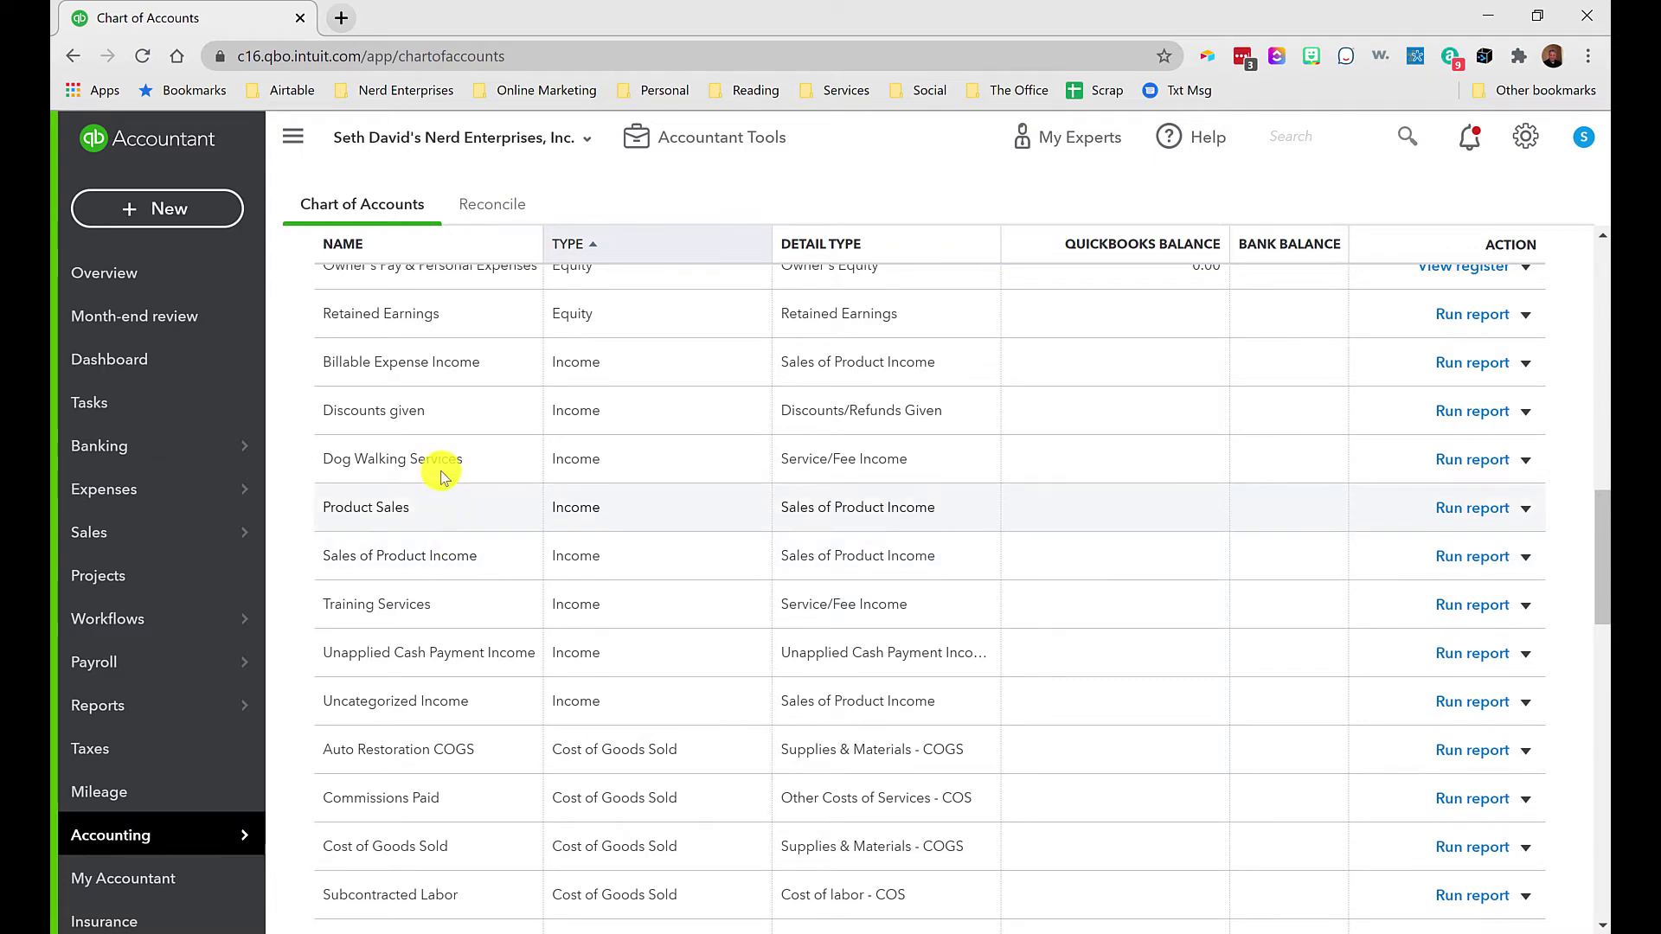
{"action": "scroll", "coordinate": [496, 542], "scroll_direction": "up", "scroll_amount": 5}
{"action": "scroll", "coordinate": [1471, 408], "scroll_direction": "up", "scroll_amount": 10}
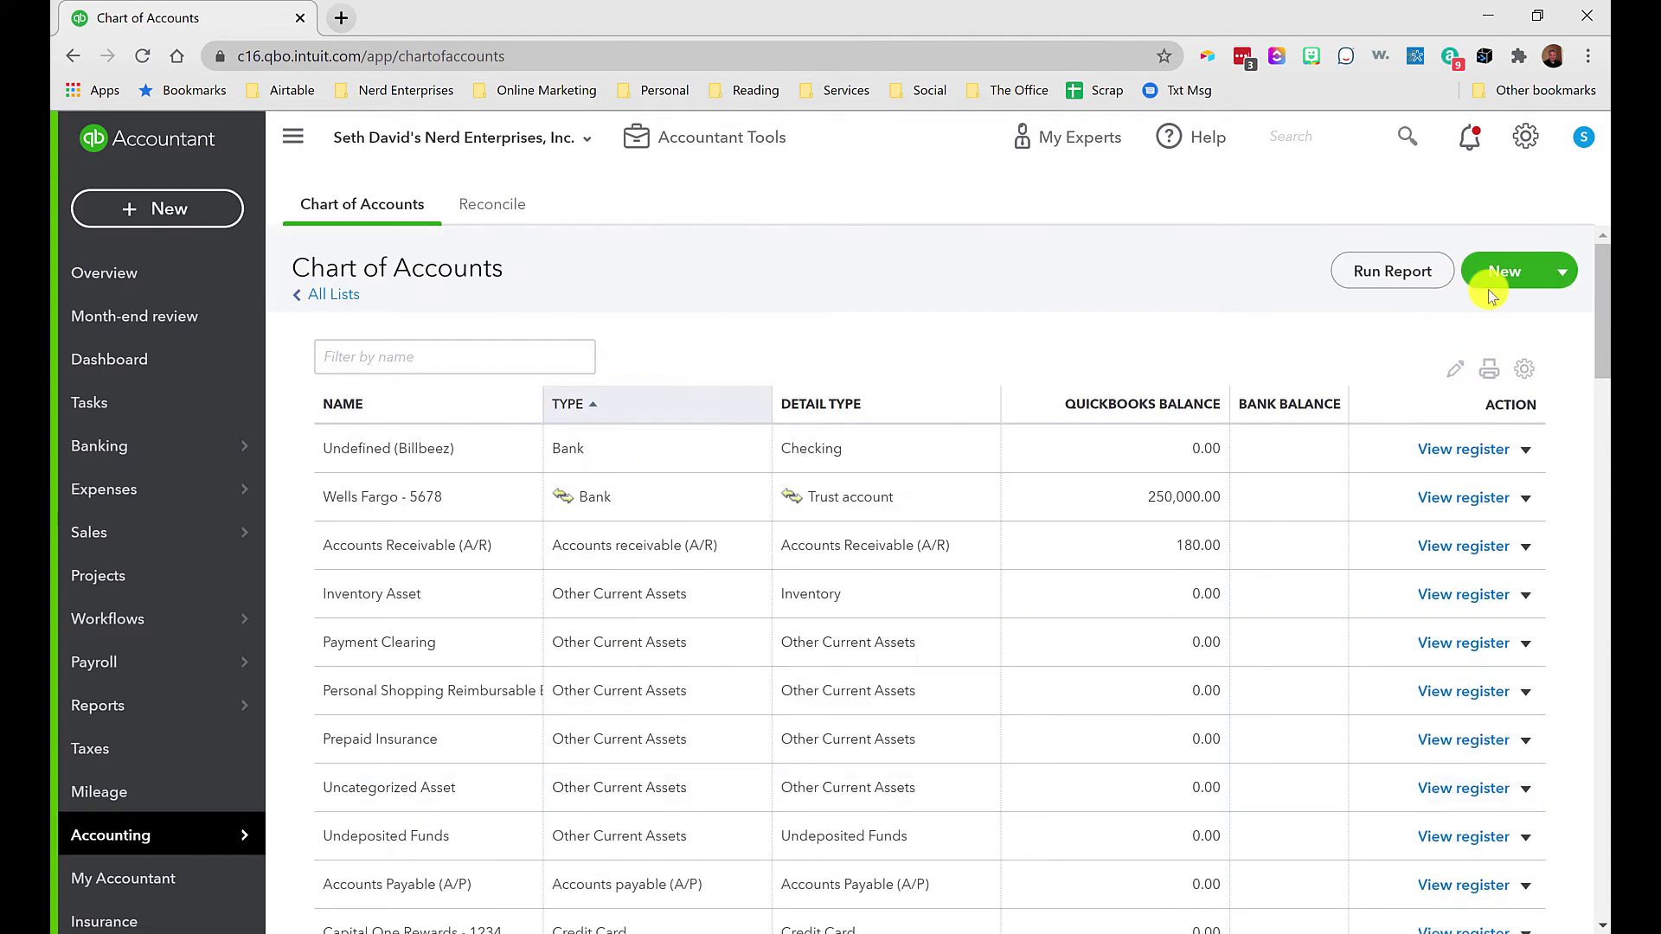
Create and save an Income account with detail type Service/Fee Income, named Pet Sitting Services
{"action": "left_click", "coordinate": [1506, 275]}
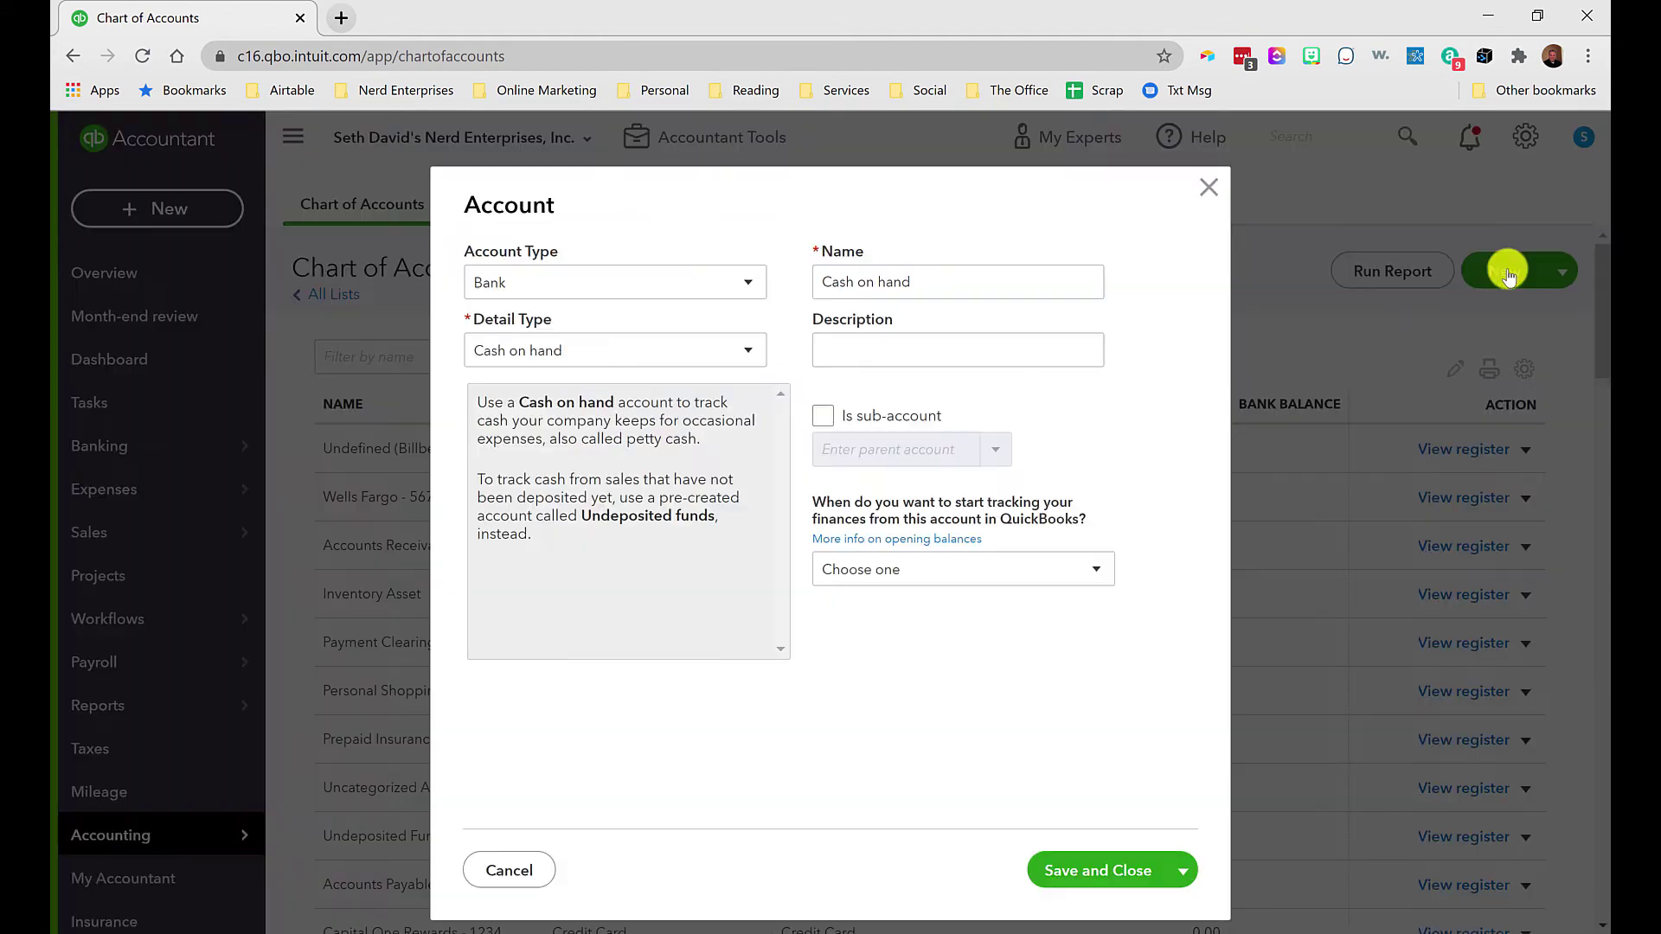
{"action": "left_click", "coordinate": [582, 281]}
{"action": "left_click", "coordinate": [623, 639]}
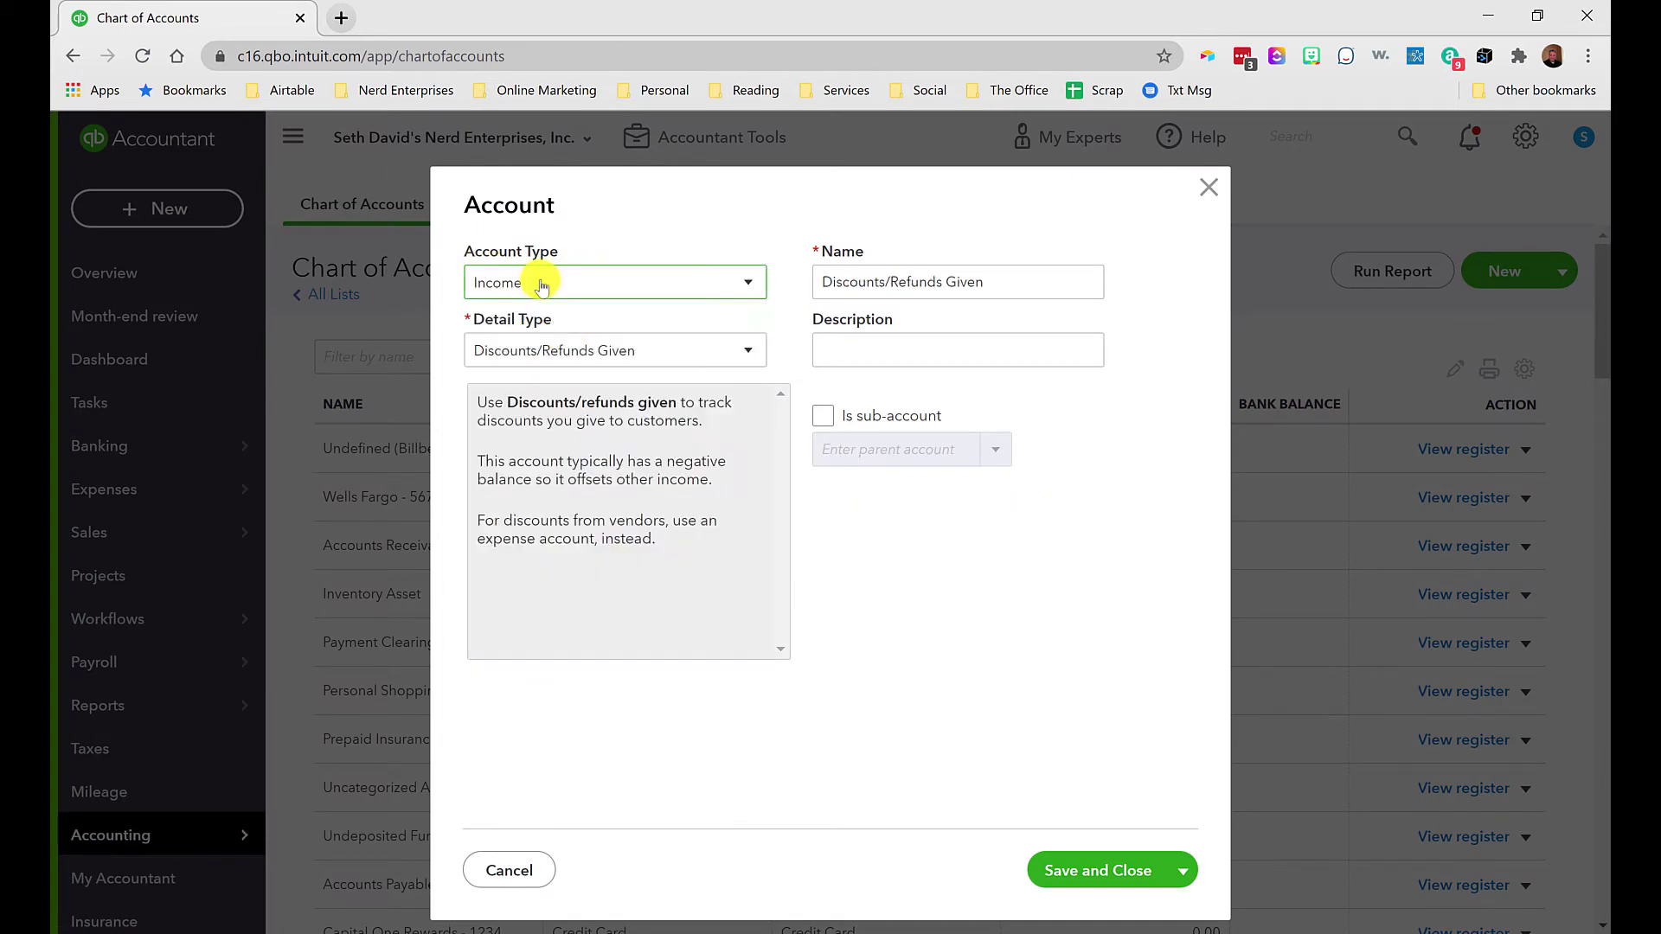
{"action": "left_click", "coordinate": [569, 358]}
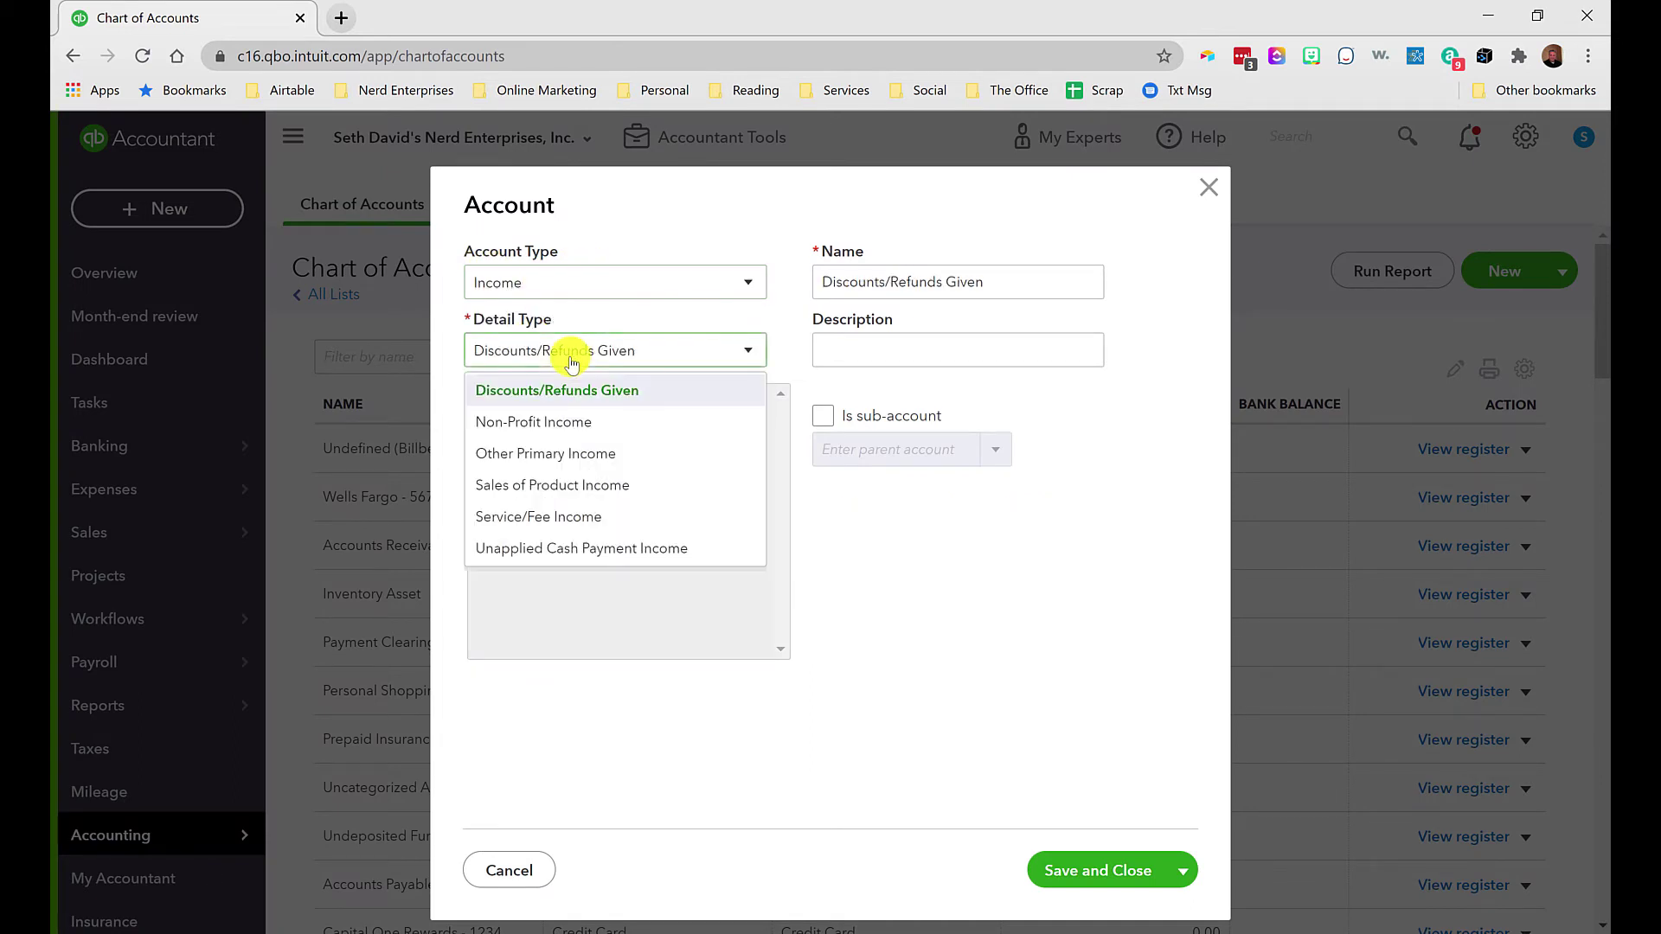
{"action": "left_click", "coordinate": [502, 516]}
{"action": "left_click_drag", "start_coordinate": [1016, 270], "coordinate": [556, 101]}
{"action": "type", "text": "Pe"}
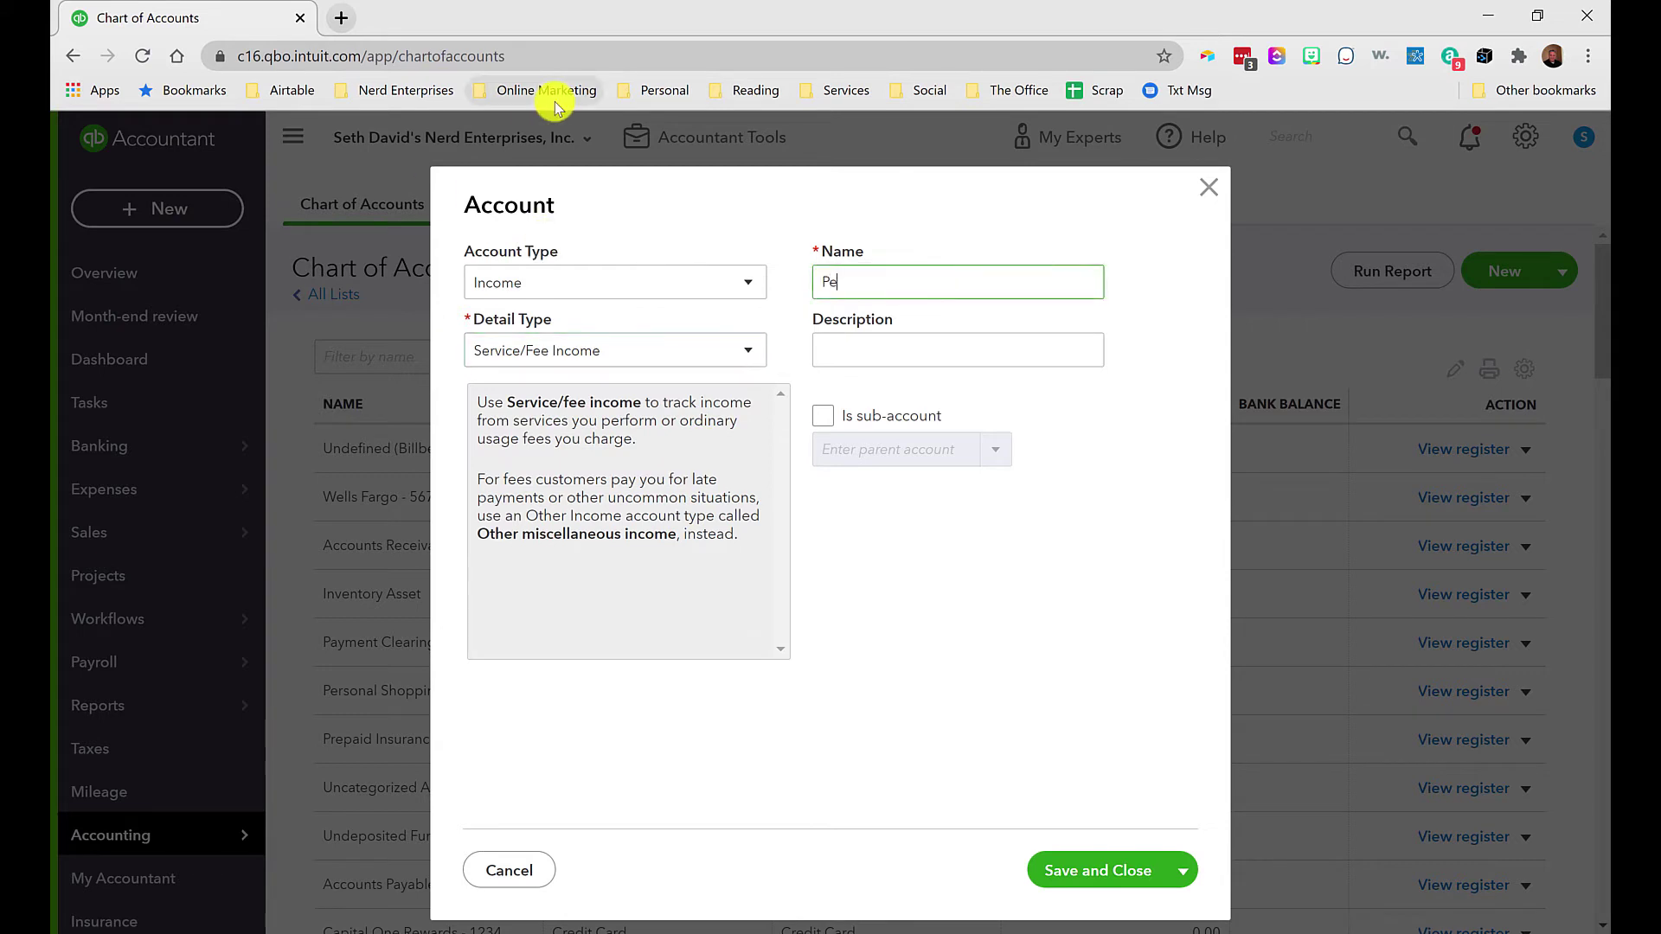
{"action": "type", "text": "t Sitting Services"}
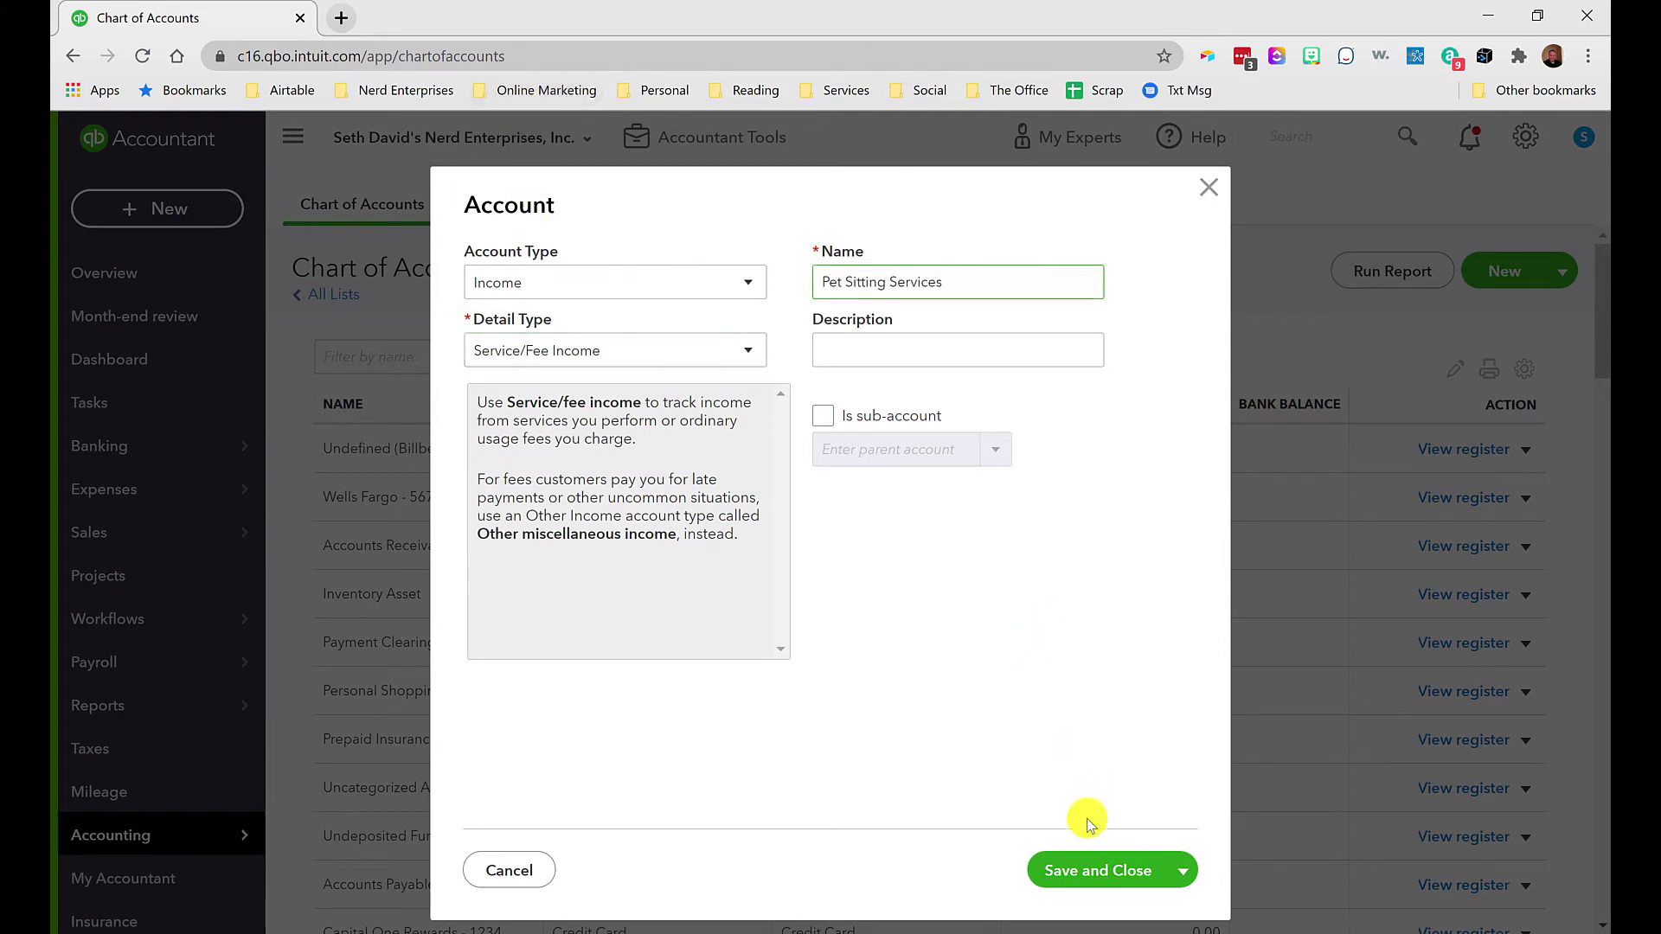
{"action": "left_click", "coordinate": [1078, 871]}
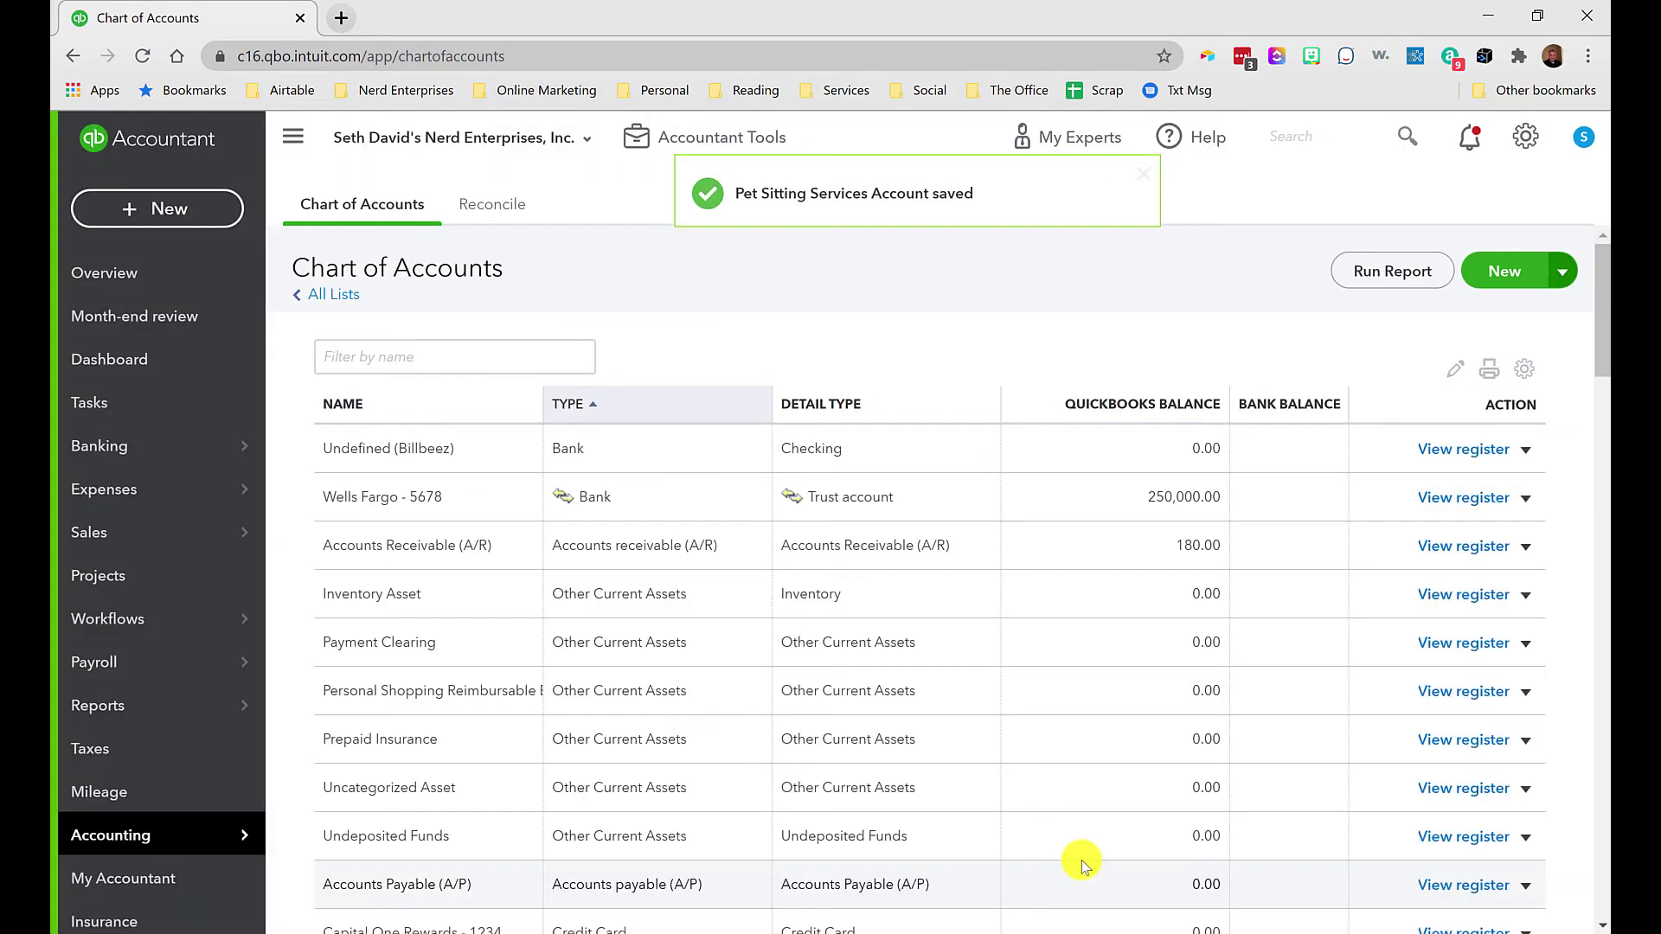
Open the Products and Services list and examine the items in each category, including the Leash and Training items
{"action": "scroll", "coordinate": [389, 735], "scroll_direction": "down", "scroll_amount": 3}
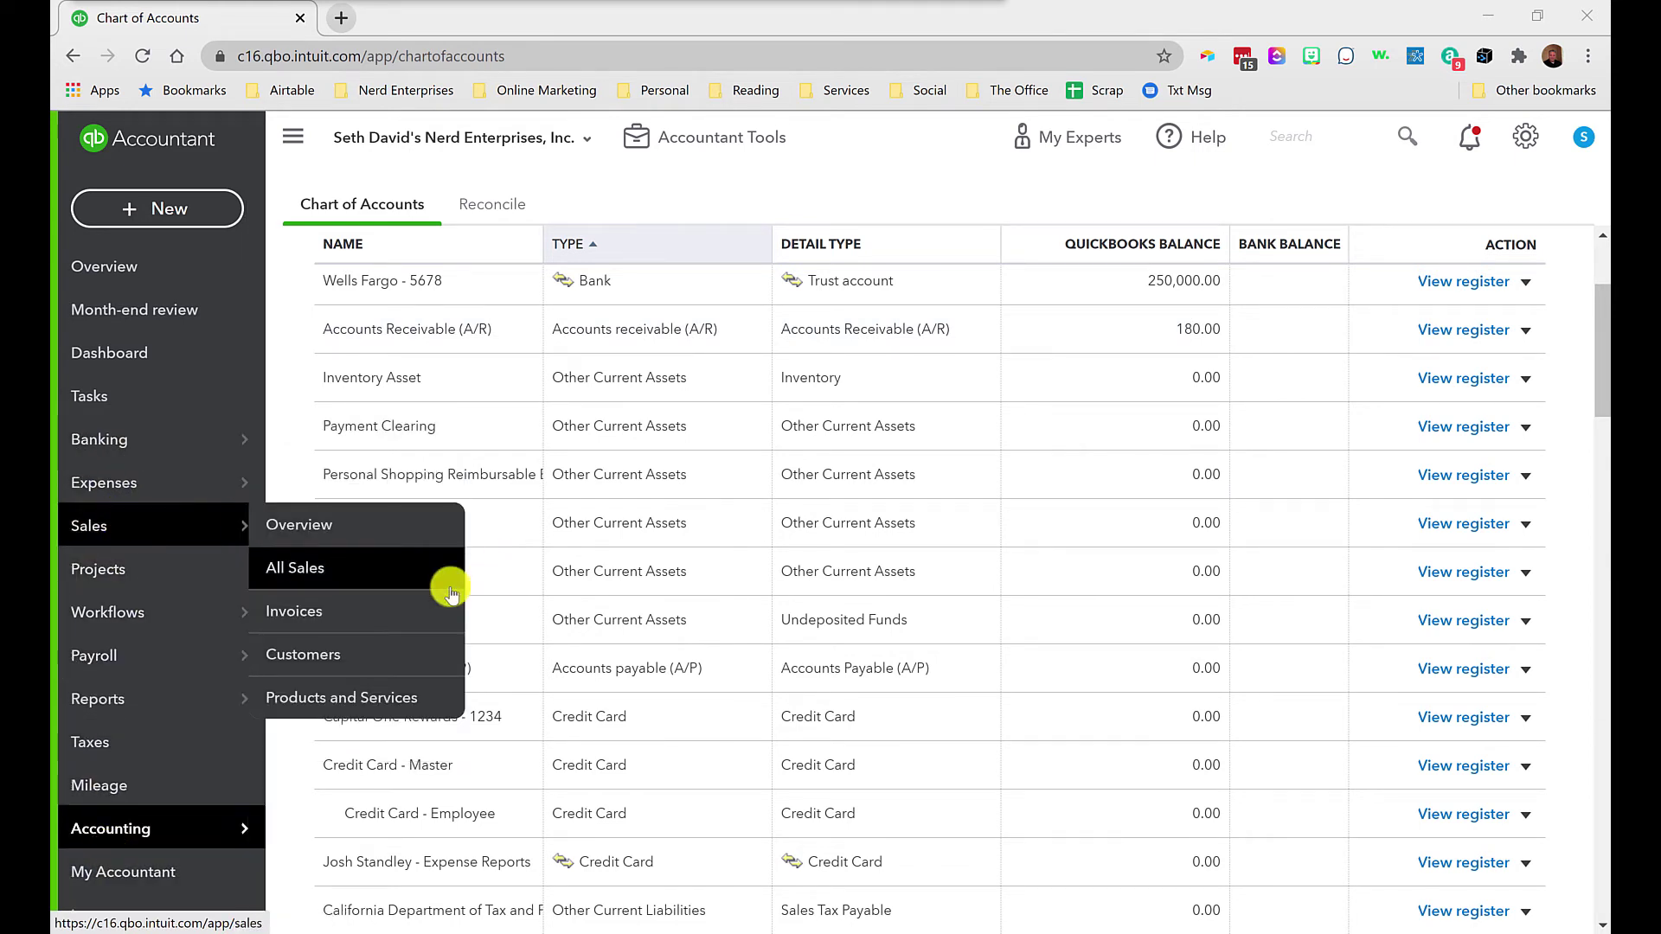
{"action": "left_click", "coordinate": [283, 705]}
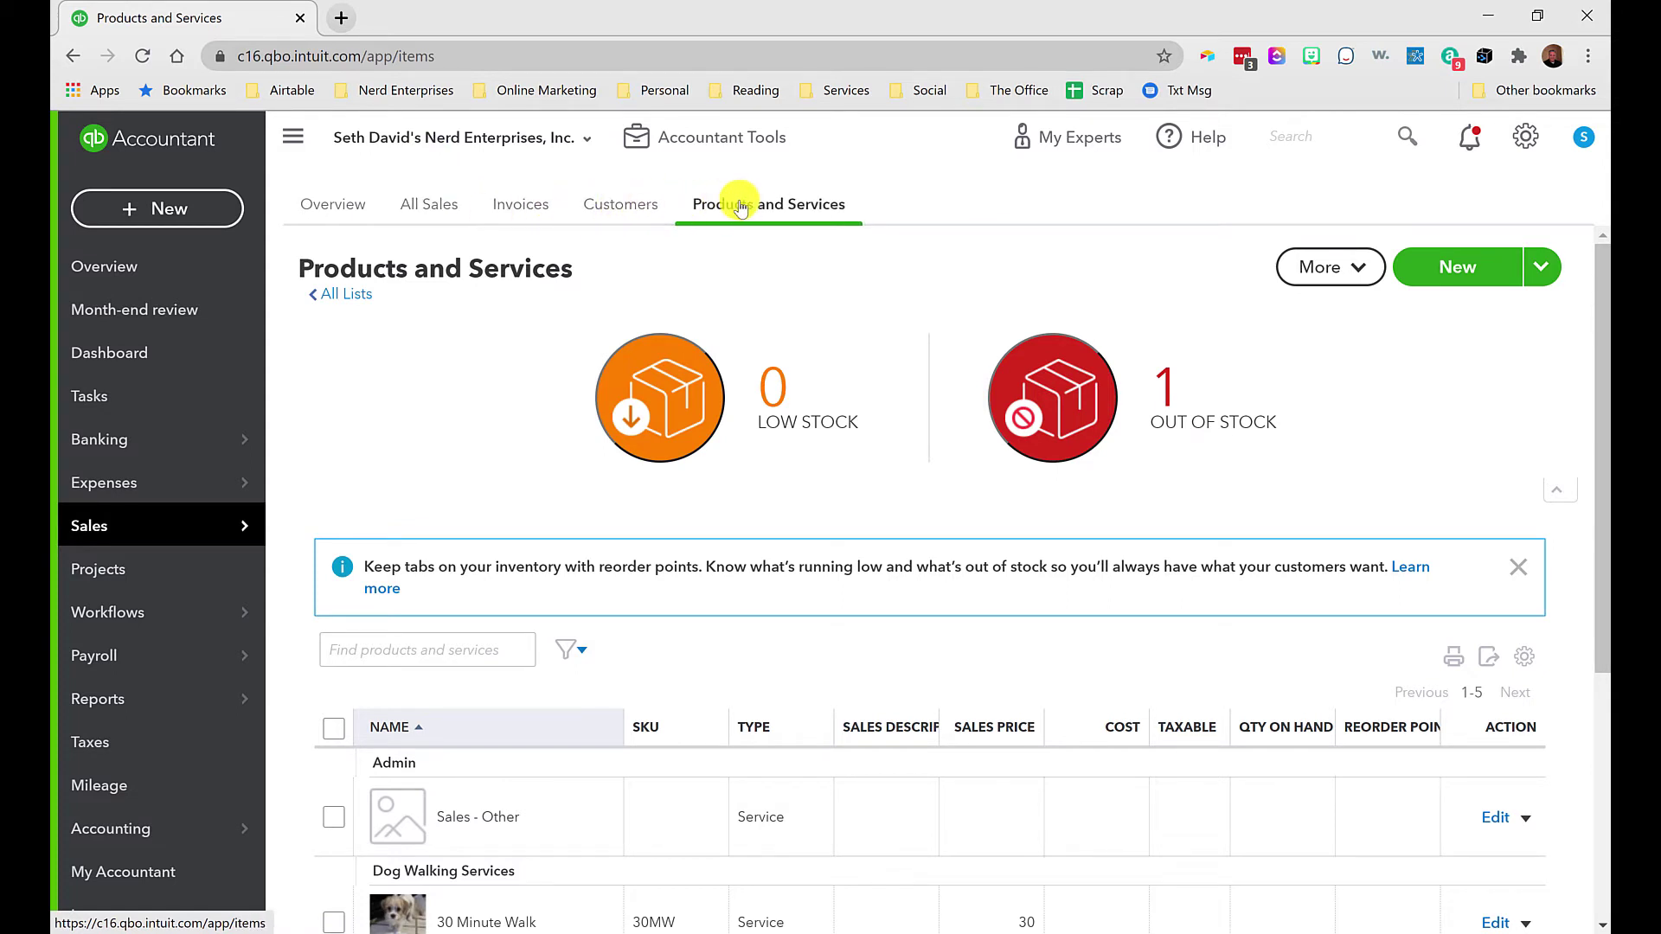
{"action": "scroll", "coordinate": [761, 271], "scroll_direction": "down", "scroll_amount": 5}
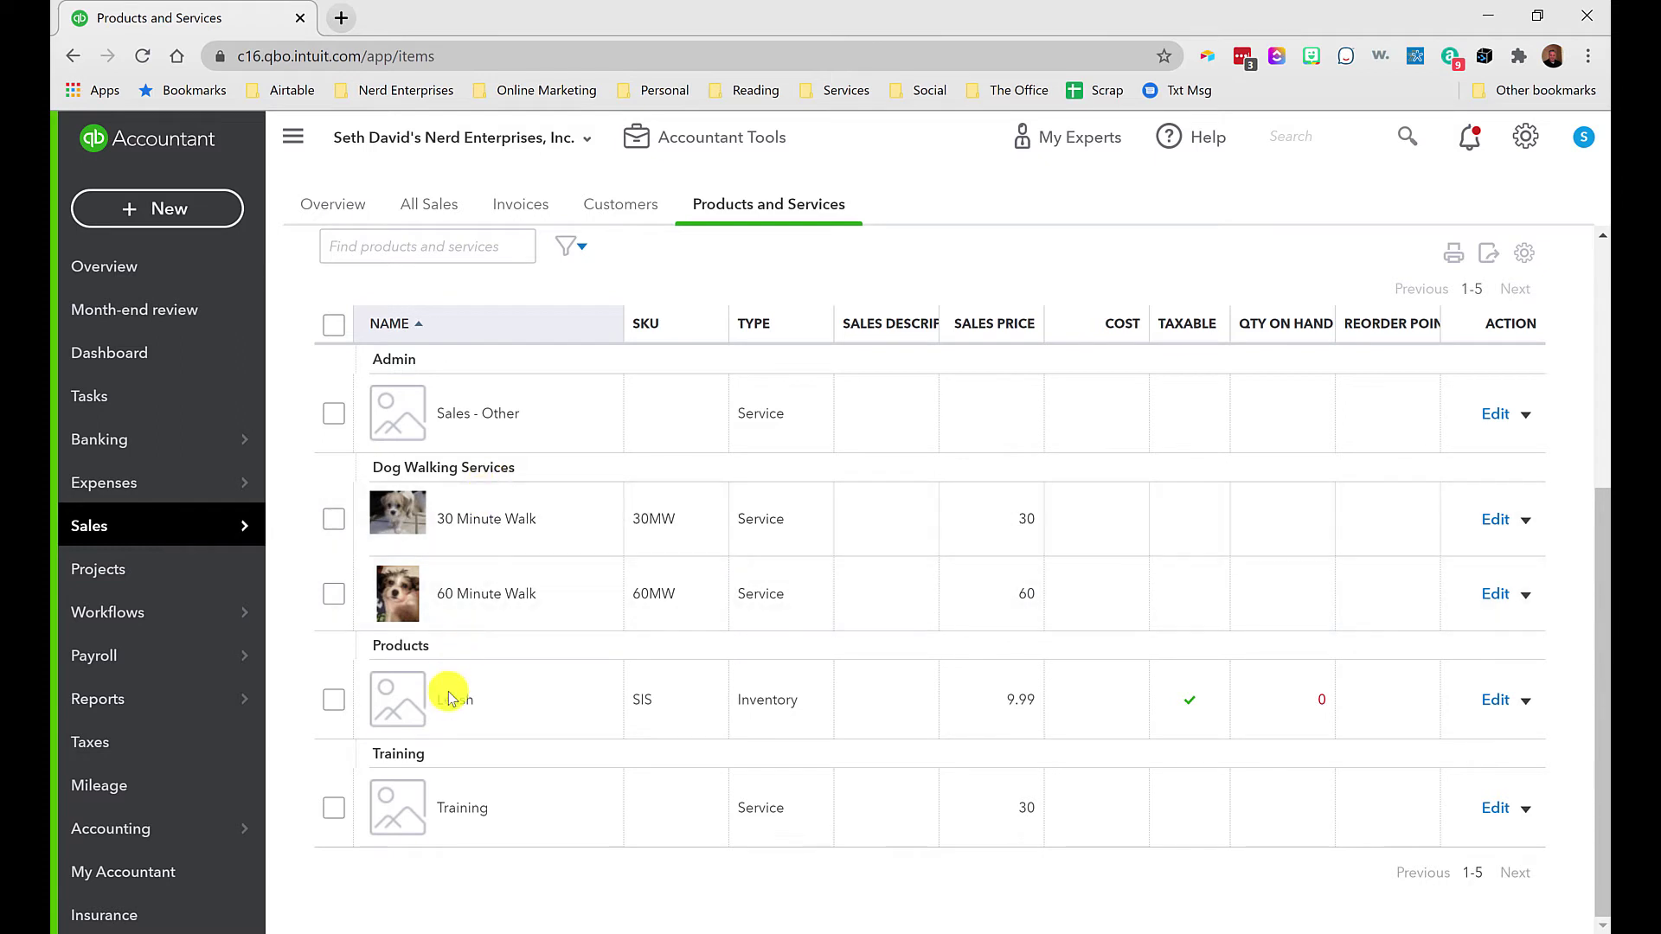
{"action": "left_click_drag", "start_coordinate": [442, 702], "coordinate": [490, 703]}
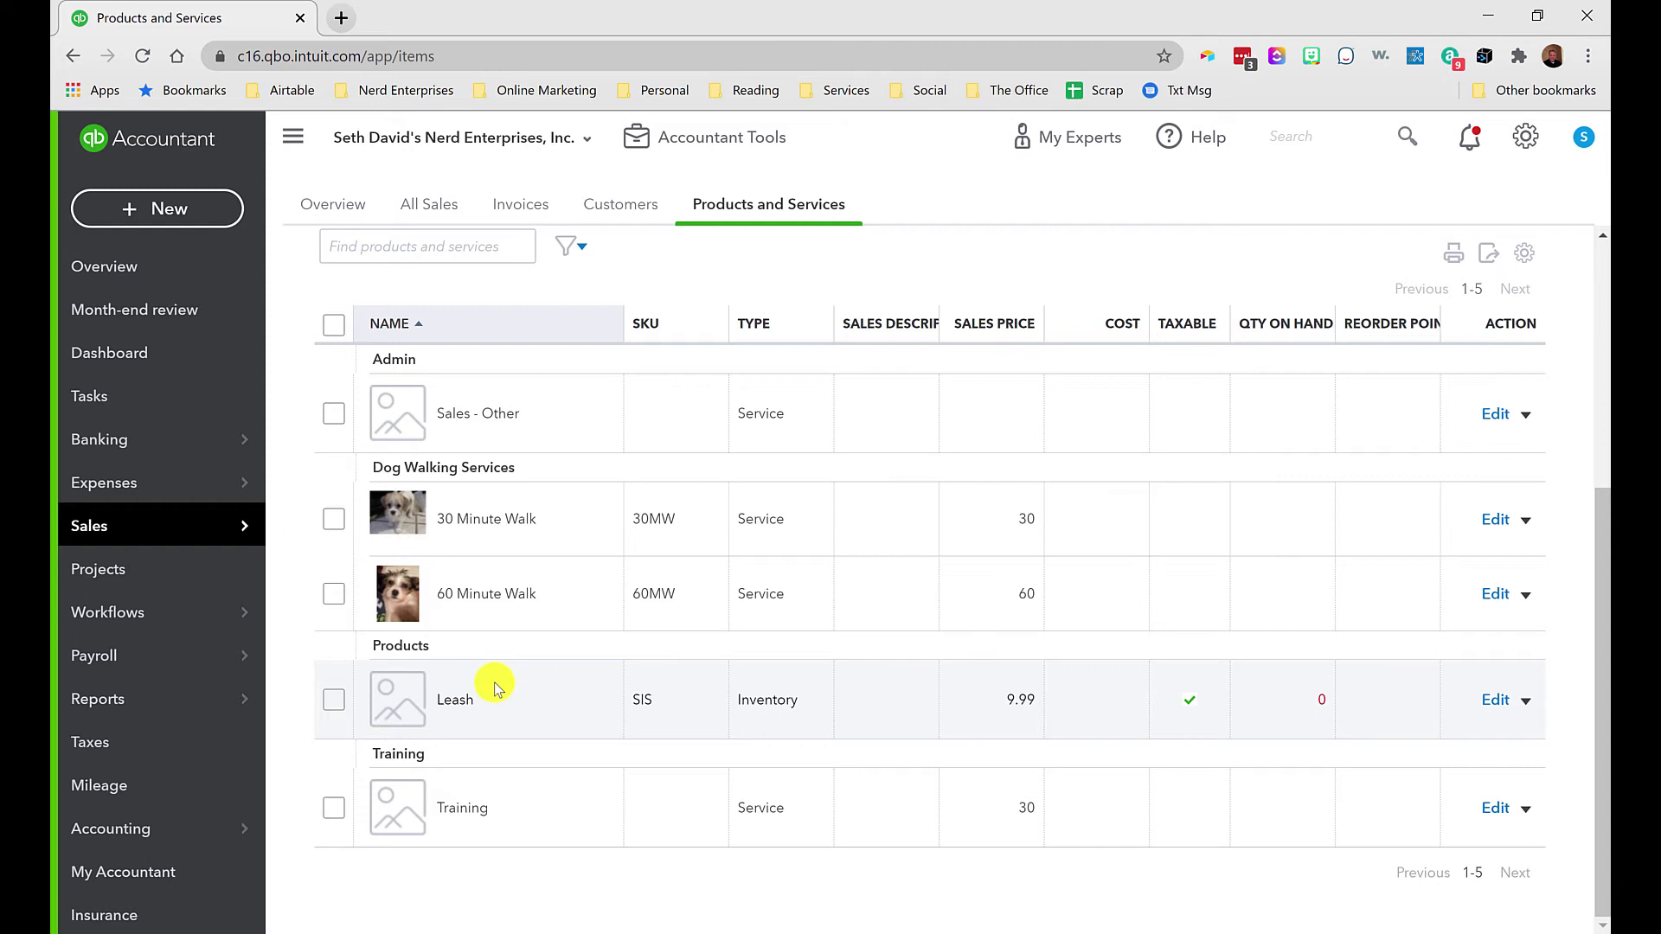
{"action": "left_click_drag", "start_coordinate": [517, 808], "coordinate": [373, 811]}
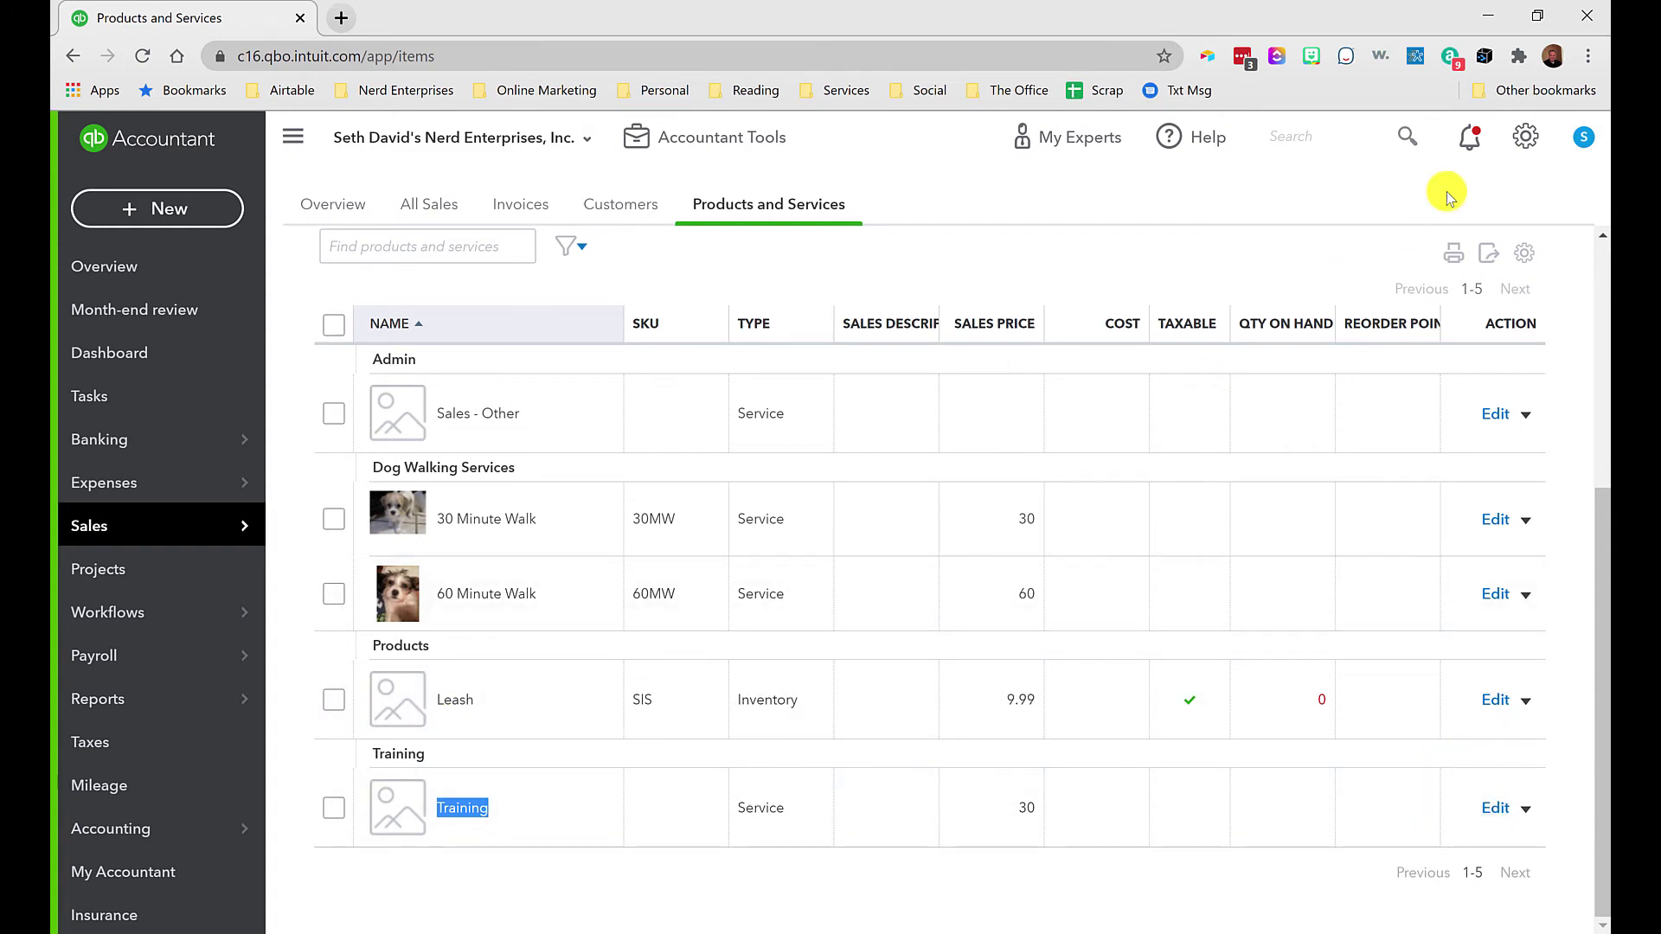
Start a new Service item named Pet Sitting and assign it to a newly created category called Pet Sitting
{"action": "scroll", "coordinate": [1600, 450], "scroll_direction": "up", "scroll_amount": 5}
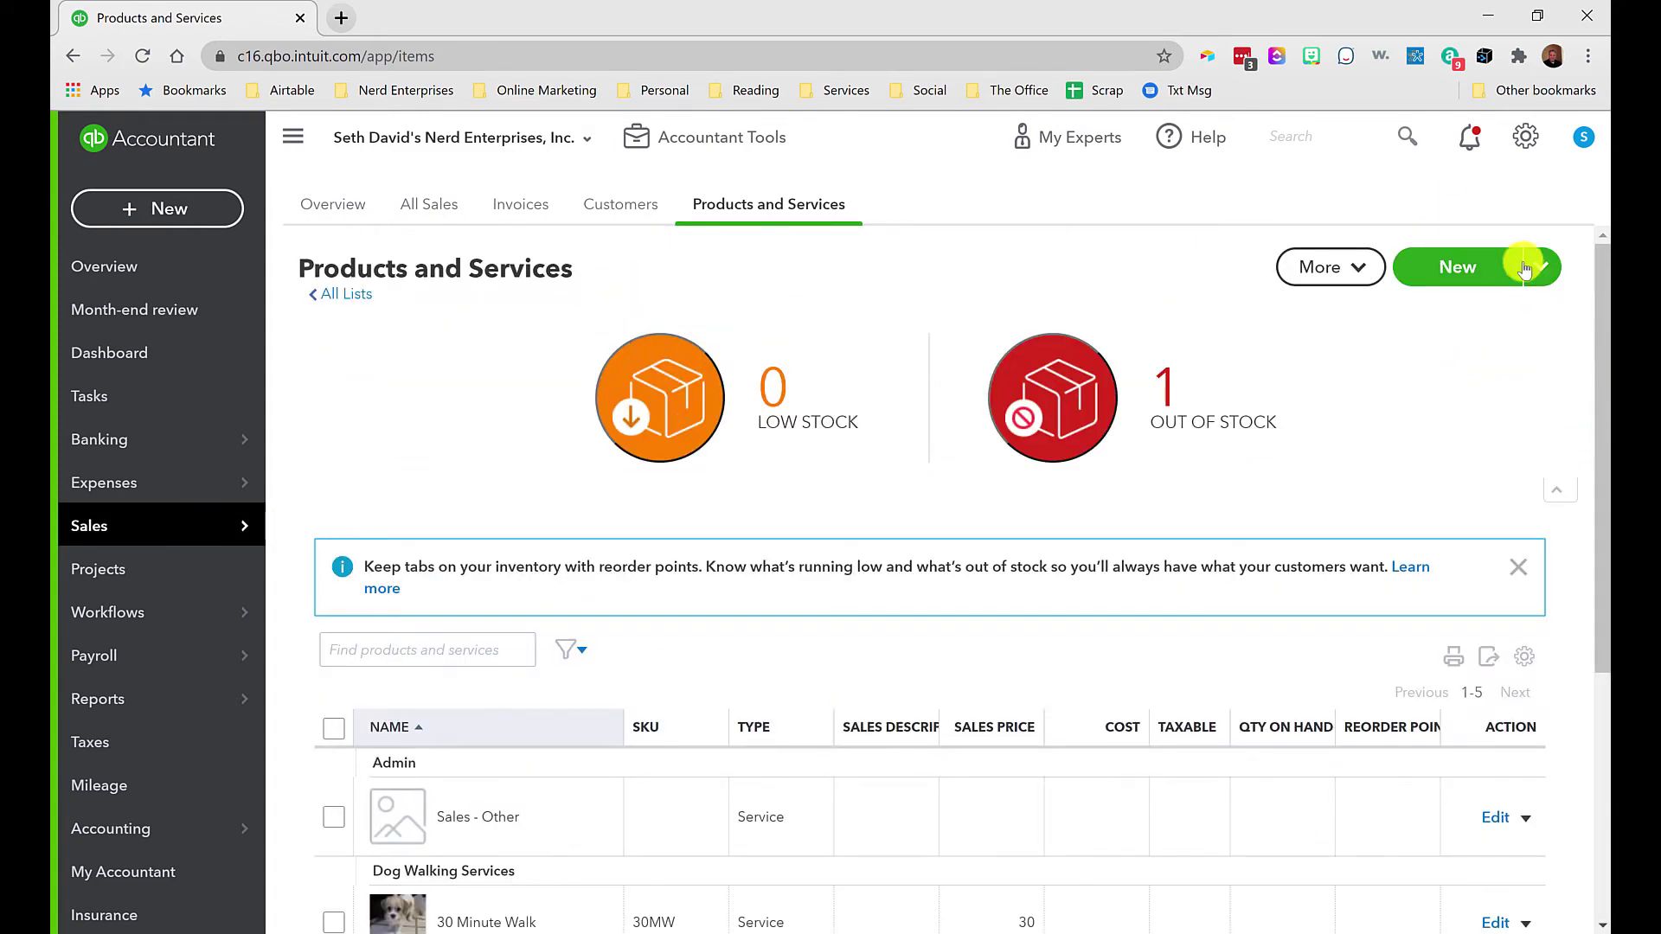
{"action": "left_click", "coordinate": [1455, 277]}
{"action": "left_click", "coordinate": [1145, 486]}
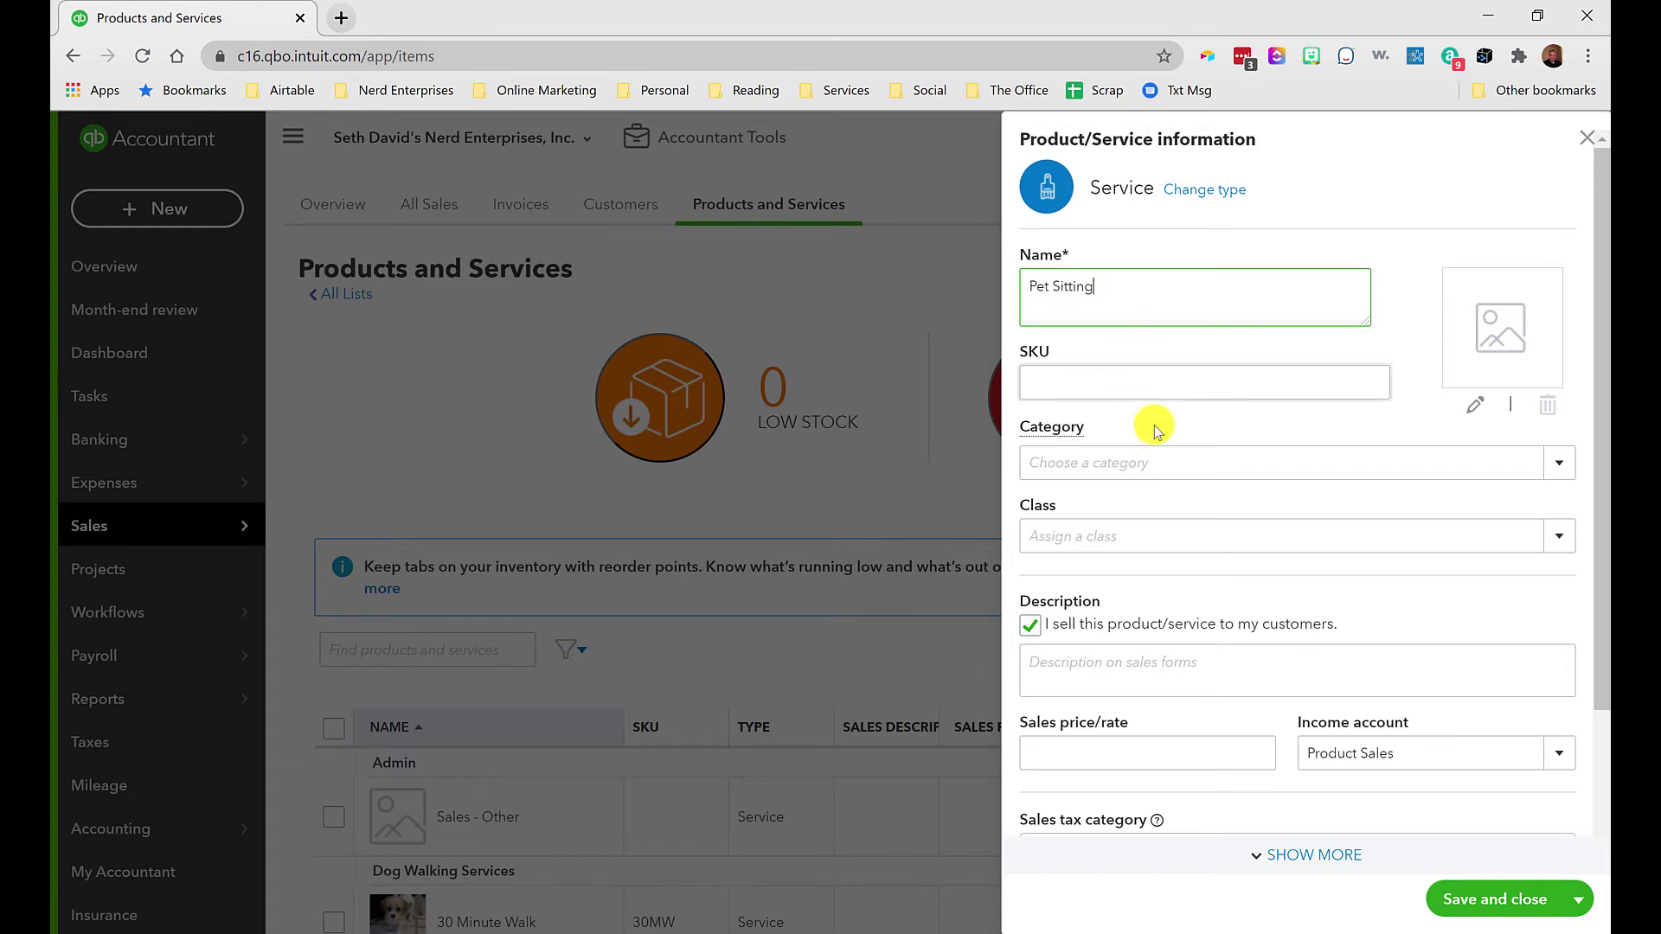
{"action": "left_click", "coordinate": [1163, 463]}
{"action": "left_click", "coordinate": [1562, 465]}
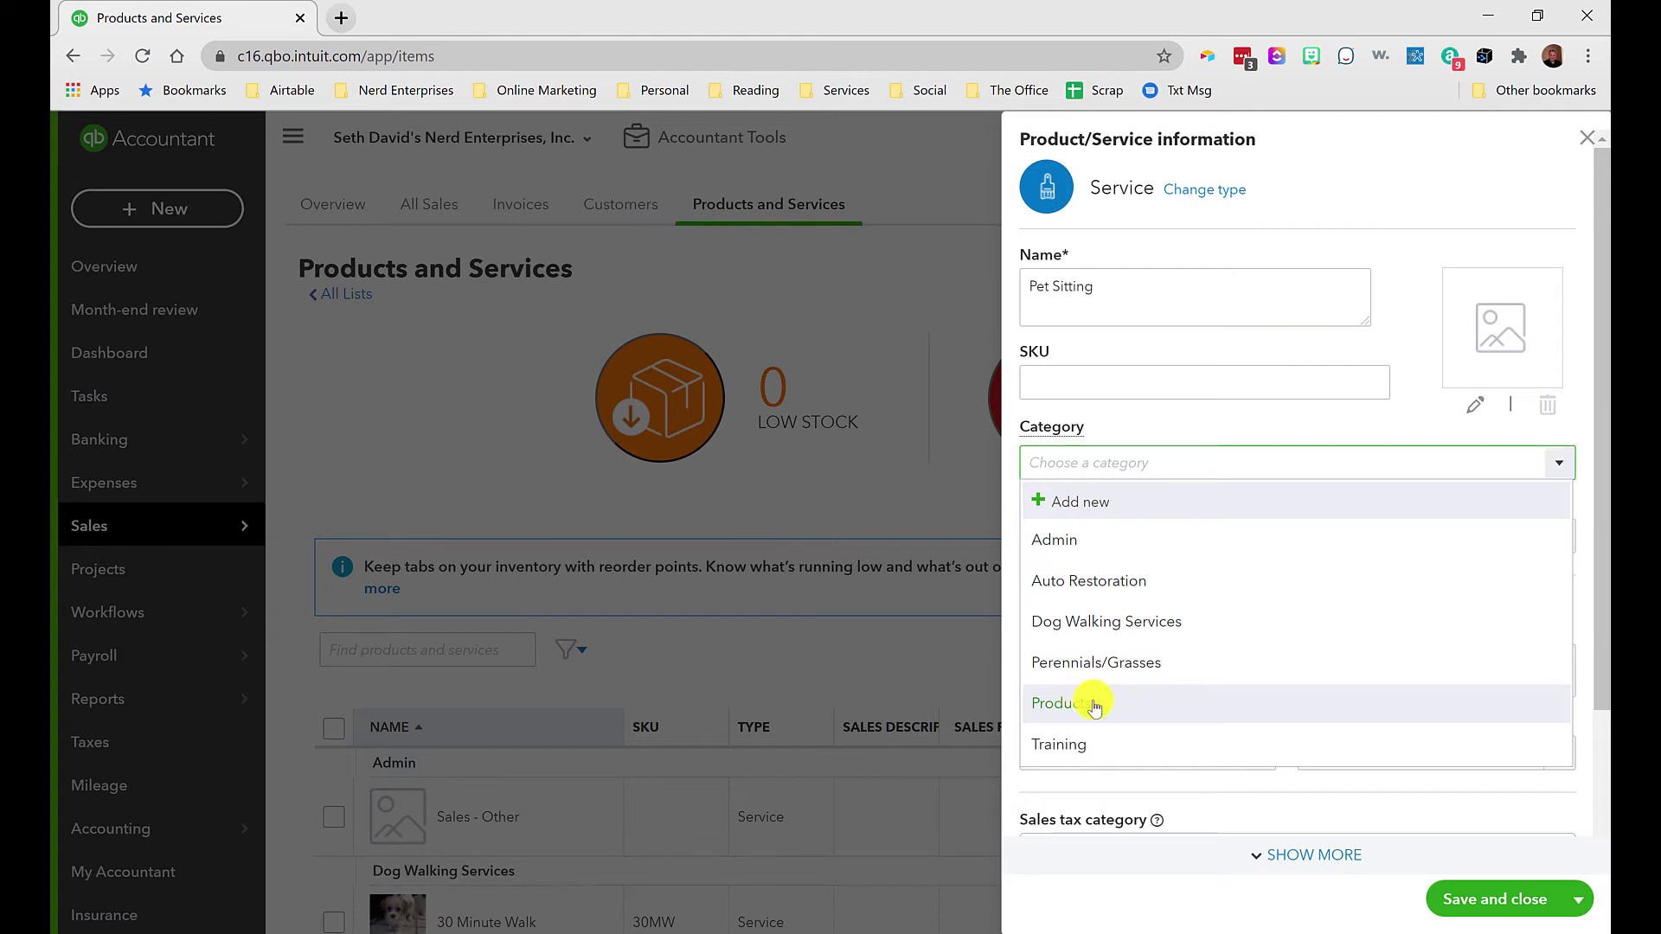
{"action": "left_click", "coordinate": [1086, 506]}
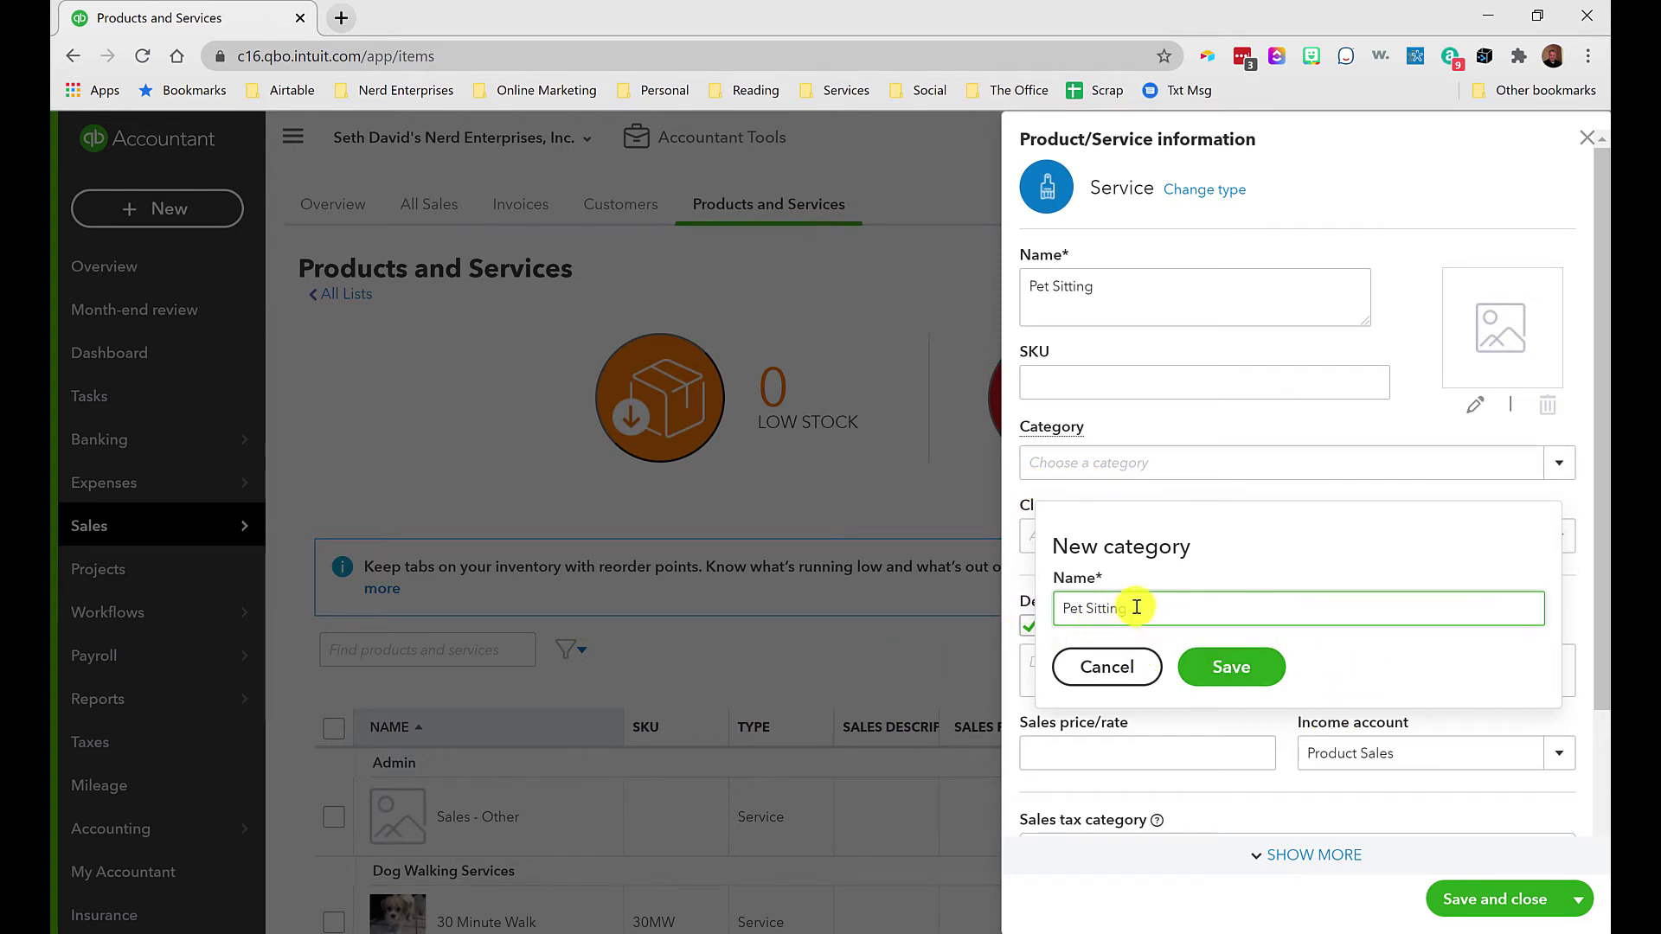
{"action": "left_click", "coordinate": [1225, 667]}
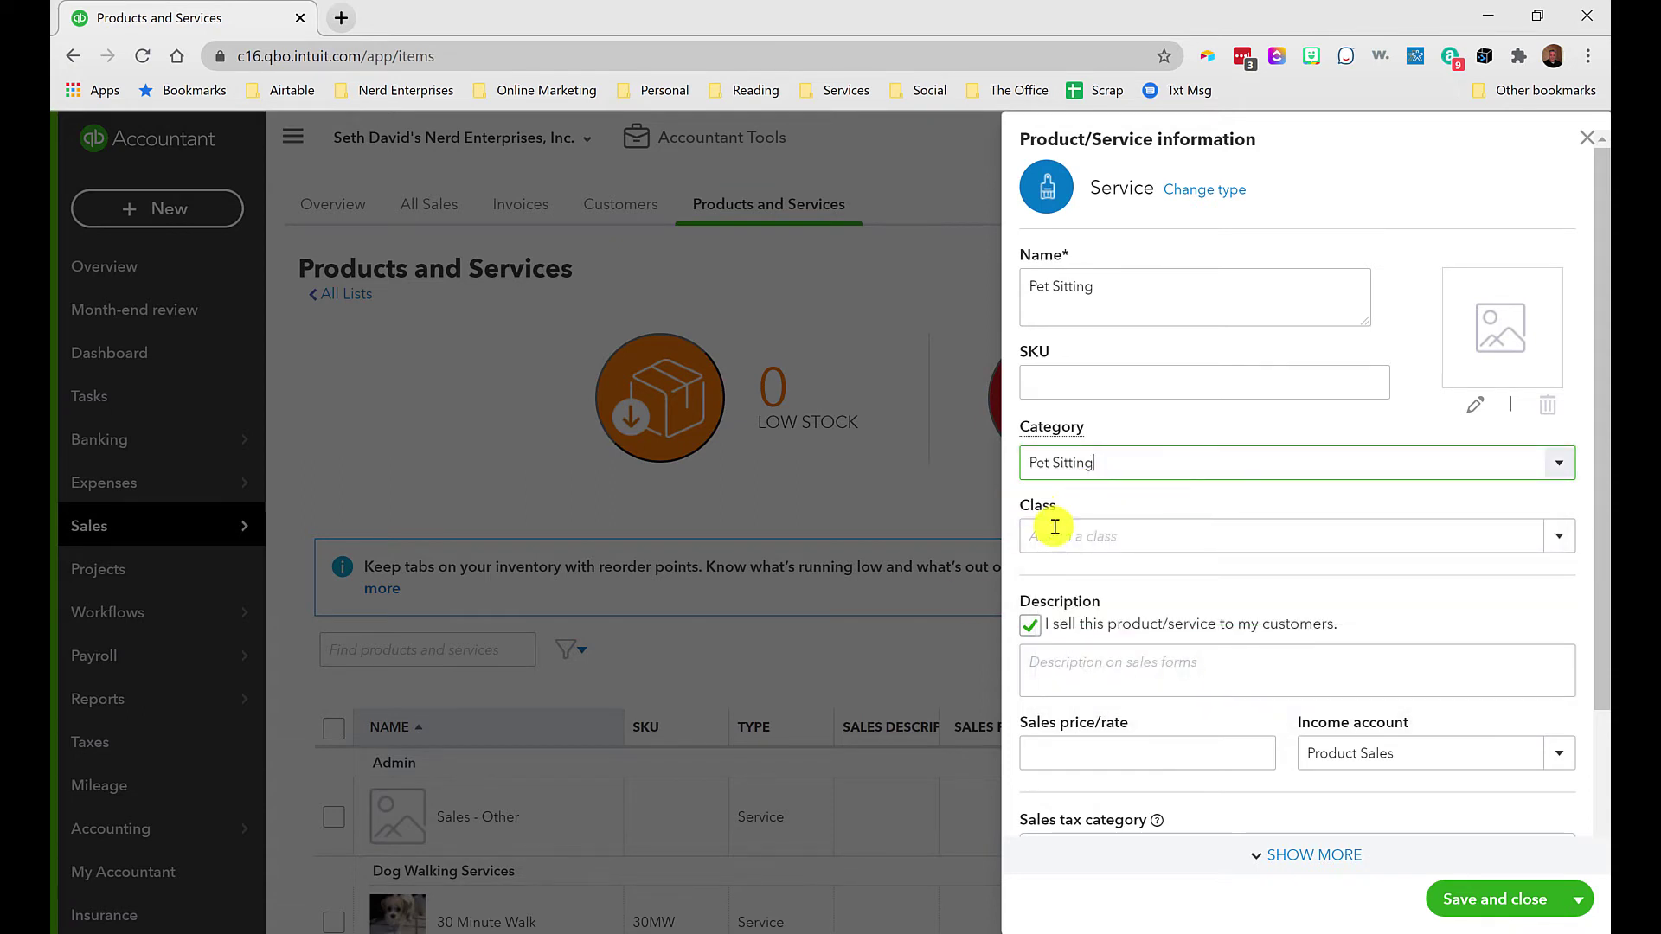
Set the new service's income account to Pet Sitting Services
{"action": "scroll", "coordinate": [1130, 588], "scroll_direction": "down", "scroll_amount": 2}
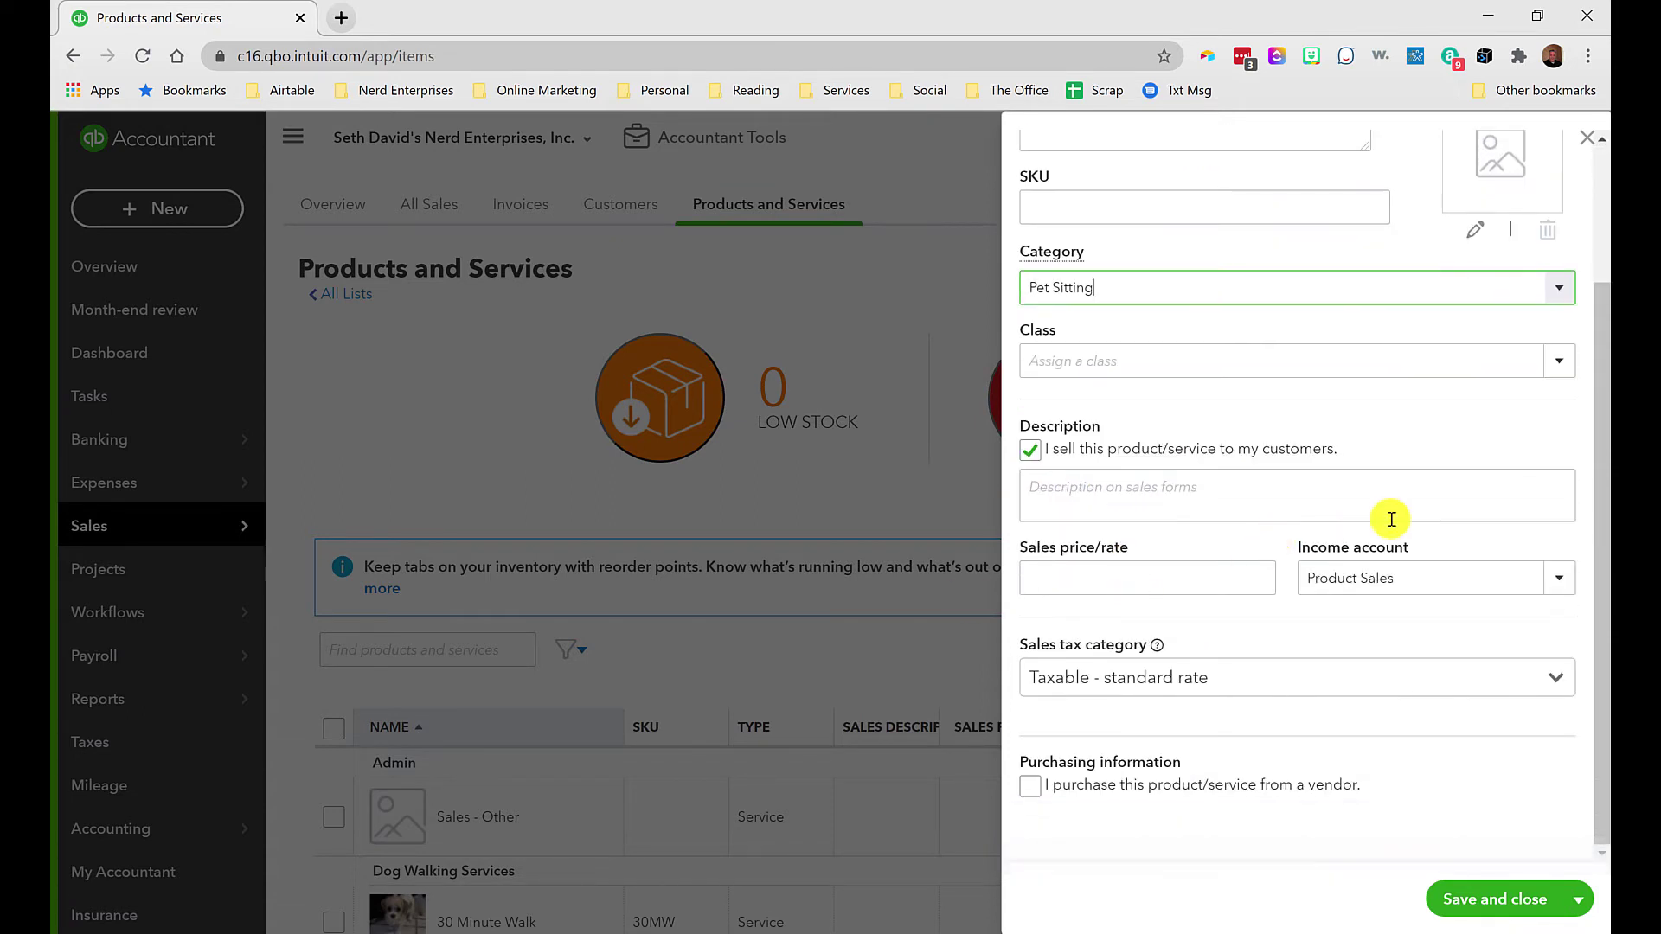
{"action": "left_click", "coordinate": [1413, 579]}
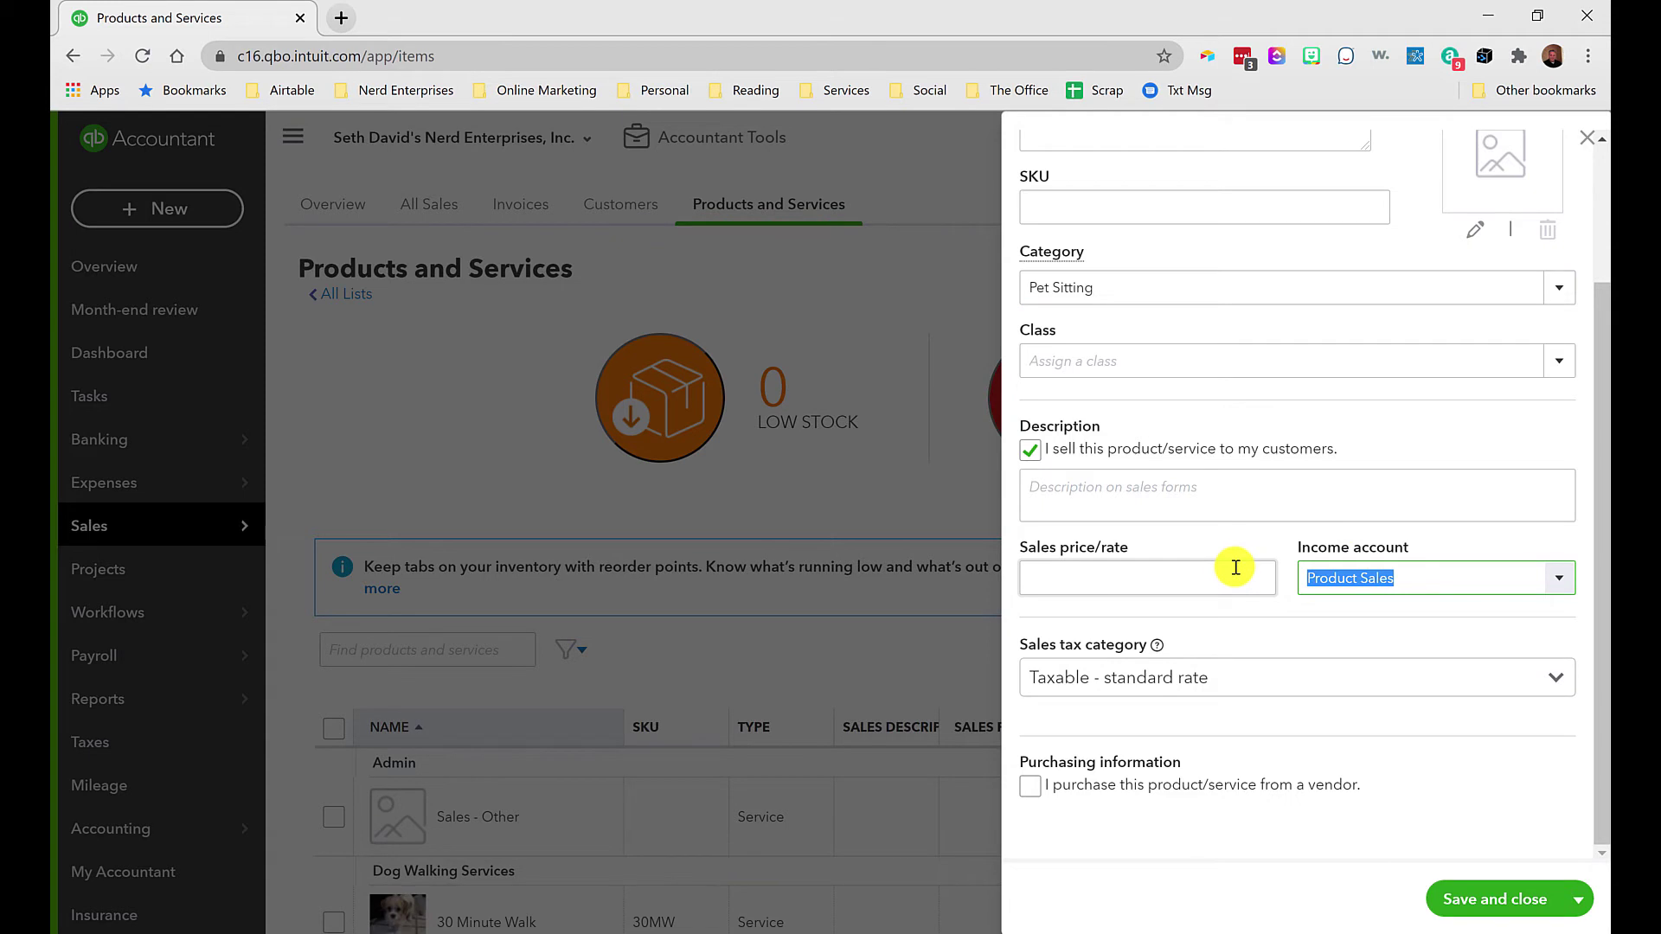
{"action": "type", "text": "Pet Sitting Services"}
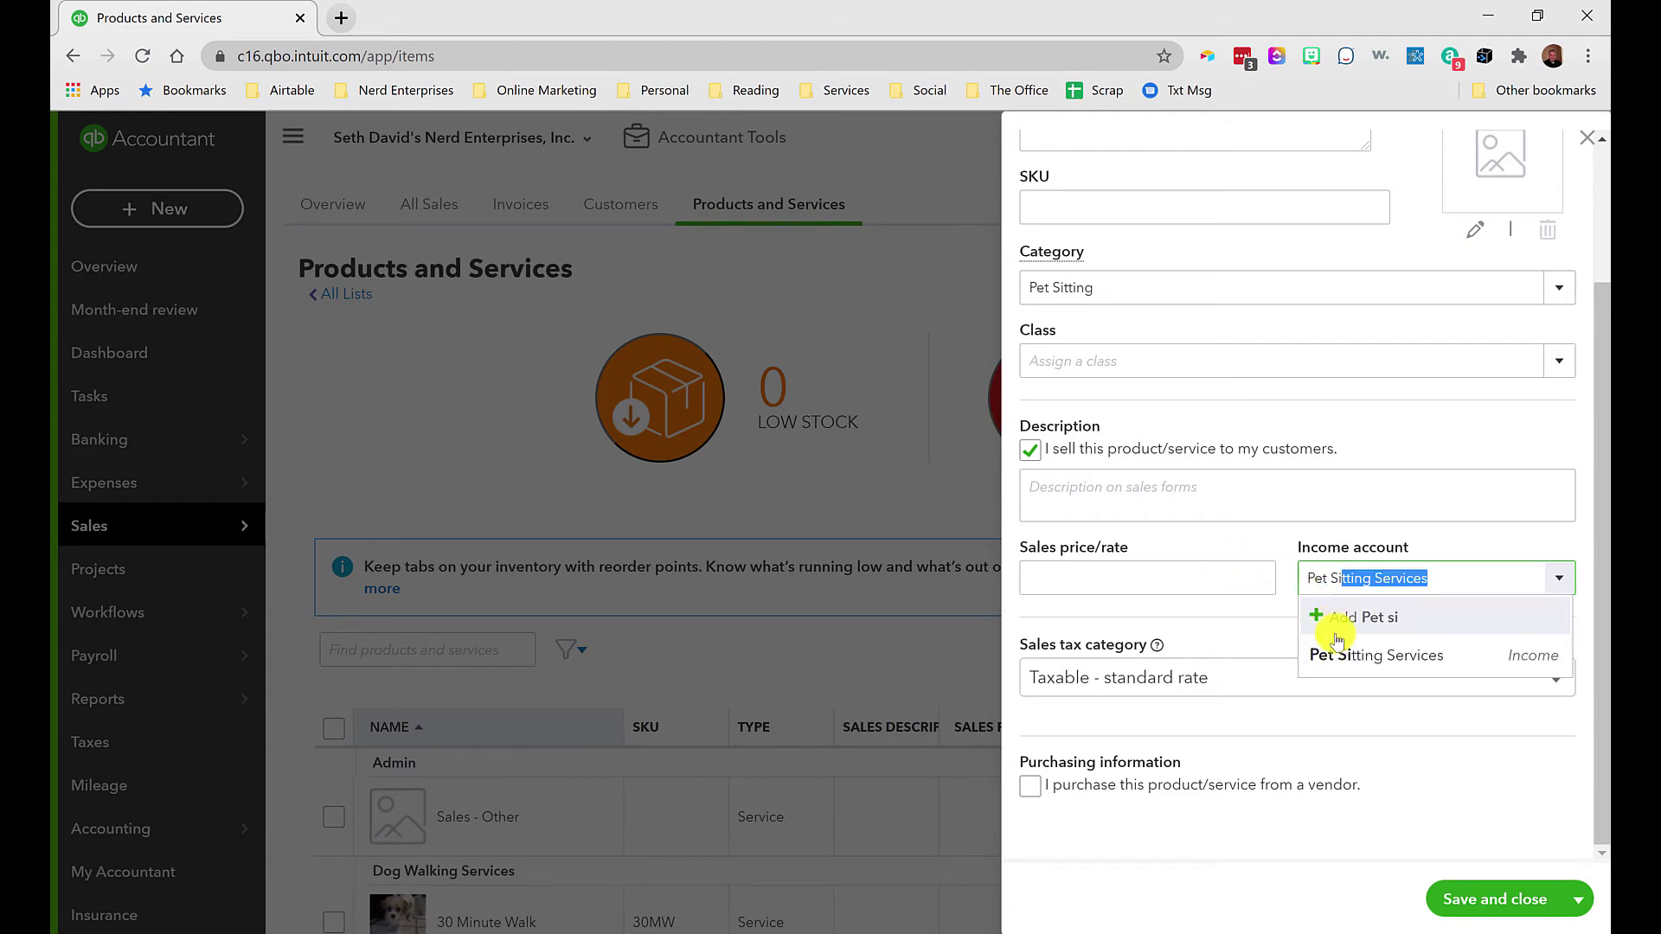
{"action": "left_click", "coordinate": [1343, 660]}
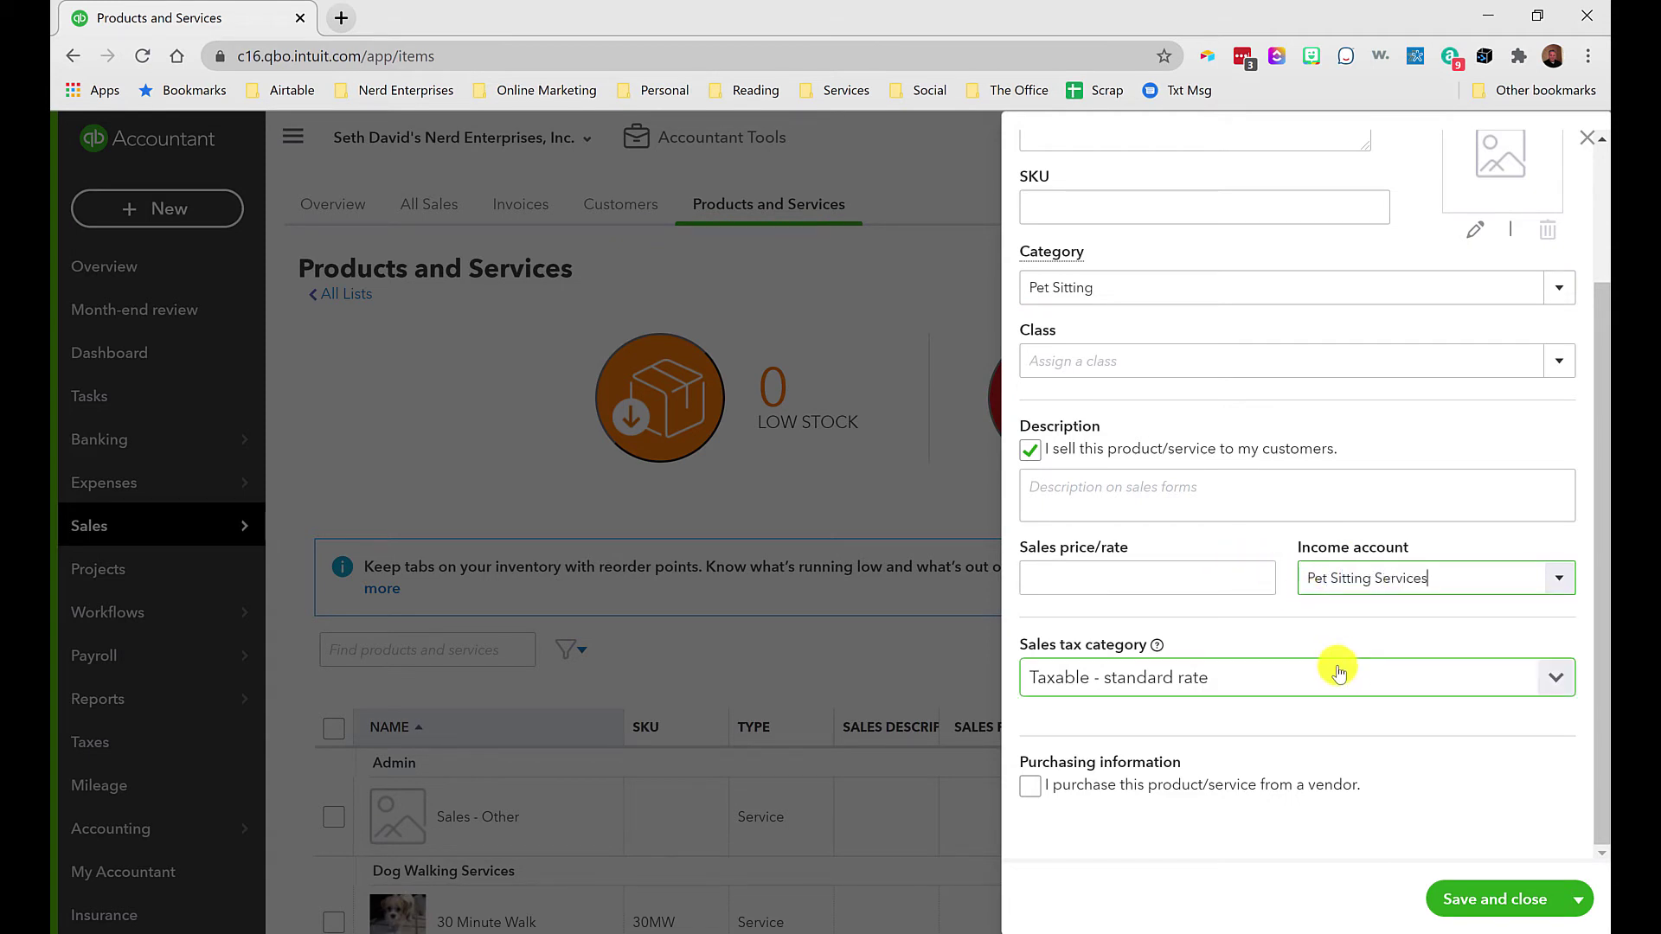
Rename the service as Pet Sitting - Daily, give it the SKU PSD, and save it
{"action": "left_click", "coordinate": [1250, 290]}
{"action": "triple_click", "coordinate": [1128, 284]}
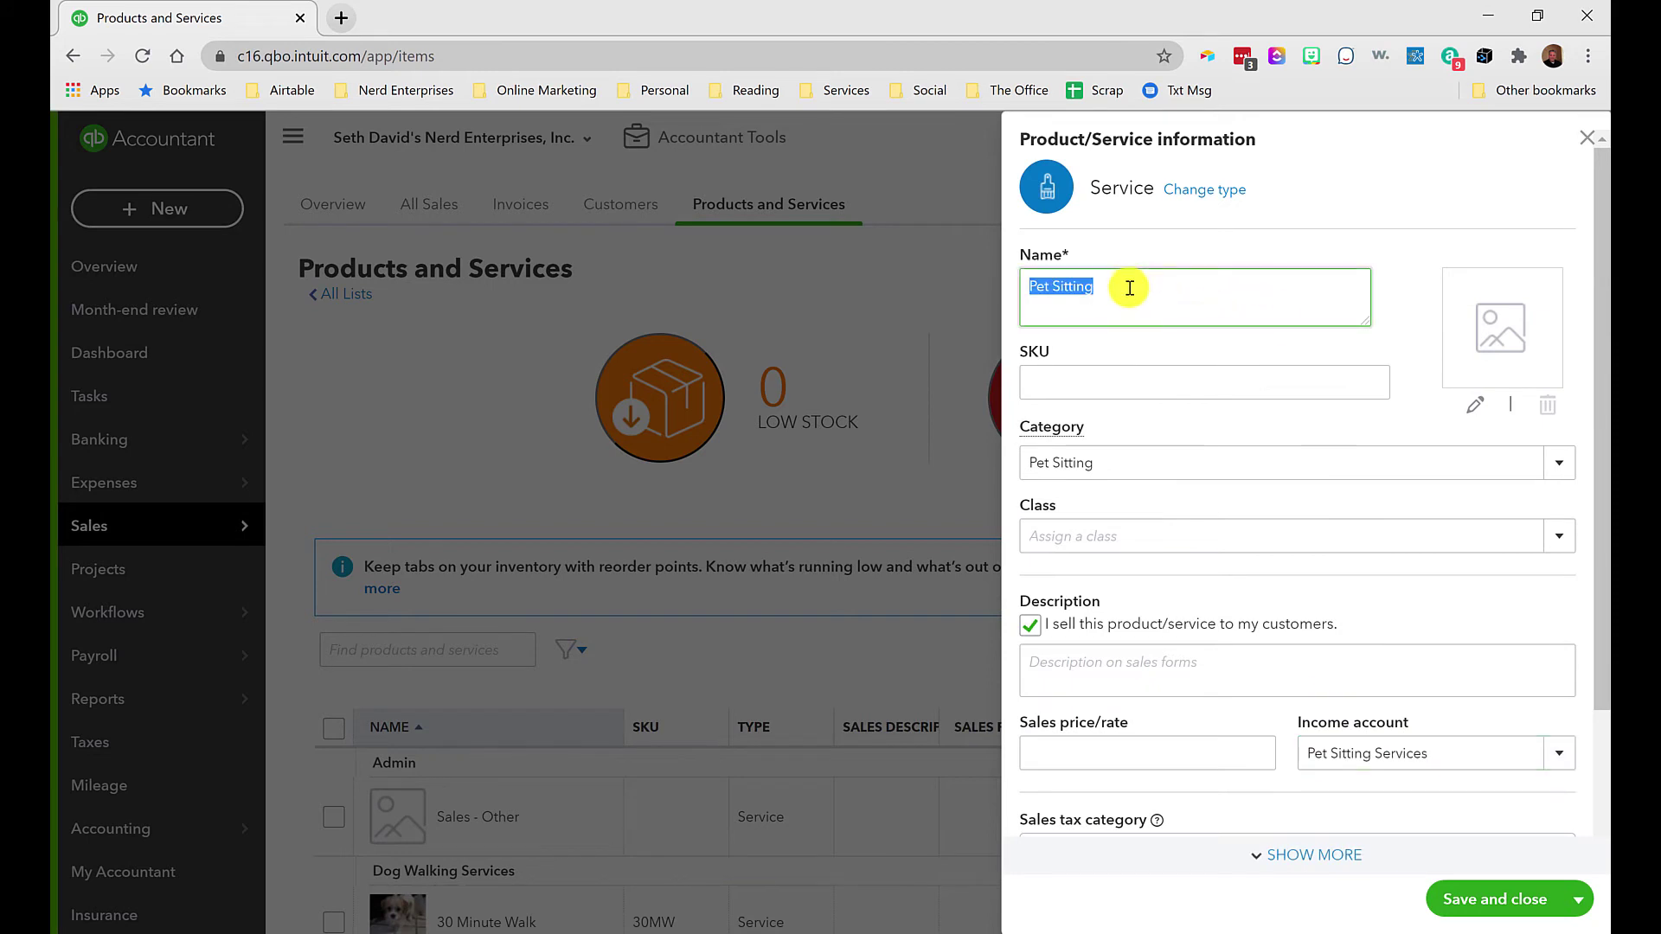
{"action": "left_click", "coordinate": [1128, 288]}
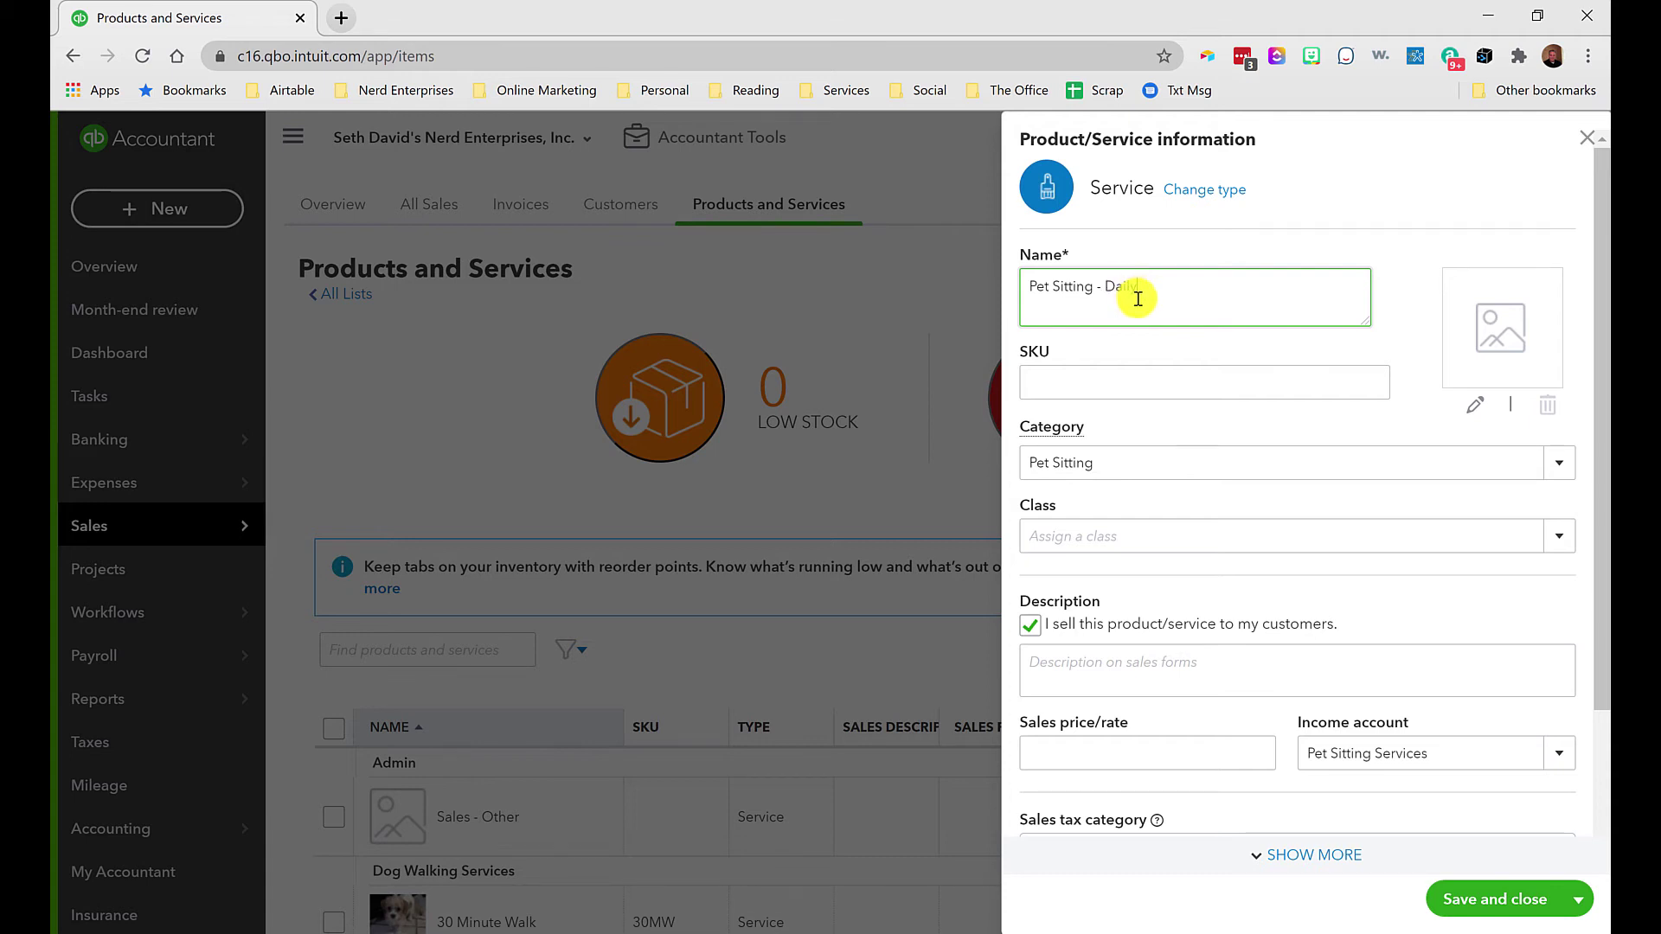
{"action": "left_click", "coordinate": [1098, 380]}
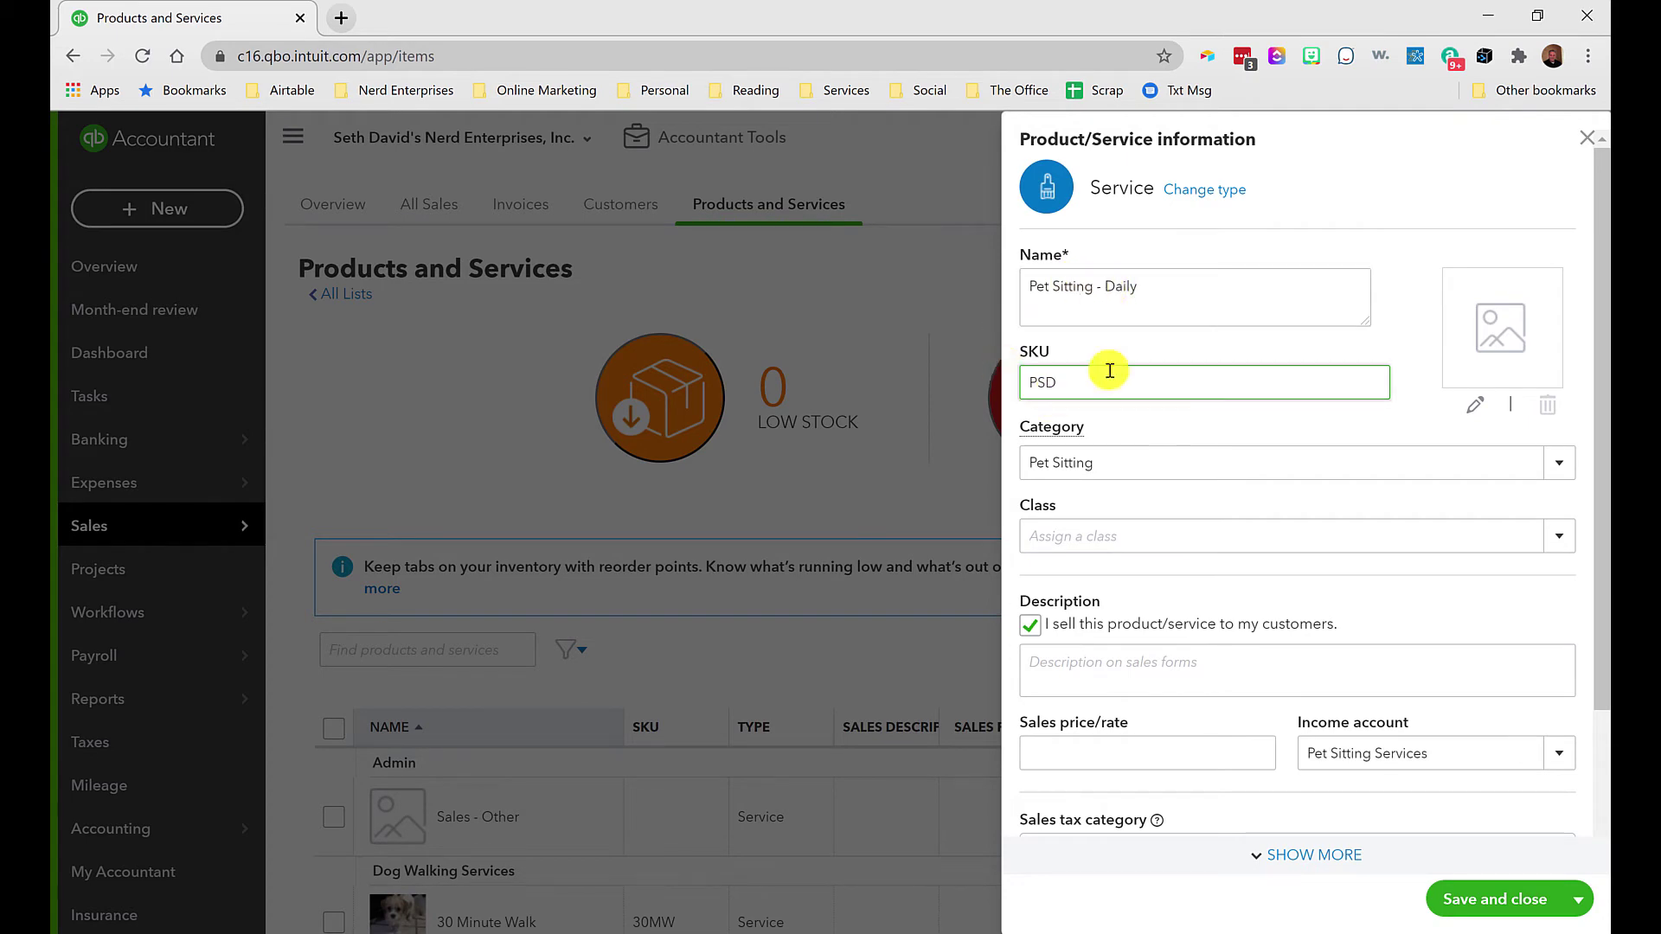
{"action": "left_click", "coordinate": [1498, 899]}
Set the sales price of the Pet Sitting - Daily service to 100 and save the item
{"action": "scroll", "coordinate": [387, 675], "scroll_direction": "down", "scroll_amount": 1}
{"action": "scroll", "coordinate": [387, 675], "scroll_direction": "down", "scroll_amount": 5}
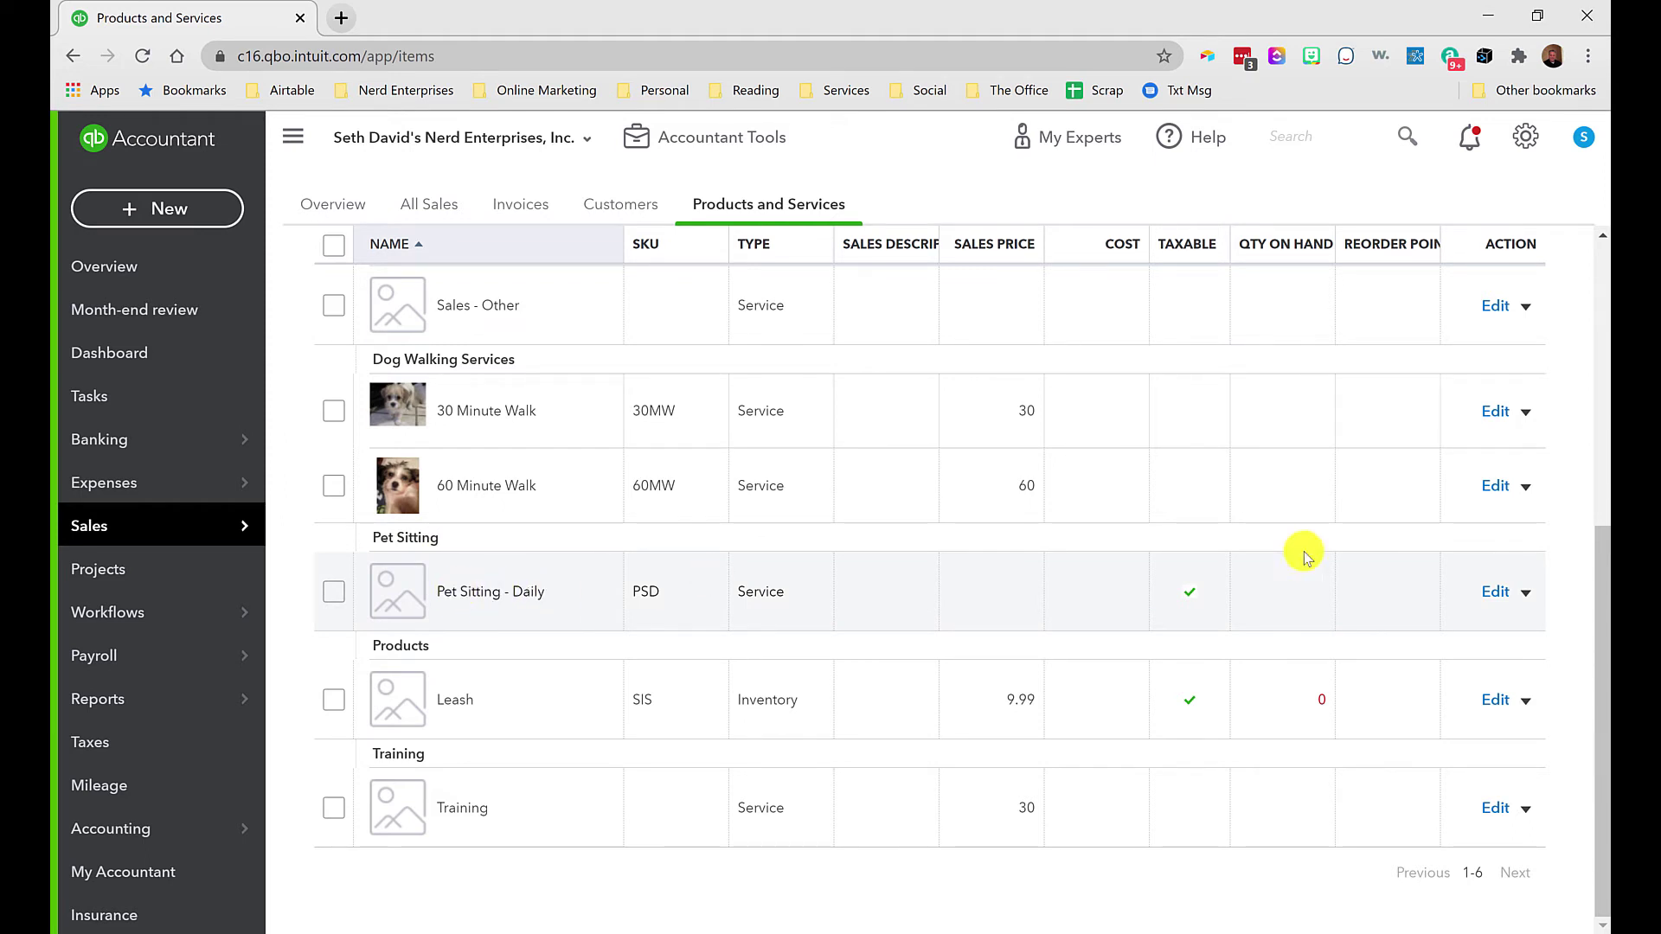
{"action": "left_click", "coordinate": [1491, 592]}
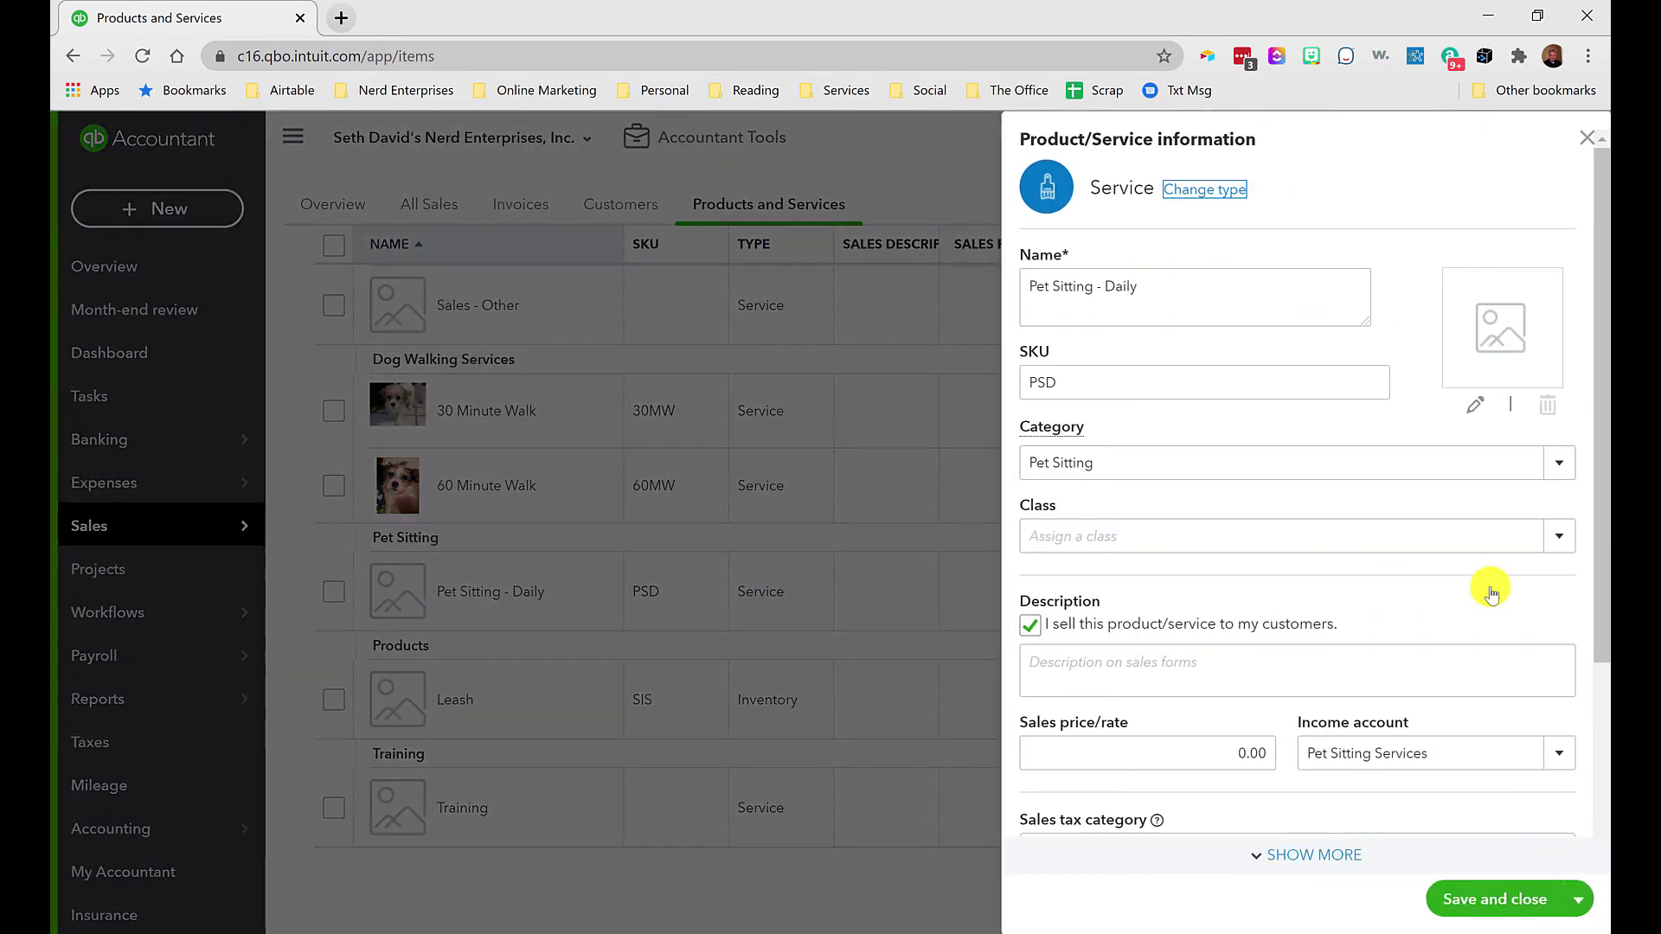
{"action": "scroll", "coordinate": [1263, 562], "scroll_direction": "down", "scroll_amount": 3}
{"action": "left_click", "coordinate": [1223, 494]}
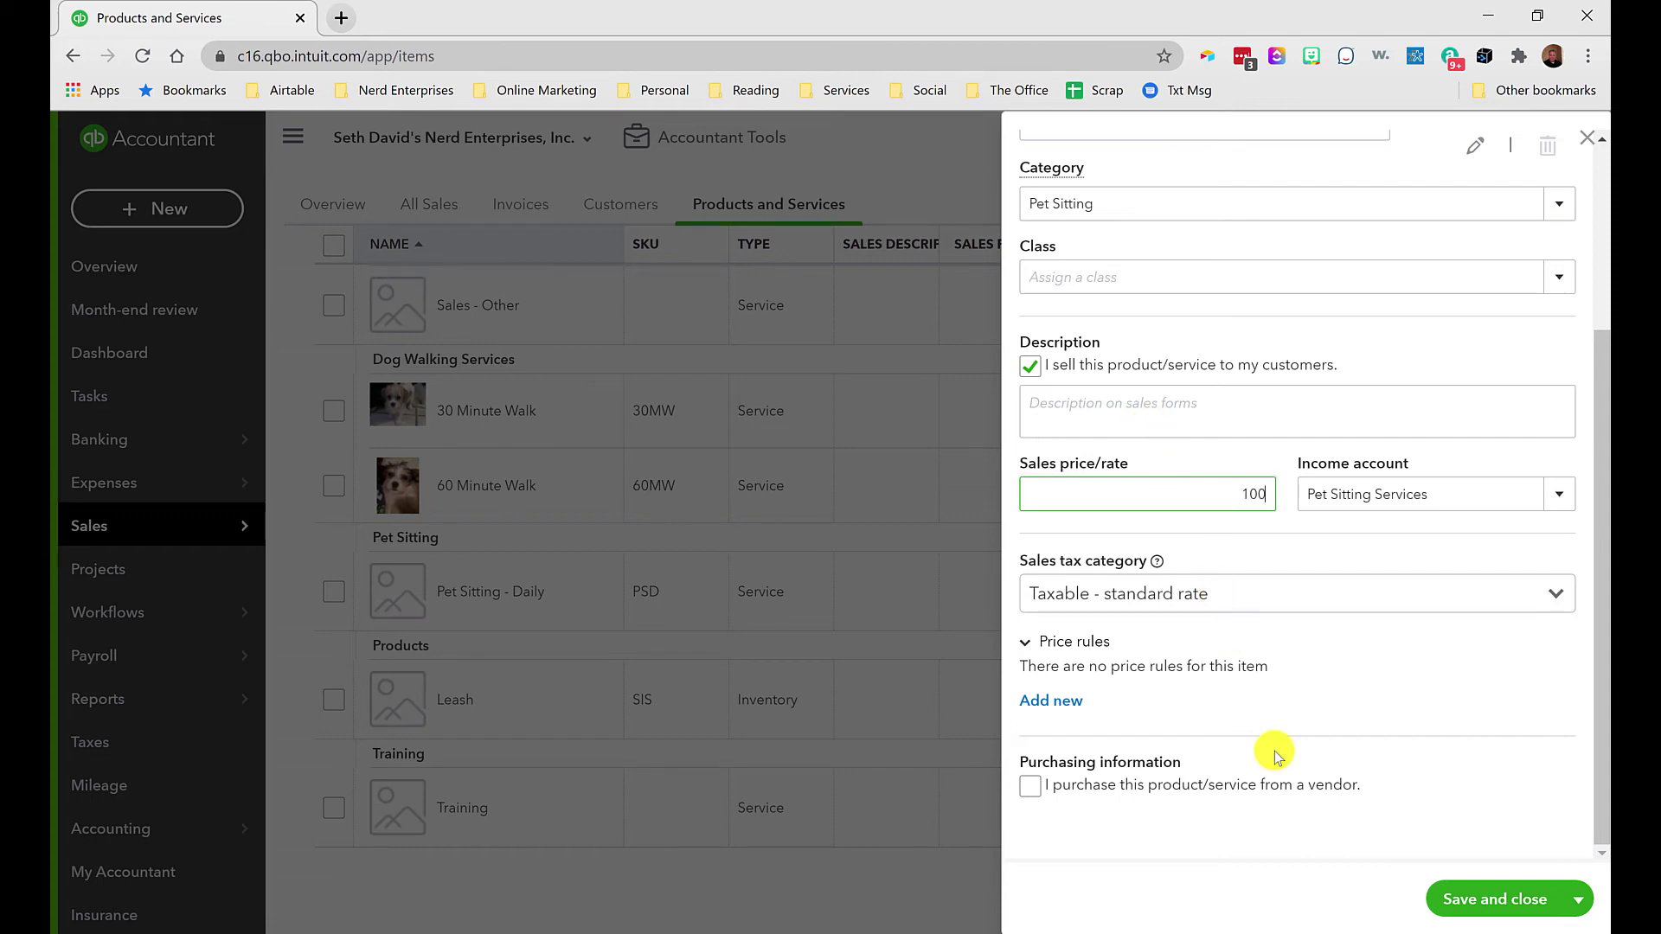
{"action": "left_click", "coordinate": [1494, 910]}
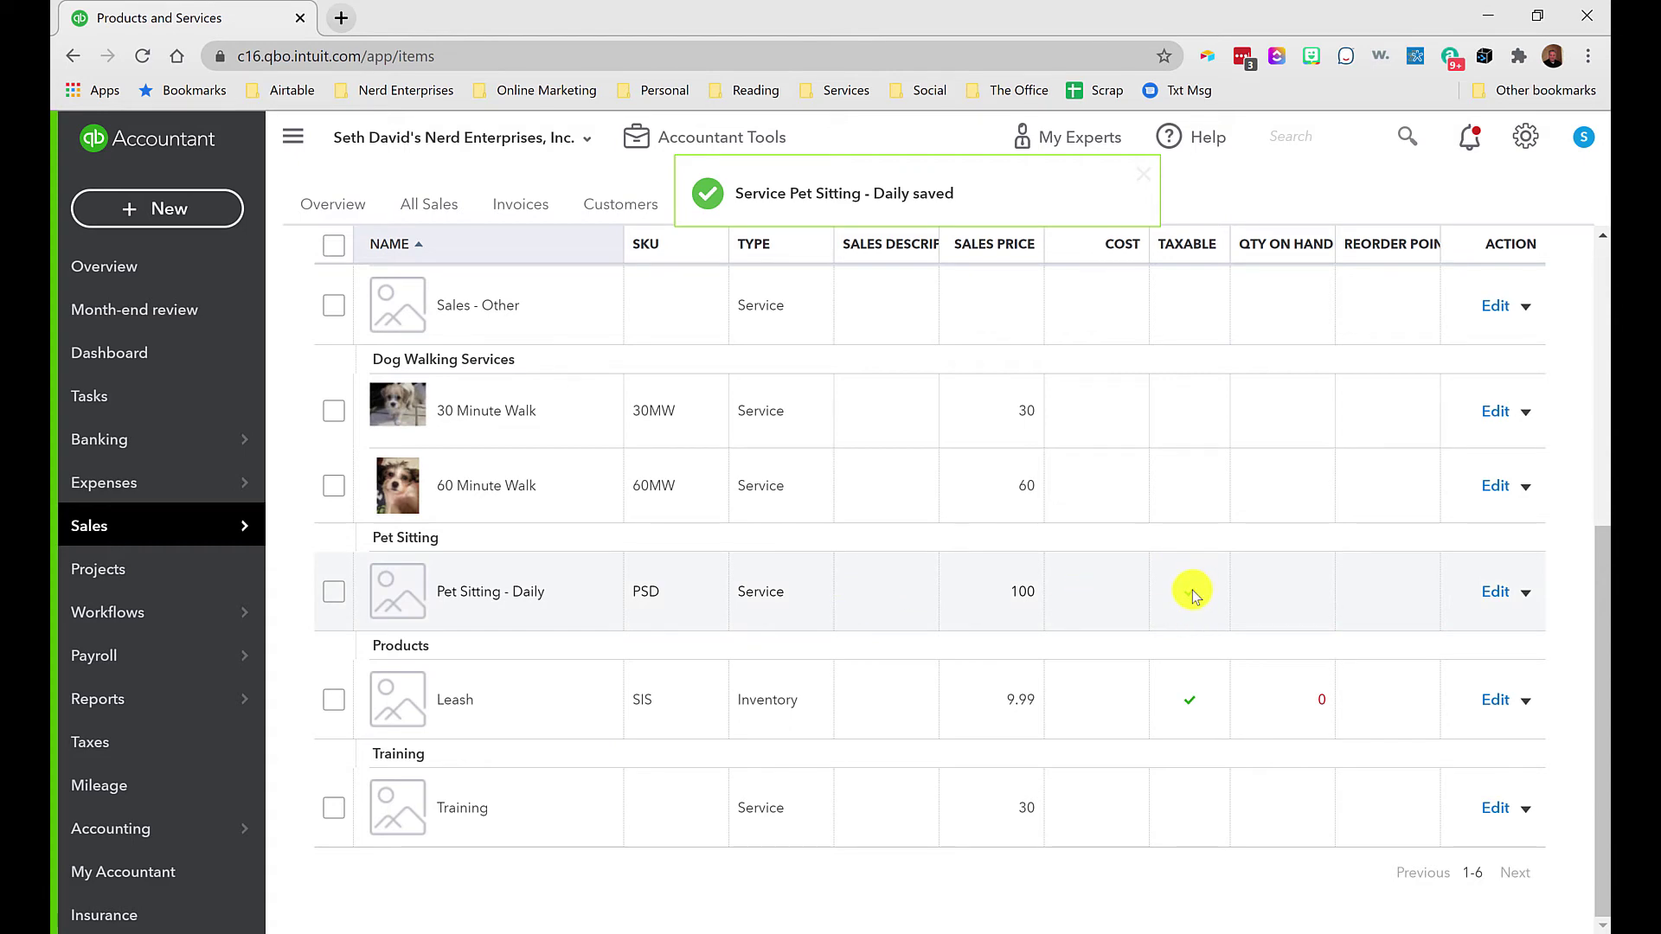
Change the sales tax category of the Pet Sitting - Daily service to Nontaxable and save the item
{"action": "left_click", "coordinate": [1494, 590]}
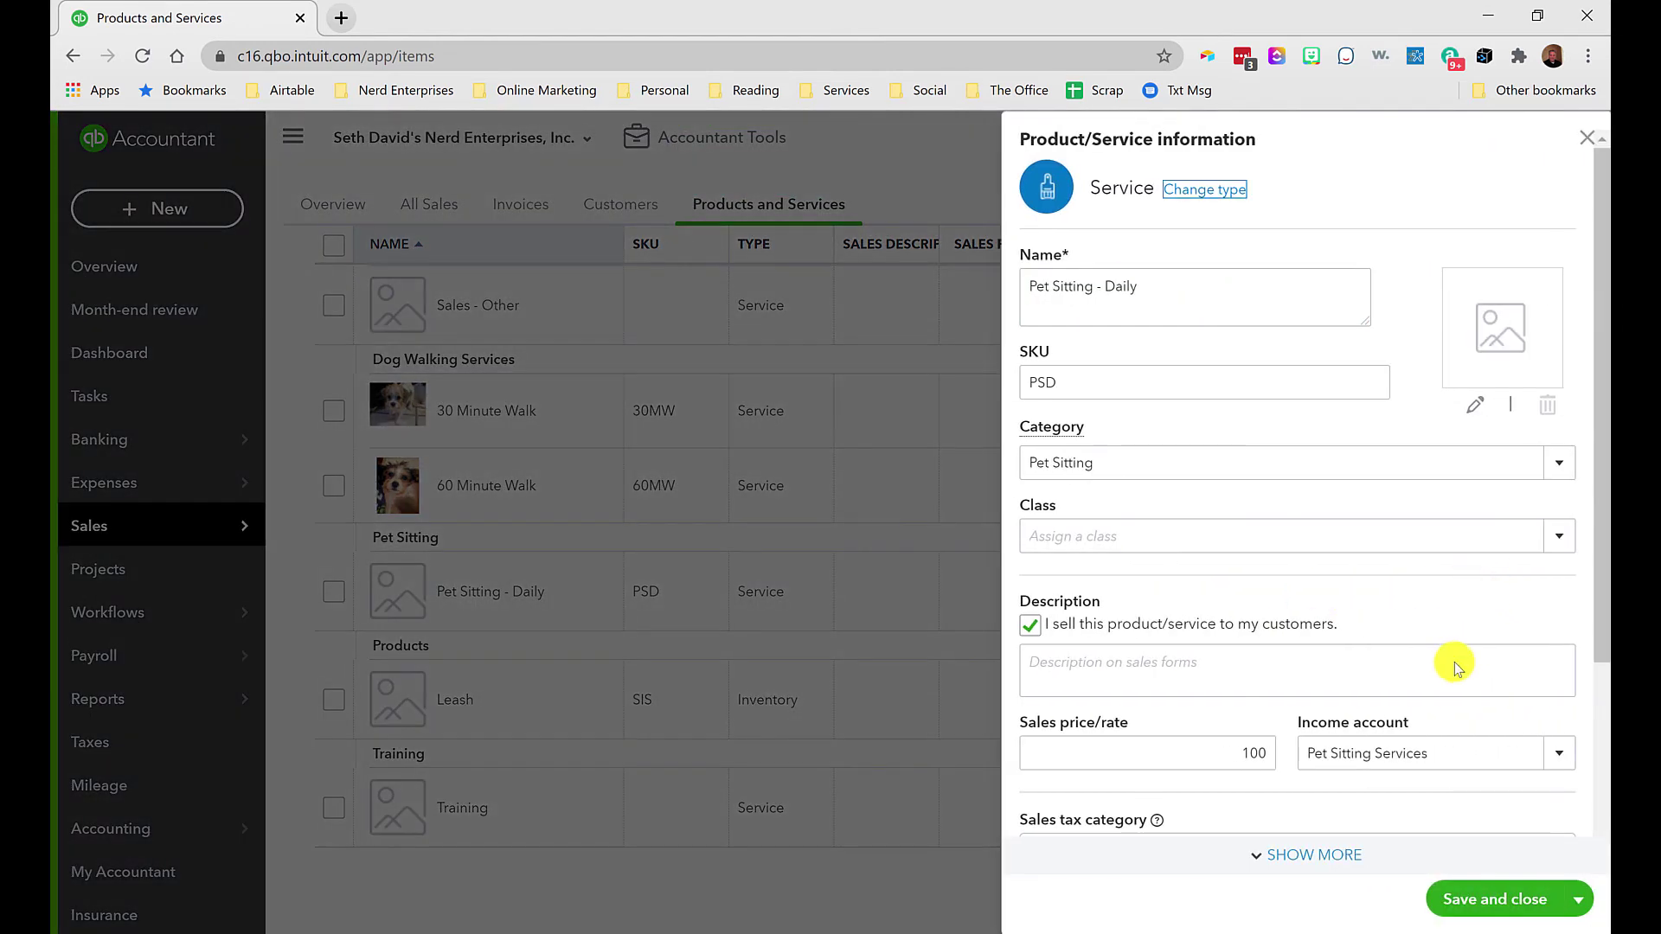
{"action": "scroll", "coordinate": [1453, 664], "scroll_direction": "down", "scroll_amount": 3}
{"action": "left_click", "coordinate": [1108, 595]}
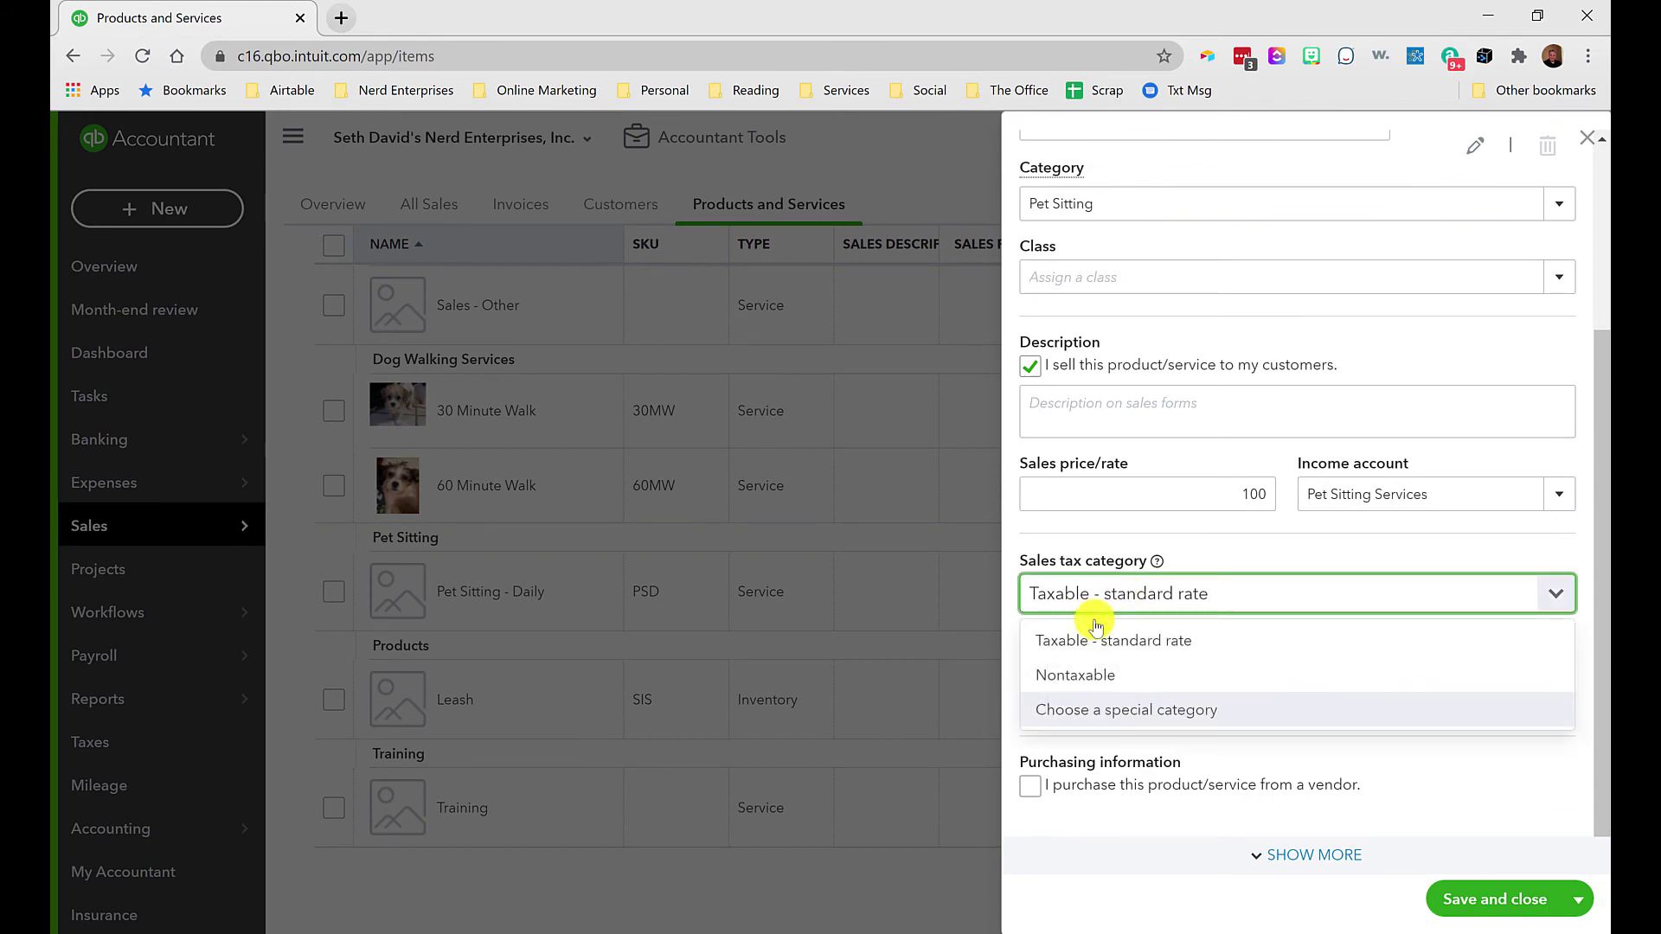
{"action": "left_click", "coordinate": [1082, 675]}
{"action": "left_click", "coordinate": [1449, 897]}
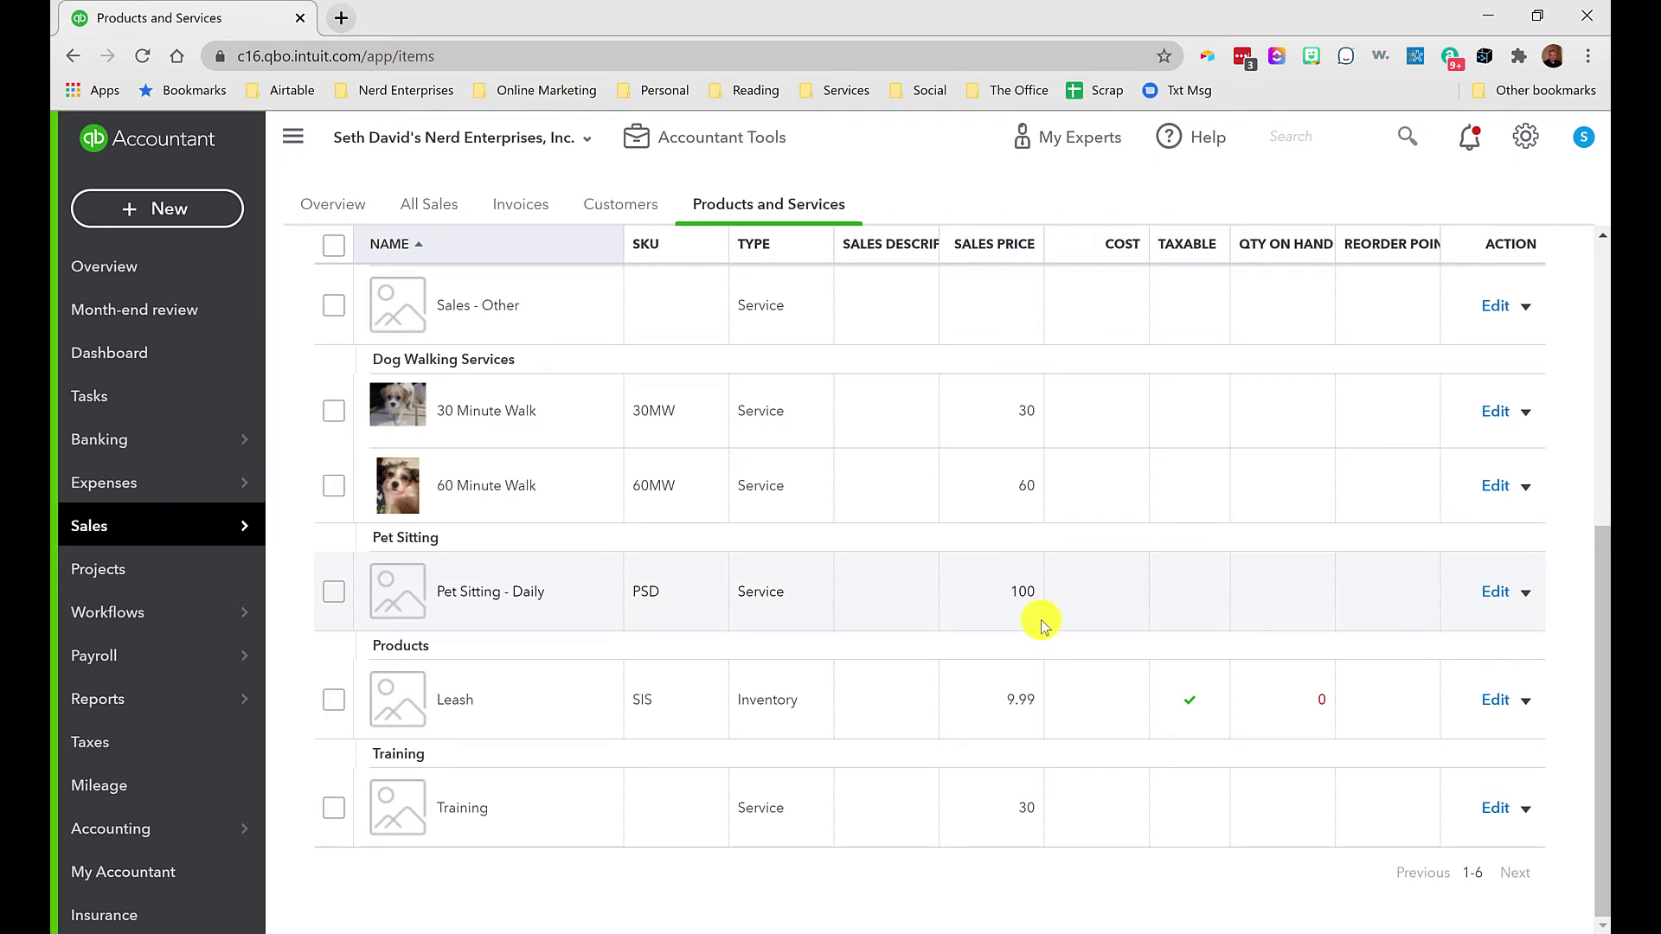
Open the Upcoming Appointments report from the Dog Walking group of custom reports
{"action": "scroll", "coordinate": [1034, 641], "scroll_direction": "up", "scroll_amount": 5}
{"action": "scroll", "coordinate": [1035, 644], "scroll_direction": "down", "scroll_amount": 5}
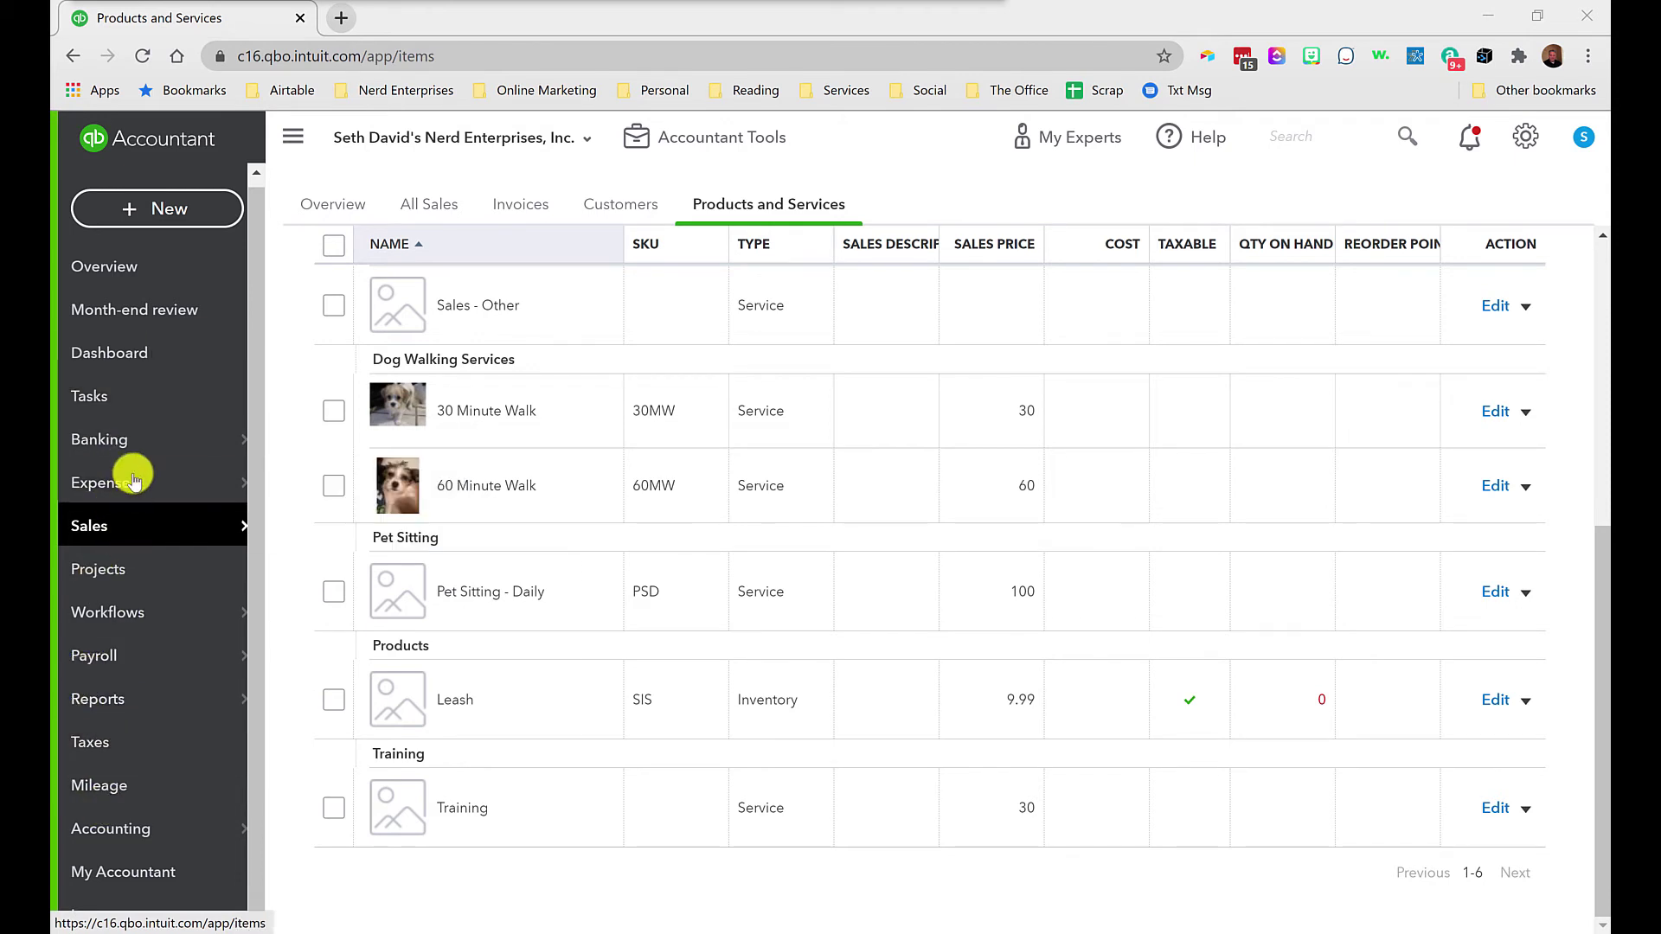
{"action": "mouse_move", "coordinate": [124, 456]}
{"action": "mouse_move", "coordinate": [108, 541]}
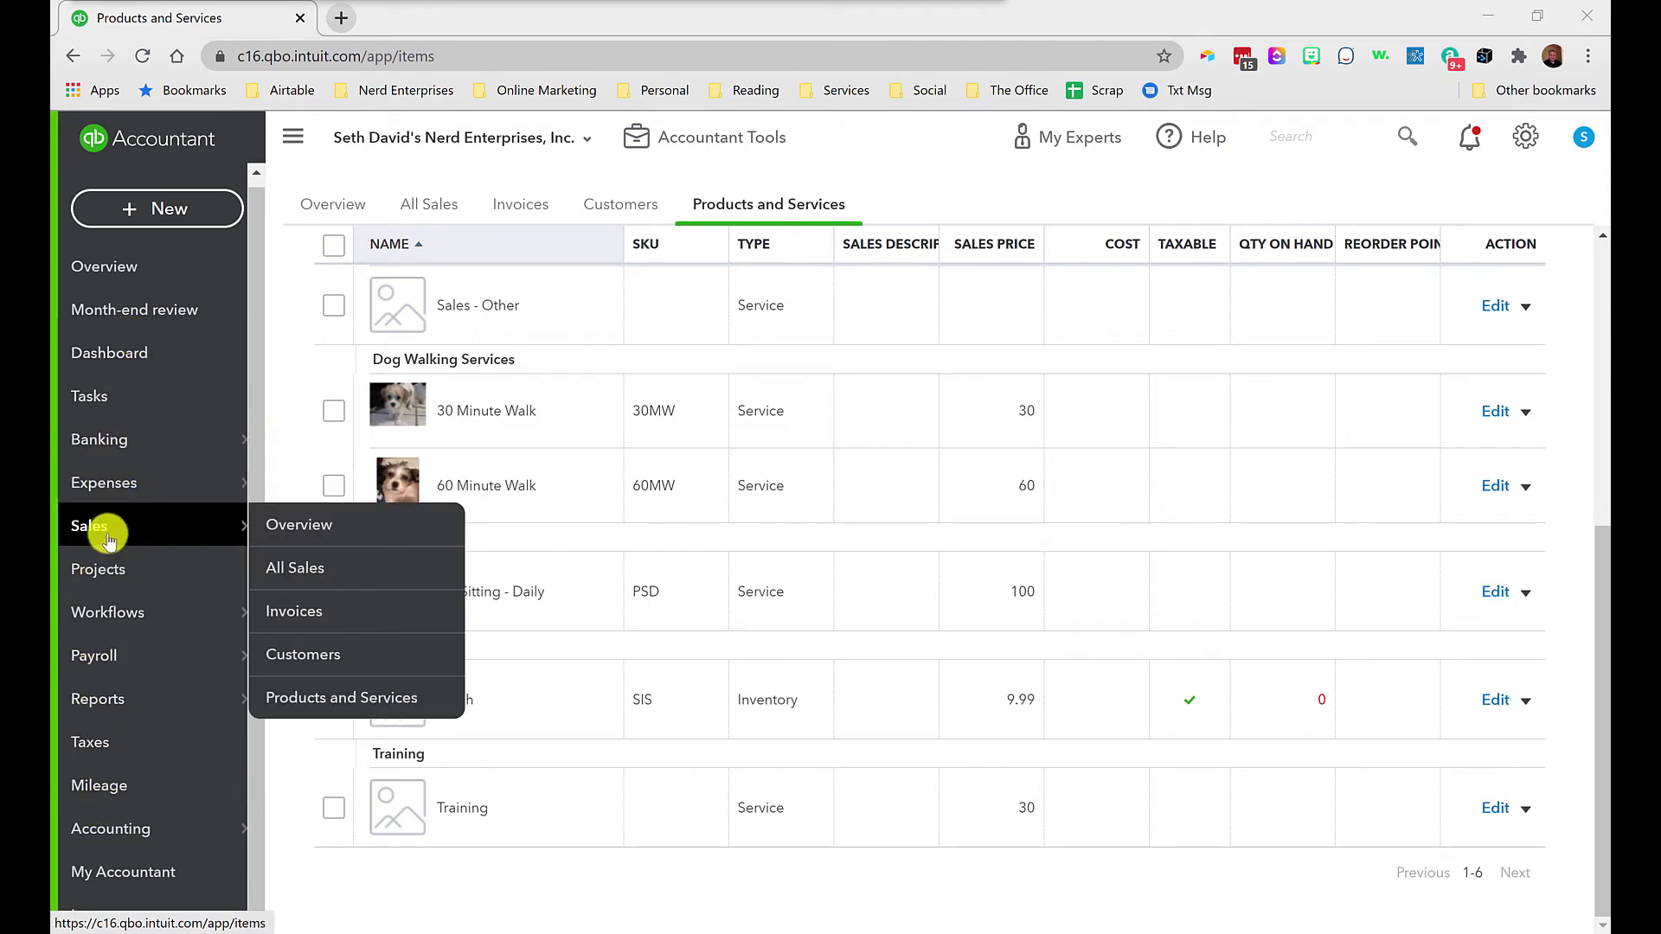
{"action": "left_click", "coordinate": [130, 704]}
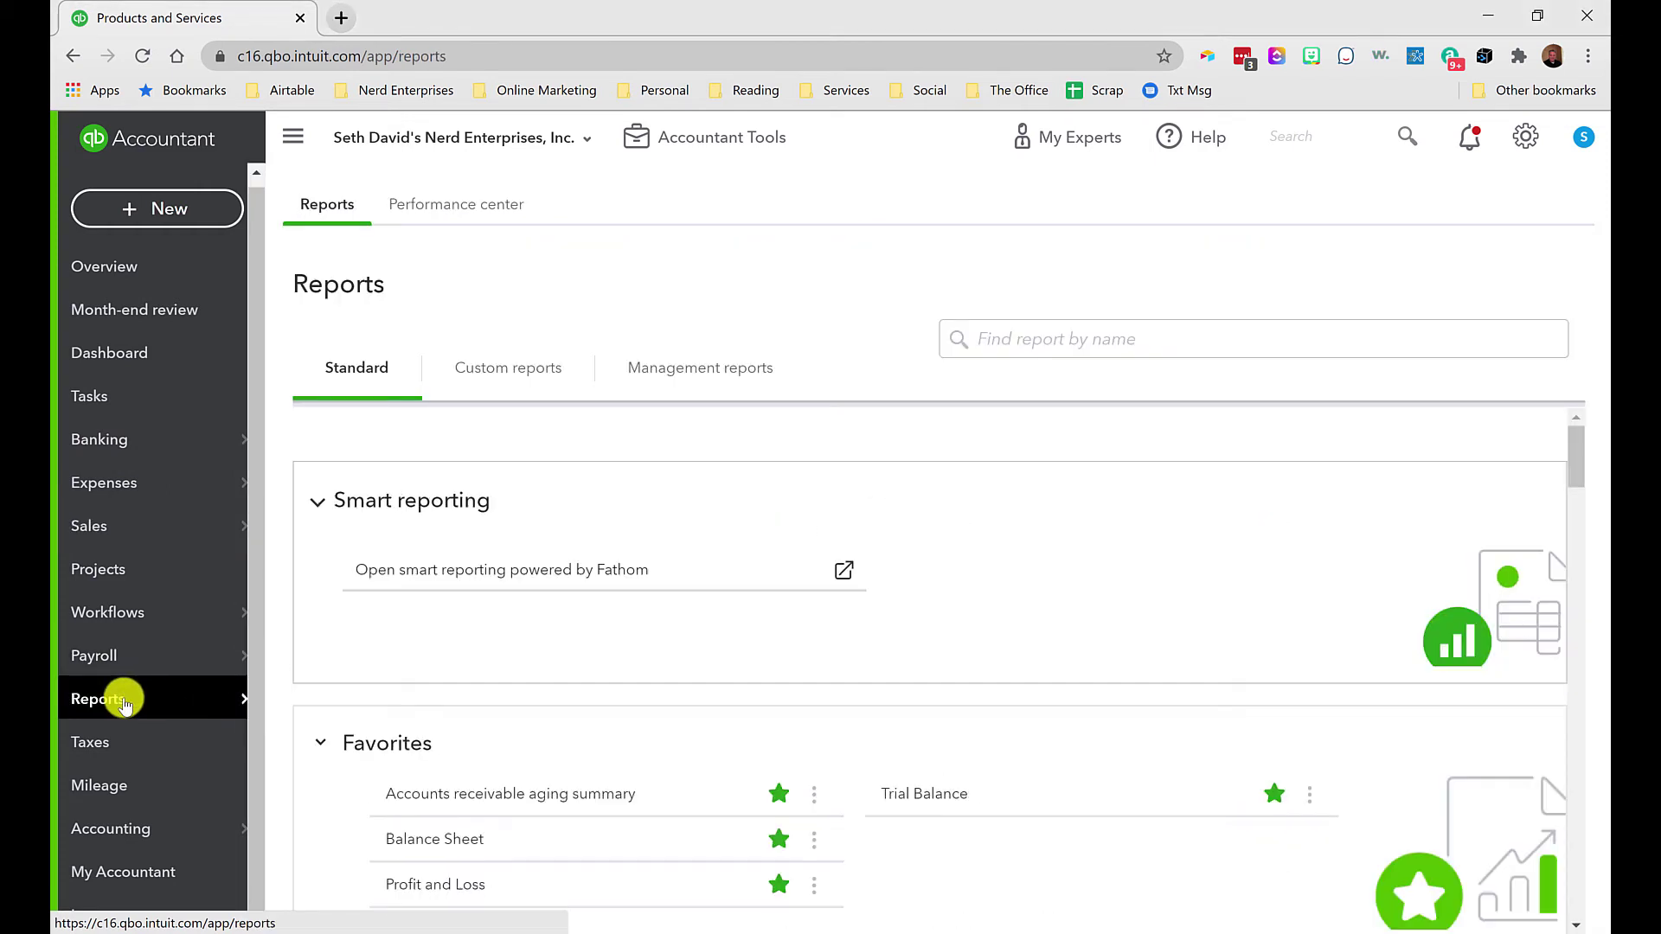
{"action": "left_click", "coordinate": [475, 375]}
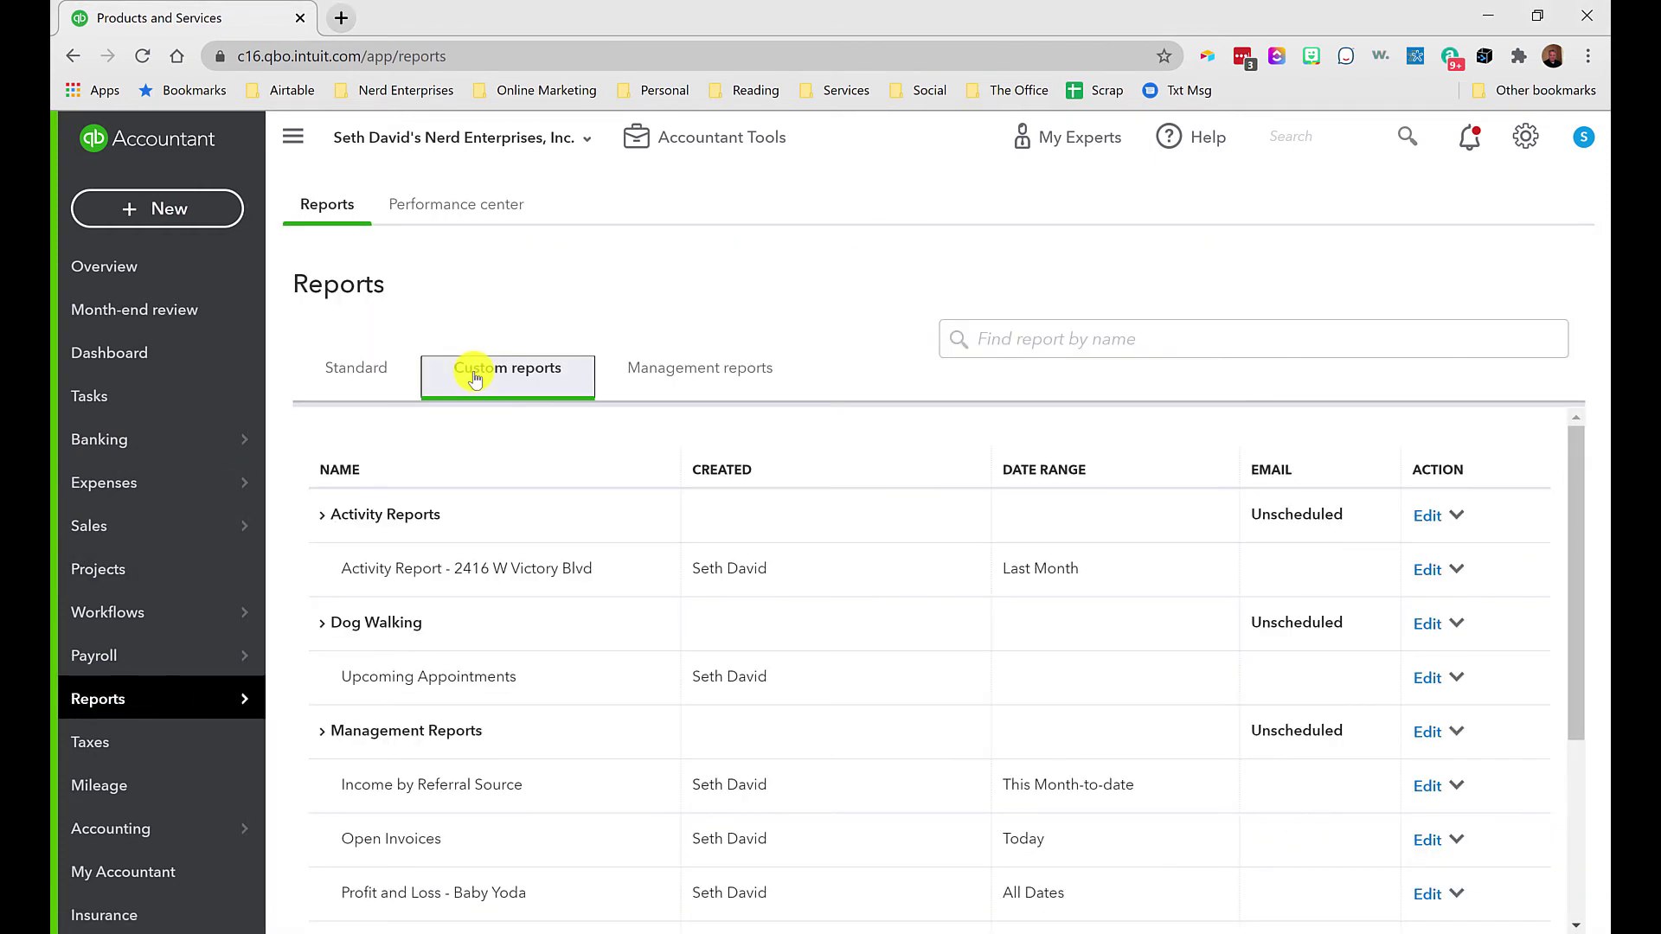
{"action": "scroll", "coordinate": [859, 419], "scroll_direction": "down", "scroll_amount": 1}
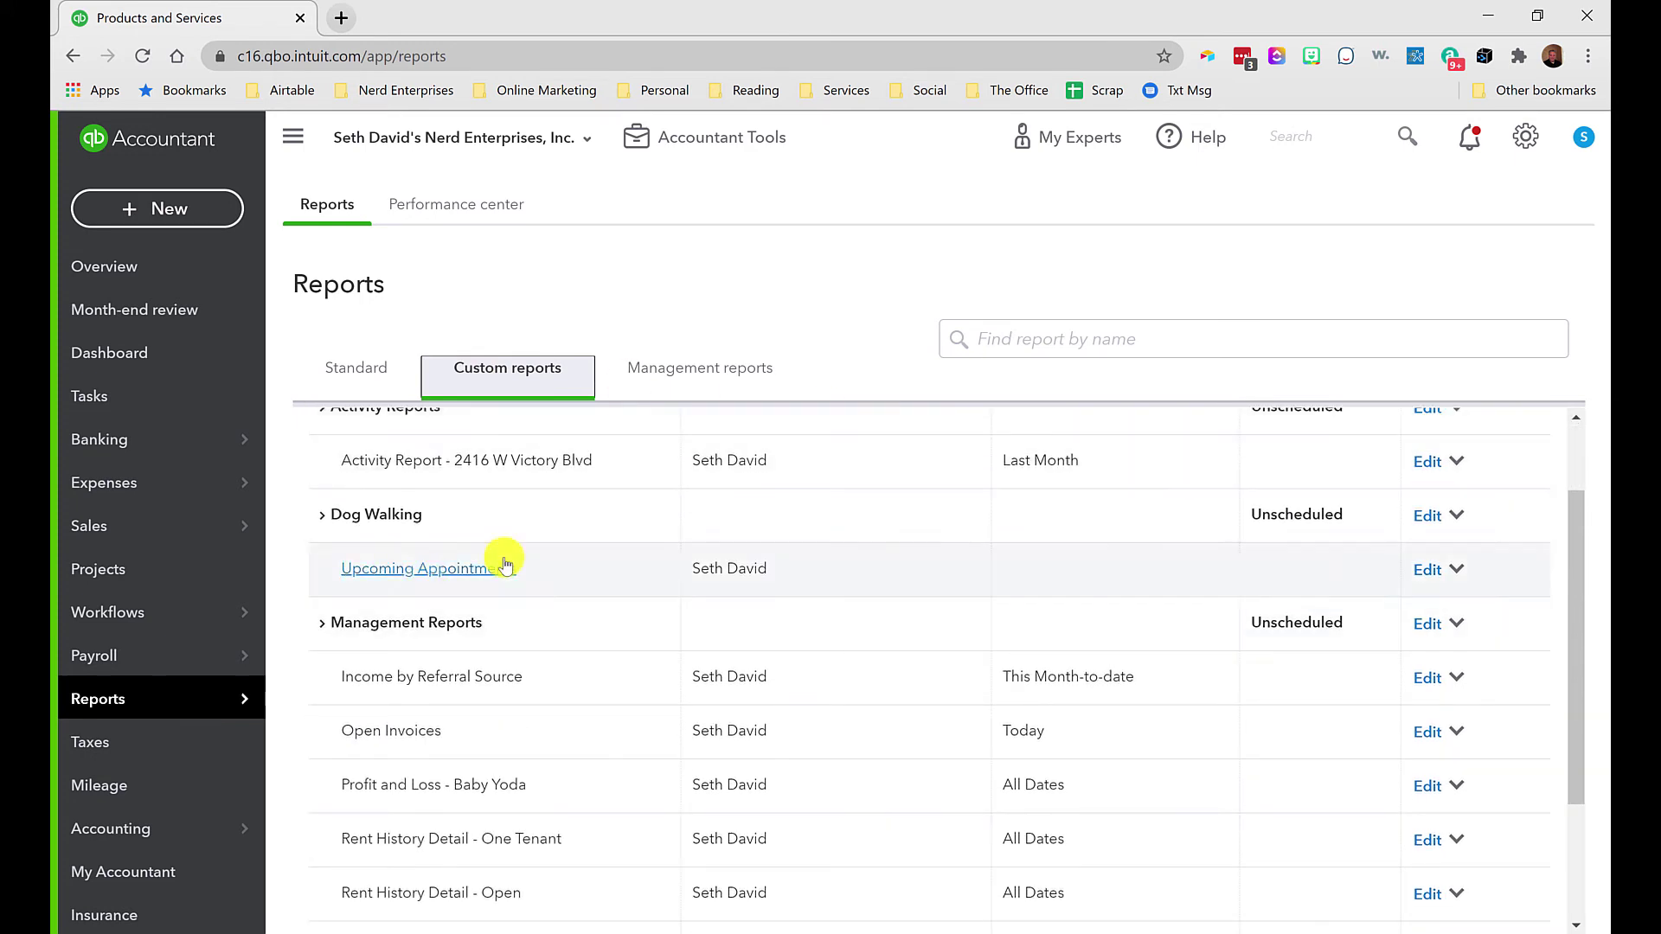
{"action": "scroll", "coordinate": [385, 532], "scroll_direction": "up", "scroll_amount": 1}
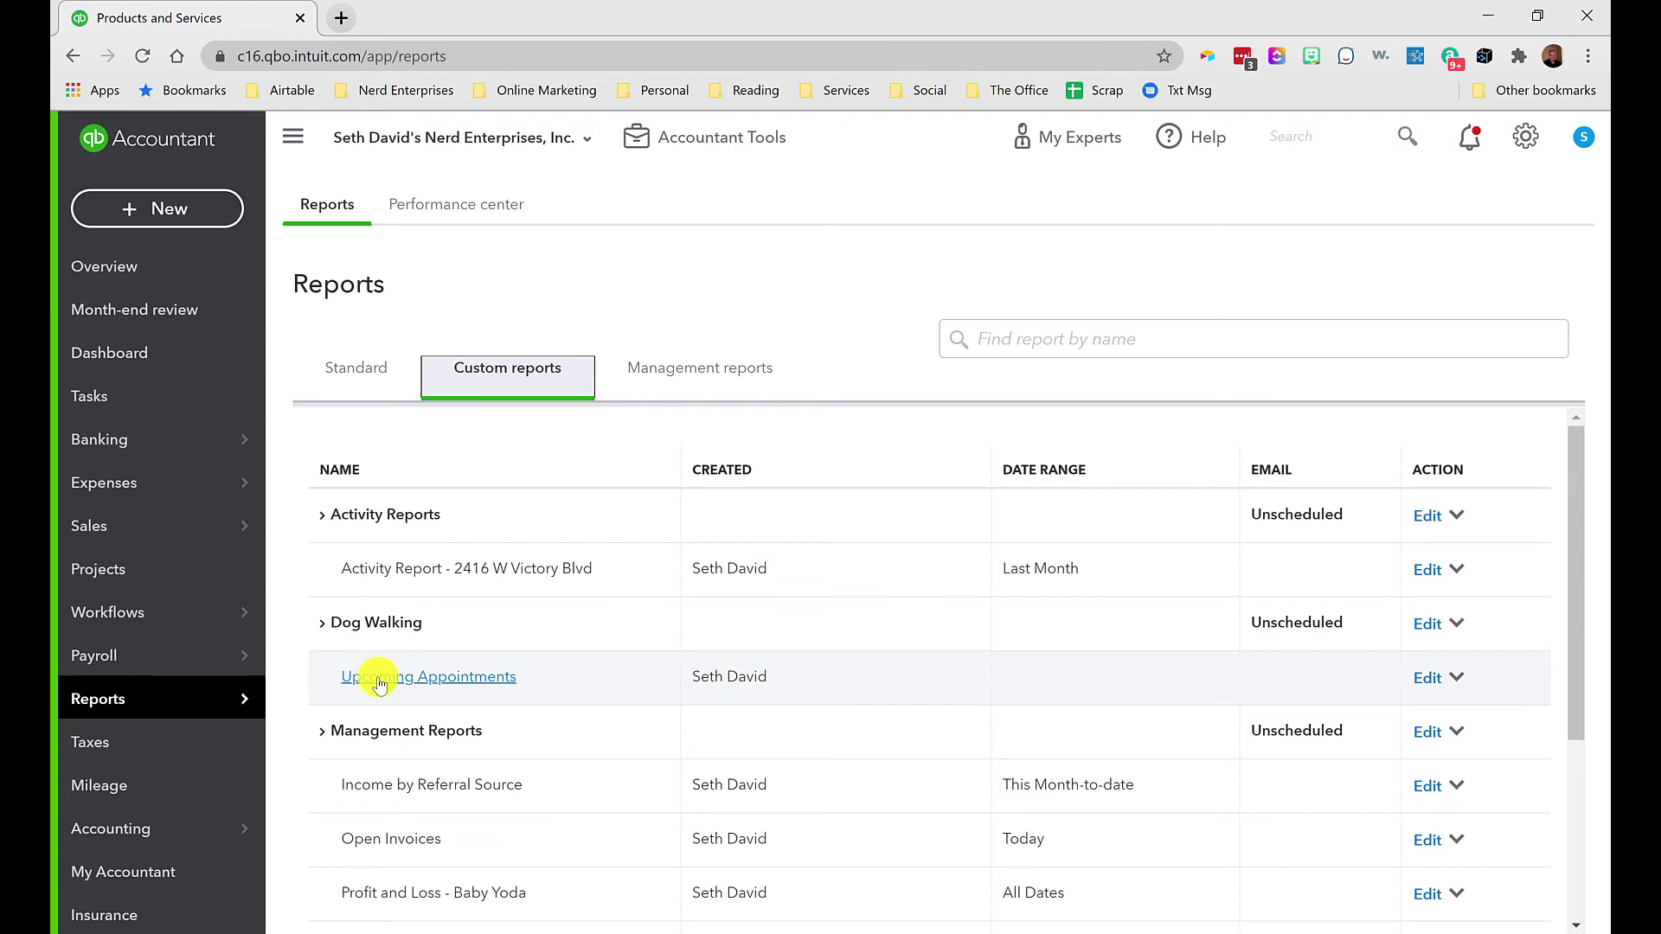
{"action": "left_click", "coordinate": [435, 677]}
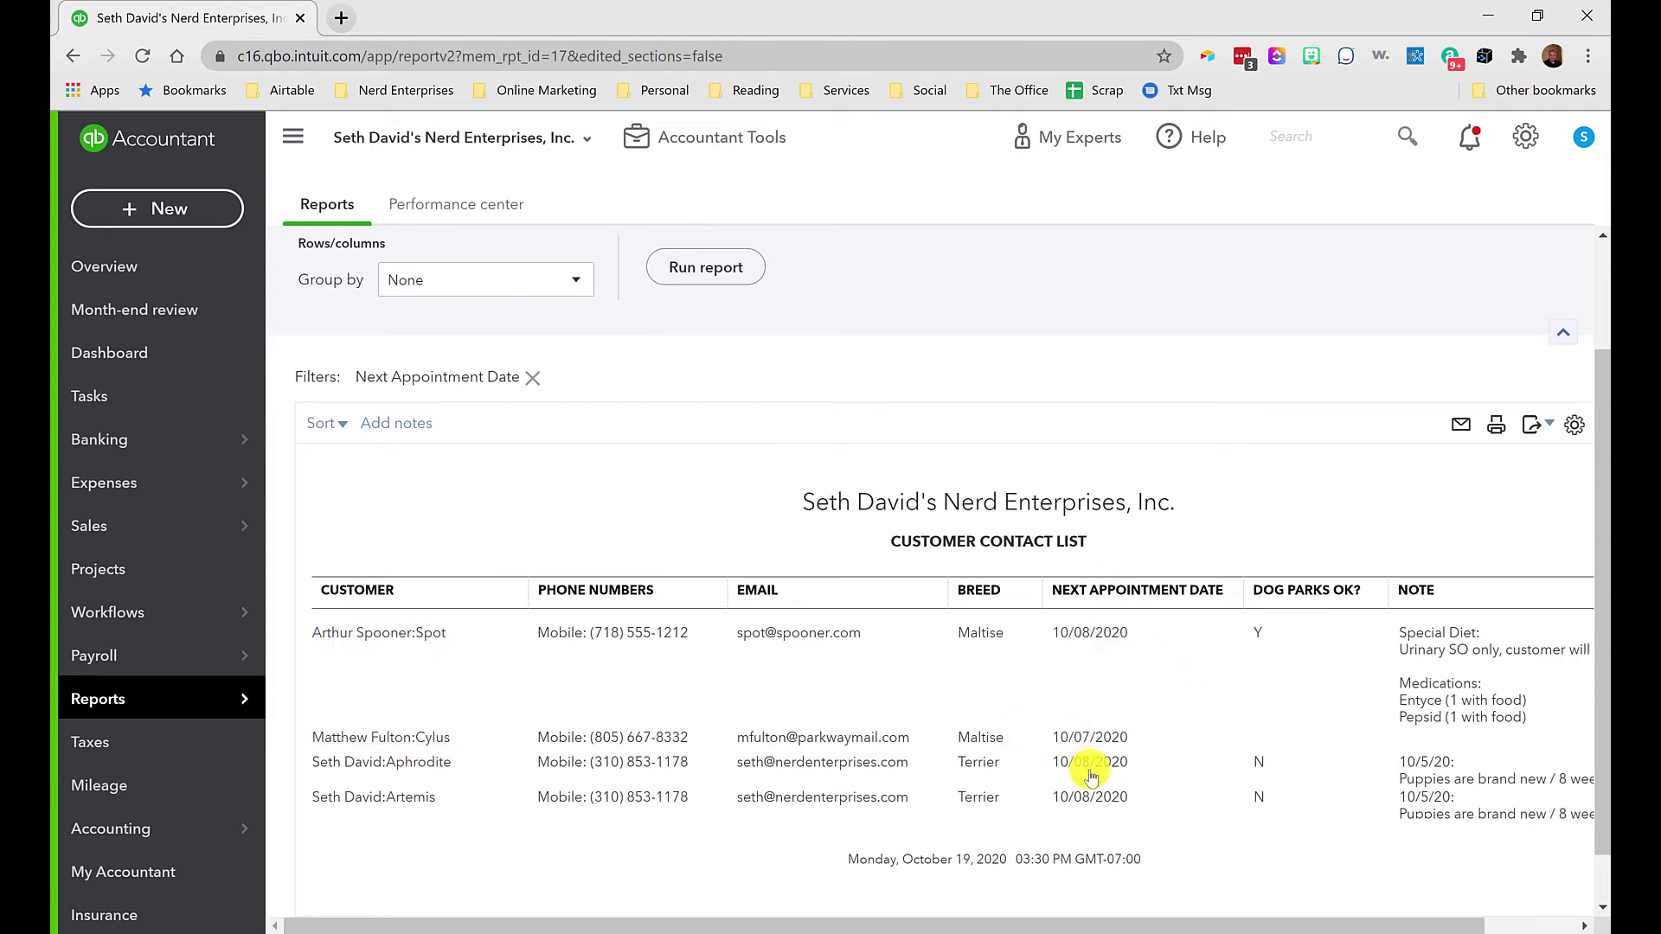
Examine the report's next appointment date, dog parks and note columns, and open Spot's customer record through the Special Diet note
{"action": "scroll", "coordinate": [1091, 800], "scroll_direction": "right", "scroll_amount": 2}
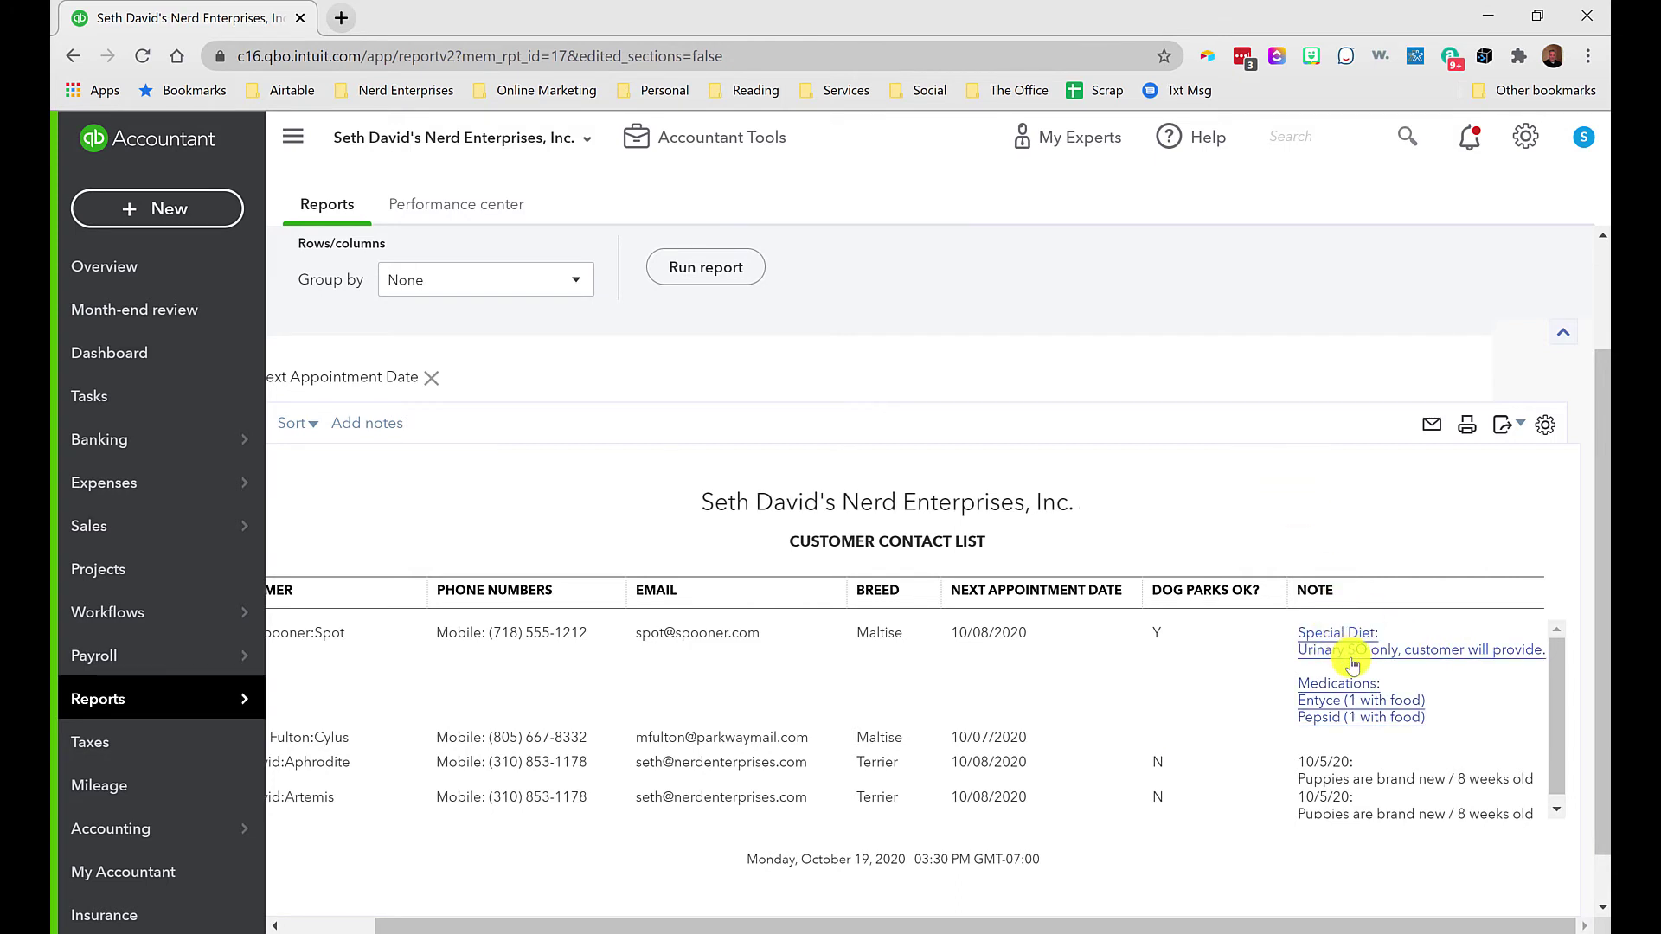
{"action": "scroll", "coordinate": [1351, 663], "scroll_direction": "left", "scroll_amount": 2}
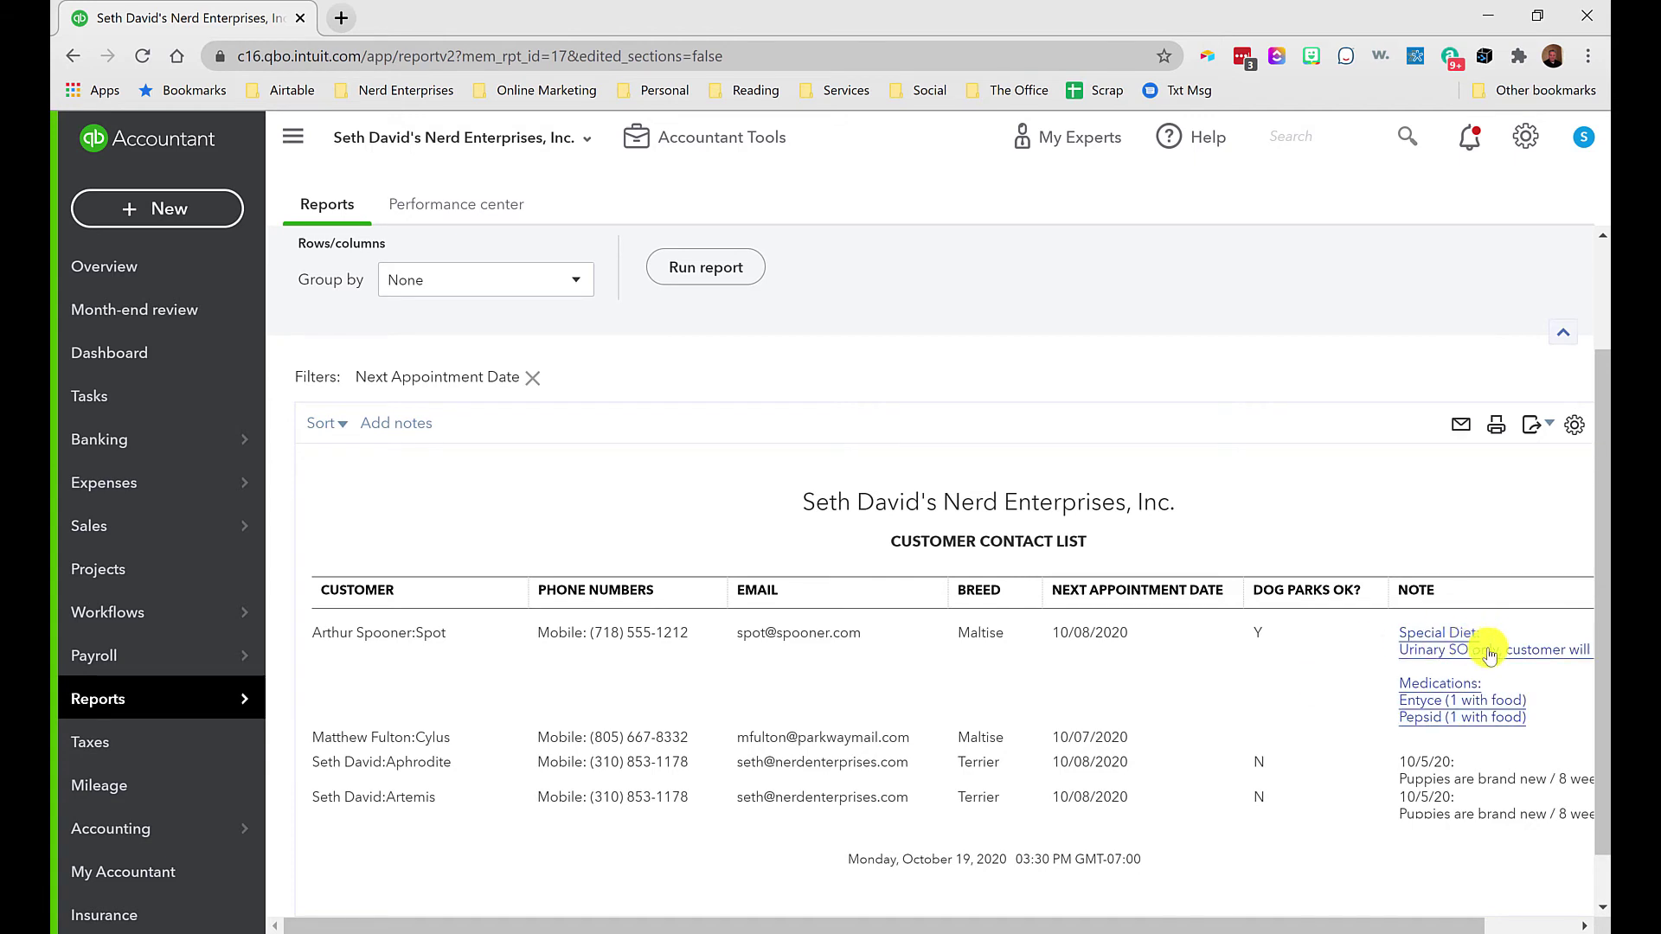
{"action": "scroll", "coordinate": [1471, 666], "scroll_direction": "right", "scroll_amount": 2}
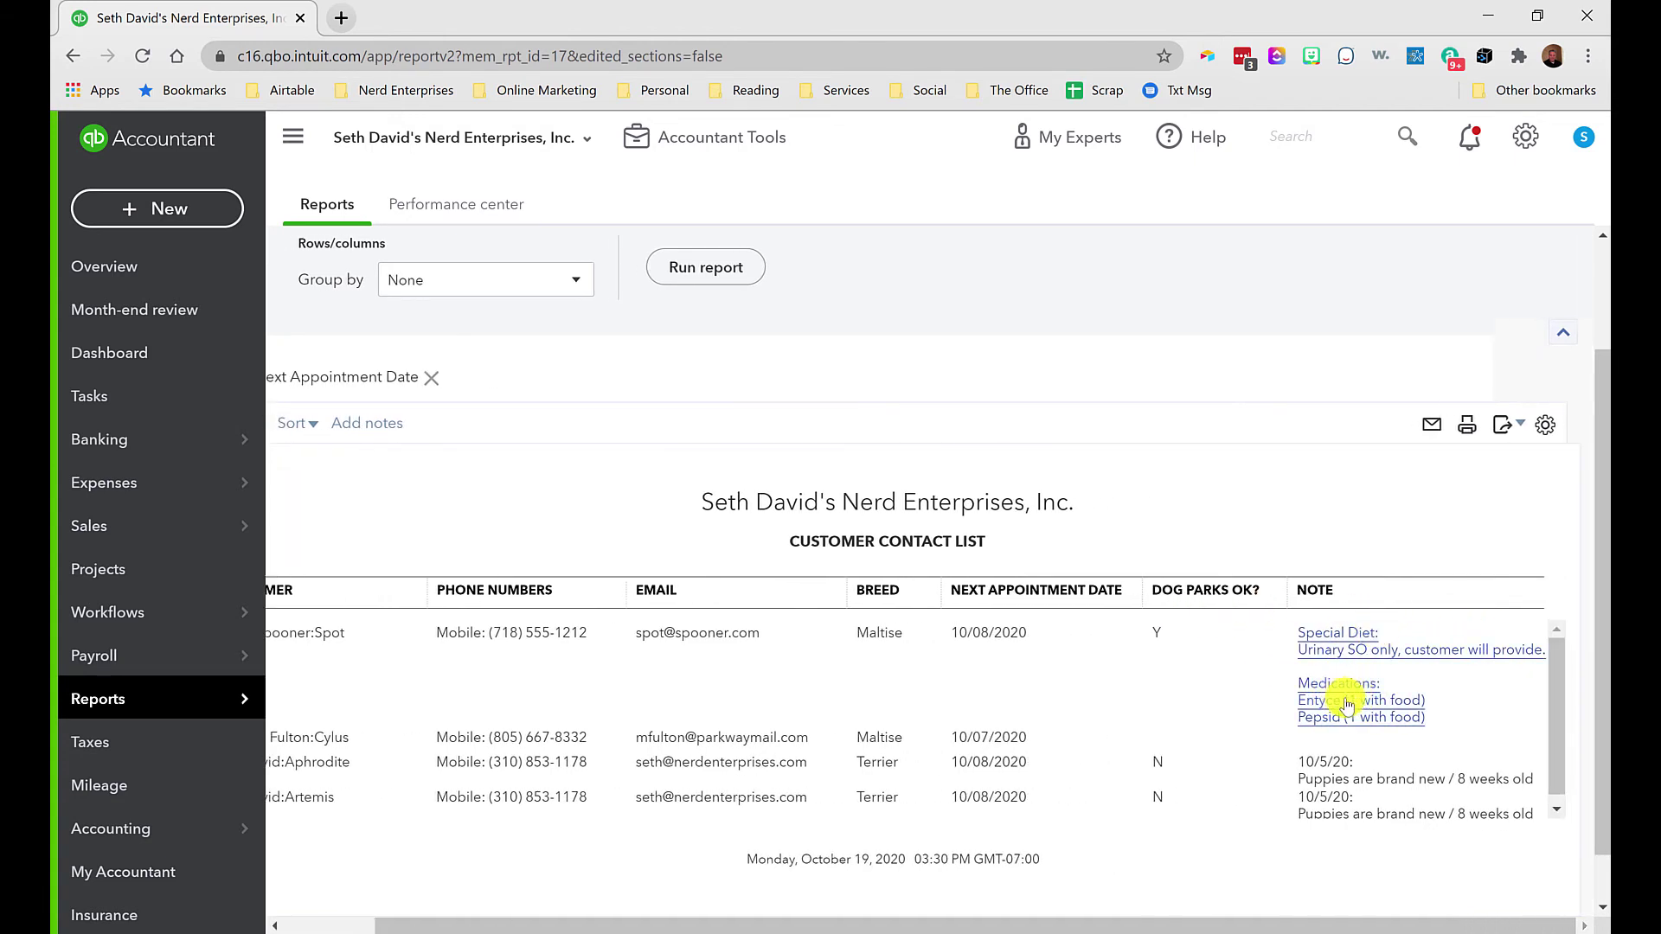
{"action": "left_click", "coordinate": [1338, 640]}
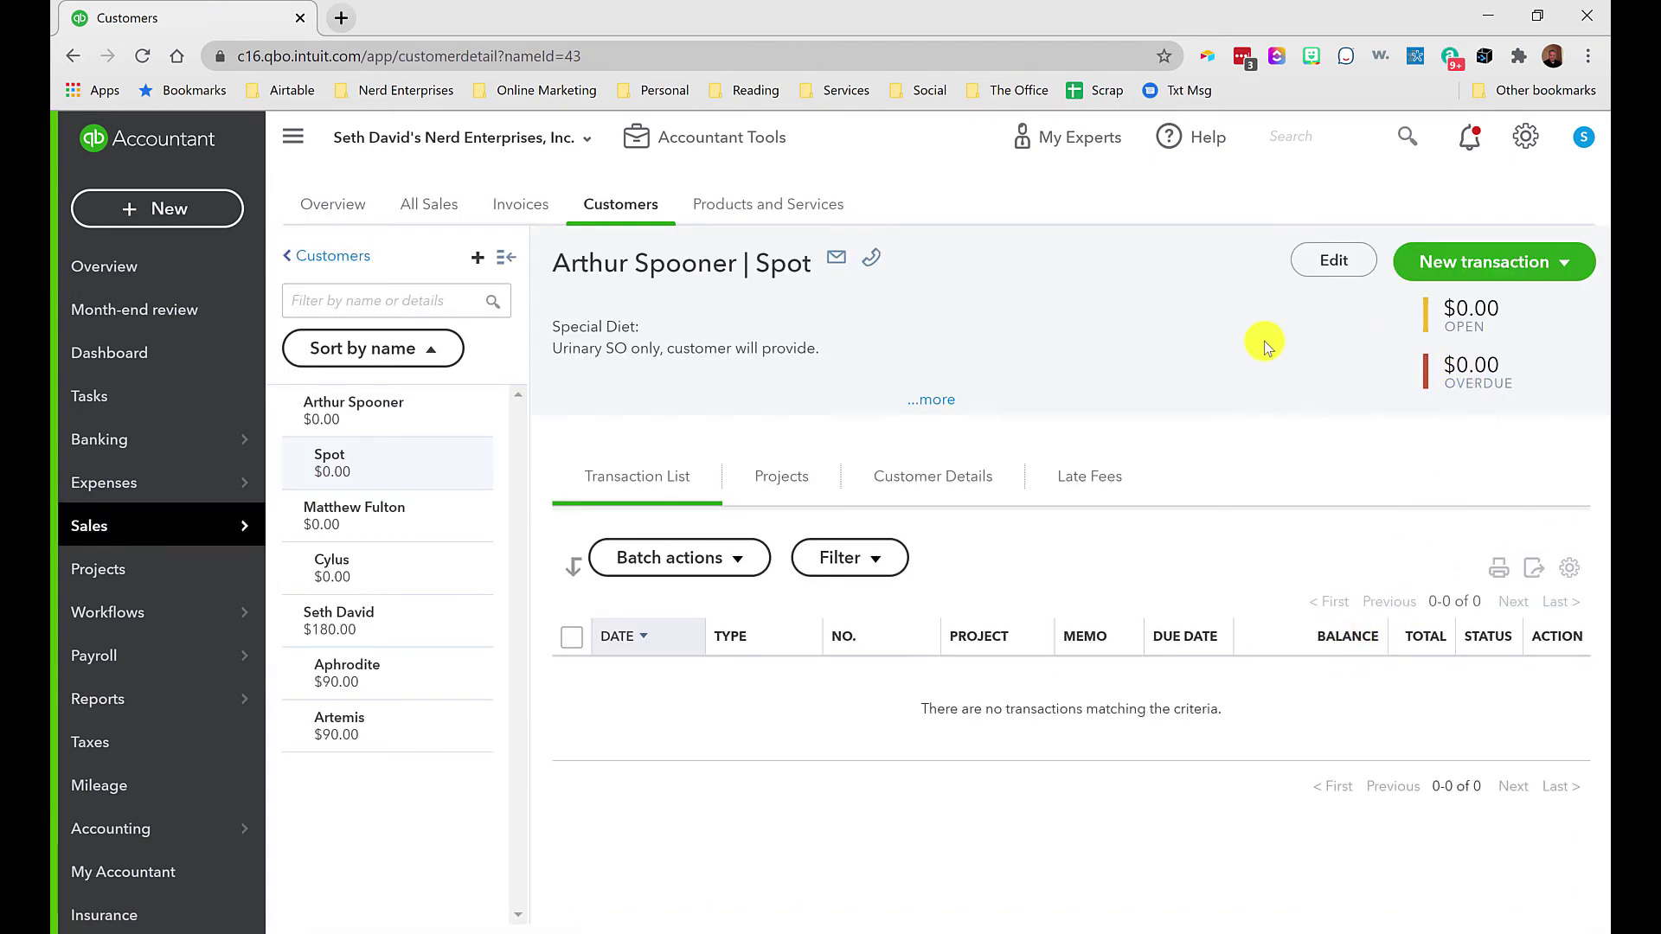
Review Spot's full diet and medication notes in the customer information, save the record, and return to the Customer Contact List report
{"action": "left_click", "coordinate": [813, 349]}
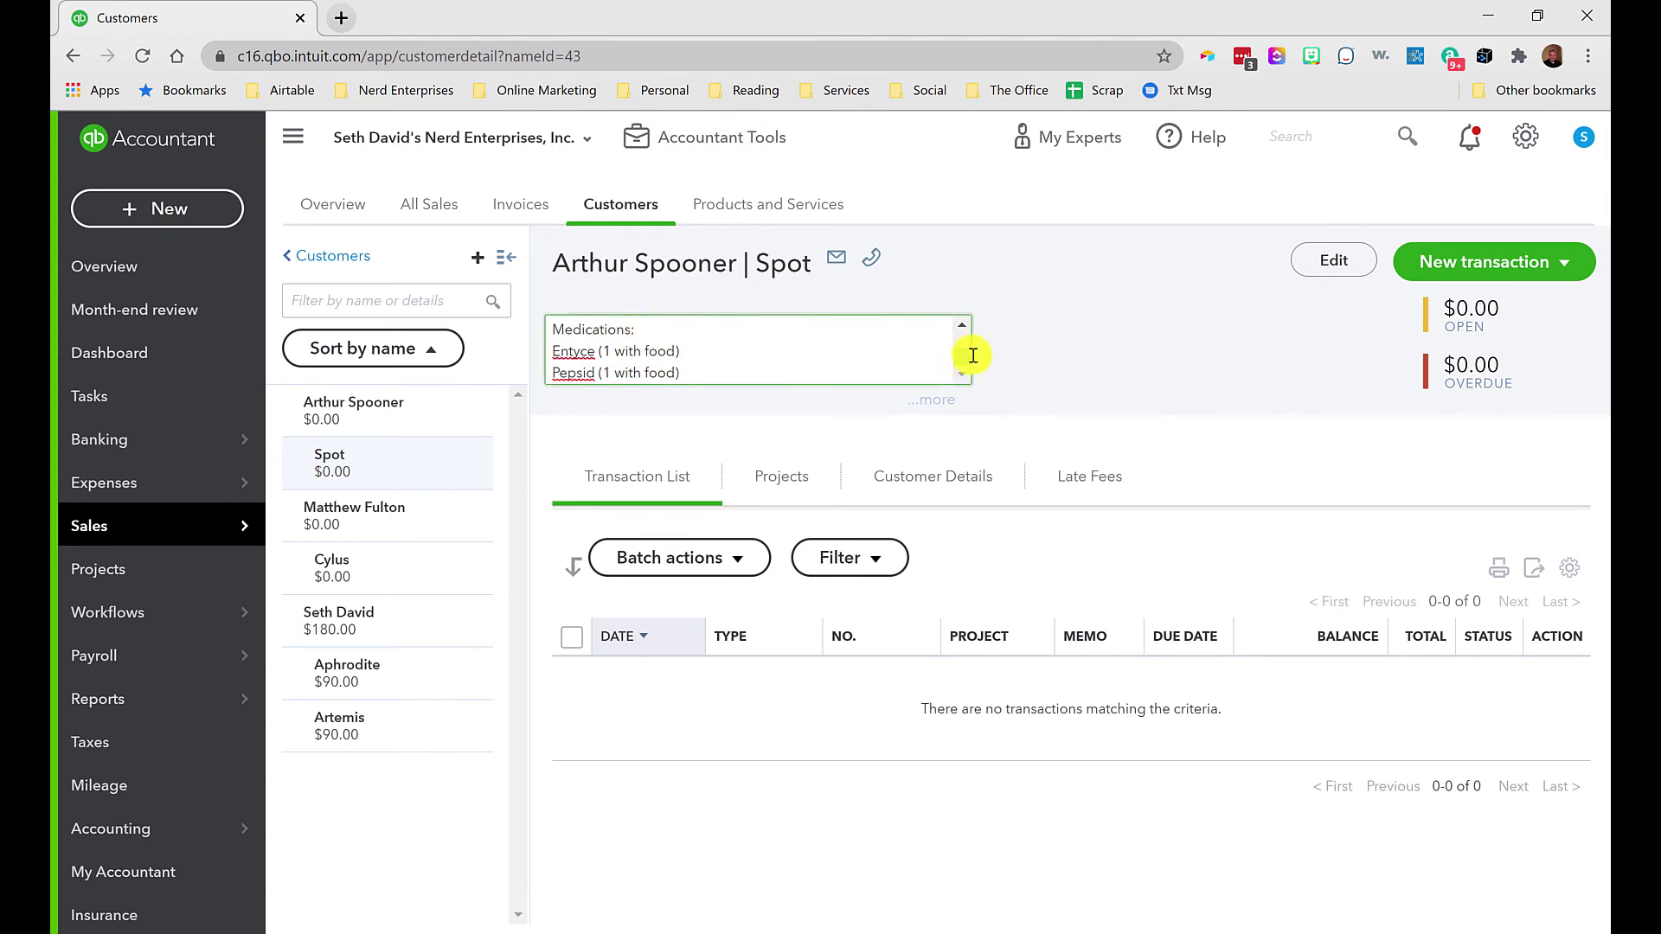
{"action": "mouse_move", "coordinate": [967, 354]}
{"action": "left_mouse_down"}
{"action": "mouse_move", "coordinate": [964, 330]}
{"action": "mouse_move", "coordinate": [970, 379]}
{"action": "left_mouse_up"}
{"action": "left_click", "coordinate": [1334, 261]}
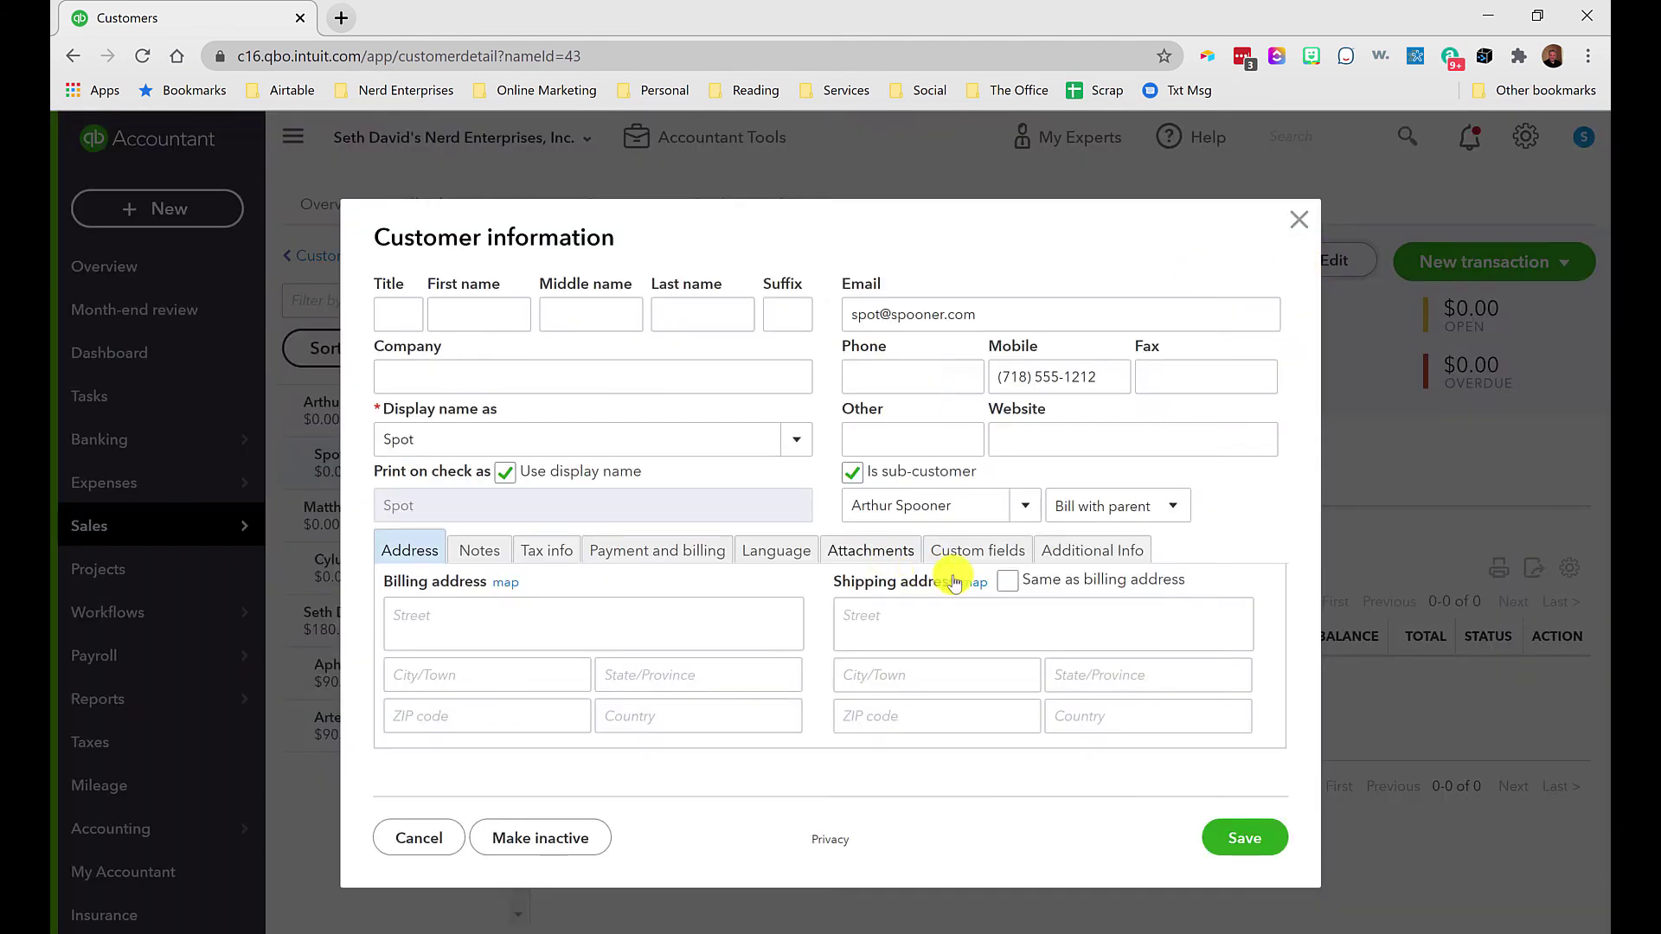
{"action": "left_click", "coordinate": [477, 552]}
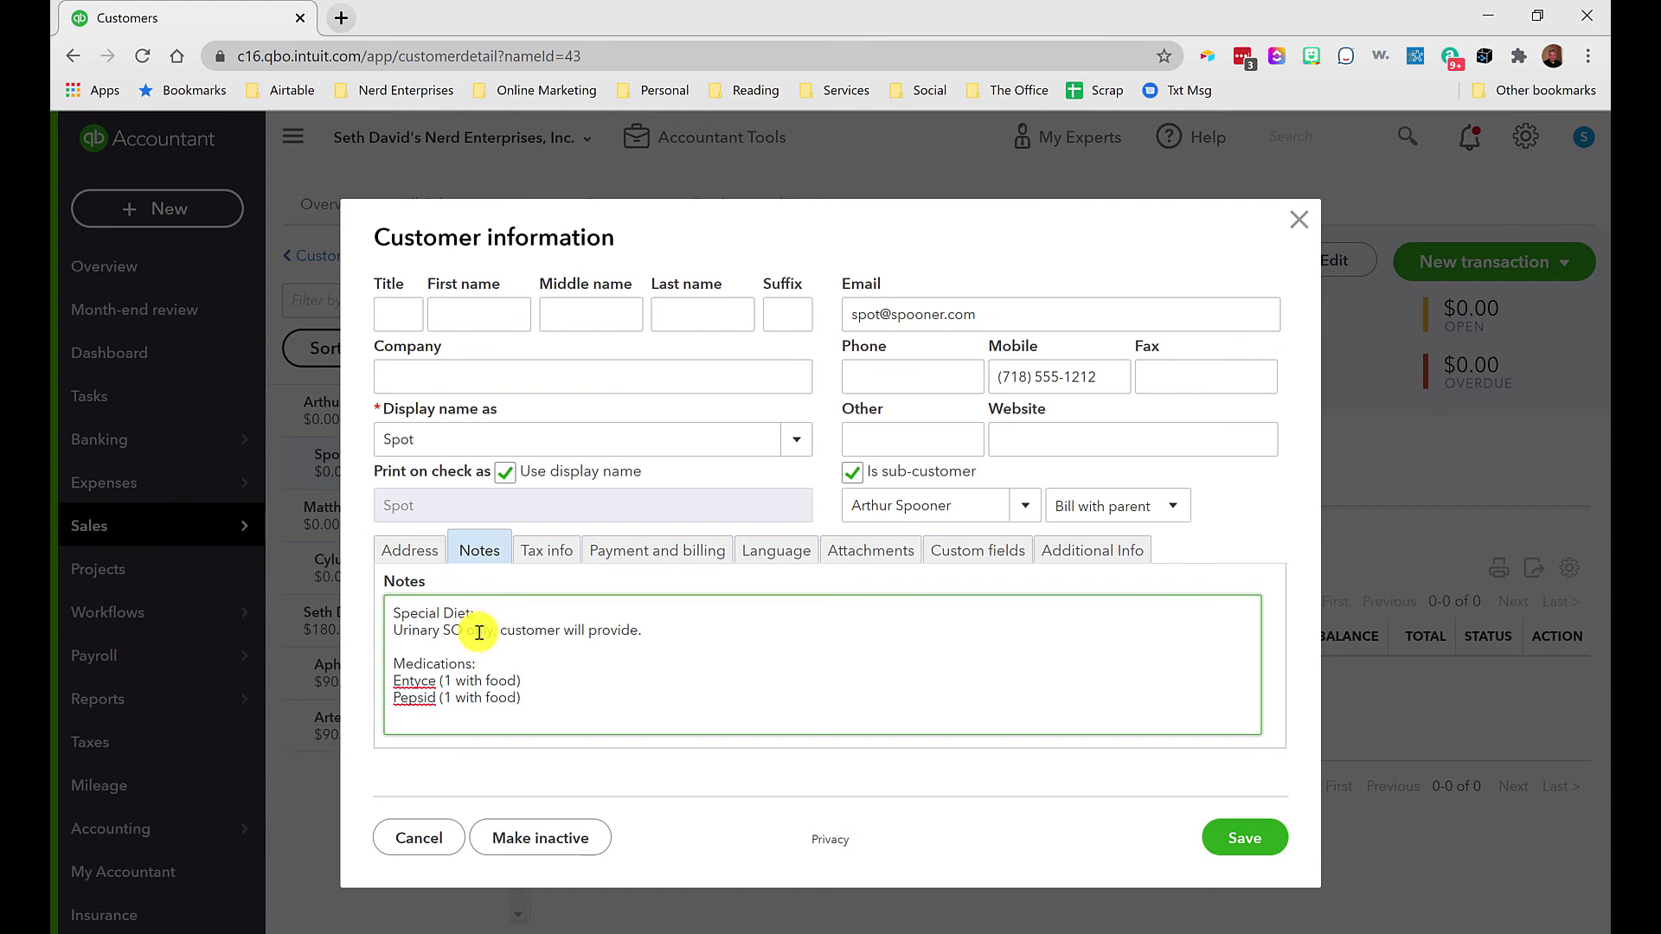
{"action": "left_click", "coordinate": [1252, 832]}
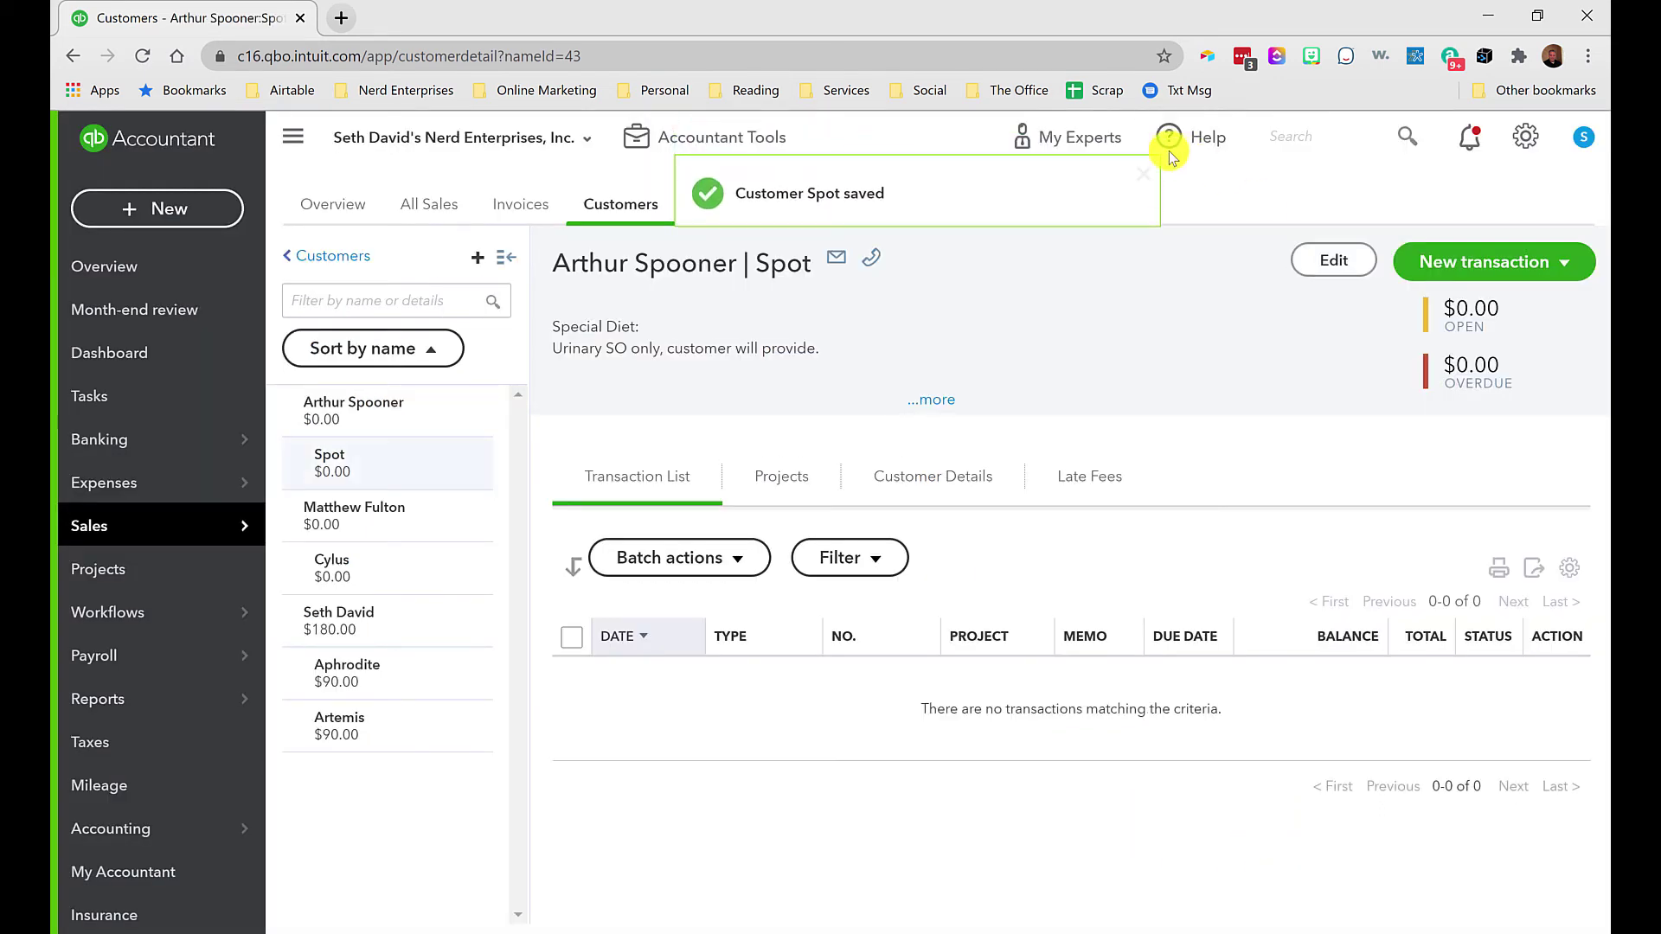
{"action": "left_click", "coordinate": [75, 56]}
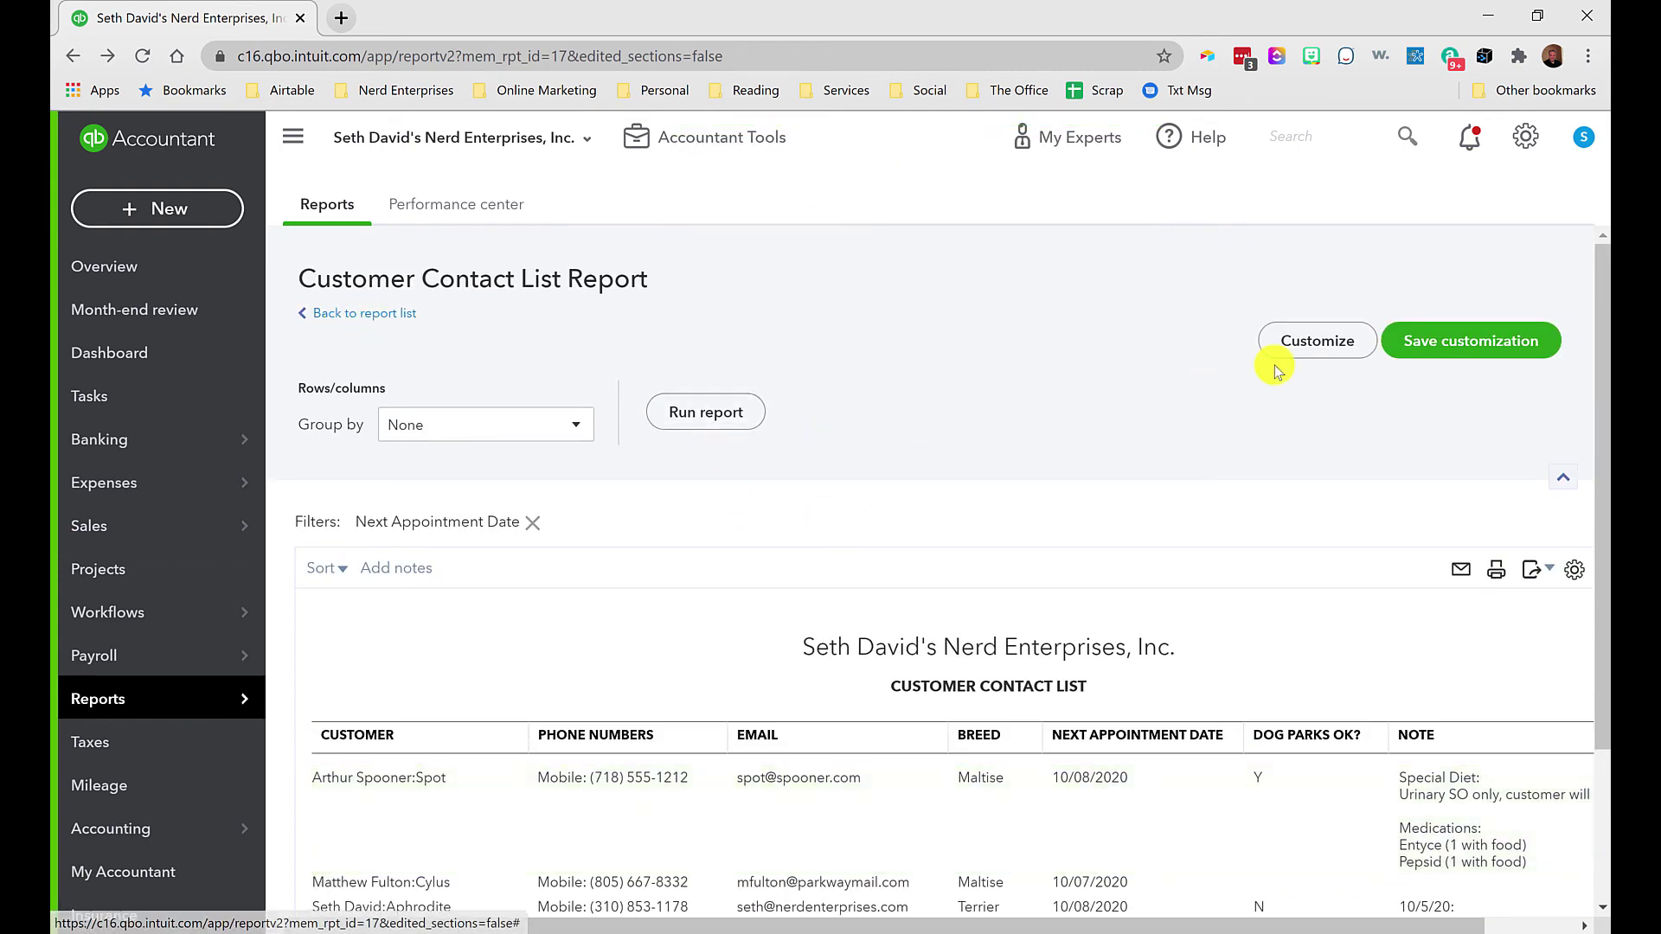
Examine the Next Appointment Date filter, its date range choices and the other filters in the report customization, without changing them
{"action": "left_click", "coordinate": [1315, 339]}
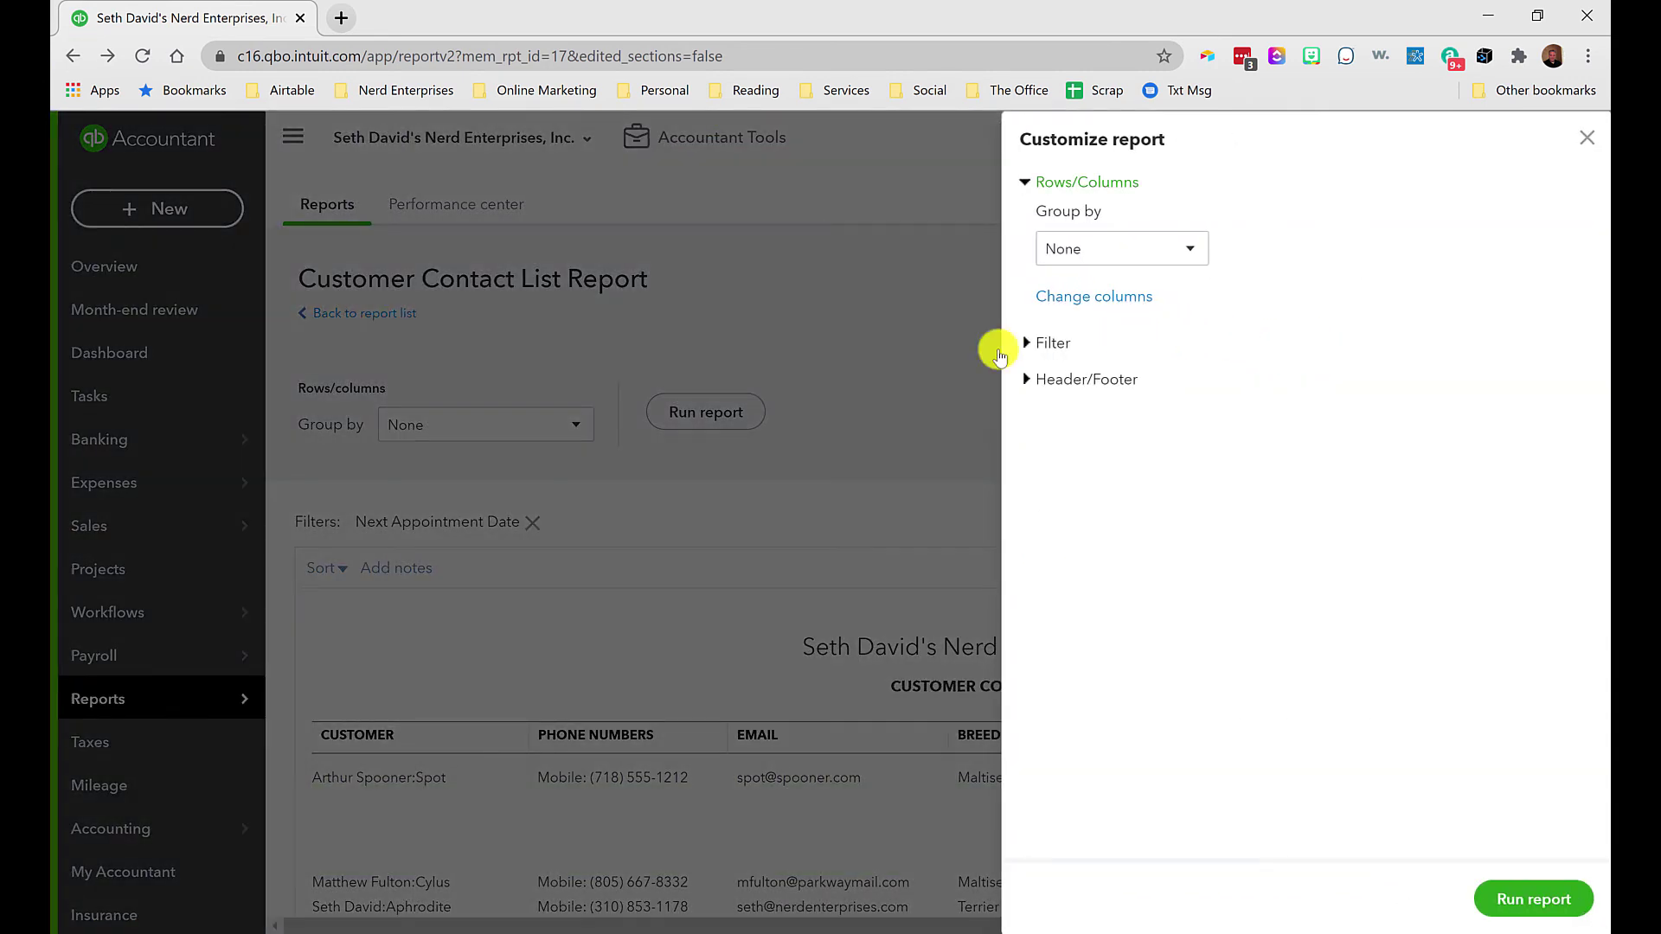
{"action": "left_click", "coordinate": [1051, 344]}
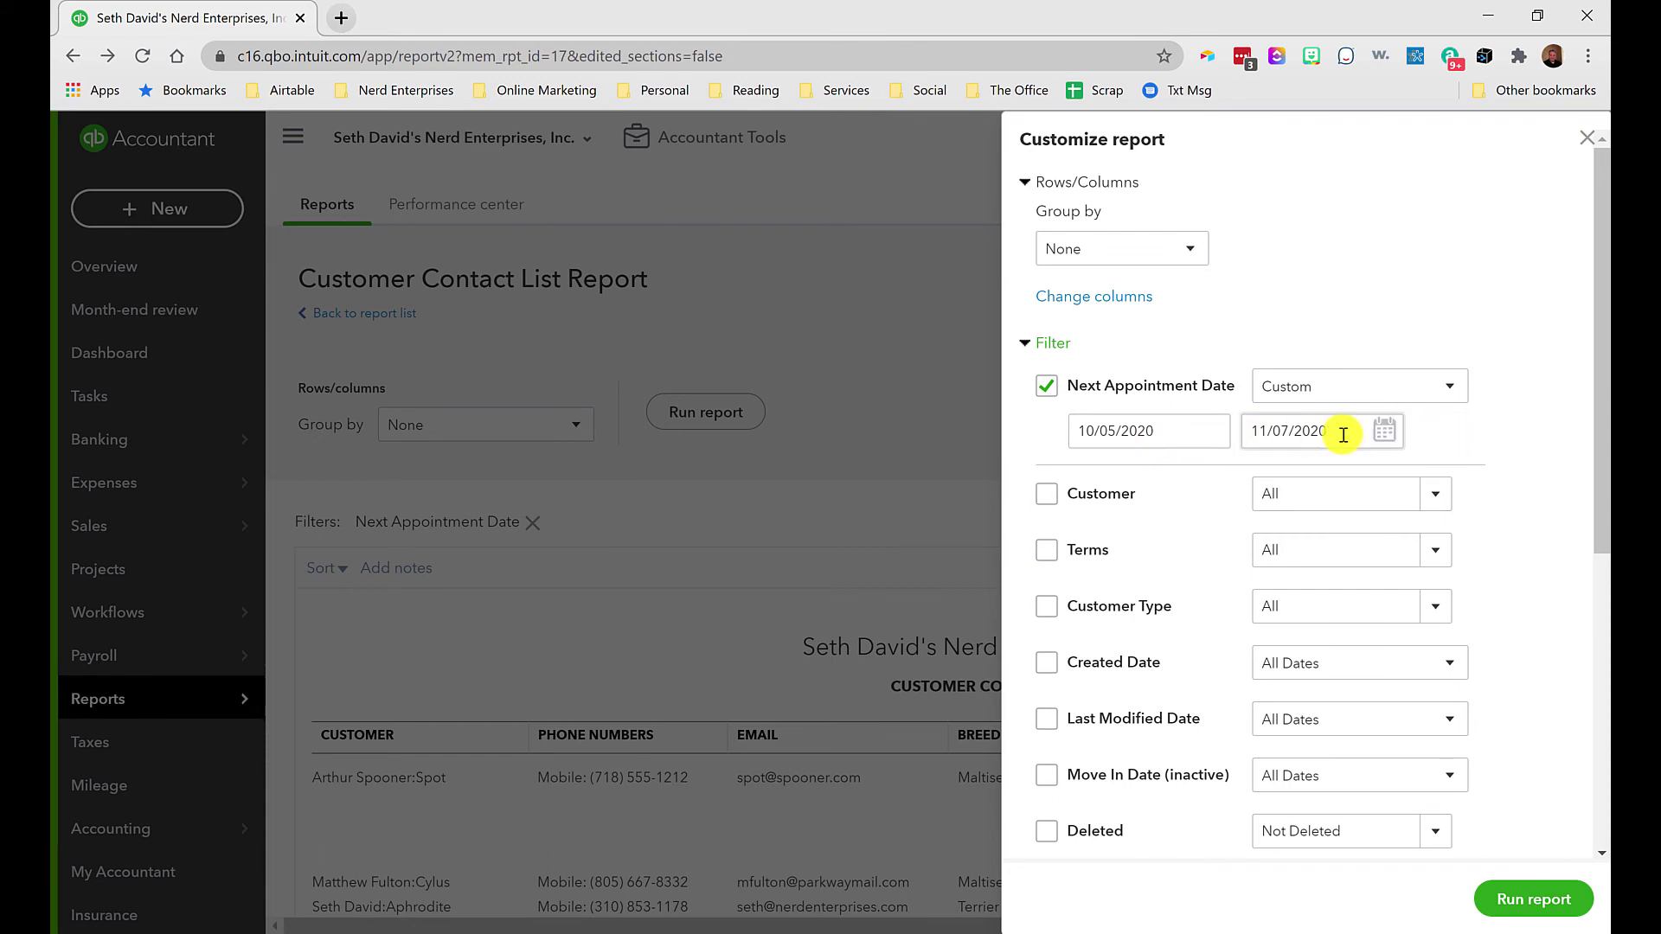
{"action": "left_click", "coordinate": [1336, 389]}
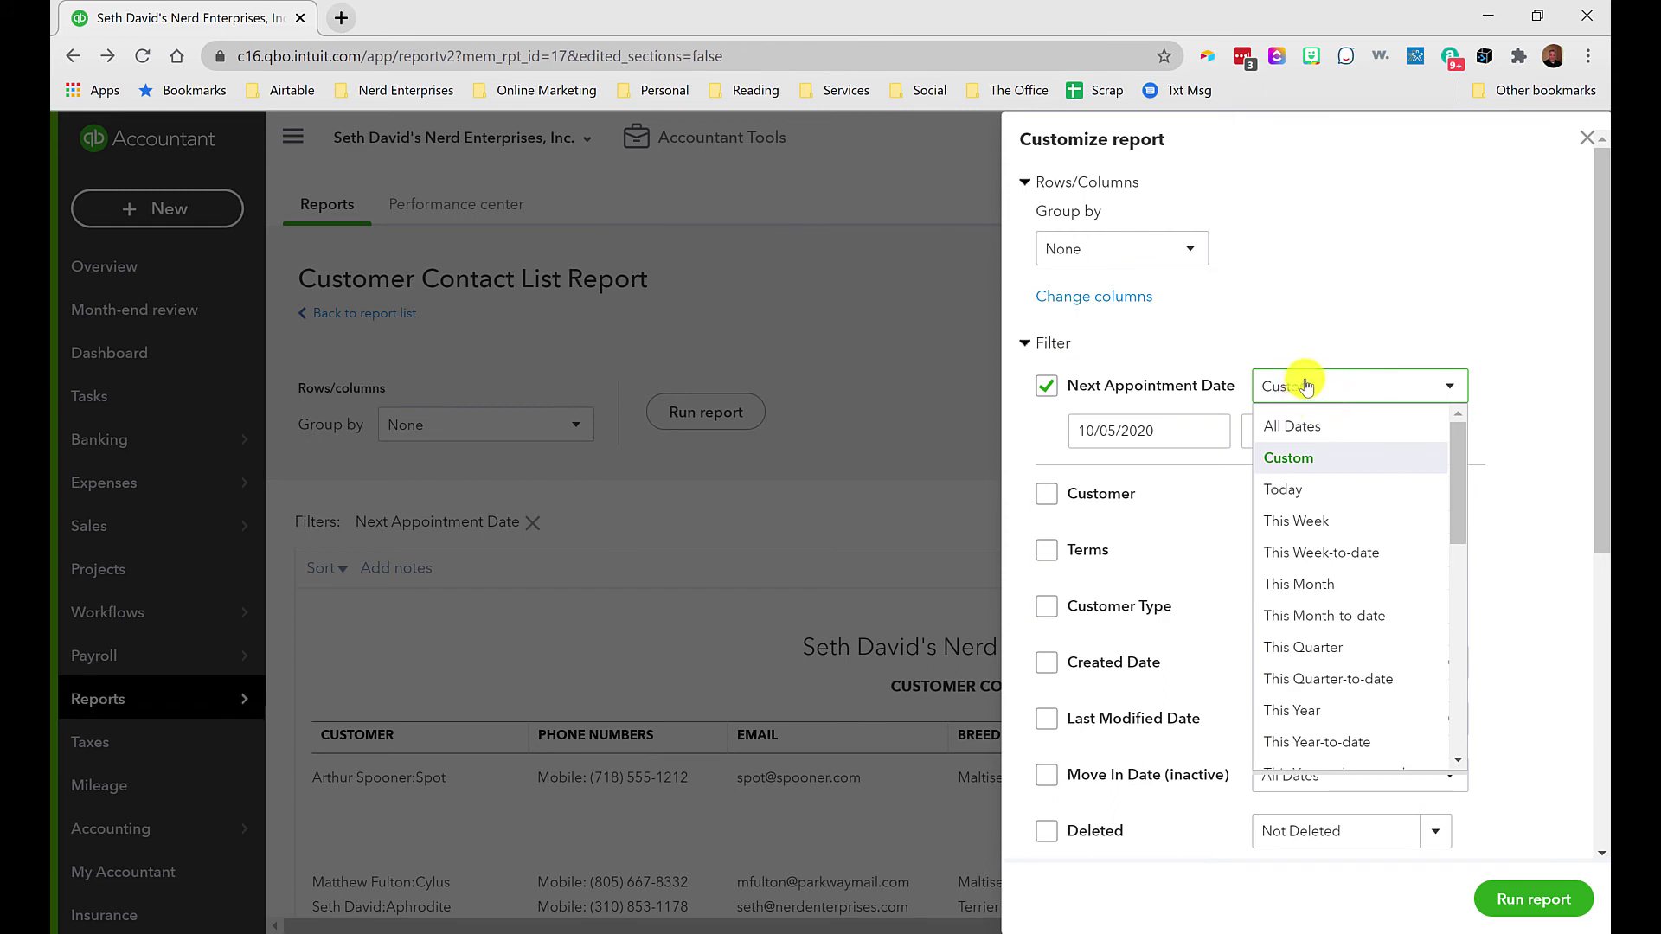
{"action": "left_click", "coordinate": [1355, 284]}
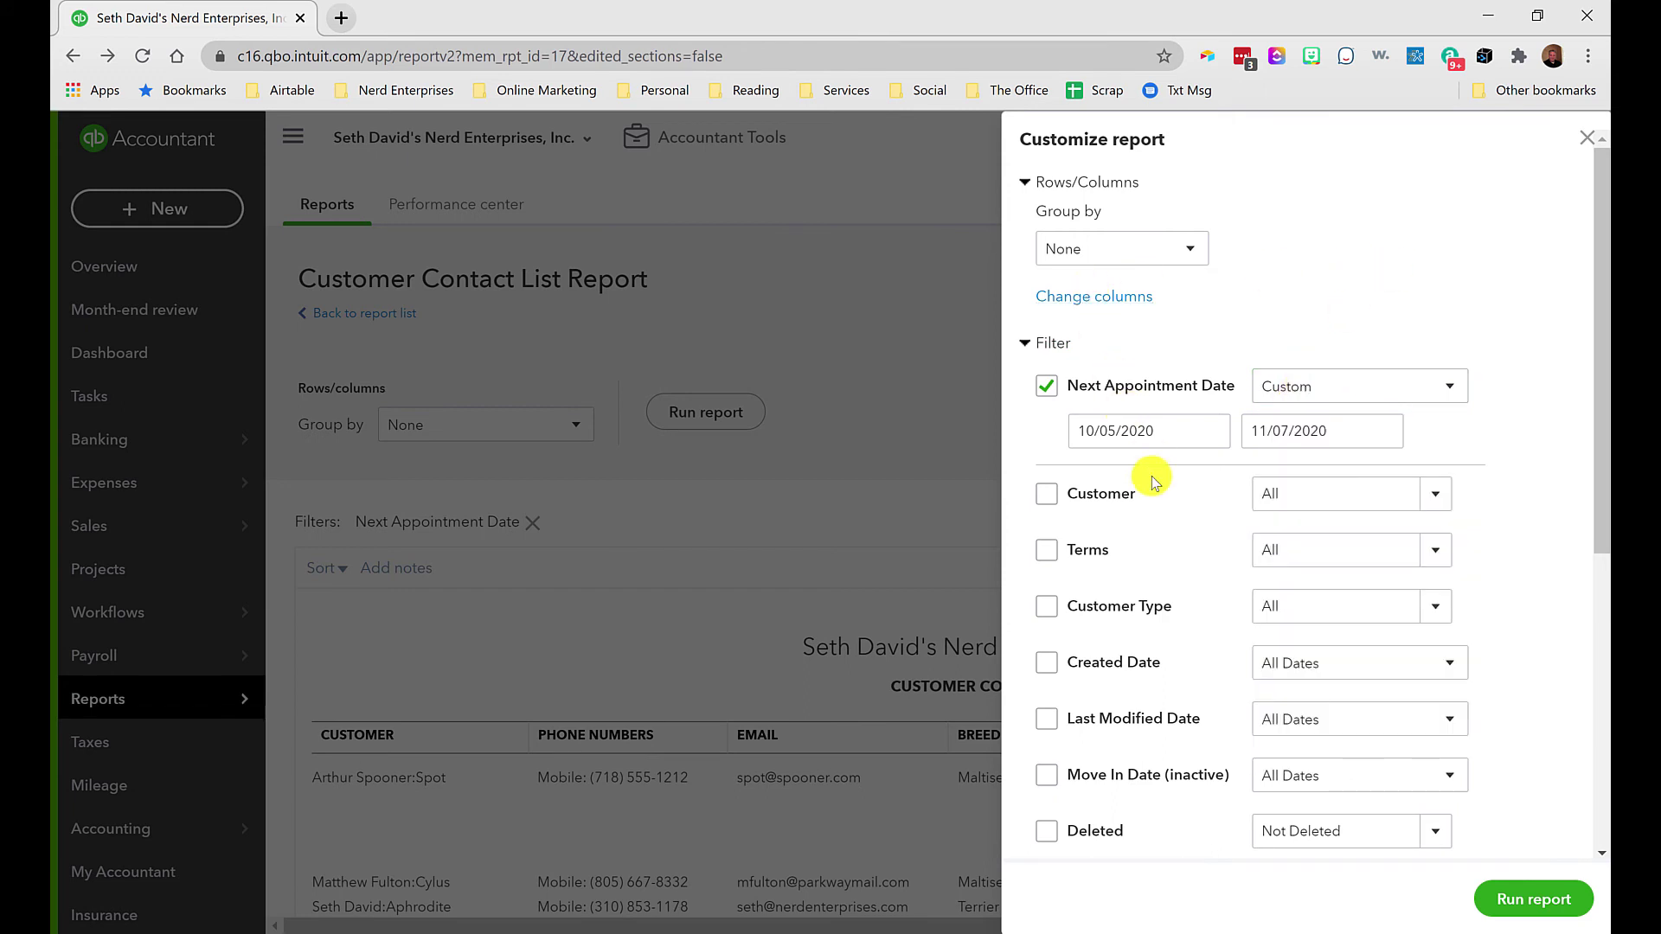
{"action": "scroll", "coordinate": [1155, 511], "scroll_direction": "down", "scroll_amount": 3}
{"action": "scroll", "coordinate": [1150, 493], "scroll_direction": "up", "scroll_amount": 3}
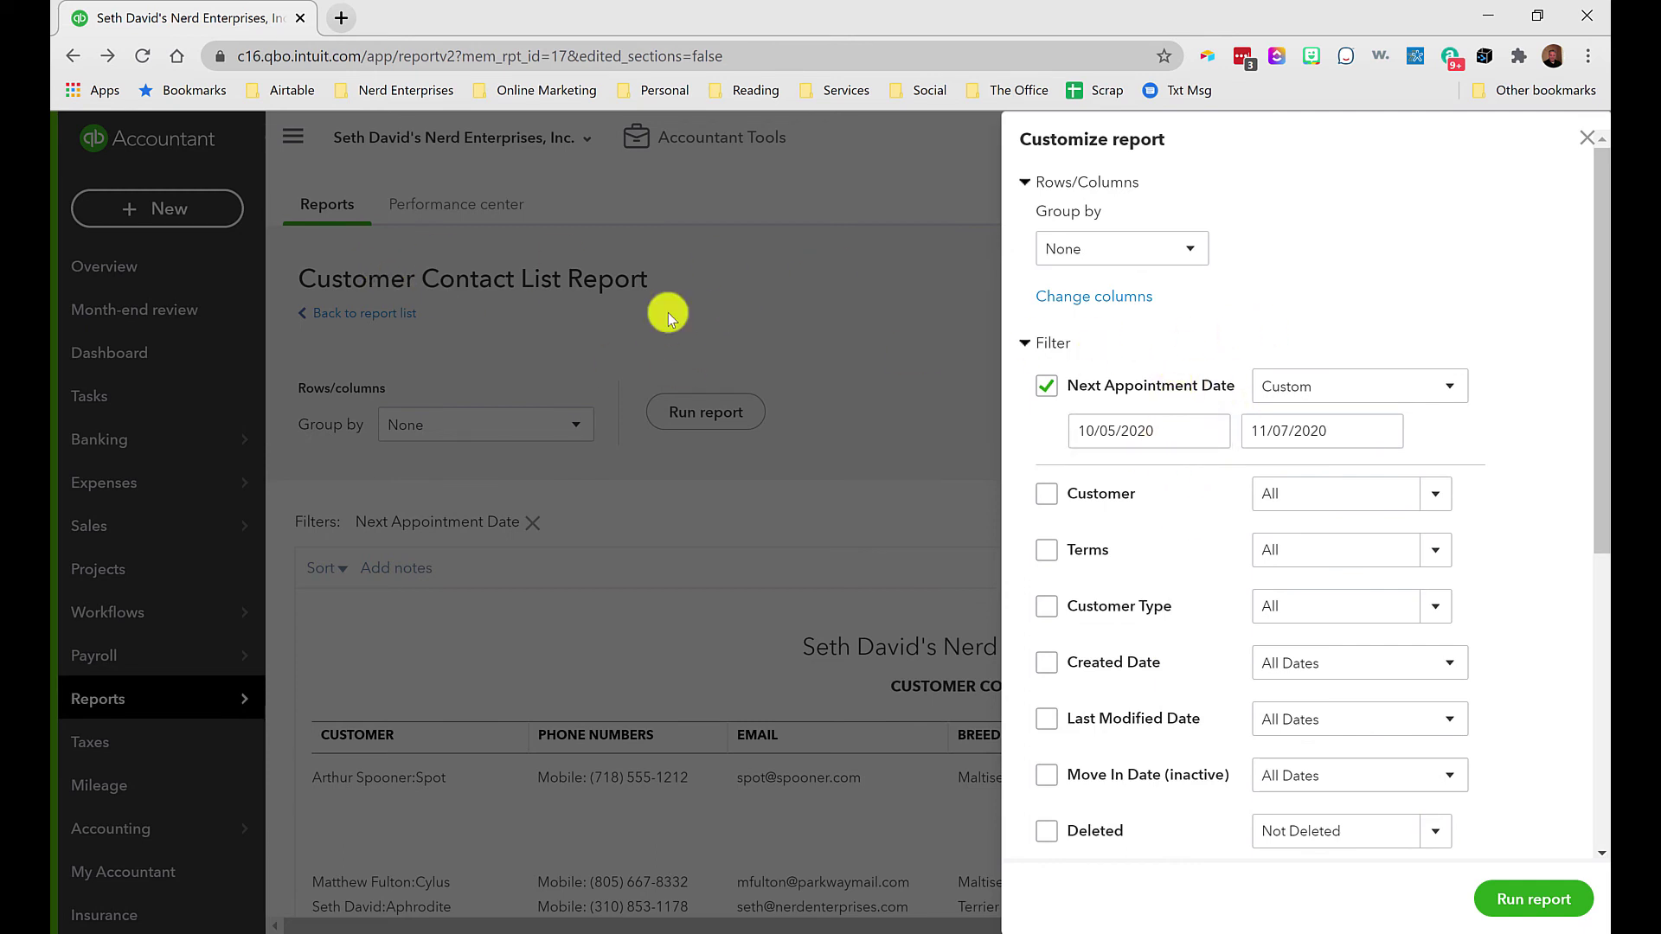
{"action": "left_click", "coordinate": [1588, 141]}
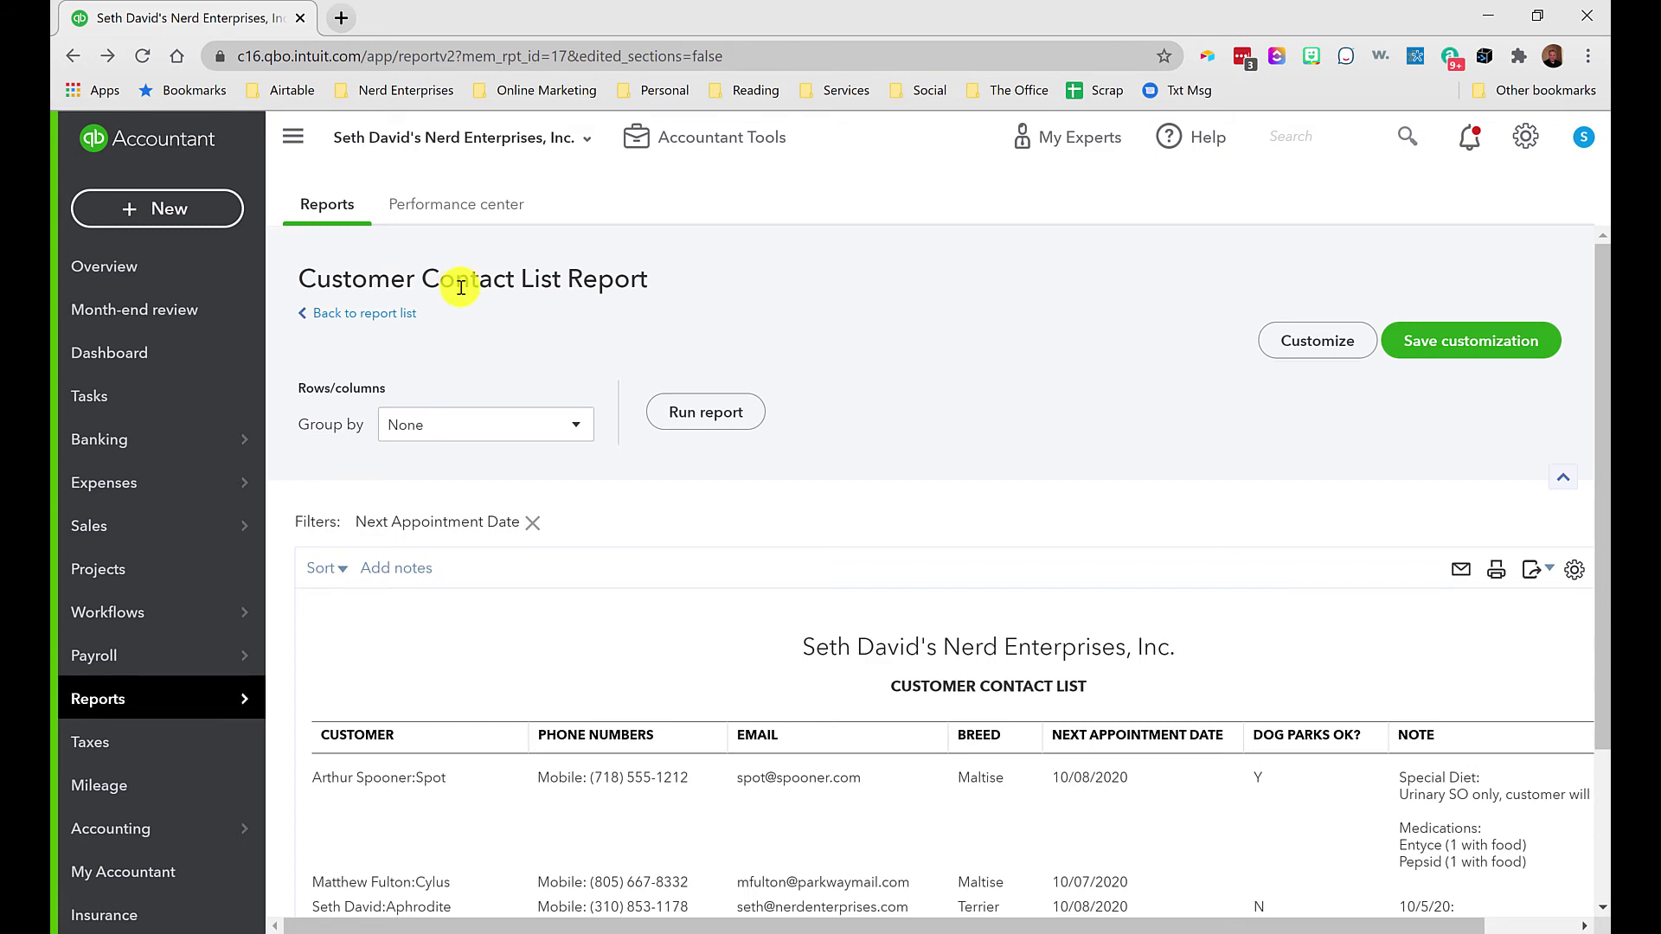
Review the selected and available columns in the Customer Contact List report's customization and close it unchanged
{"action": "left_click", "coordinate": [1317, 340]}
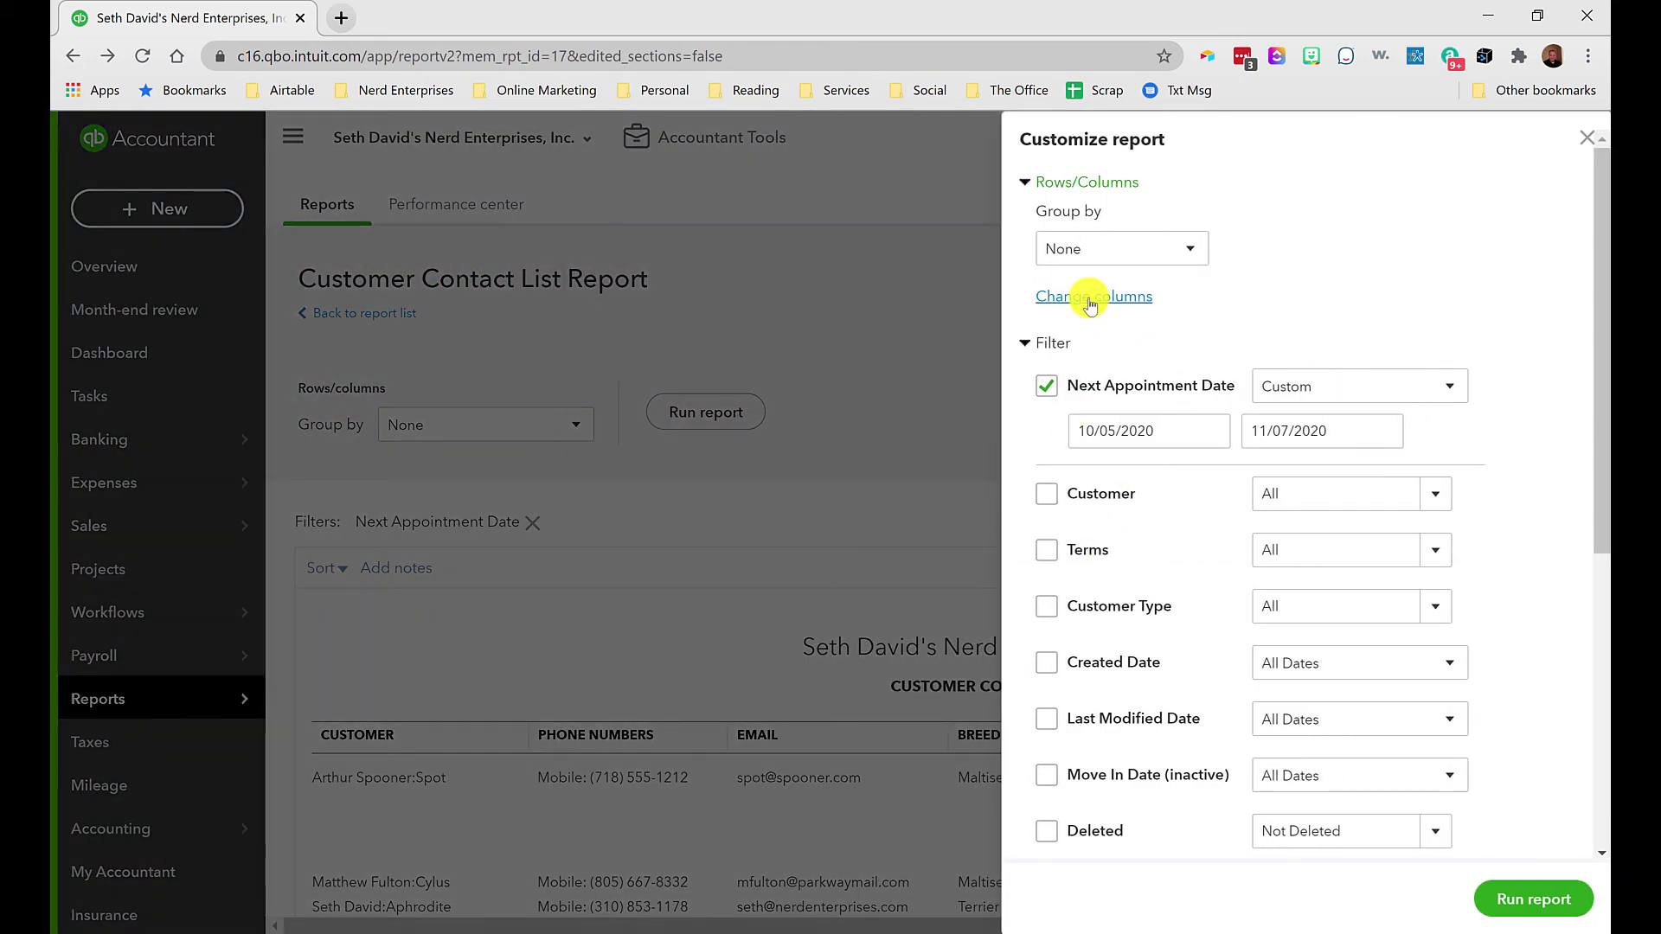
{"action": "left_click", "coordinate": [1090, 298]}
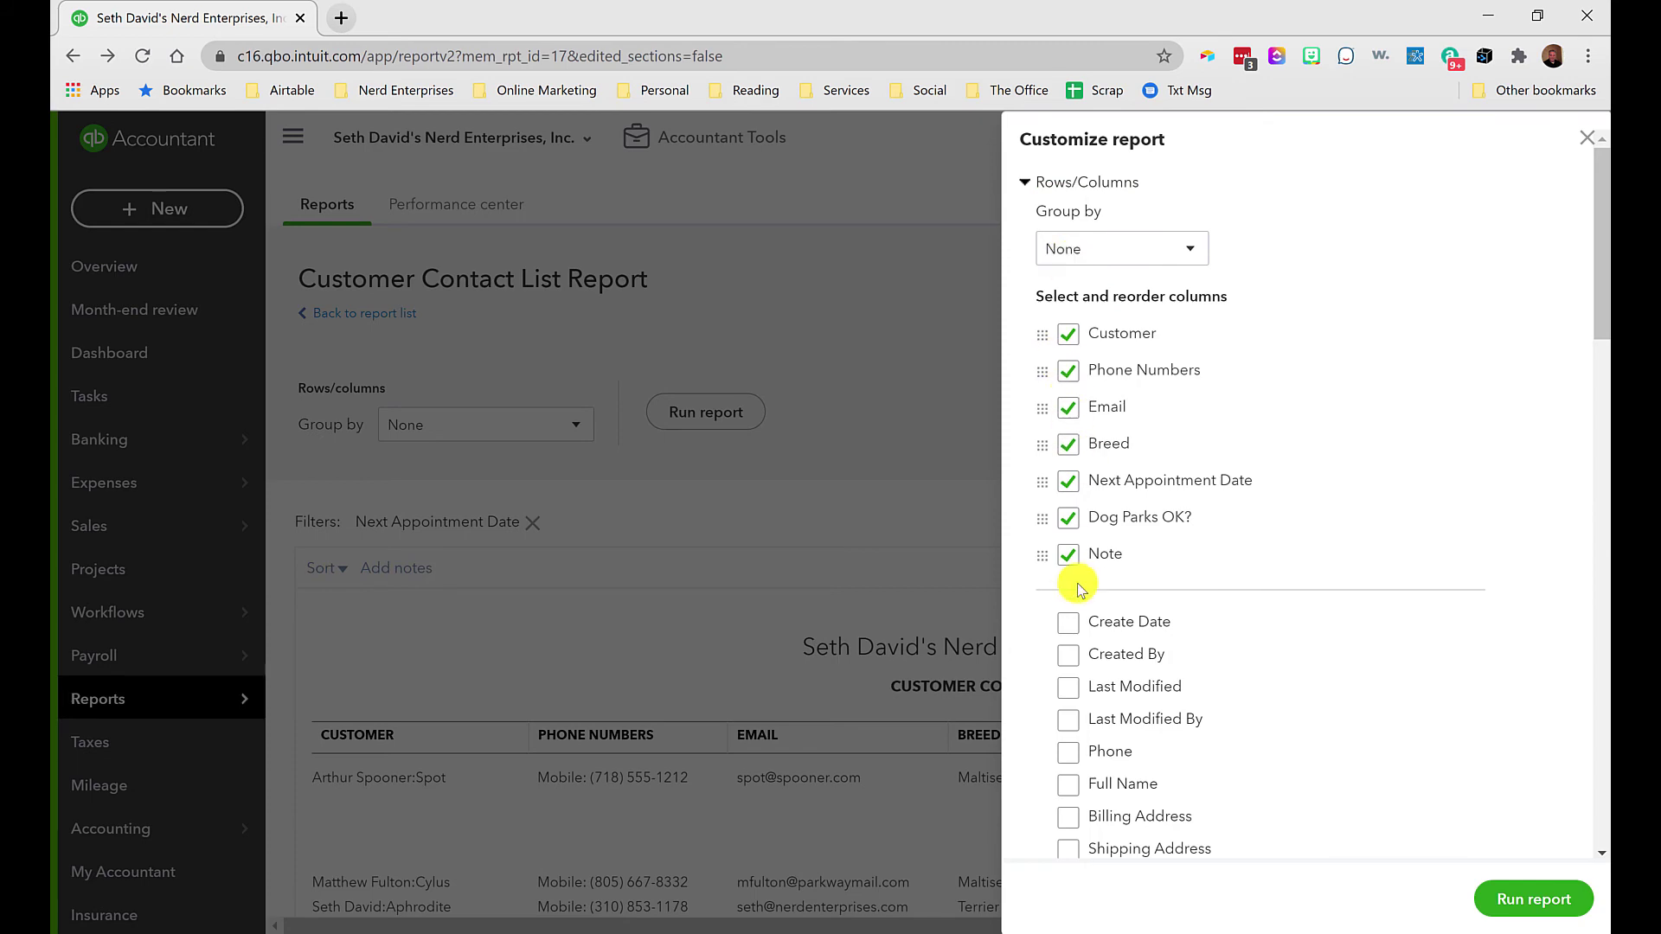
{"action": "scroll", "coordinate": [1081, 605], "scroll_direction": "down", "scroll_amount": 10}
{"action": "scroll", "coordinate": [1125, 658], "scroll_direction": "up", "scroll_amount": 7}
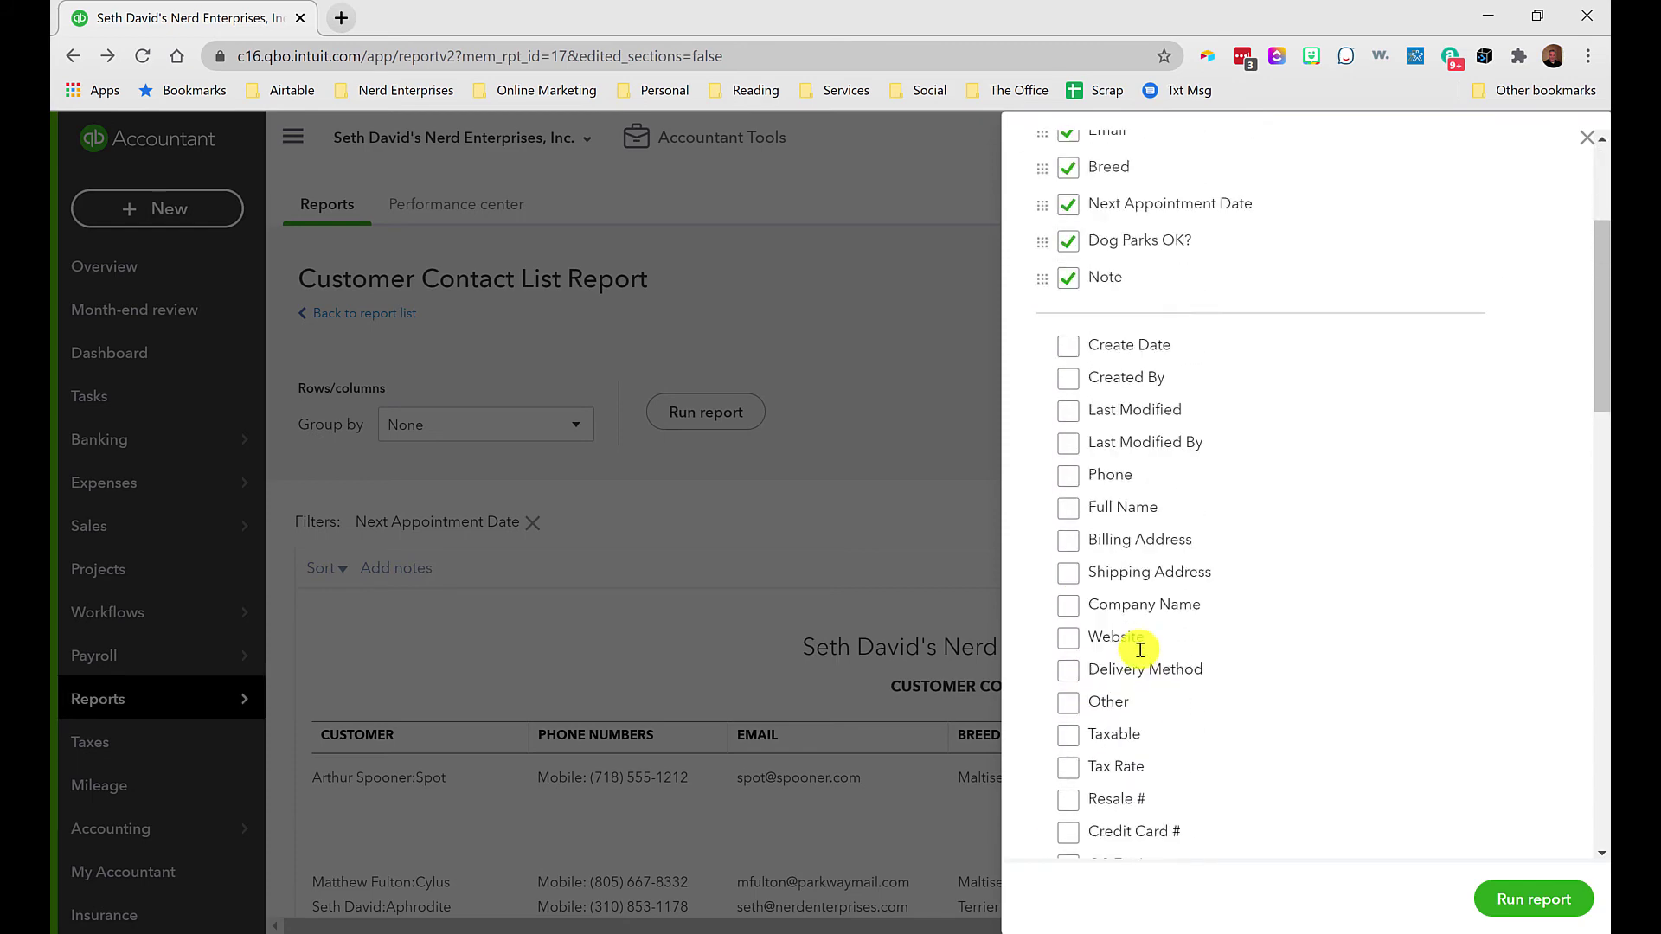
{"action": "scroll", "coordinate": [1140, 650], "scroll_direction": "up", "scroll_amount": 4}
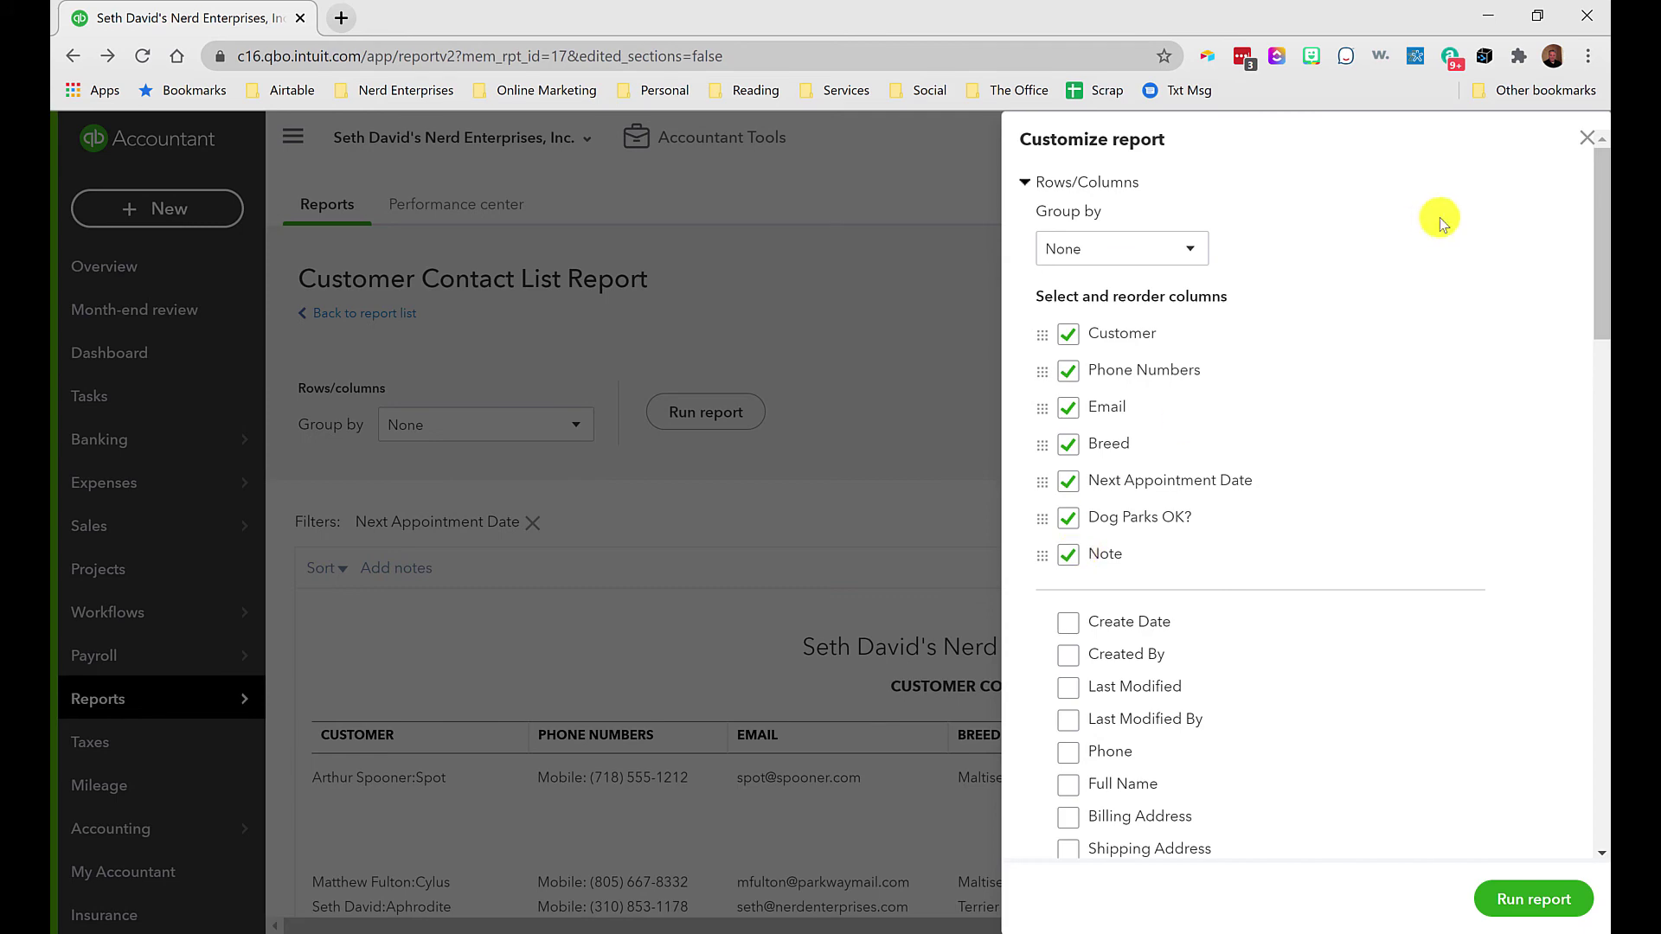
{"action": "left_click", "coordinate": [1588, 143]}
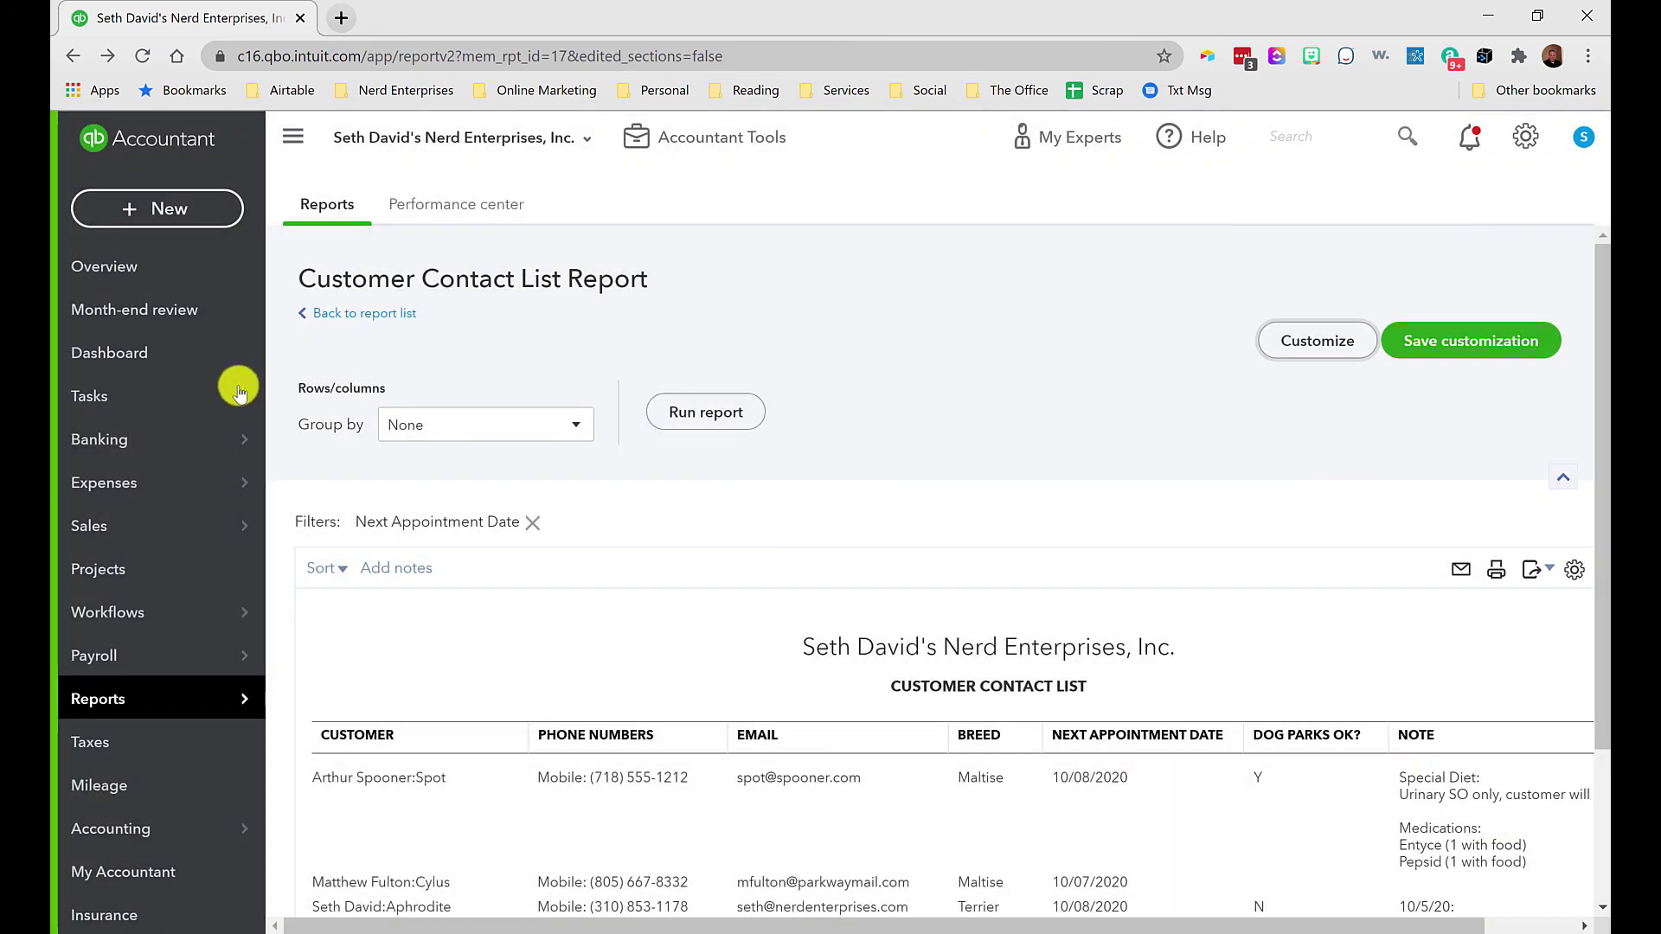
Search the standard reports for the Customer Contact List, open it and look over its default columns
{"action": "left_click", "coordinate": [82, 704]}
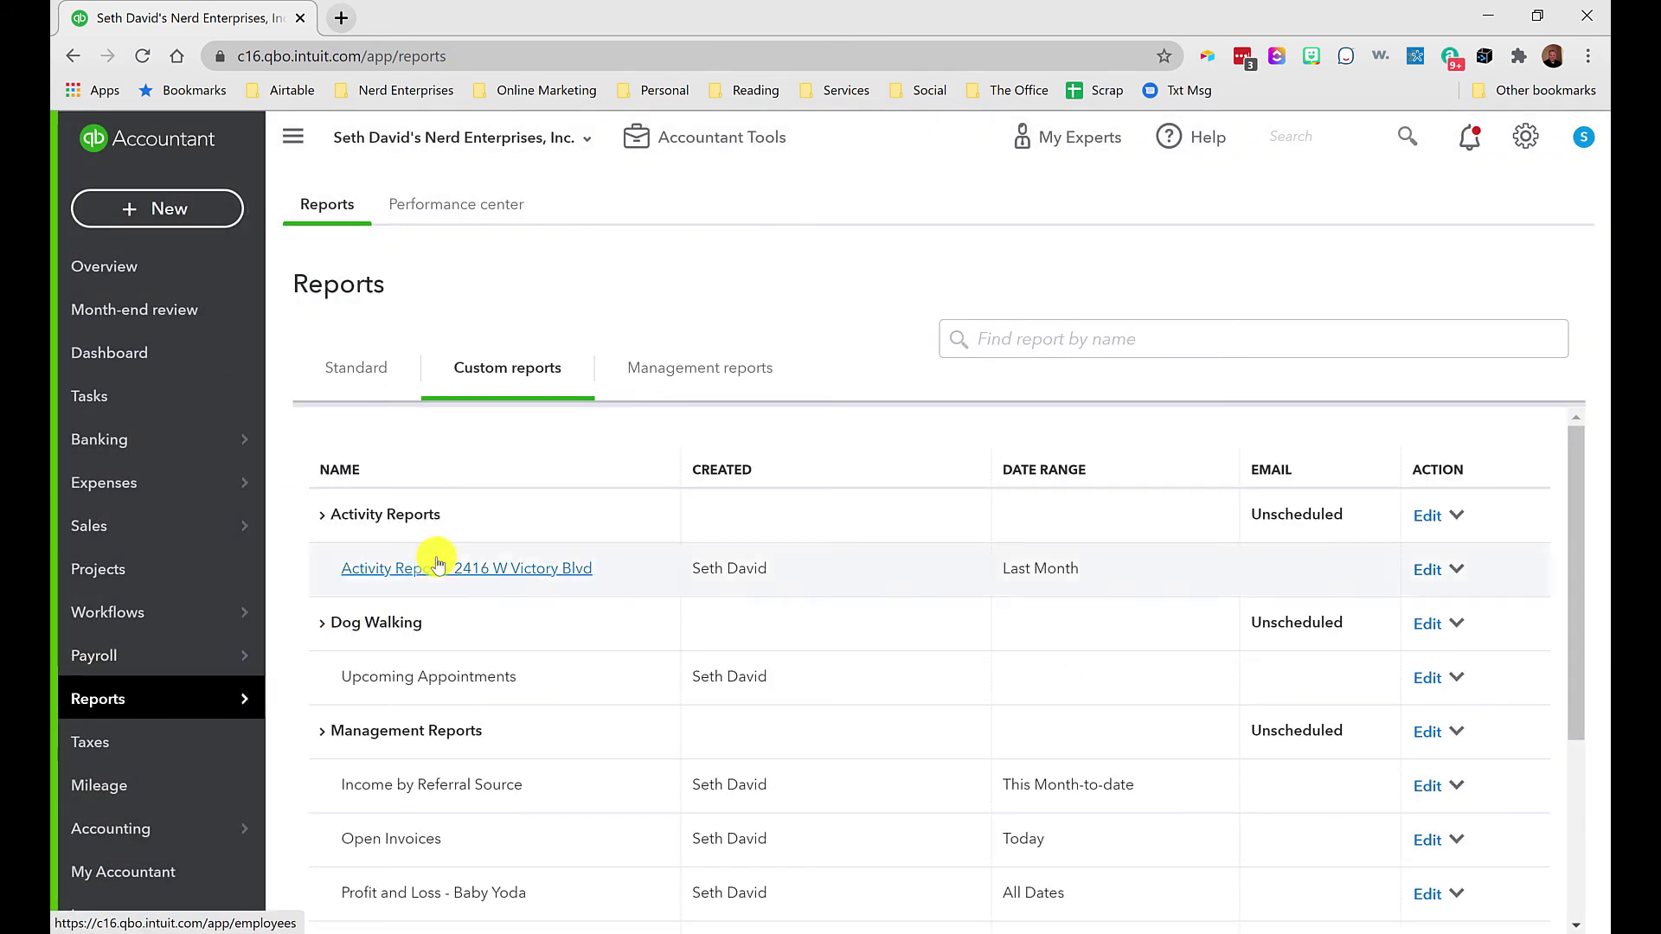
{"action": "left_click", "coordinate": [337, 373]}
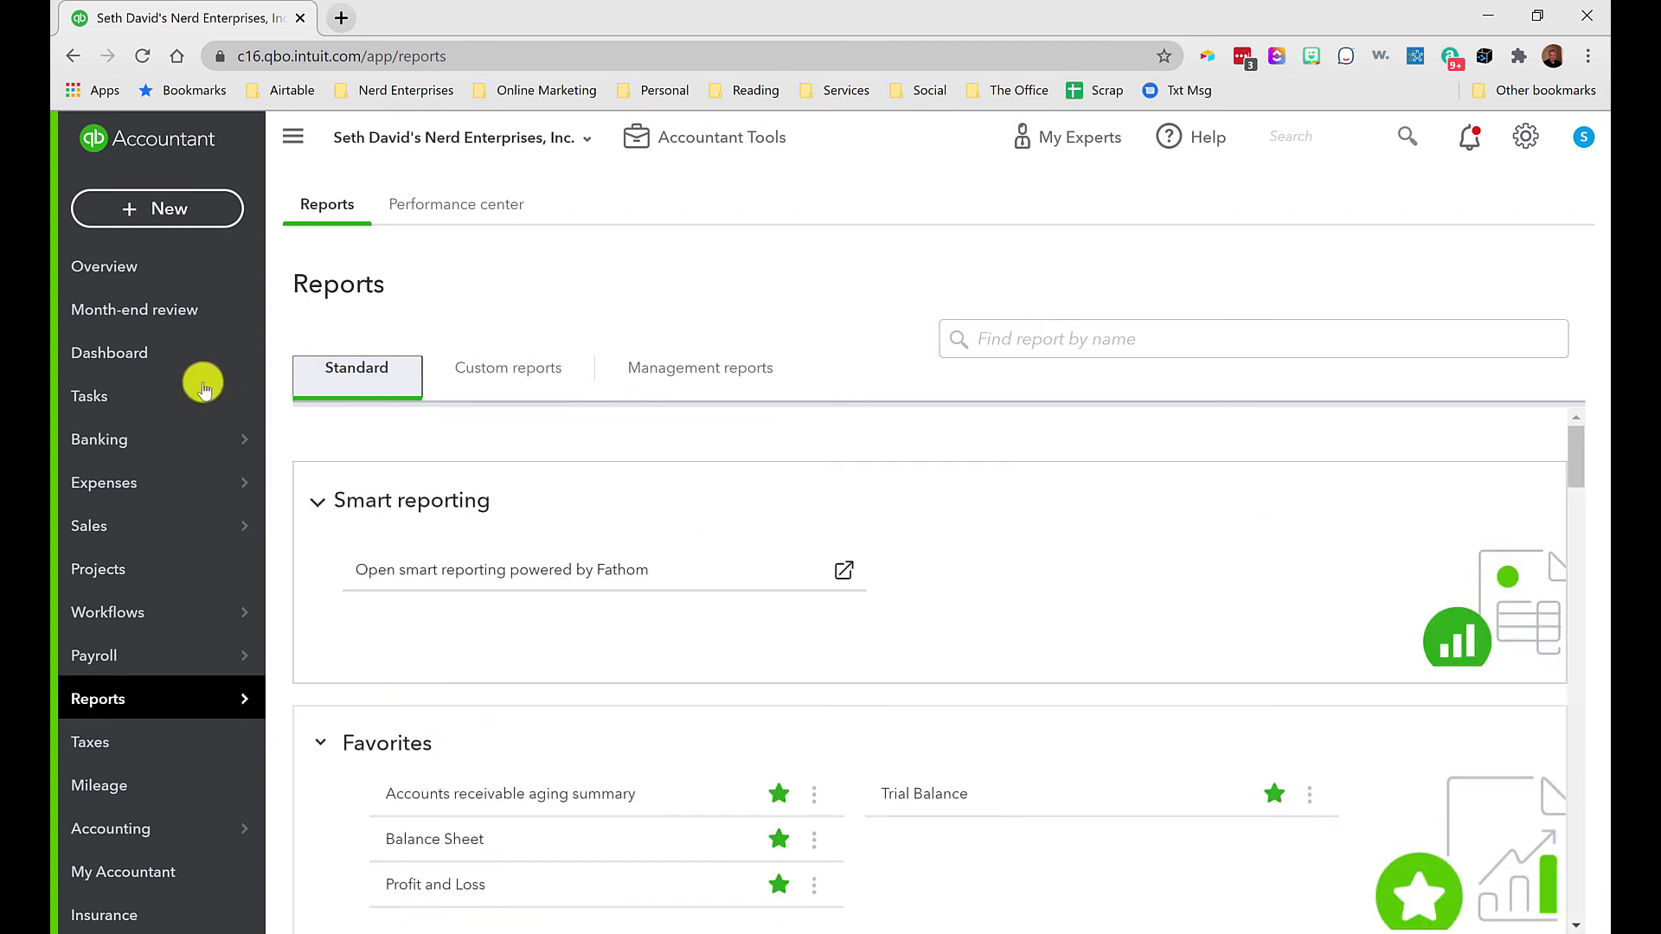
{"action": "left_click", "coordinate": [1059, 336]}
{"action": "type", "text": "Custom"}
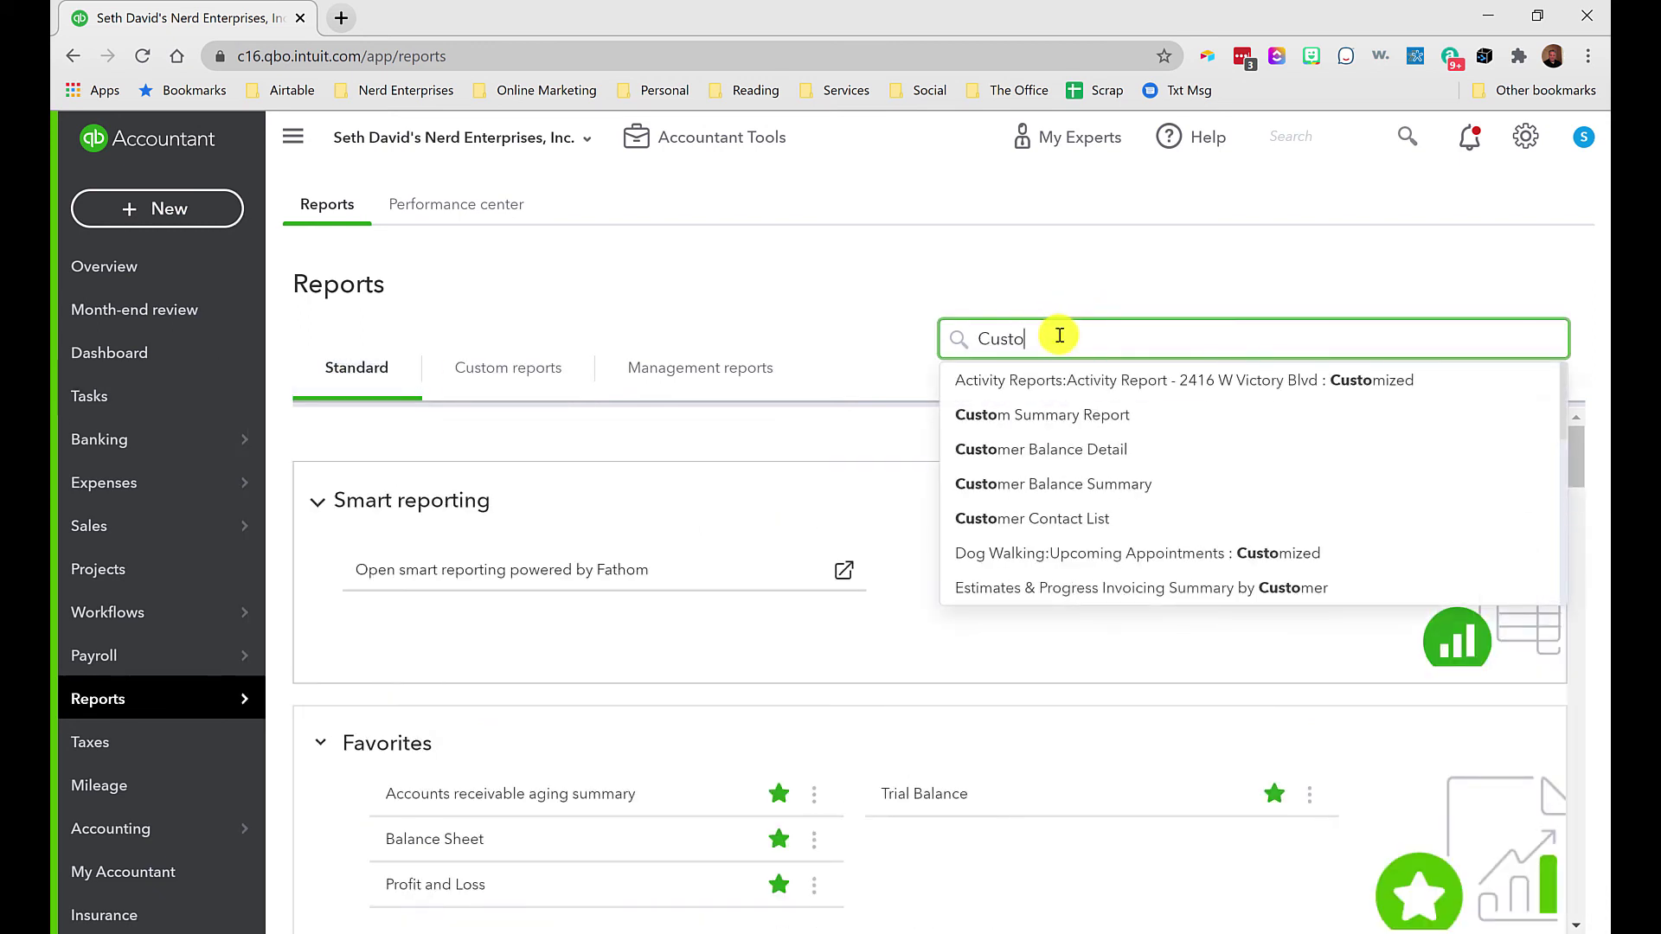
{"action": "left_click", "coordinate": [1053, 525]}
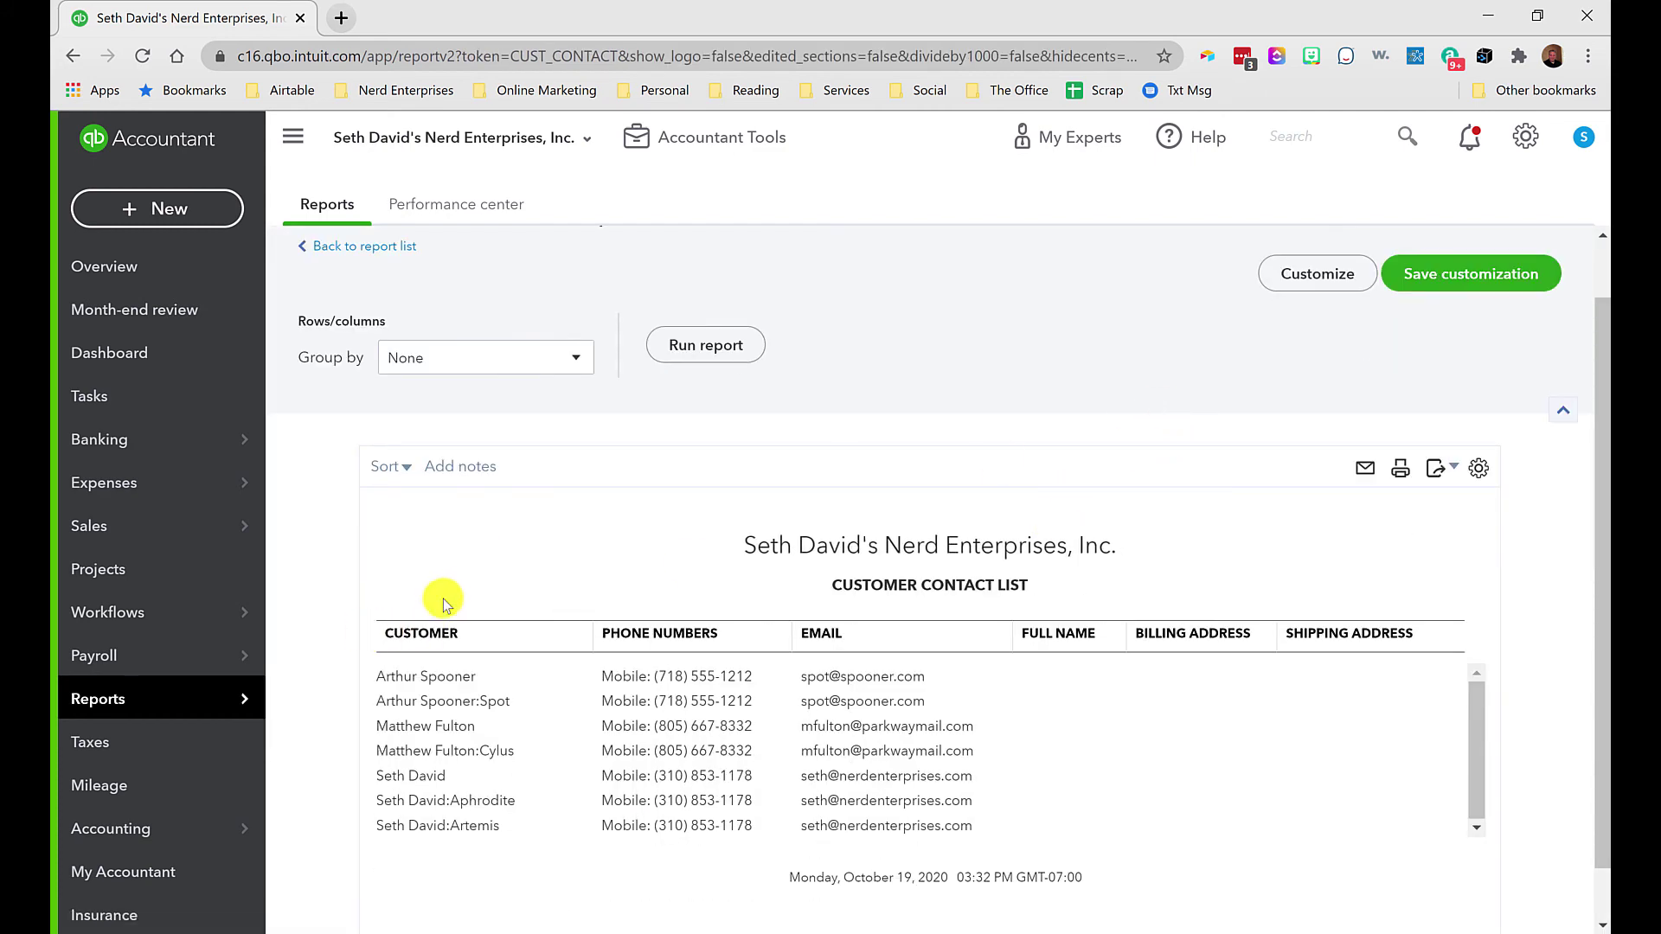
{"action": "scroll", "coordinate": [776, 727], "scroll_direction": "down", "scroll_amount": 1}
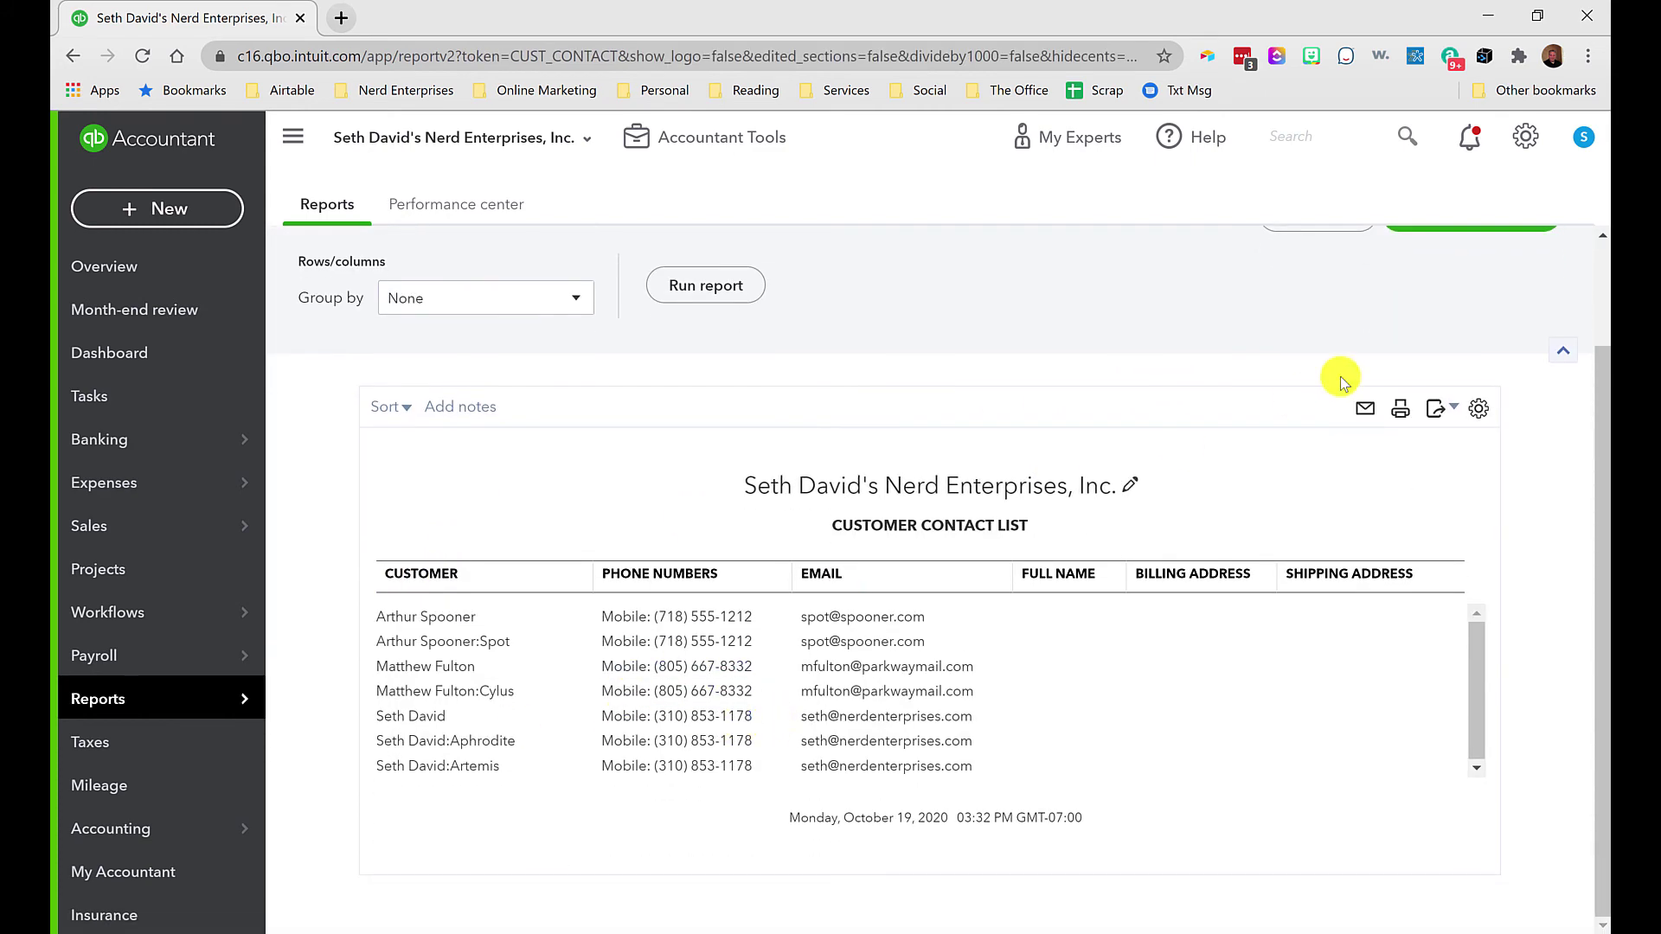
{"action": "scroll", "coordinate": [1423, 363], "scroll_direction": "up", "scroll_amount": 2}
Check the customization options and the report groups offered for saving the Customer Contact List, and leave without saving
{"action": "left_click", "coordinate": [1316, 341]}
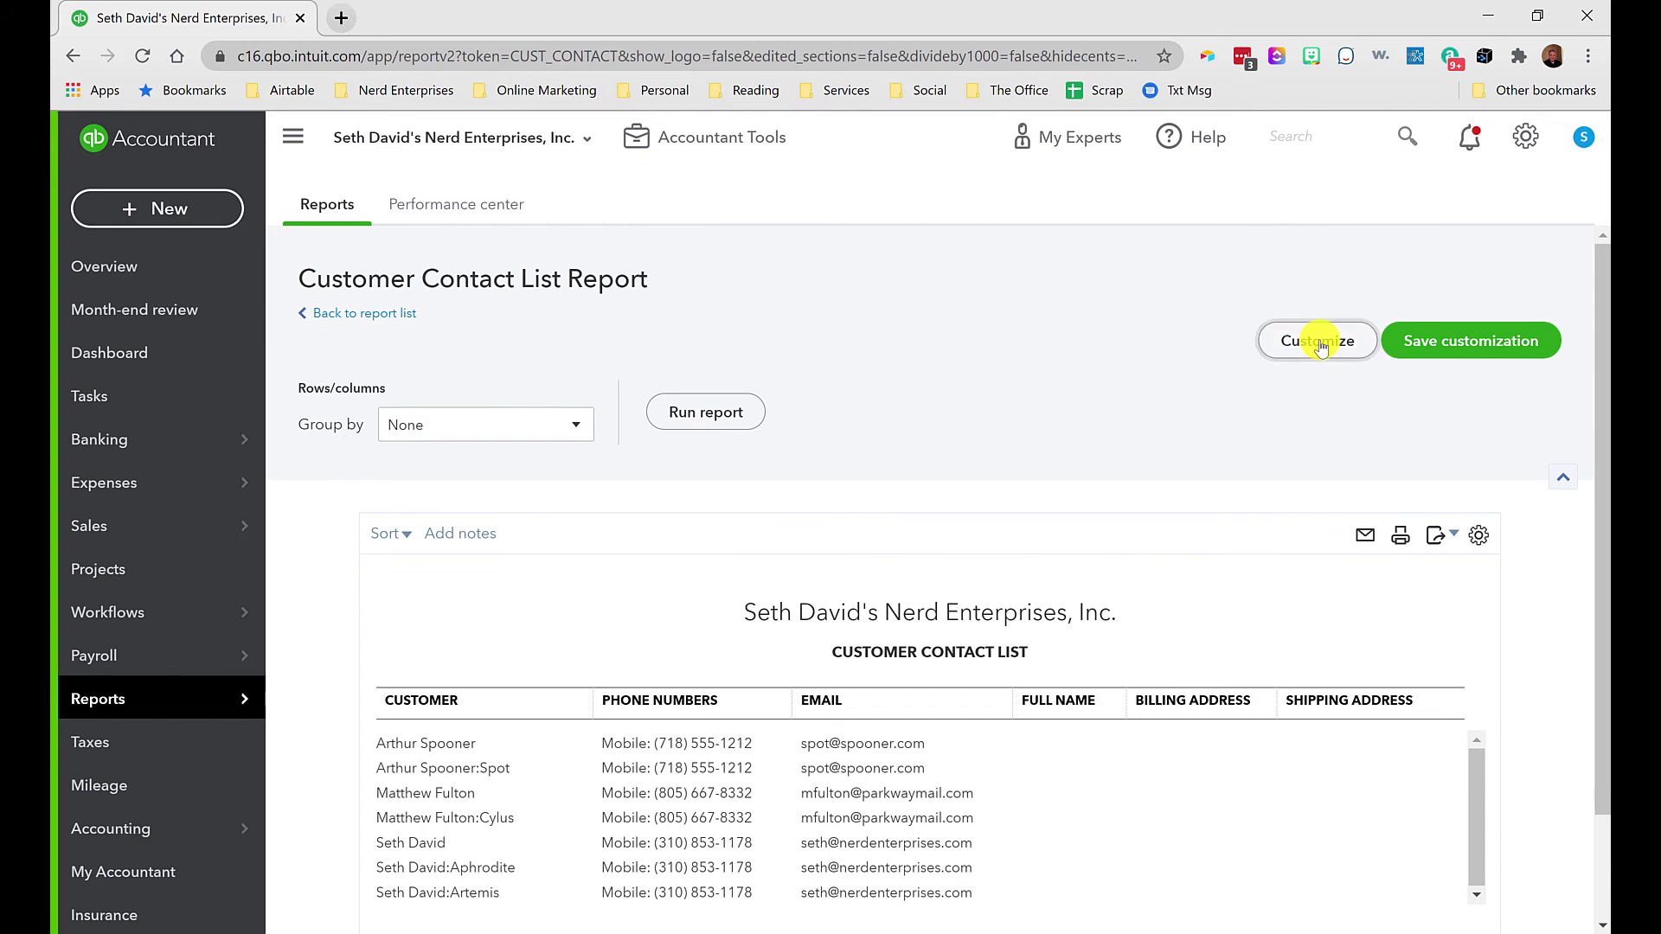
{"action": "left_click", "coordinate": [1588, 140]}
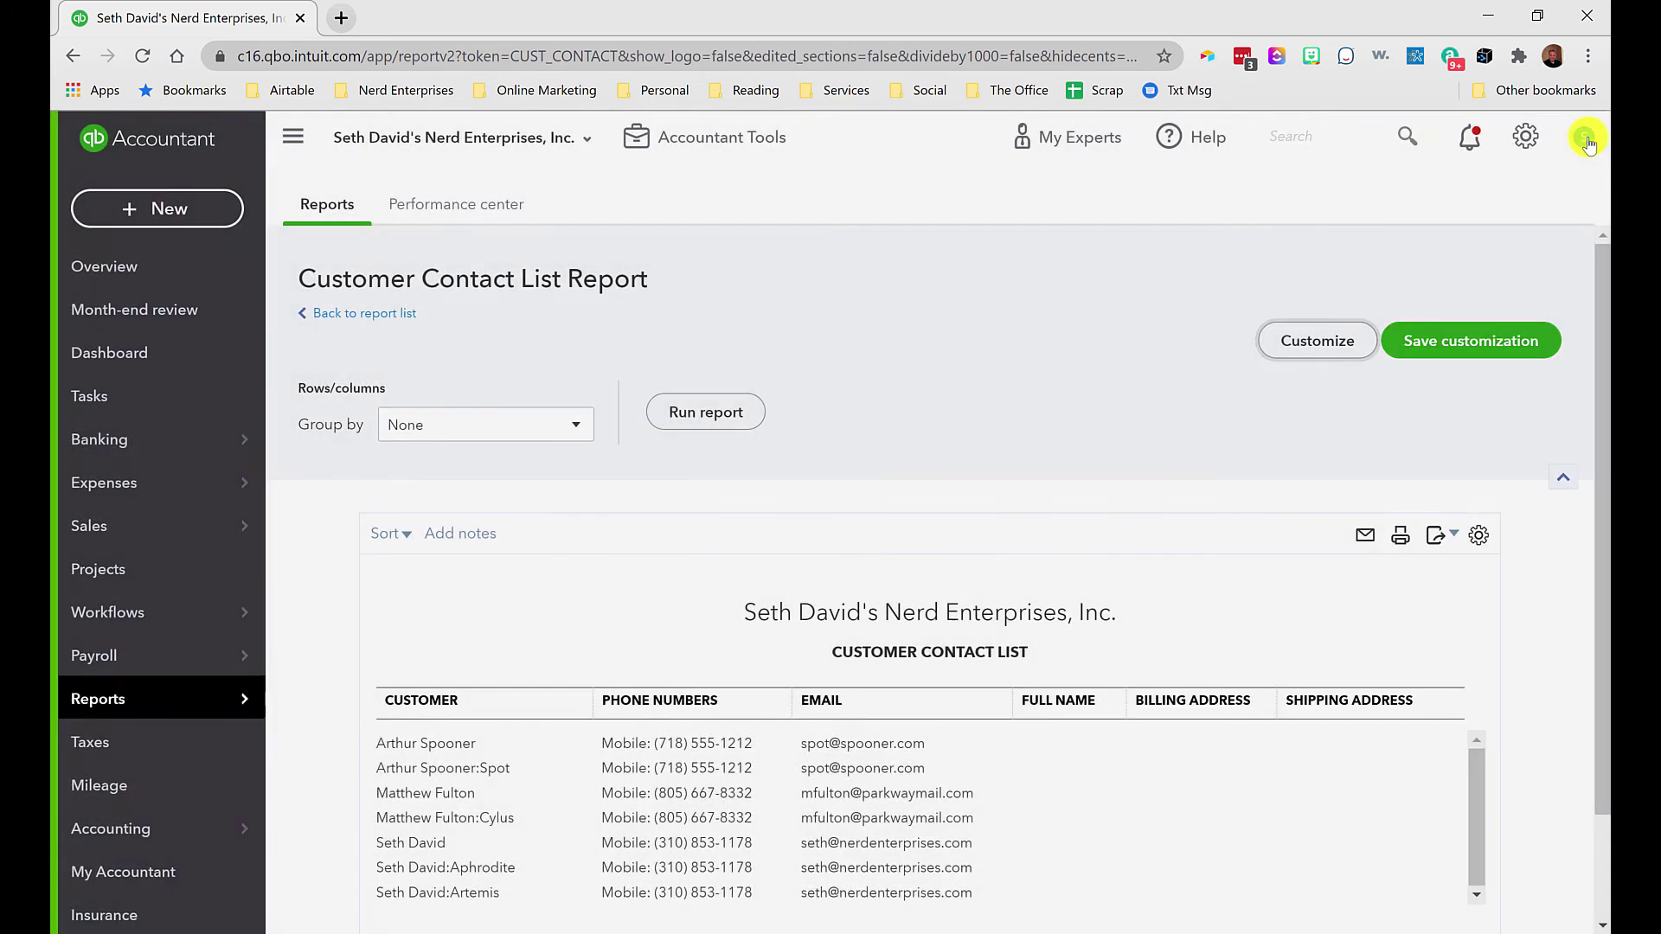
{"action": "left_click", "coordinate": [1429, 352]}
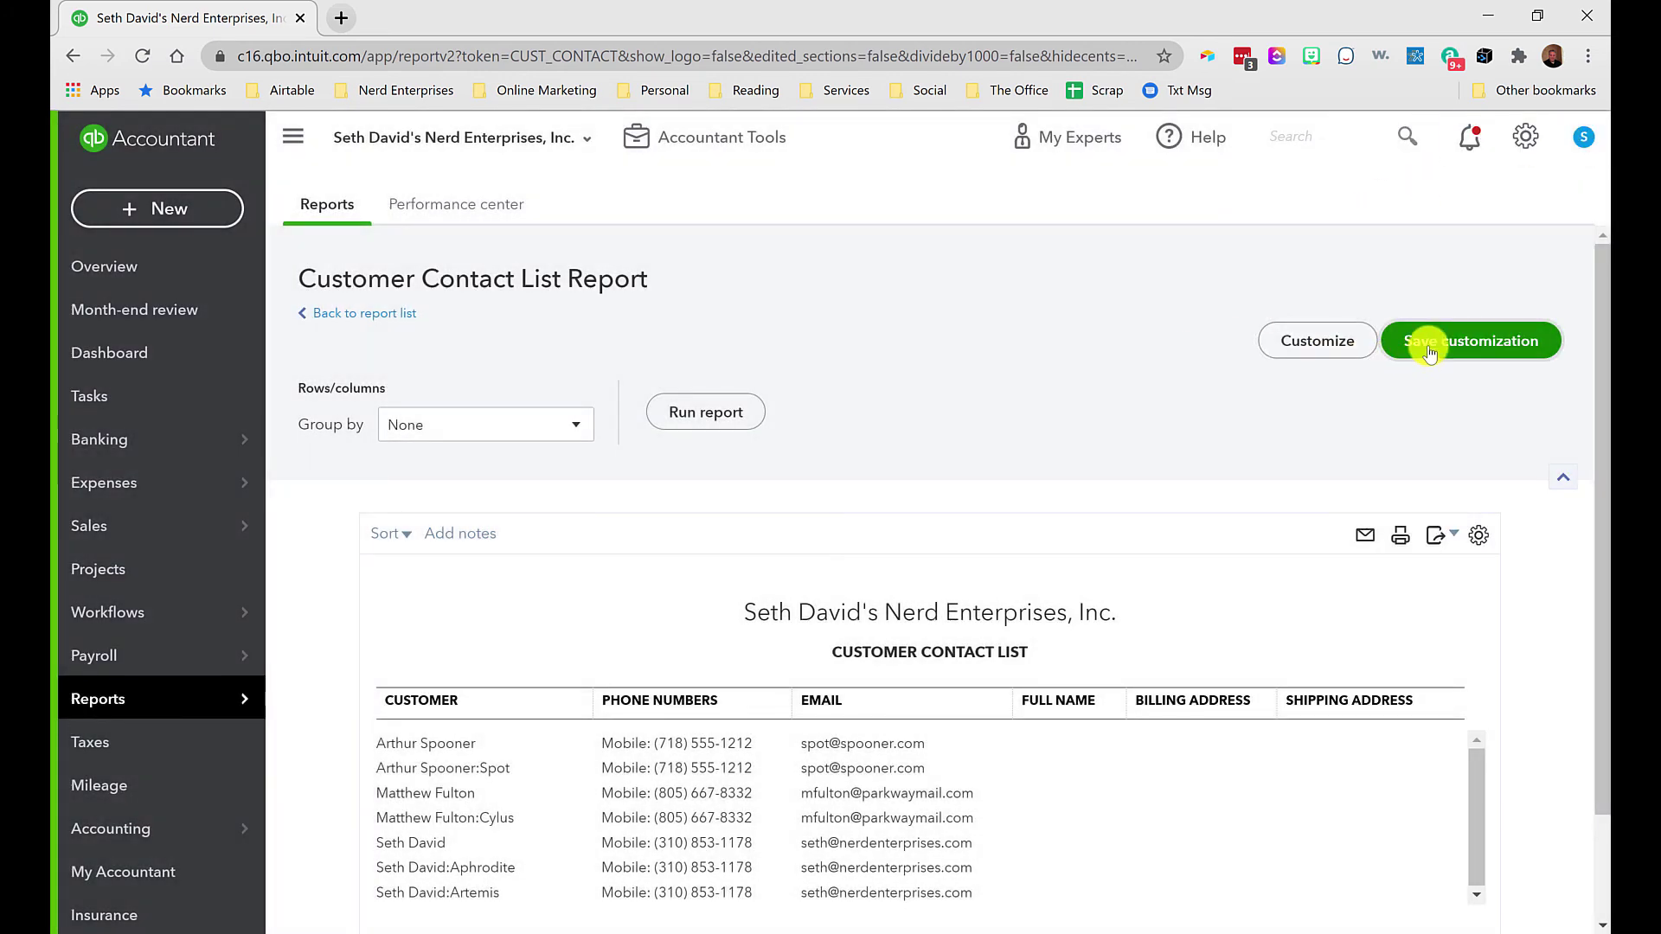
{"action": "left_click", "coordinate": [1411, 522]}
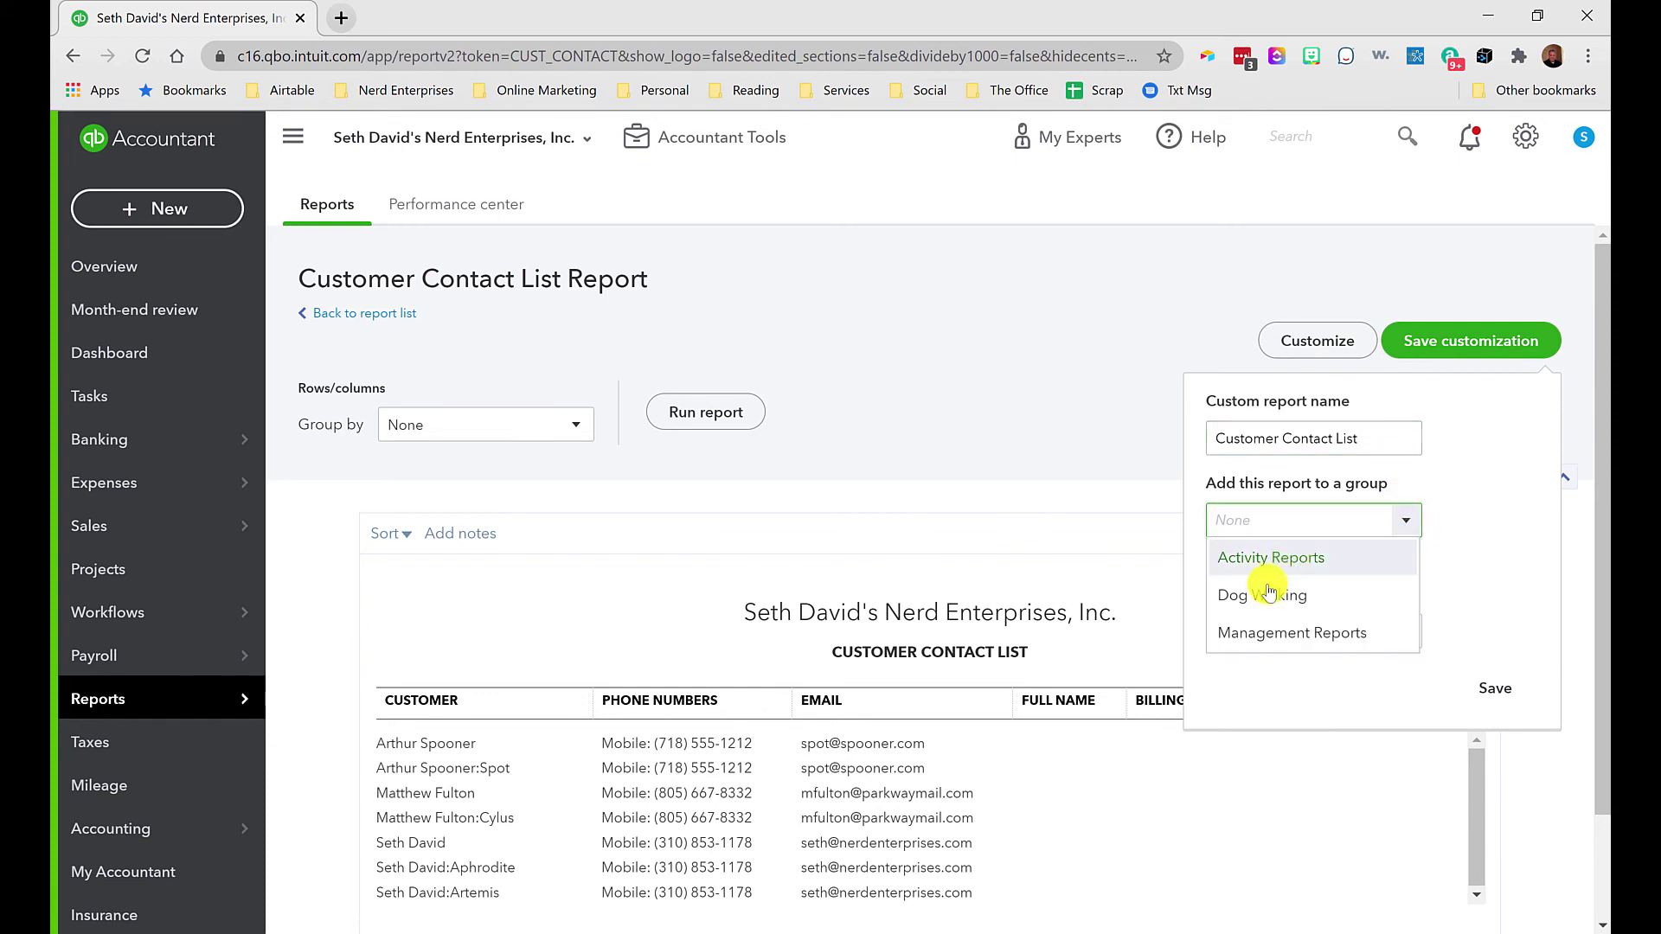
{"action": "left_click", "coordinate": [967, 340]}
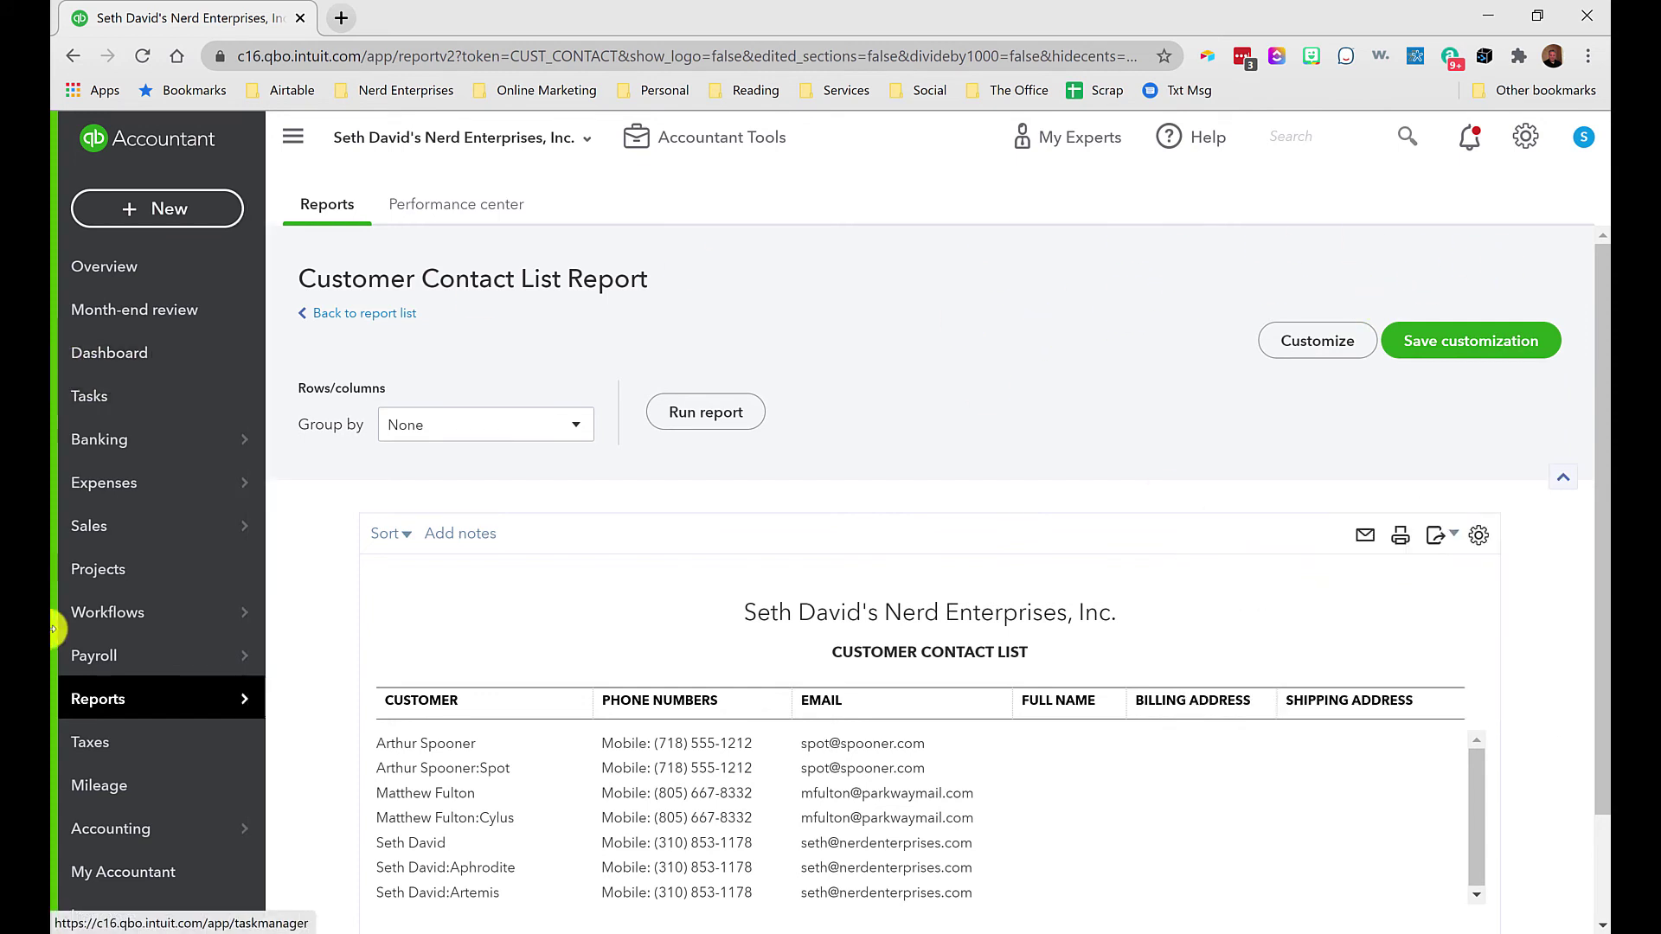
Open the Income by Referral Source report from the Management Reports group of custom reports, grouped by Referral Source
{"action": "left_click", "coordinate": [89, 708]}
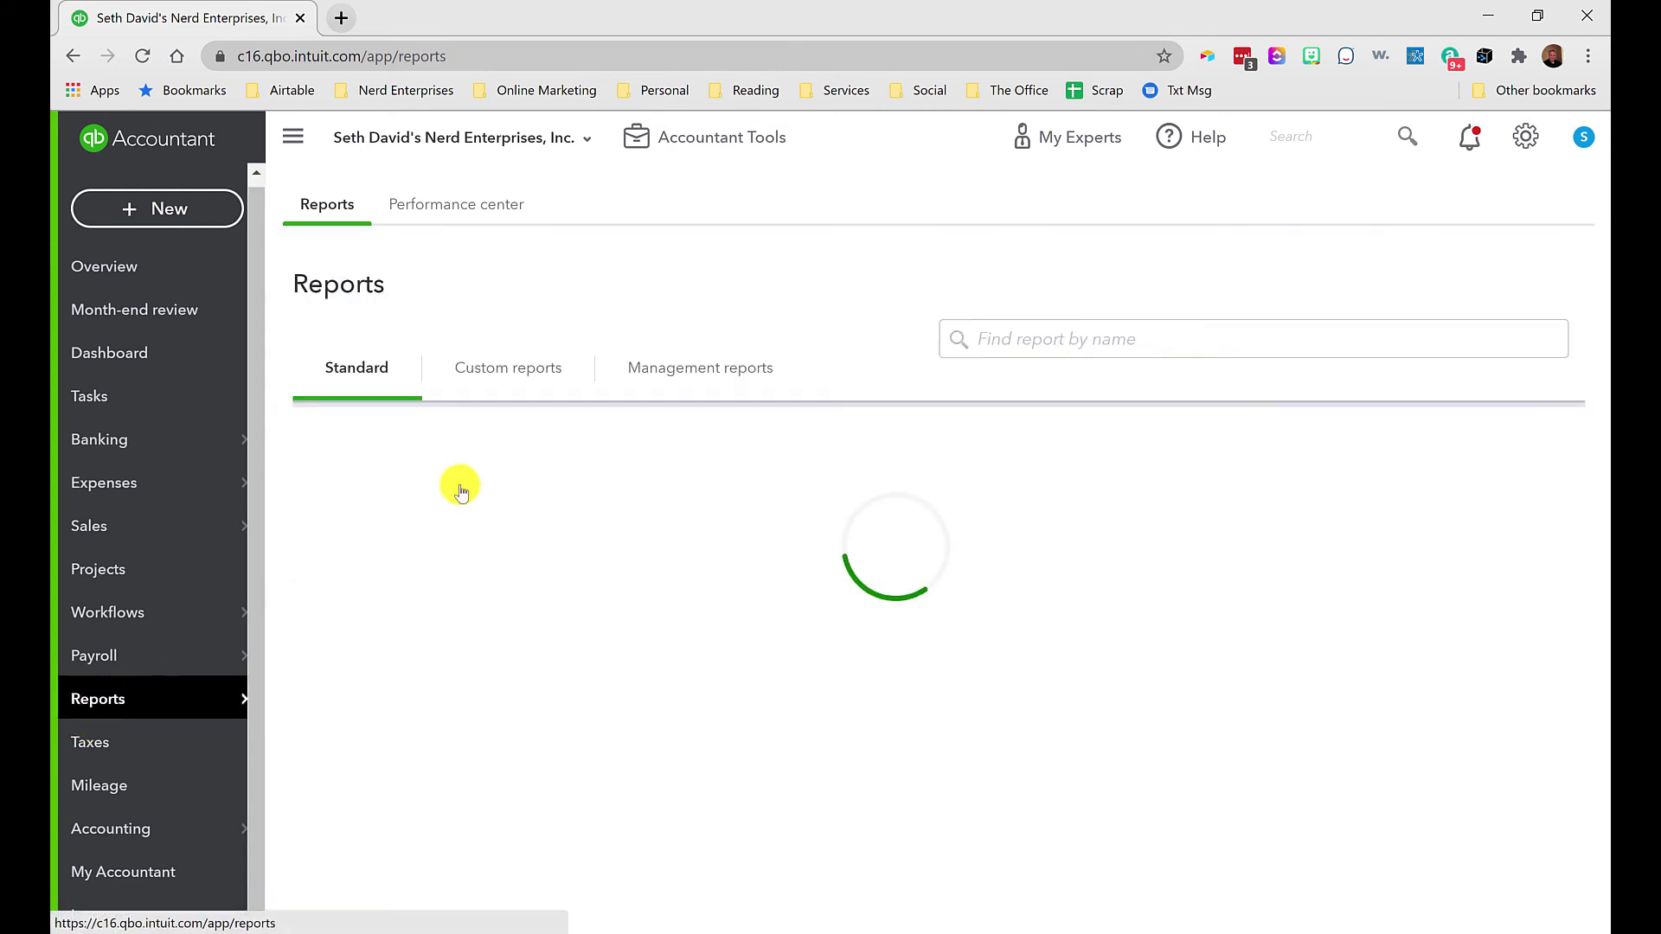
{"action": "left_click", "coordinate": [510, 374]}
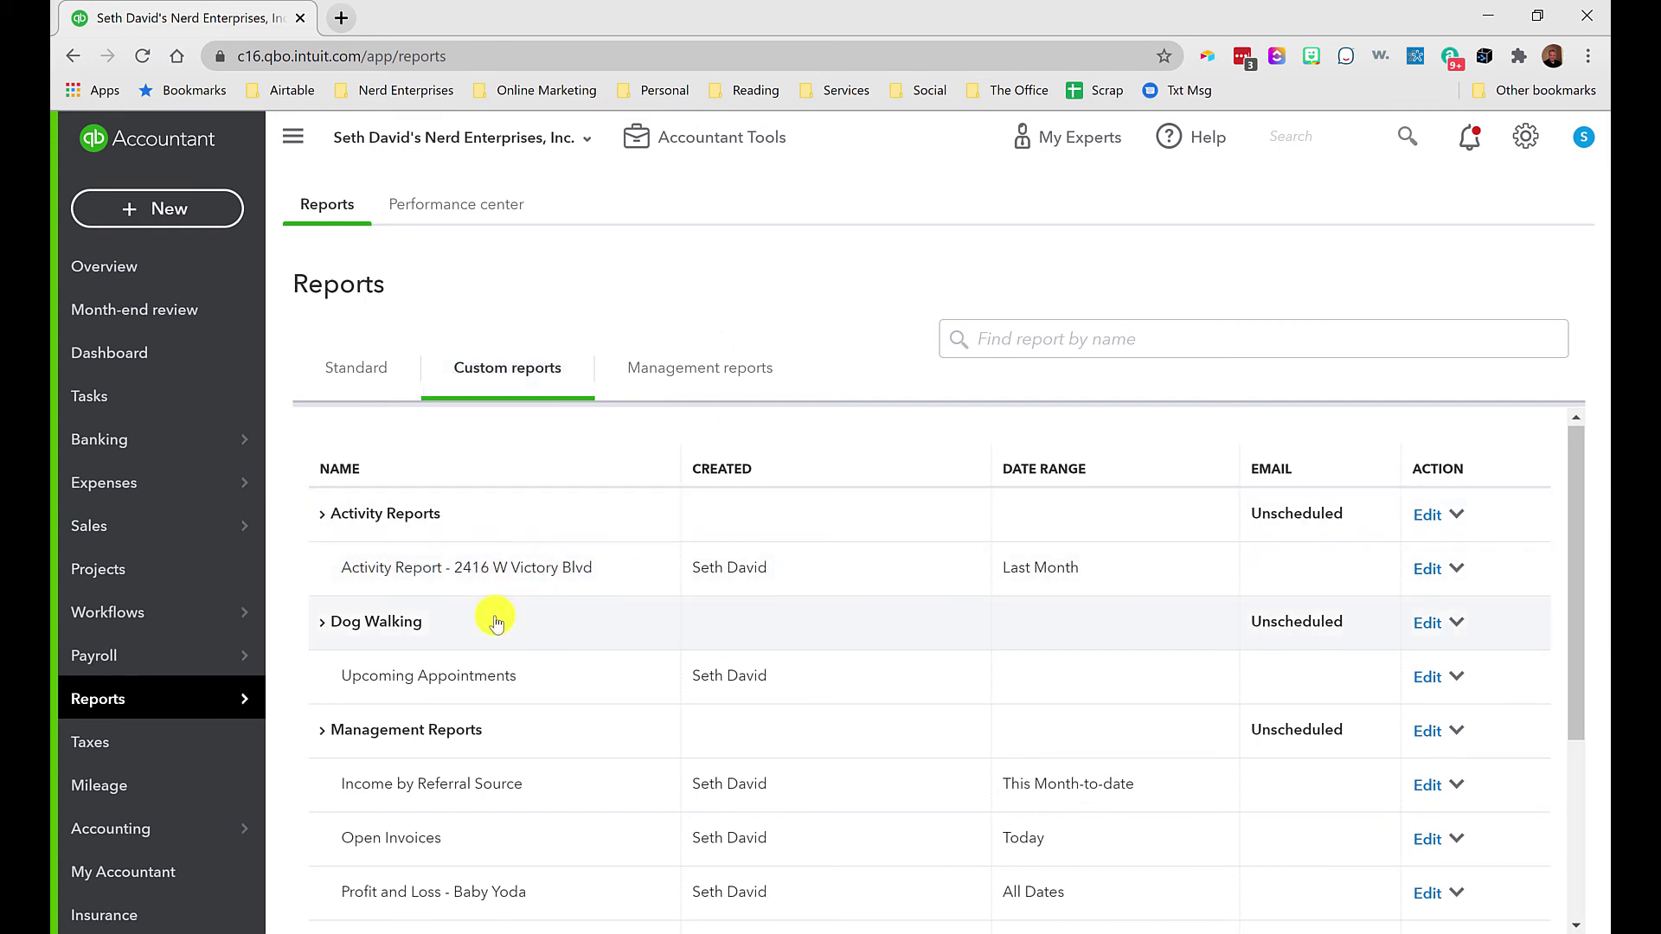
{"action": "scroll", "coordinate": [489, 621], "scroll_direction": "down", "scroll_amount": 1}
{"action": "scroll", "coordinate": [498, 627], "scroll_direction": "up", "scroll_amount": 1}
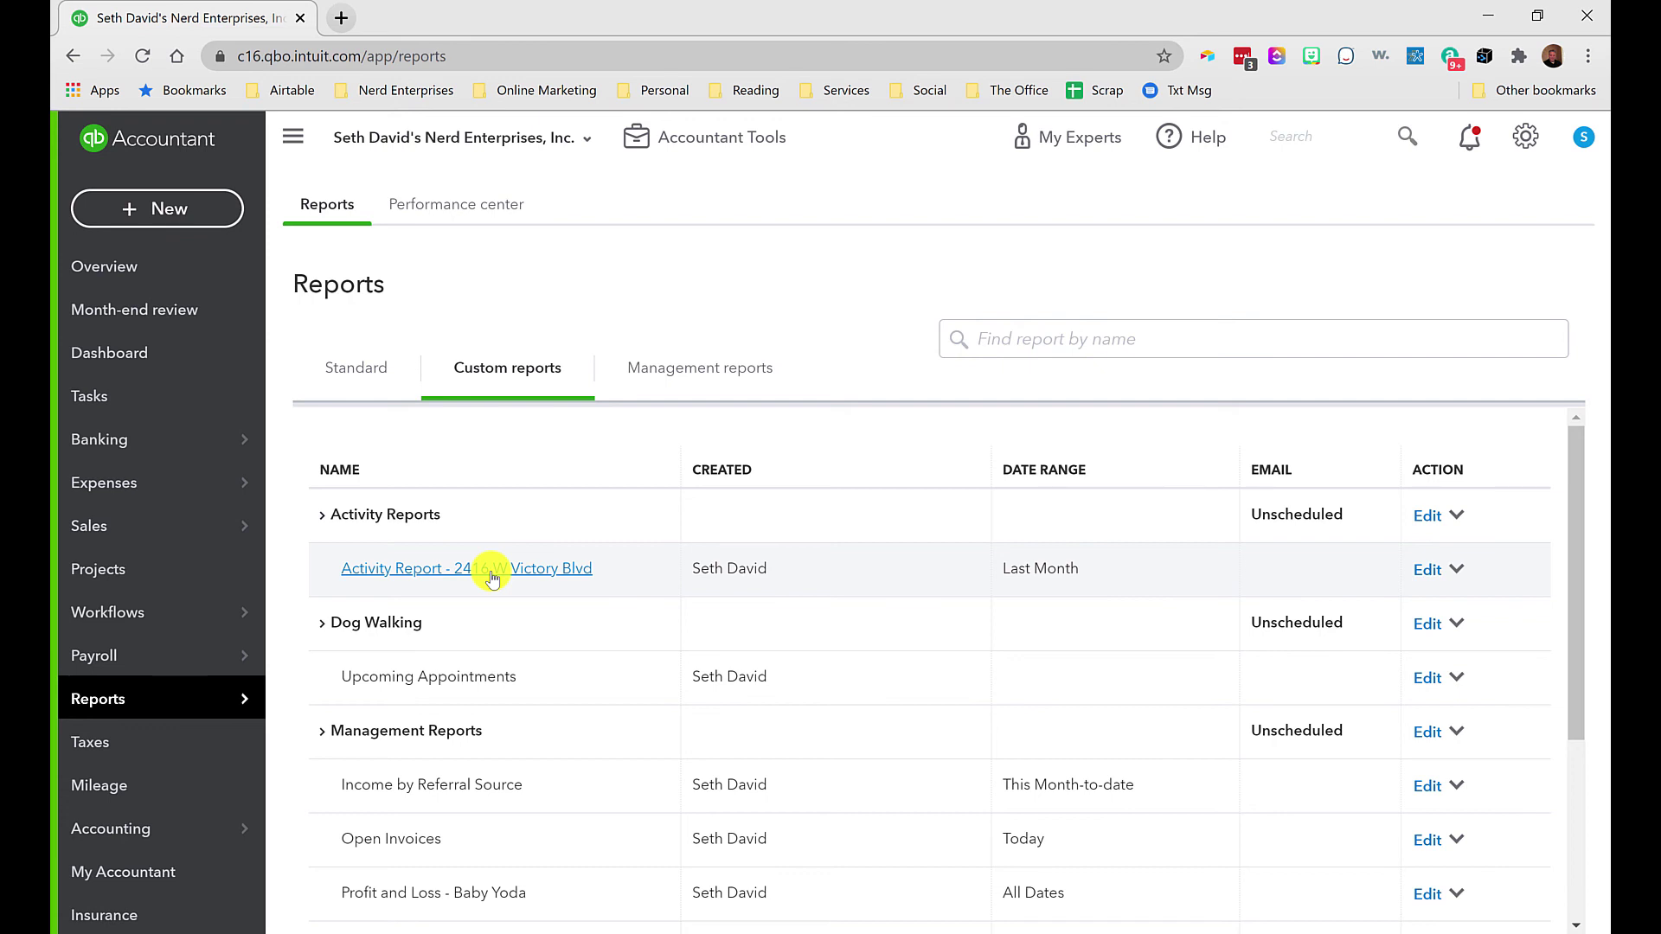
{"action": "scroll", "coordinate": [485, 603], "scroll_direction": "down", "scroll_amount": 1}
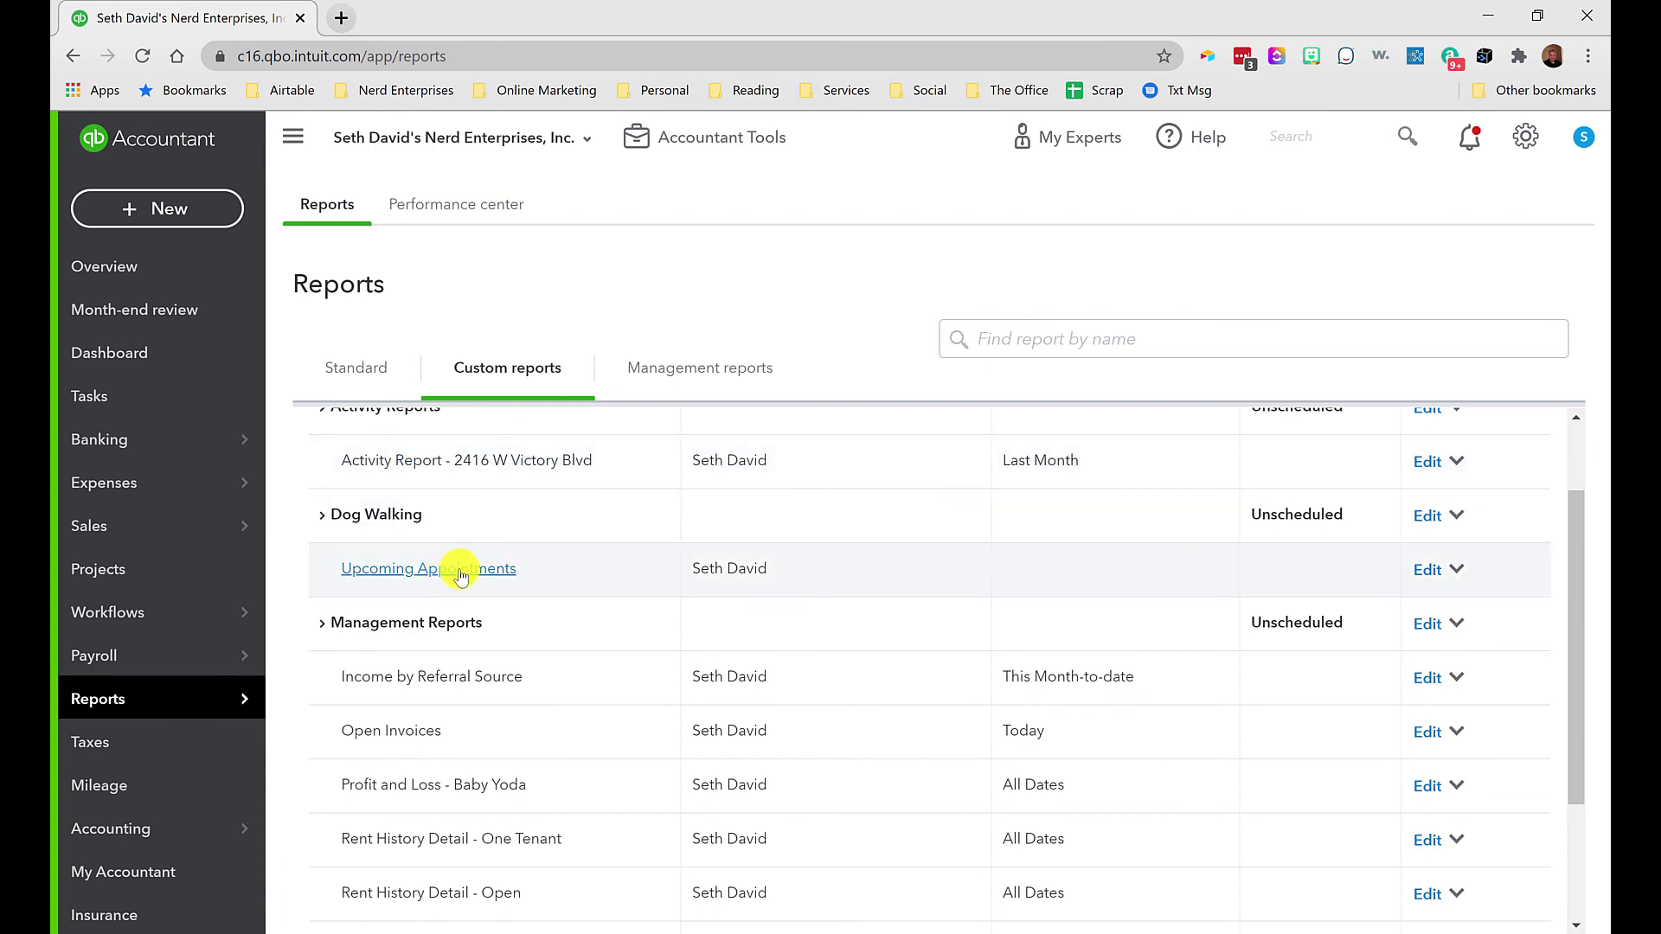
{"action": "left_click", "coordinate": [465, 679]}
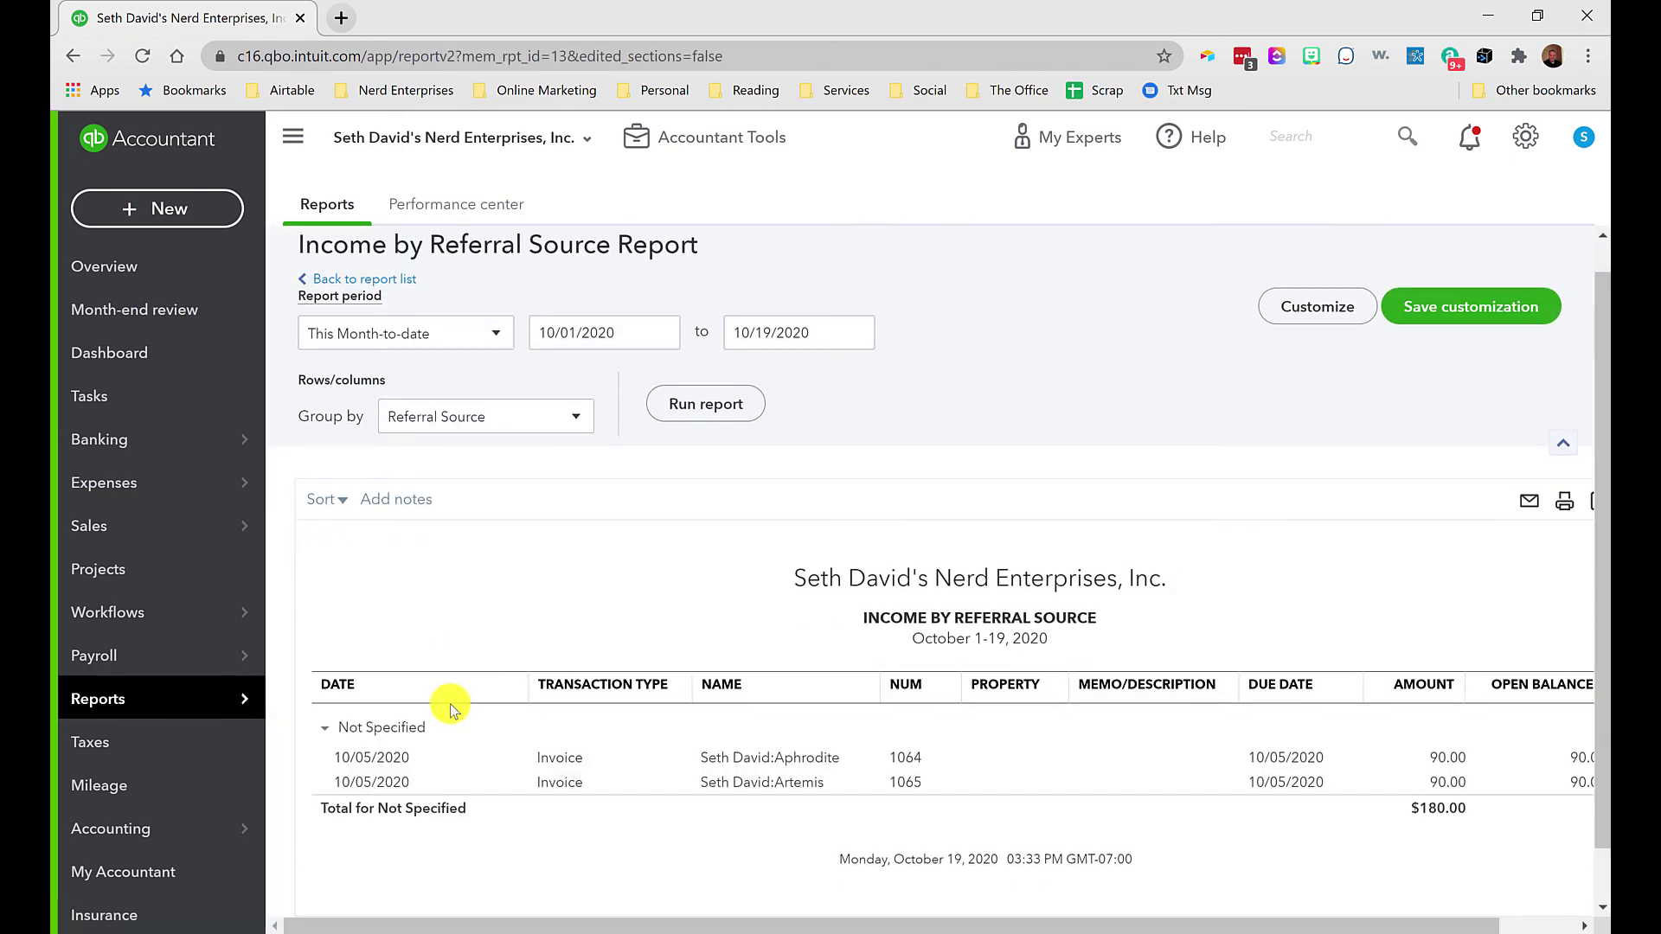
{"action": "left_click", "coordinate": [419, 424]}
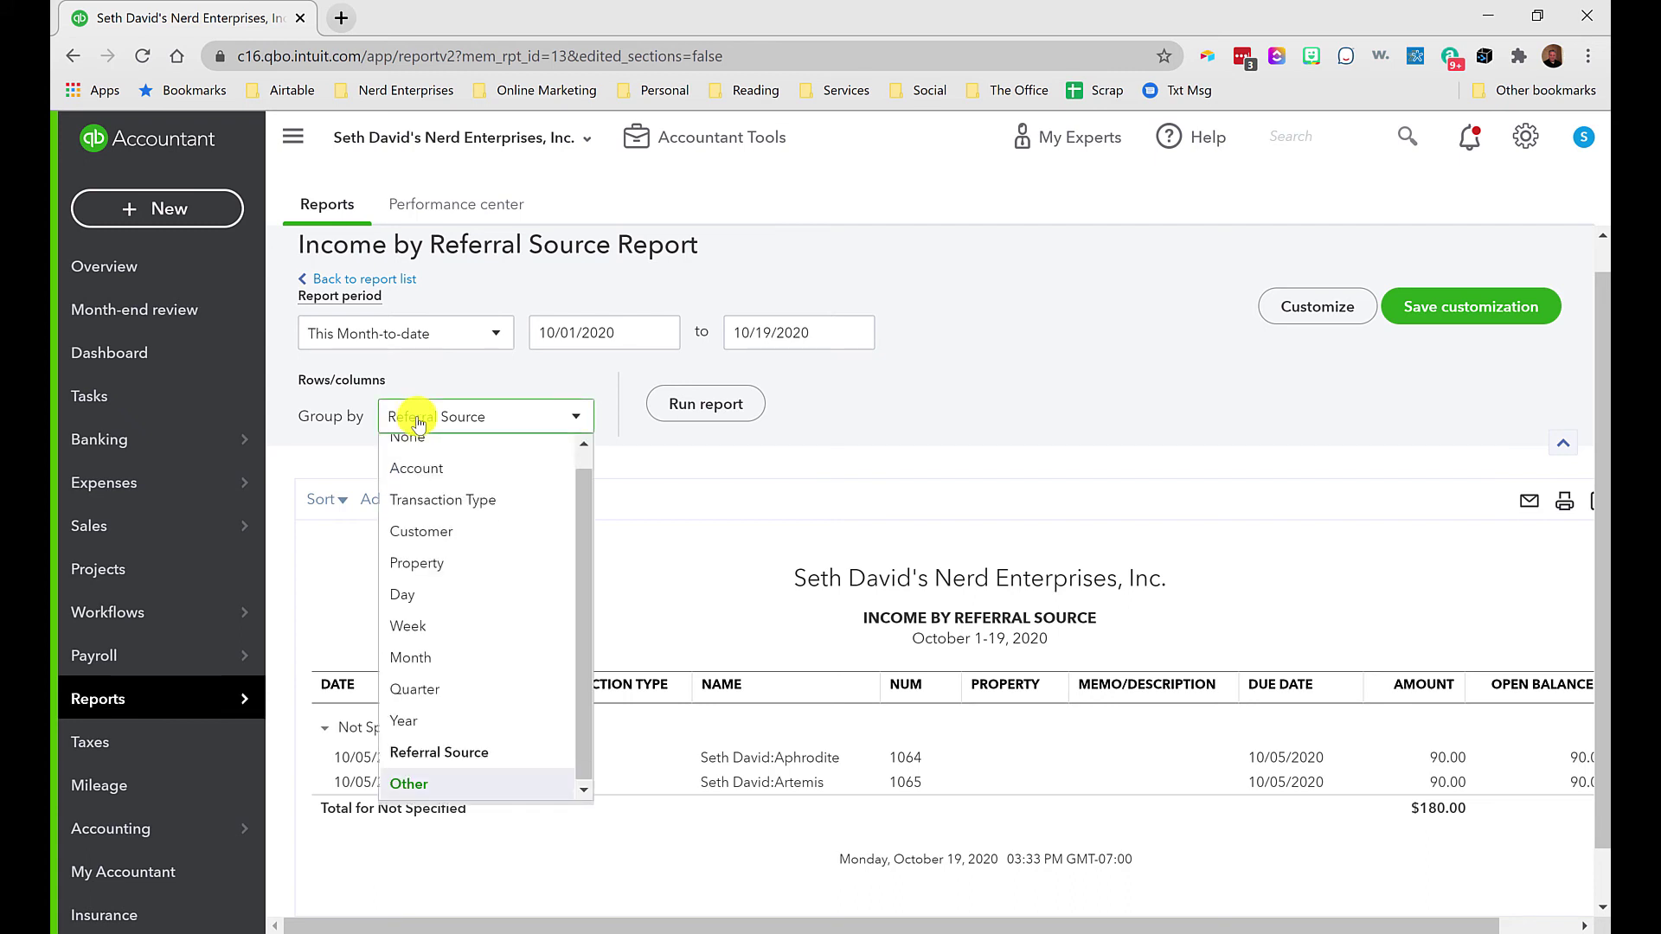
{"action": "left_click", "coordinate": [467, 752]}
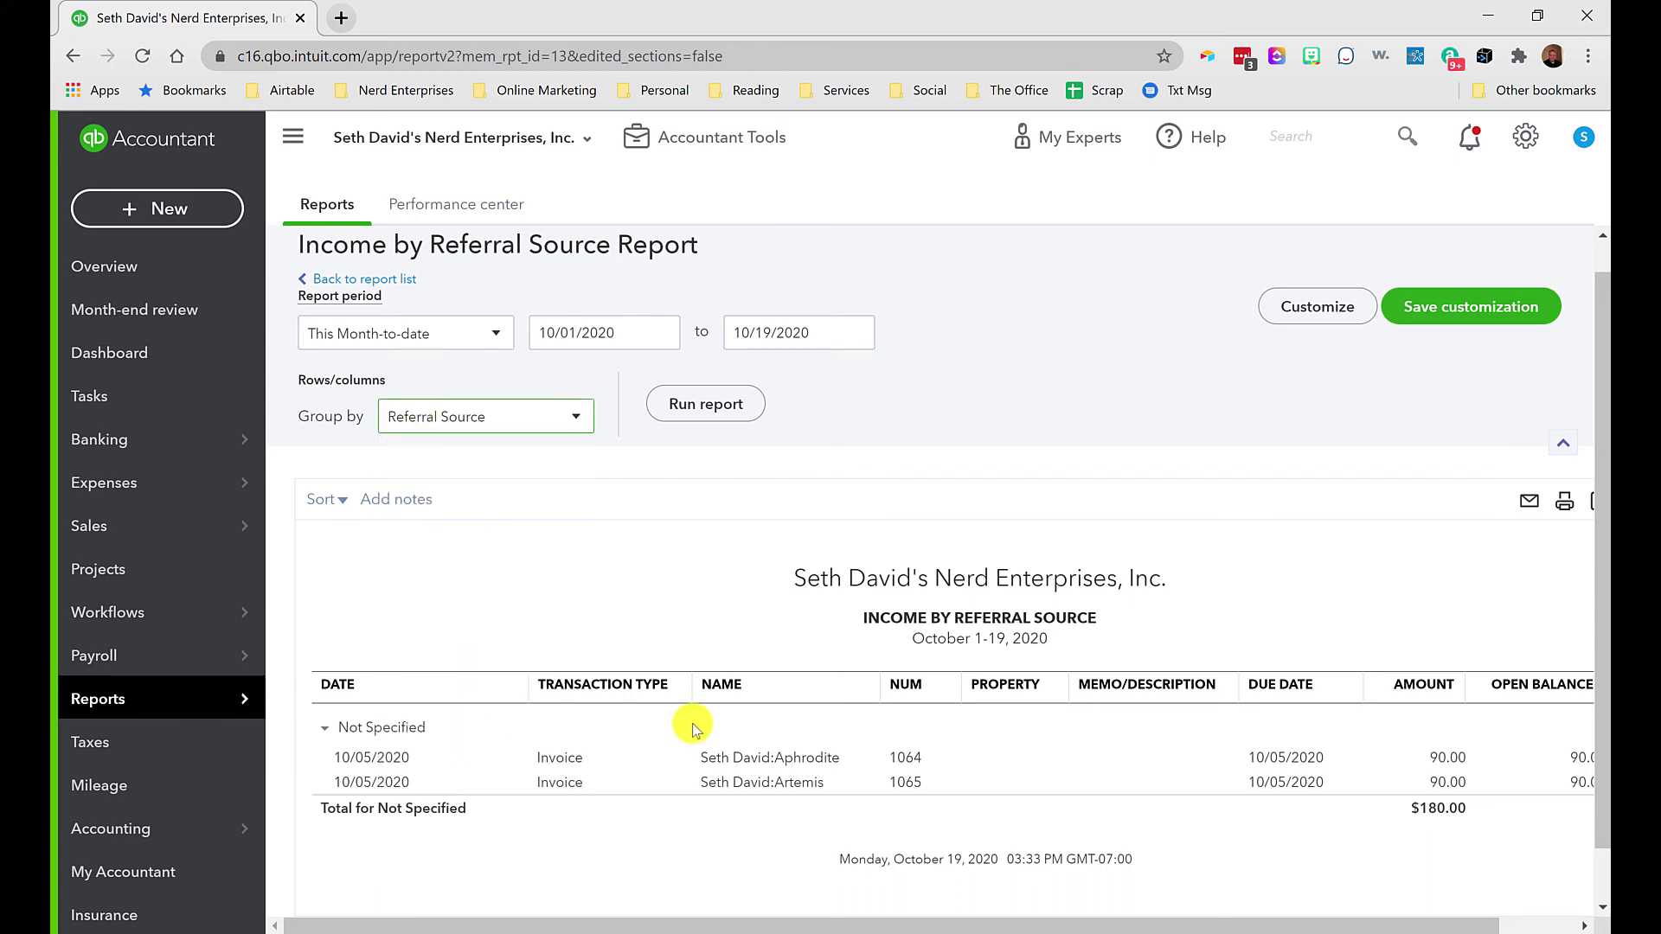
Open Aphrodite's invoice from the report, set its Referral Source to YouTube, and save and close it despite the missing class
{"action": "left_click", "coordinate": [1450, 760]}
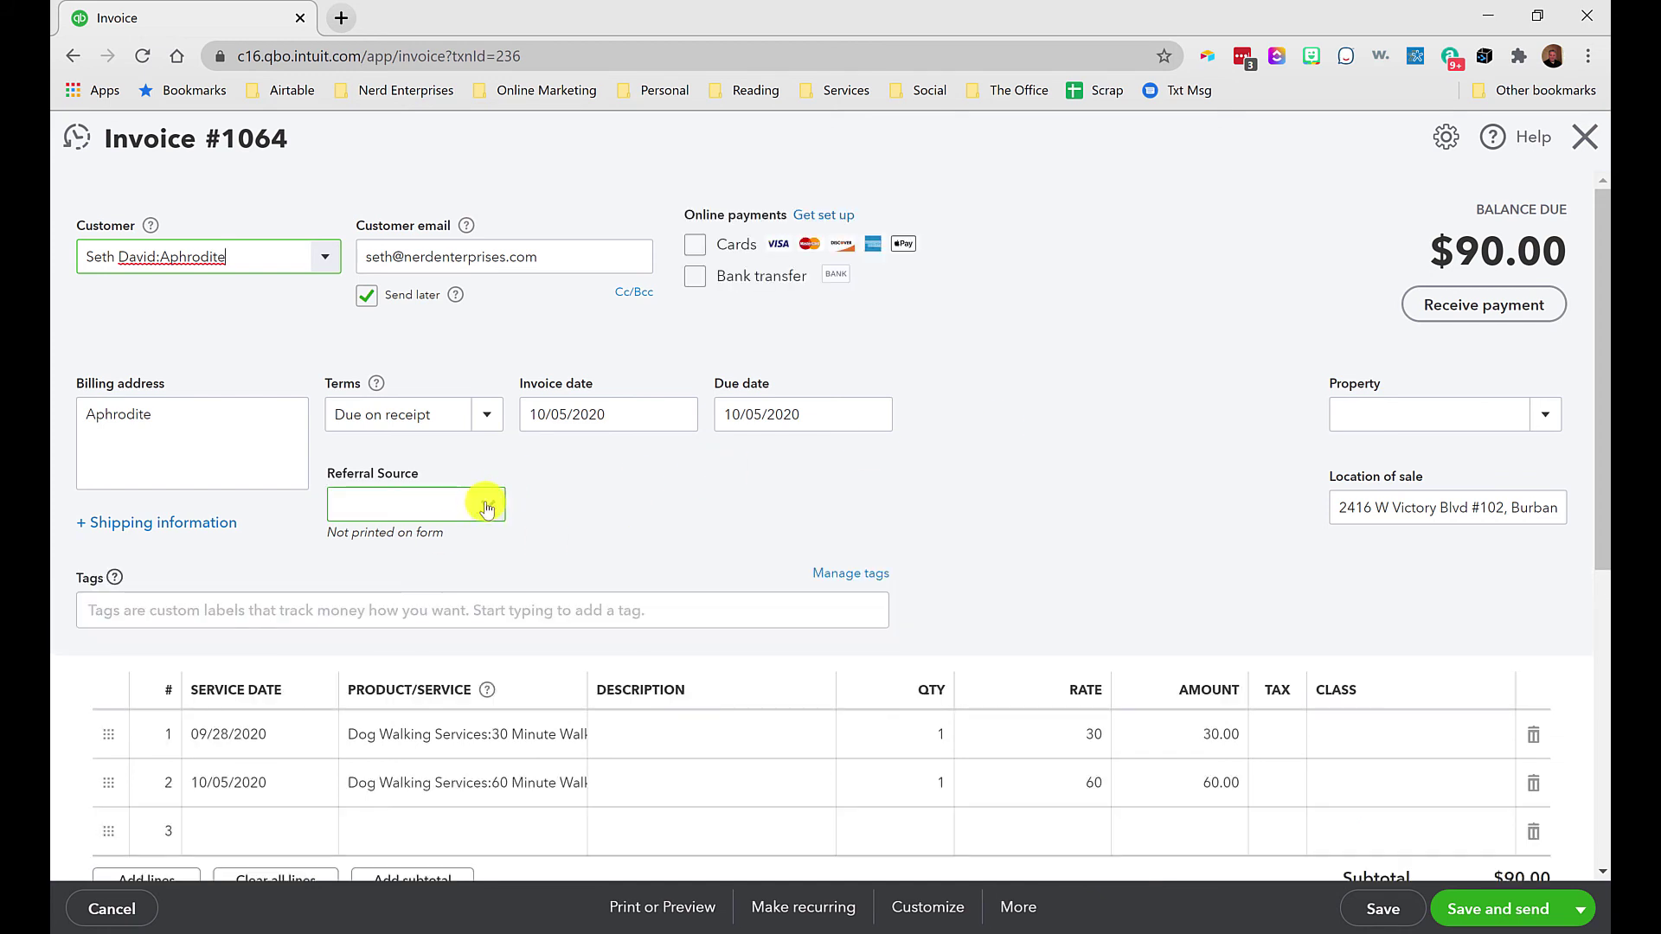
{"action": "left_click", "coordinate": [486, 509]}
{"action": "type", "text": "YouTube"}
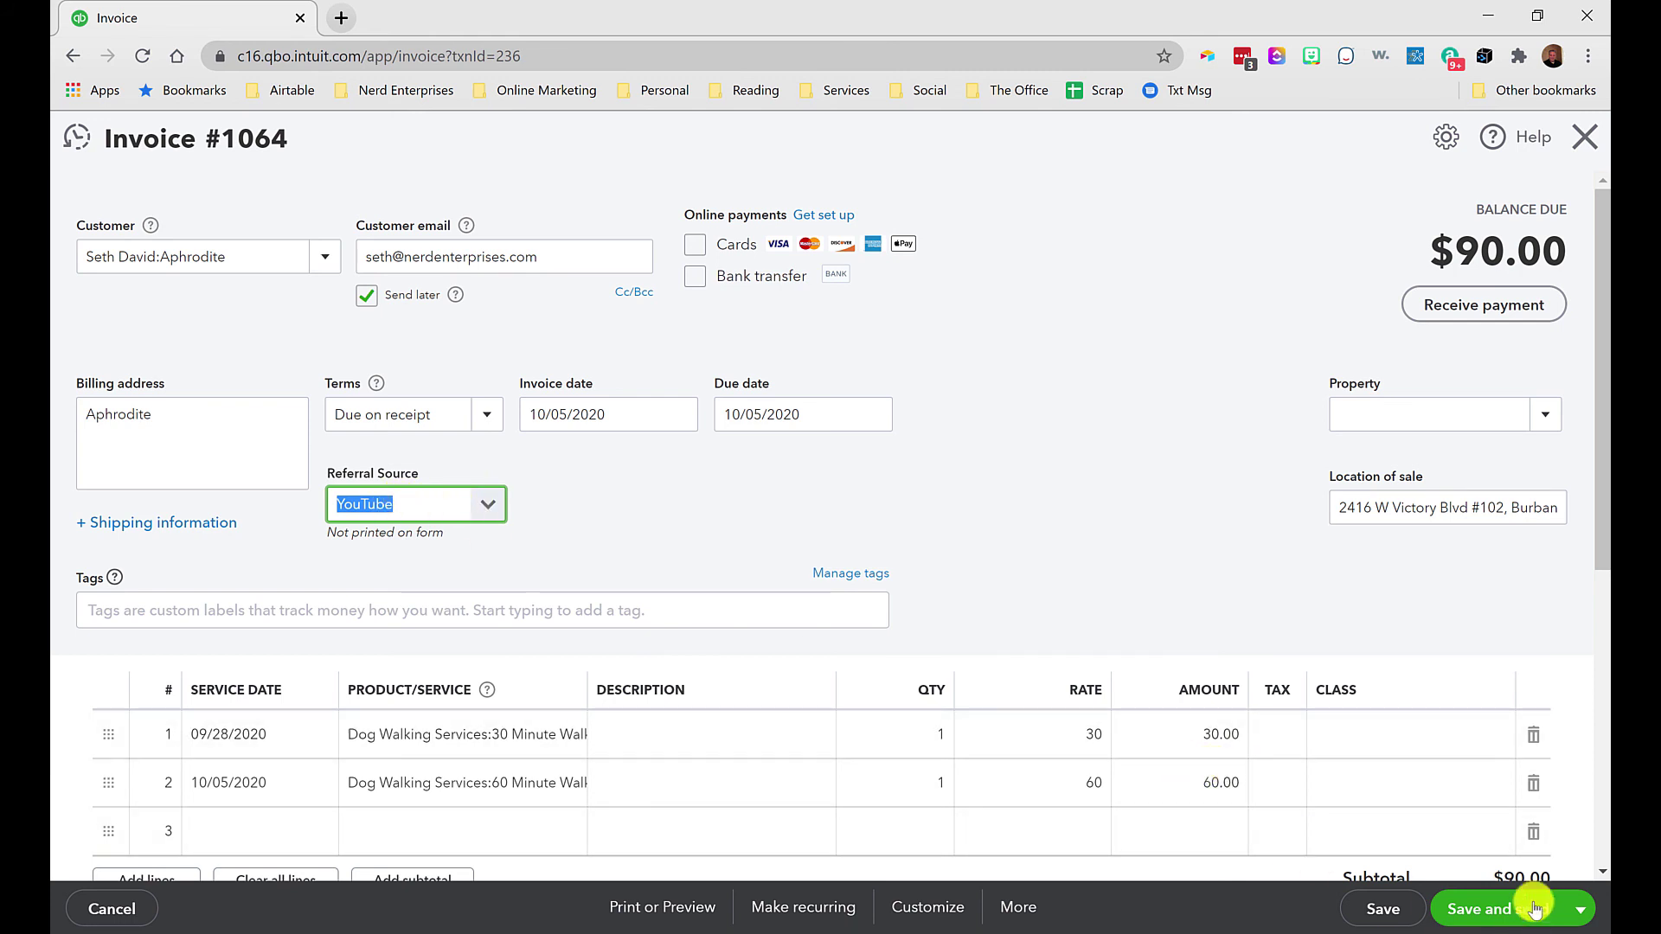
{"action": "left_click", "coordinate": [1580, 909]}
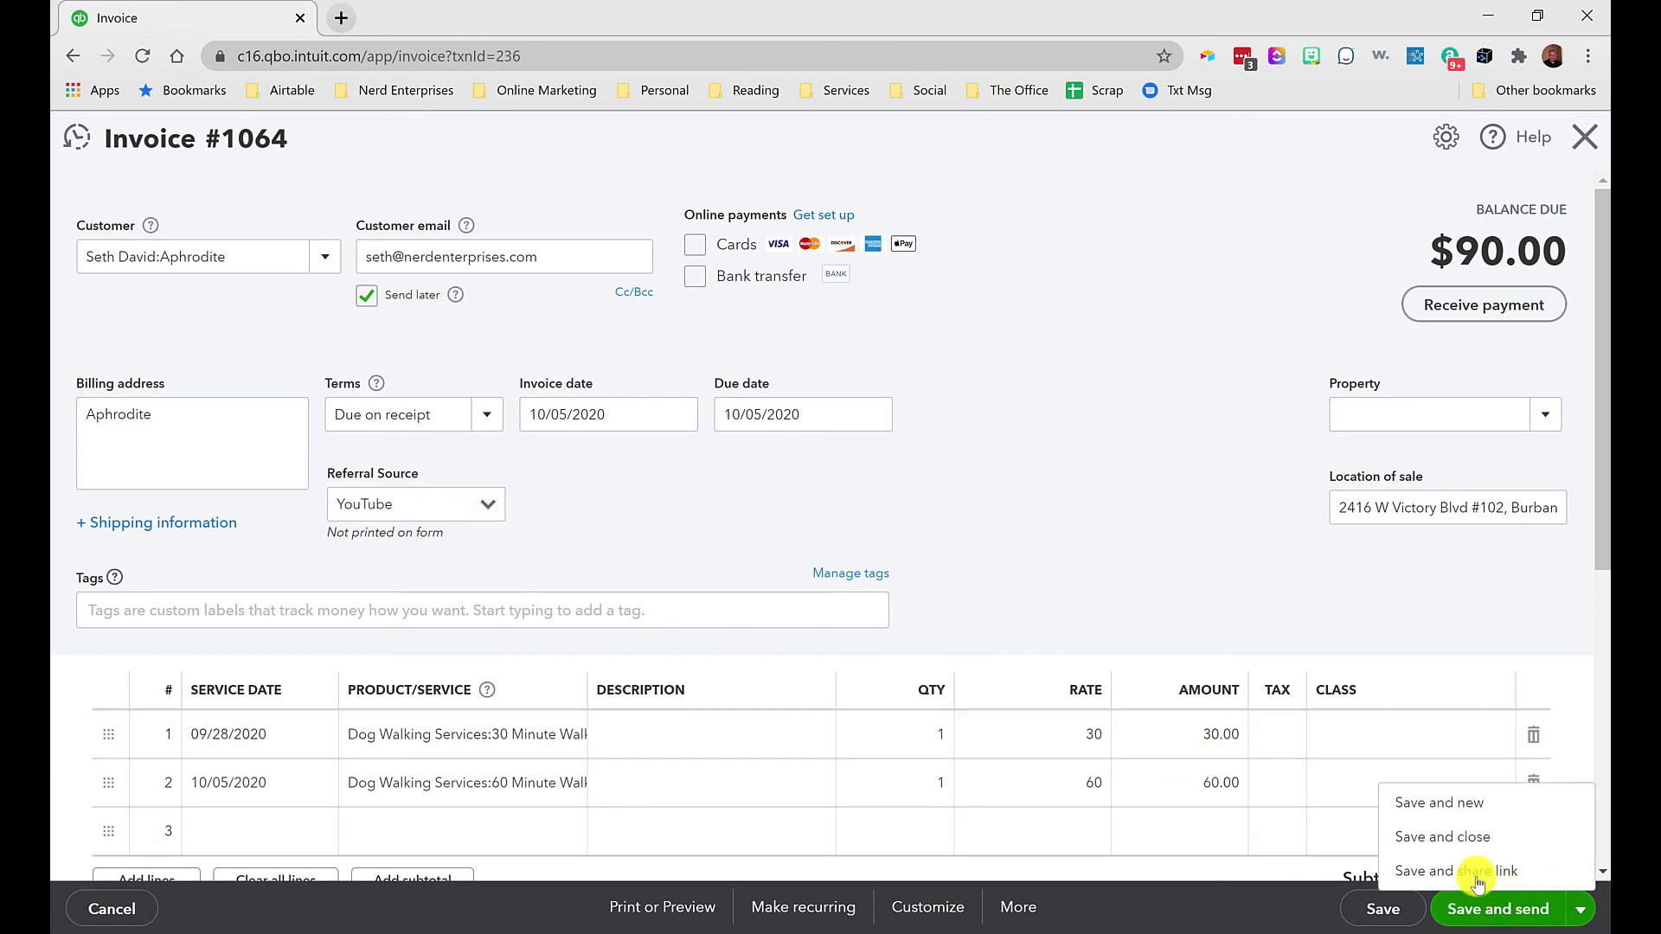
{"action": "left_click", "coordinate": [1418, 837]}
{"action": "left_click", "coordinate": [1029, 588]}
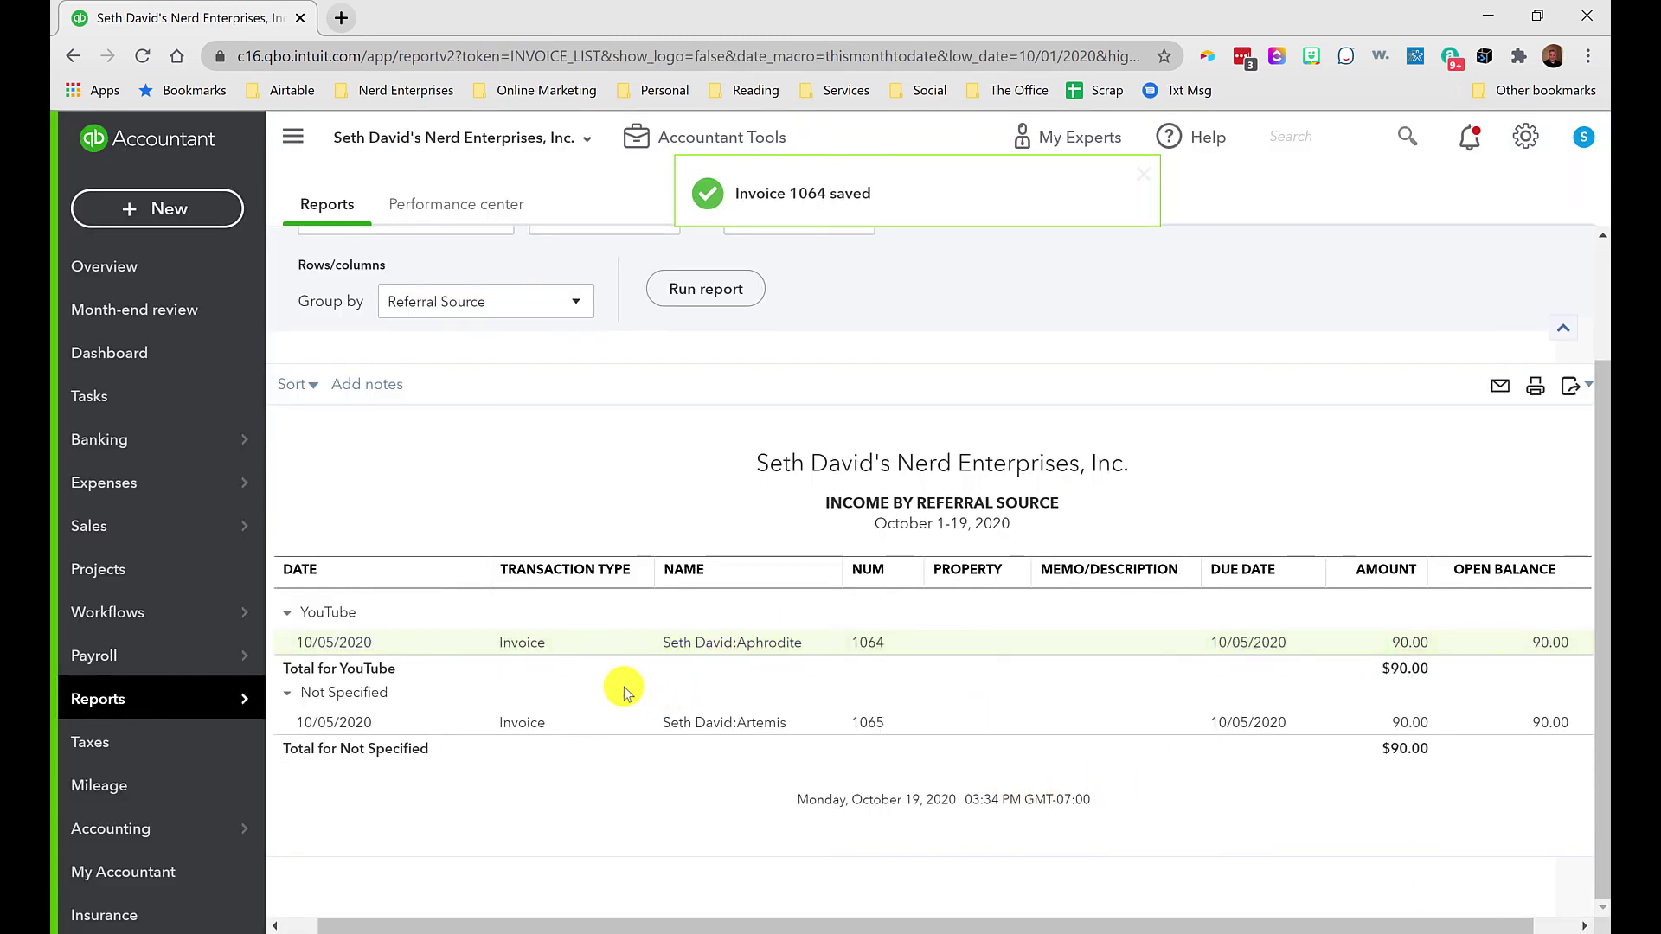
Open Artemis's invoice from the report, set its Referral Source to YouTube, and save and close it despite the missing class
{"action": "left_click", "coordinate": [1401, 722]}
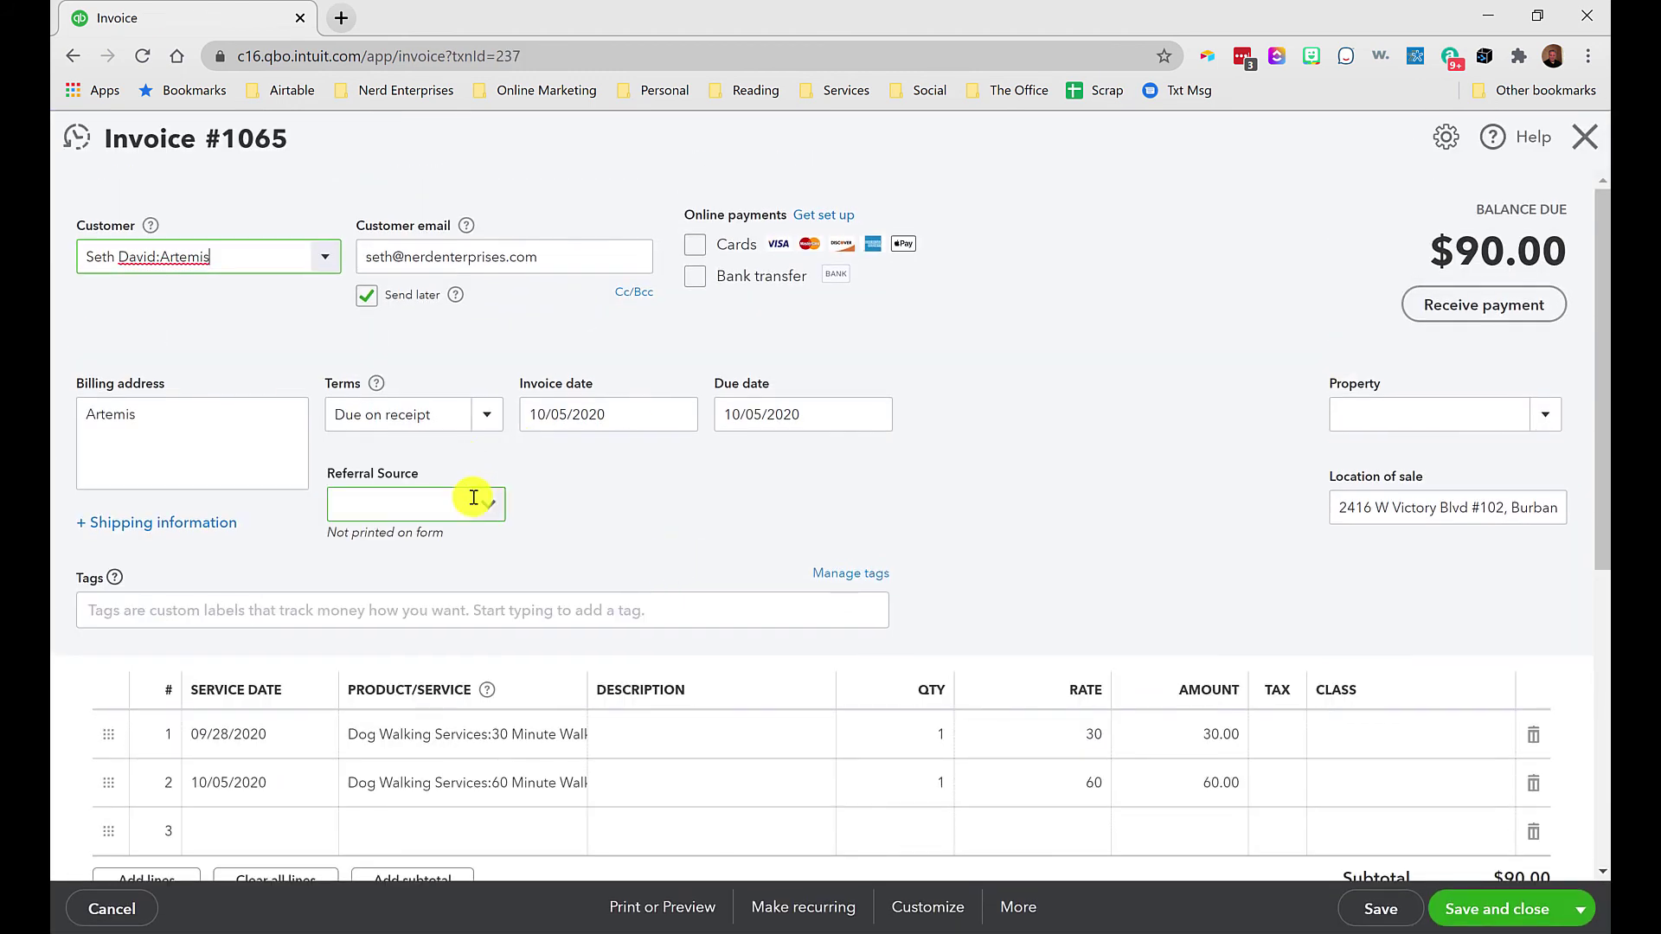
{"action": "left_click", "coordinate": [475, 502]}
{"action": "left_click", "coordinate": [373, 545]}
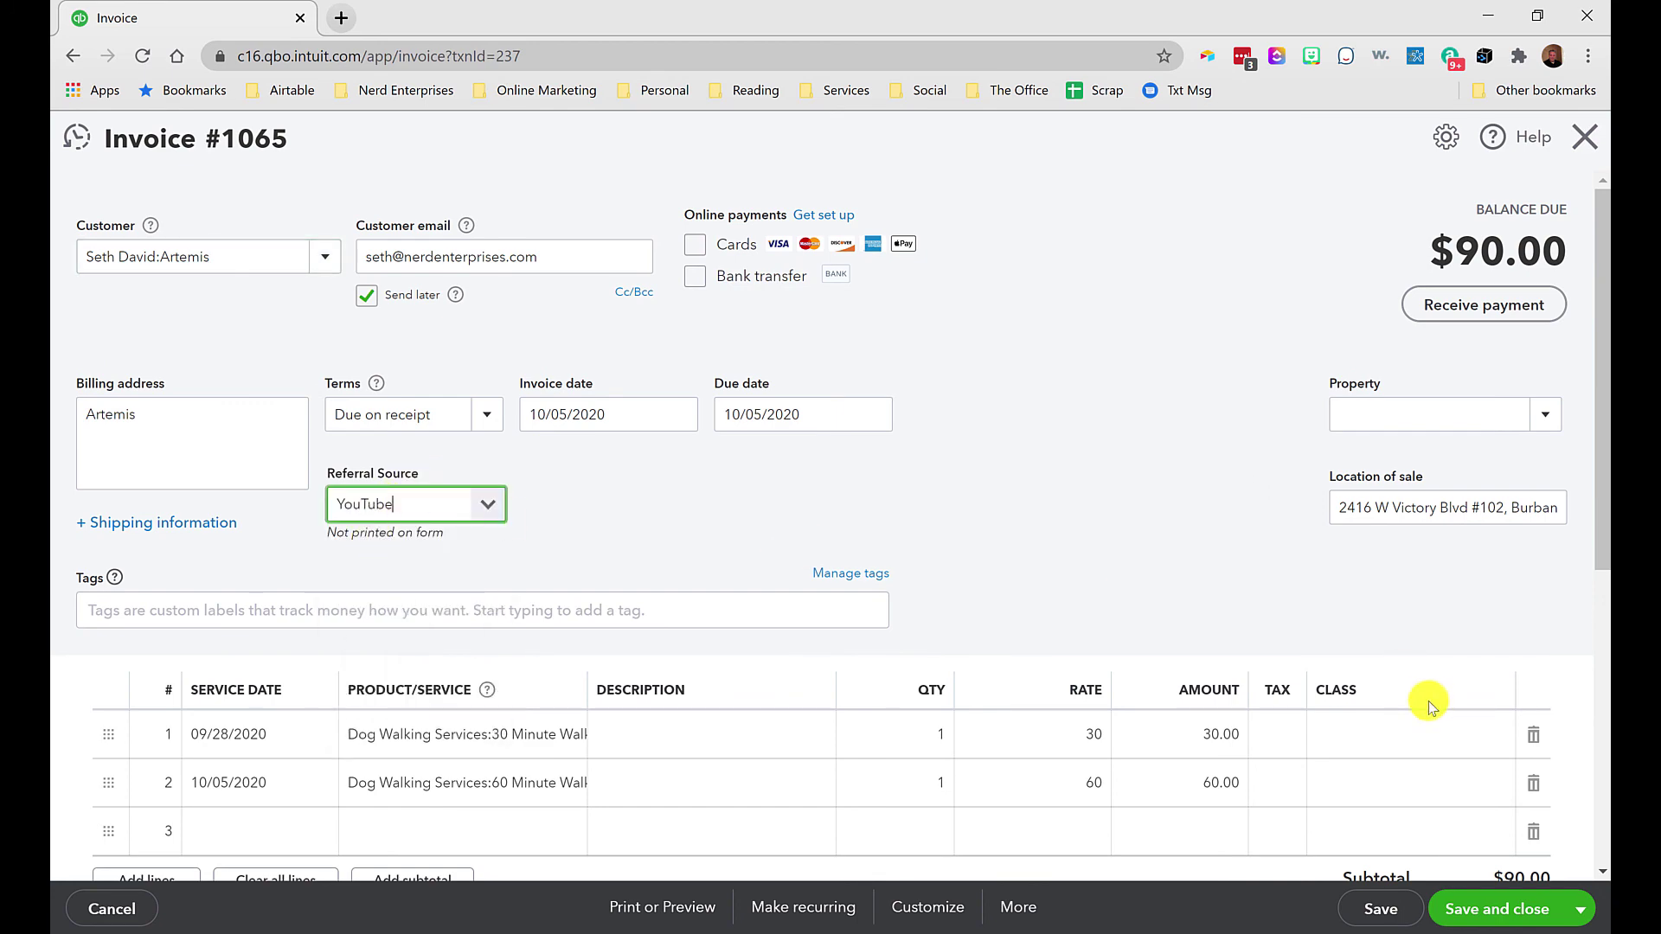
{"action": "left_click", "coordinate": [1496, 908]}
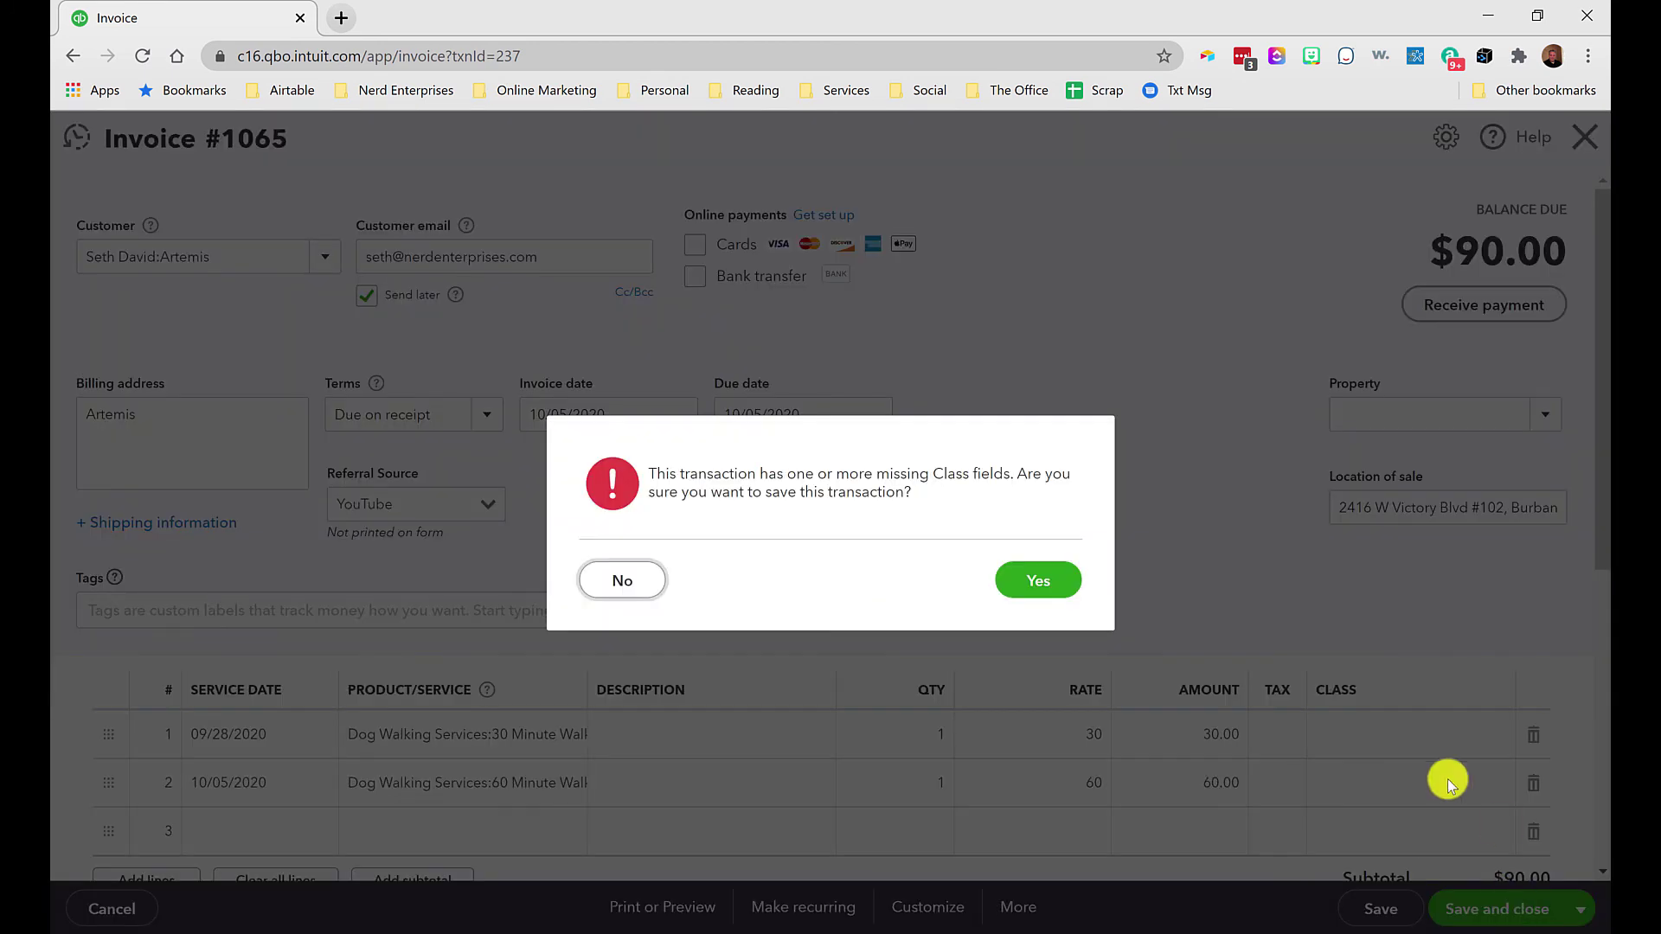
{"action": "left_click", "coordinate": [1034, 579]}
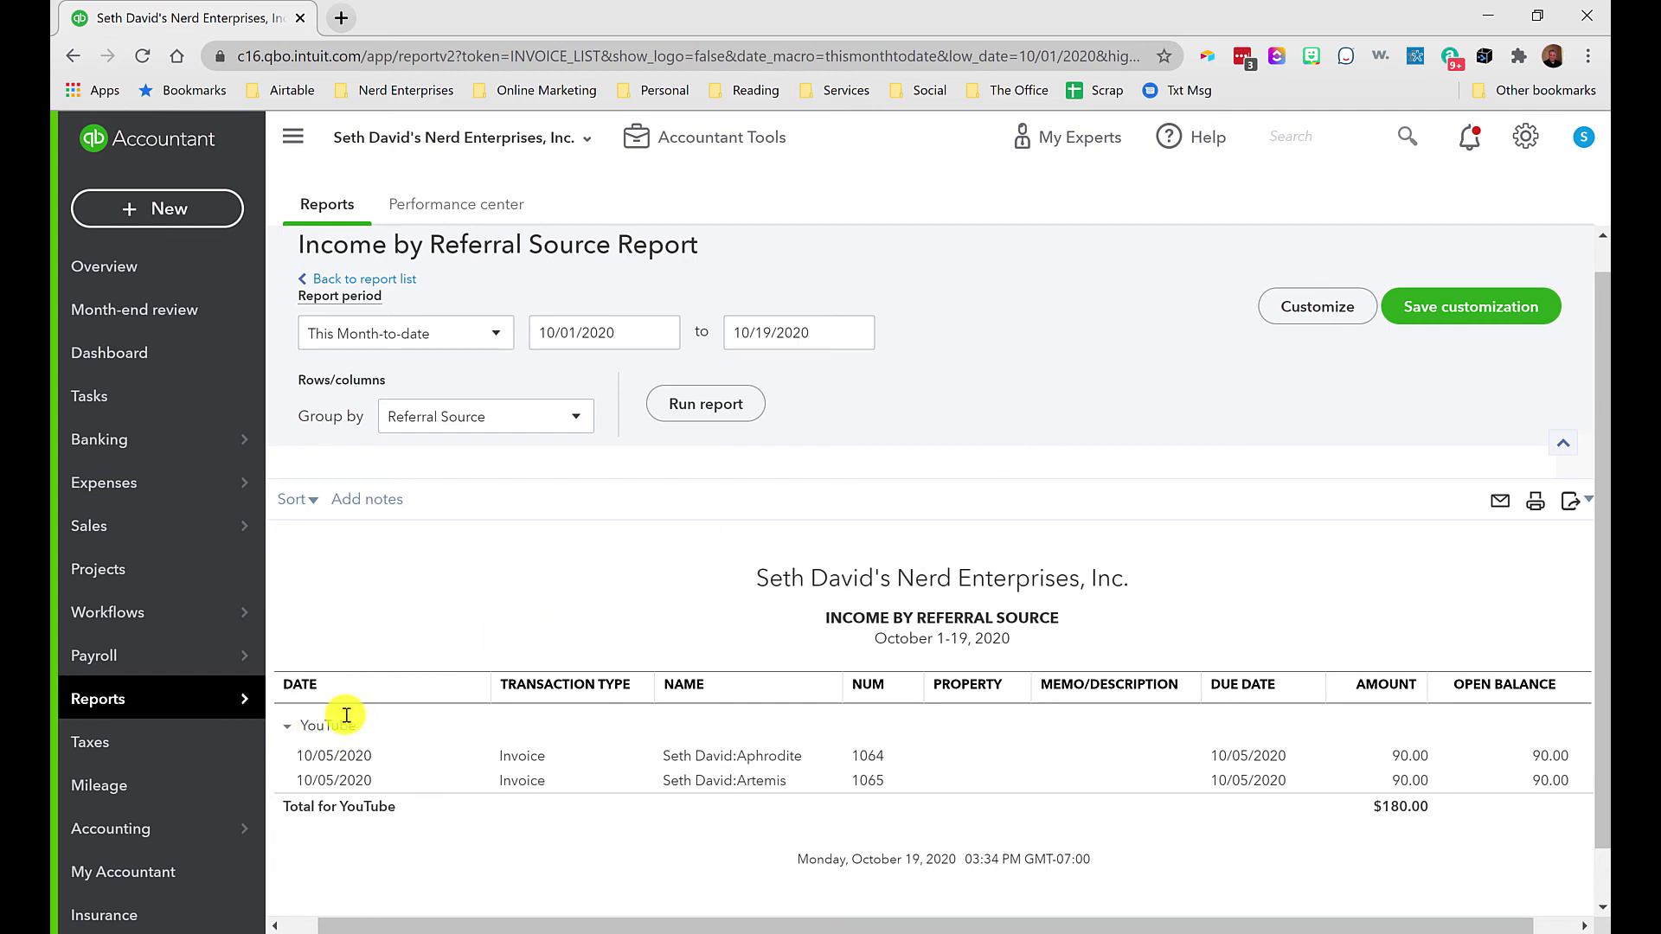
Return to the custom reports list and look over its saved report groups
{"action": "left_click", "coordinate": [367, 278]}
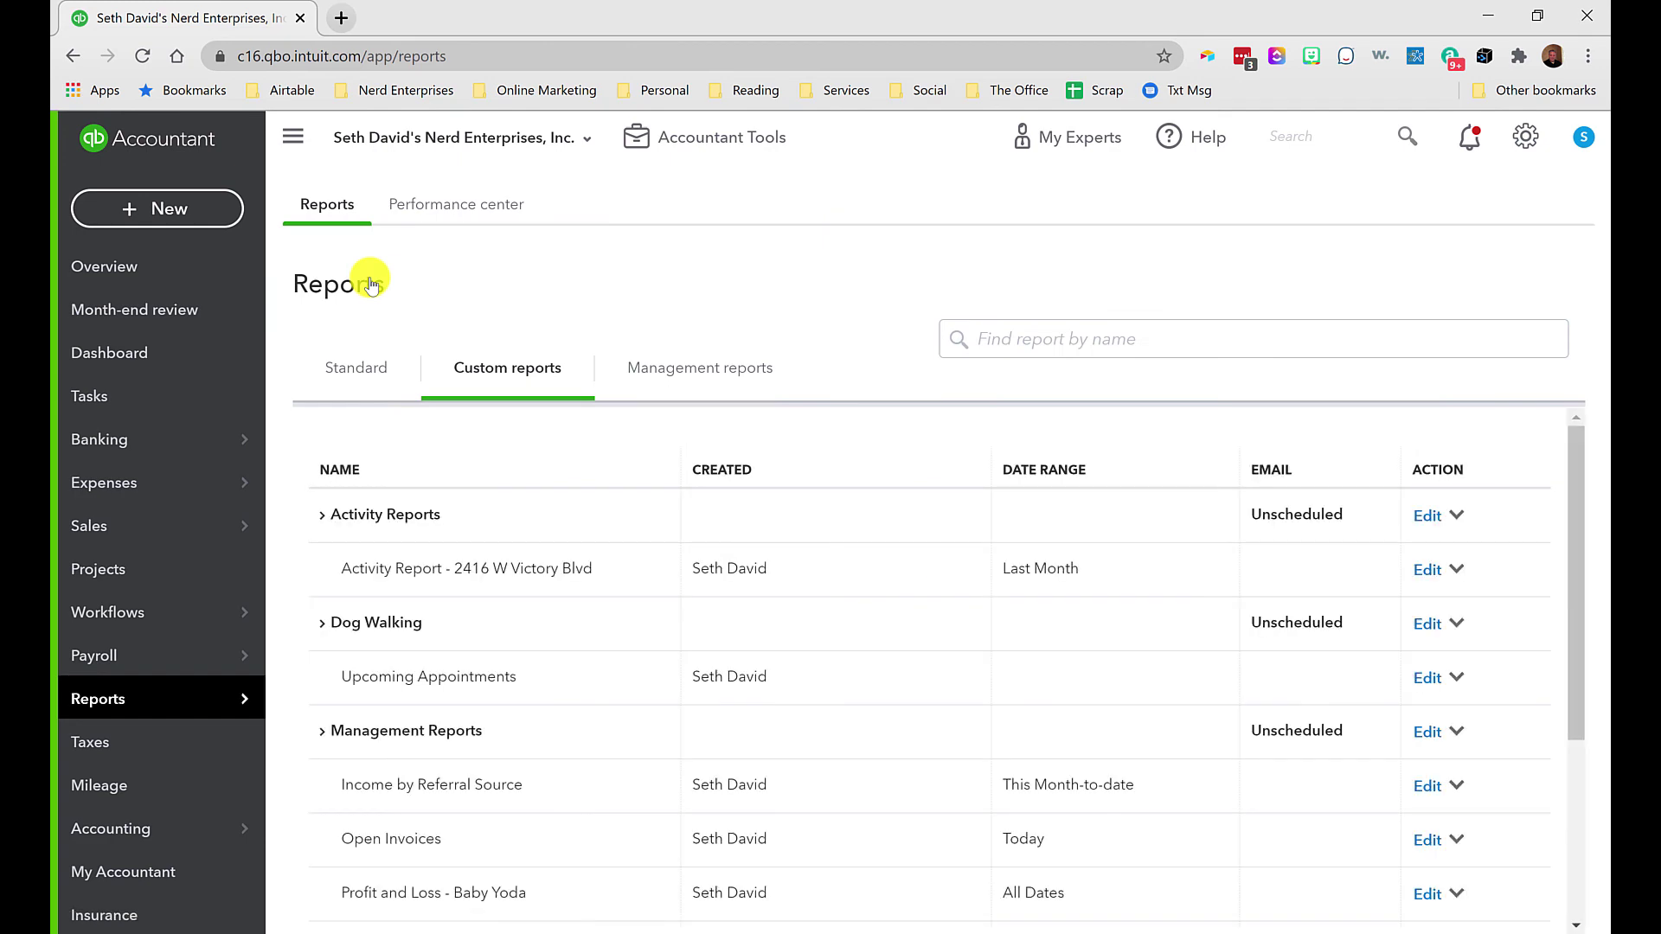
{"action": "scroll", "coordinate": [530, 668], "scroll_direction": "down", "scroll_amount": 3}
{"action": "scroll", "coordinate": [526, 673], "scroll_direction": "up", "scroll_amount": 2}
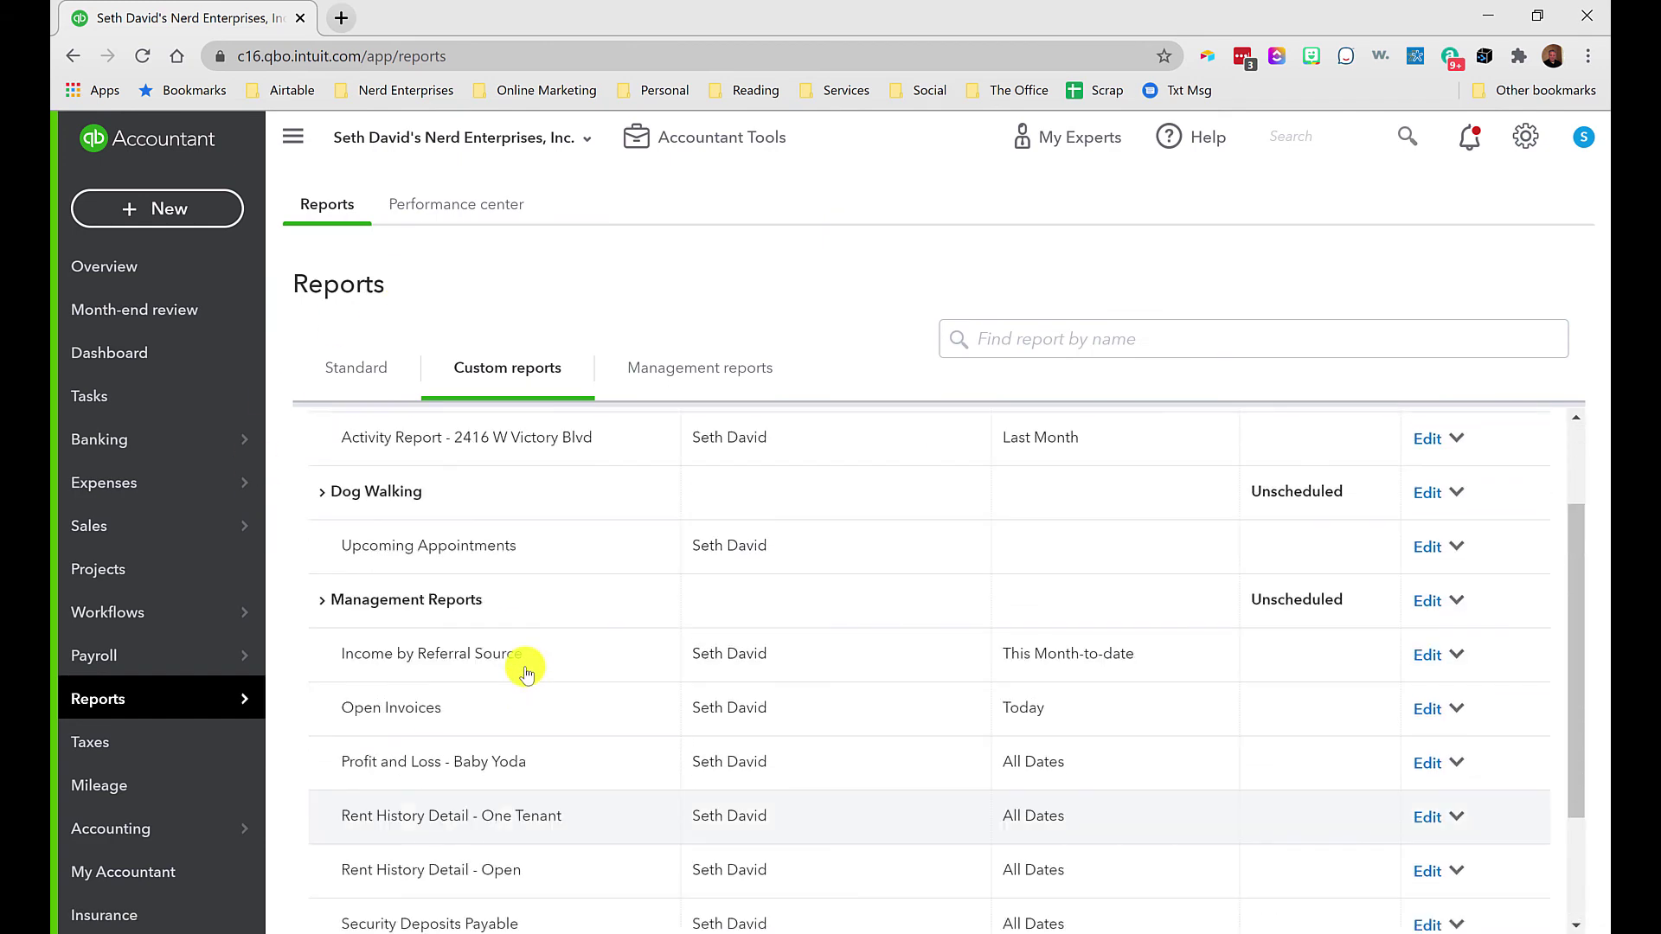
{"action": "scroll", "coordinate": [525, 673], "scroll_direction": "up", "scroll_amount": 2}
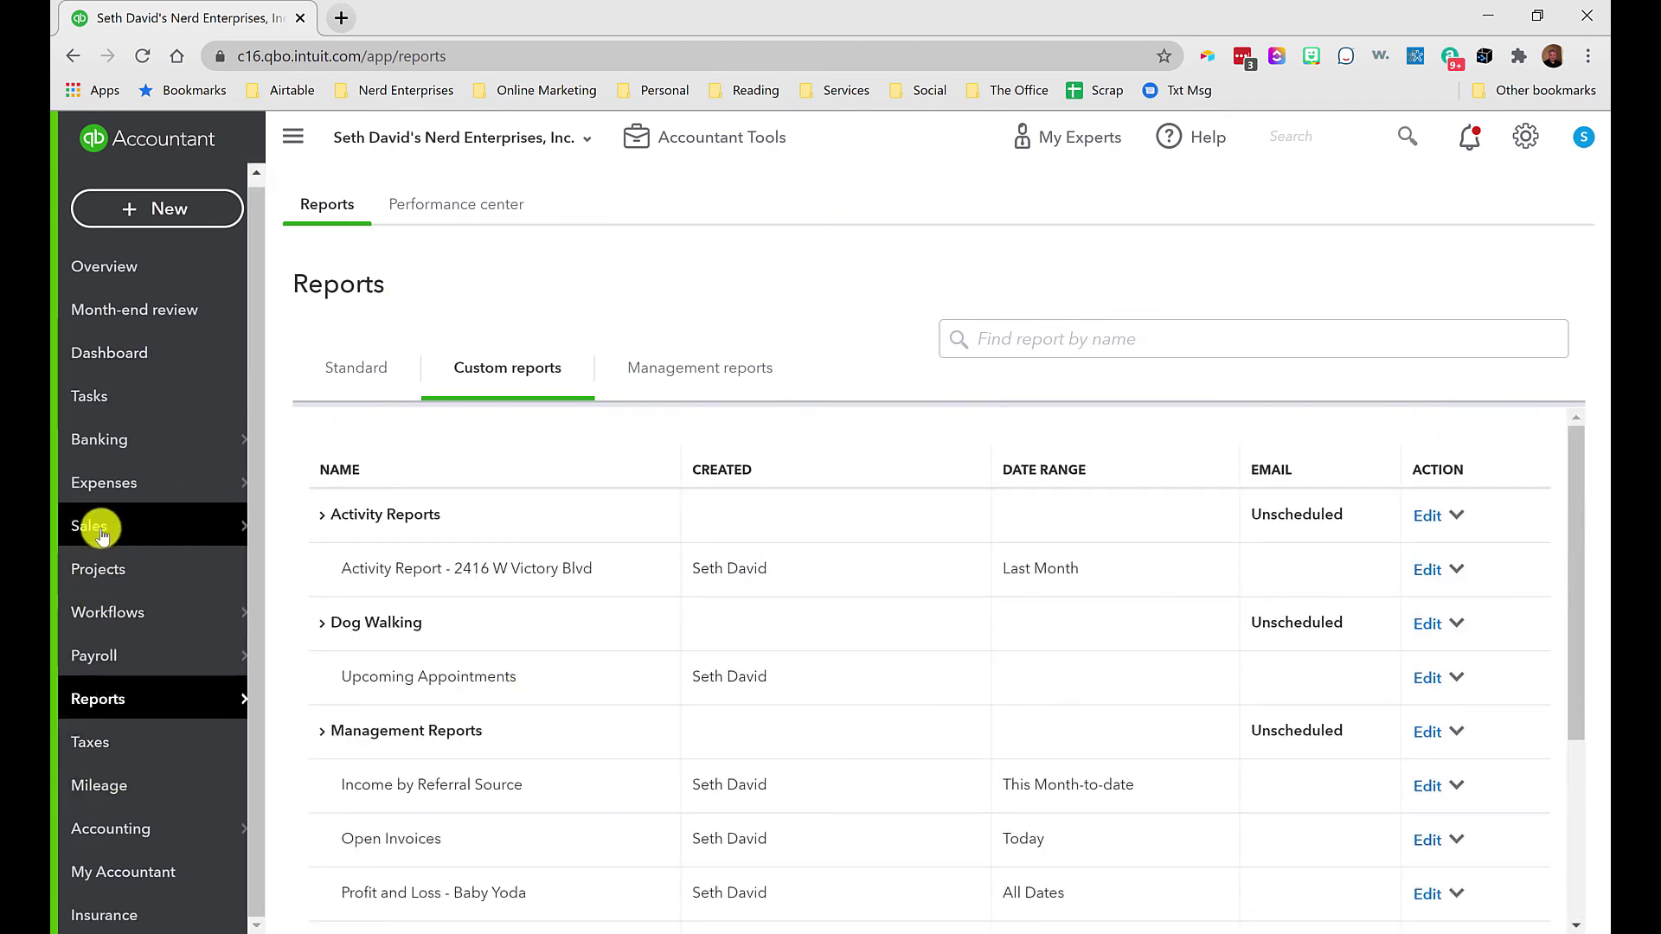
Open the sub-customer Aphrodite from the customer list, set the Referral Source custom field to YouTube, and save the record
{"action": "mouse_move", "coordinate": [101, 534]}
{"action": "left_click", "coordinate": [322, 653]}
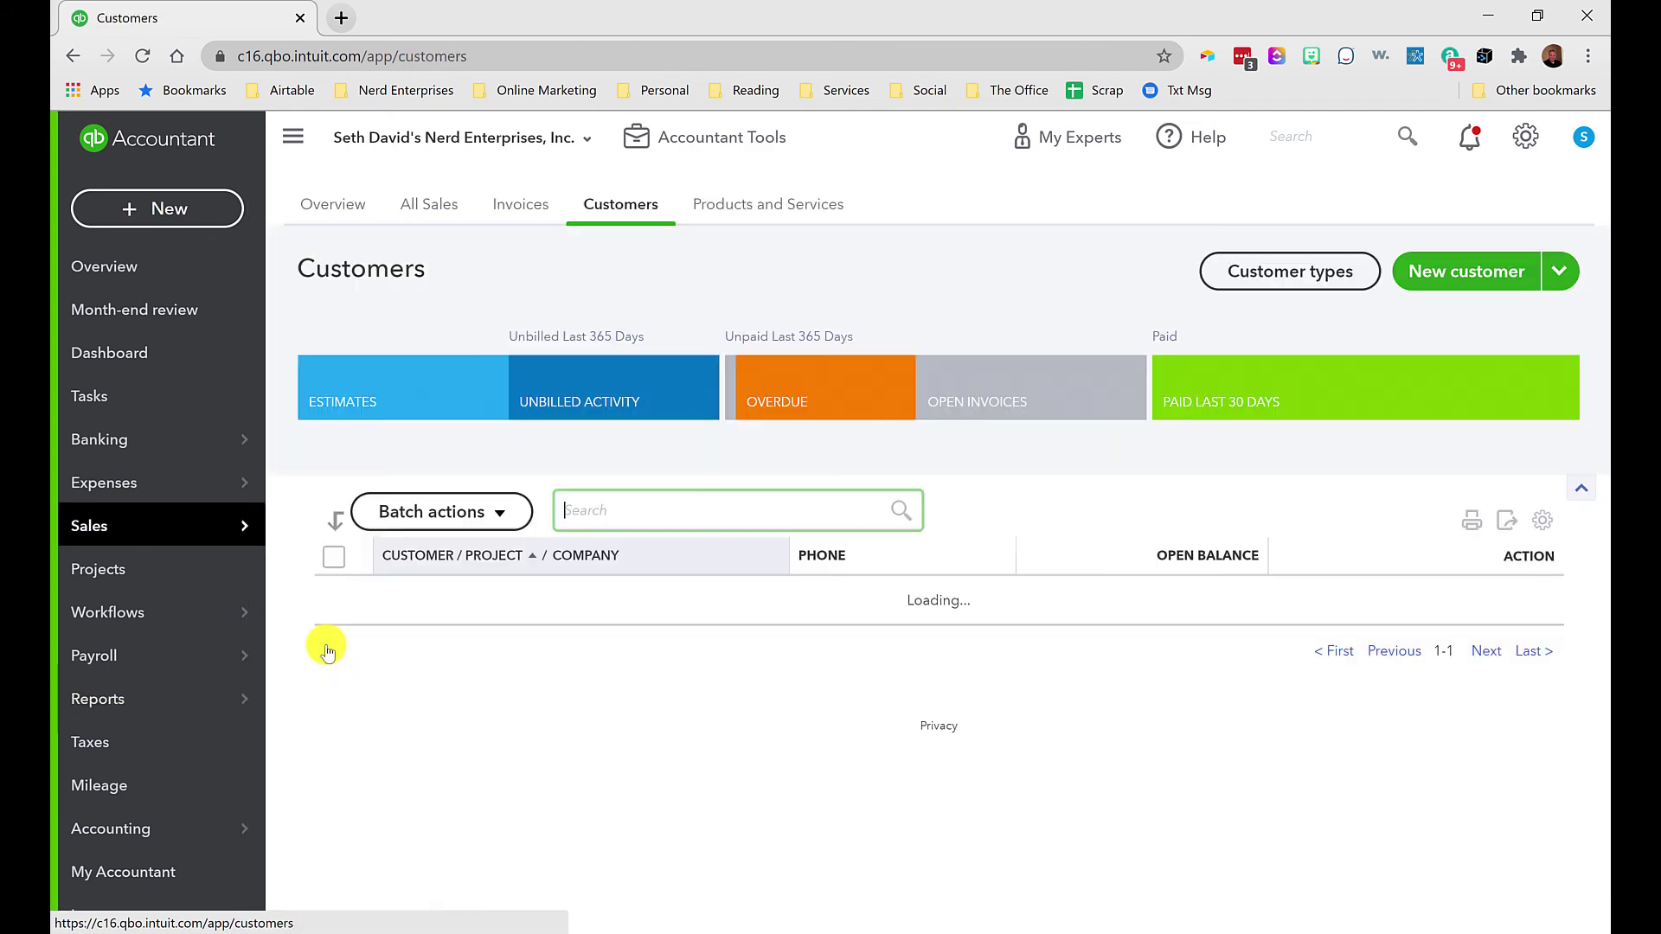
{"action": "scroll", "coordinate": [830, 593], "scroll_direction": "down", "scroll_amount": 3}
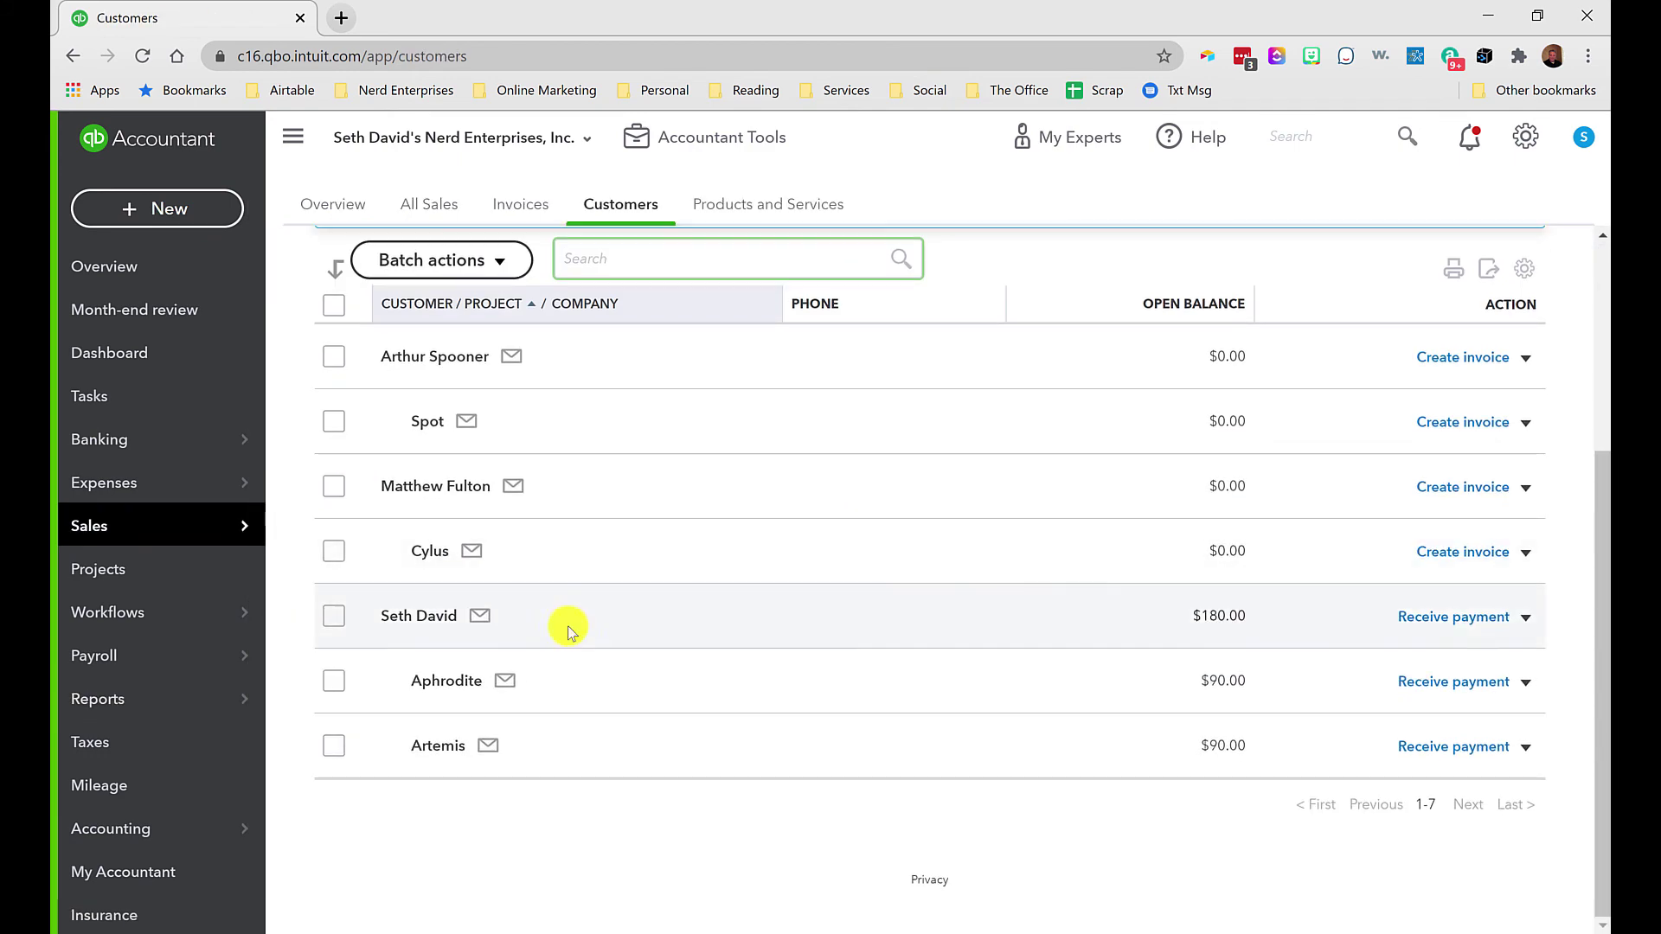
{"action": "left_click", "coordinate": [443, 678]}
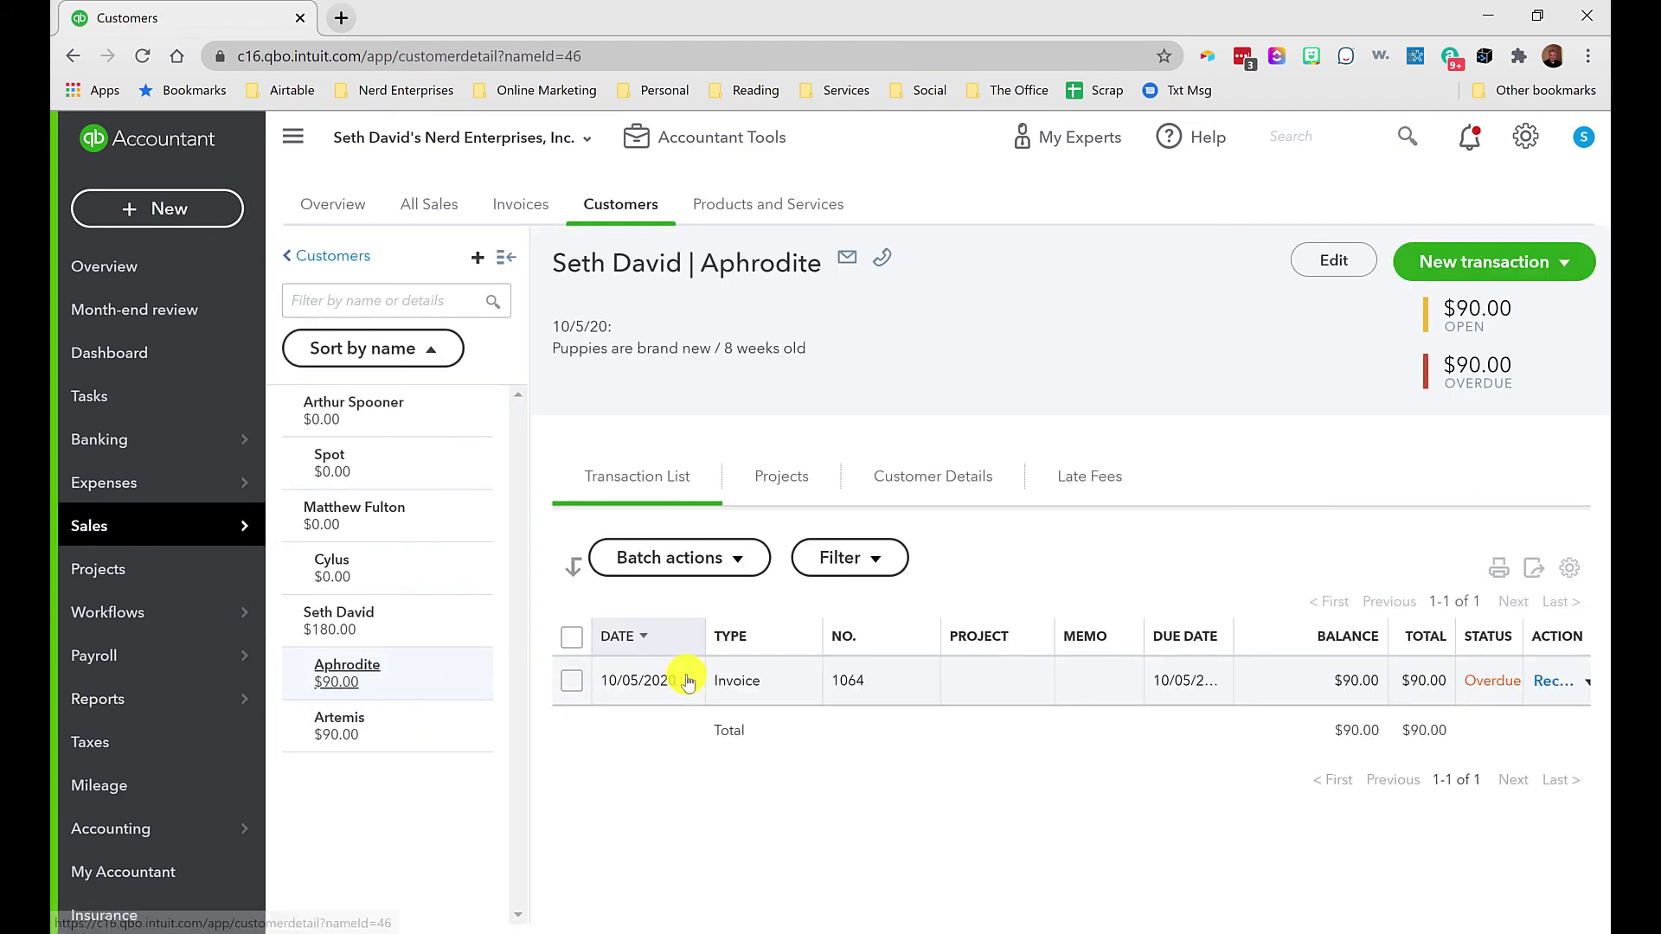
{"action": "left_click", "coordinate": [1332, 262]}
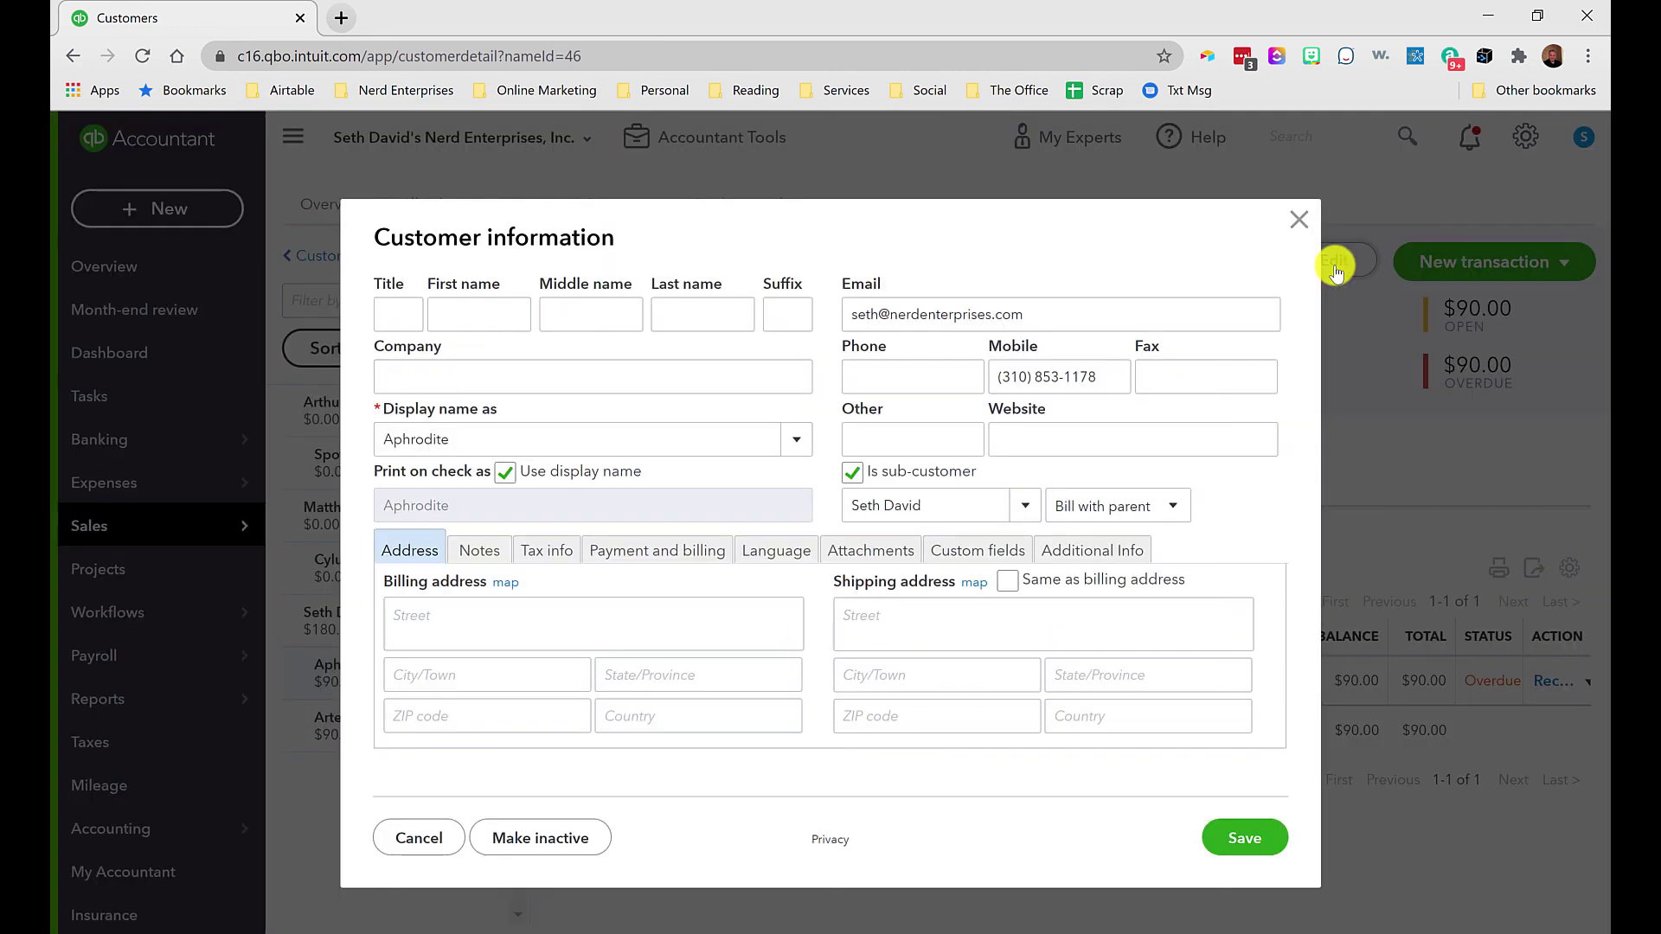
{"action": "left_click", "coordinate": [1001, 551]}
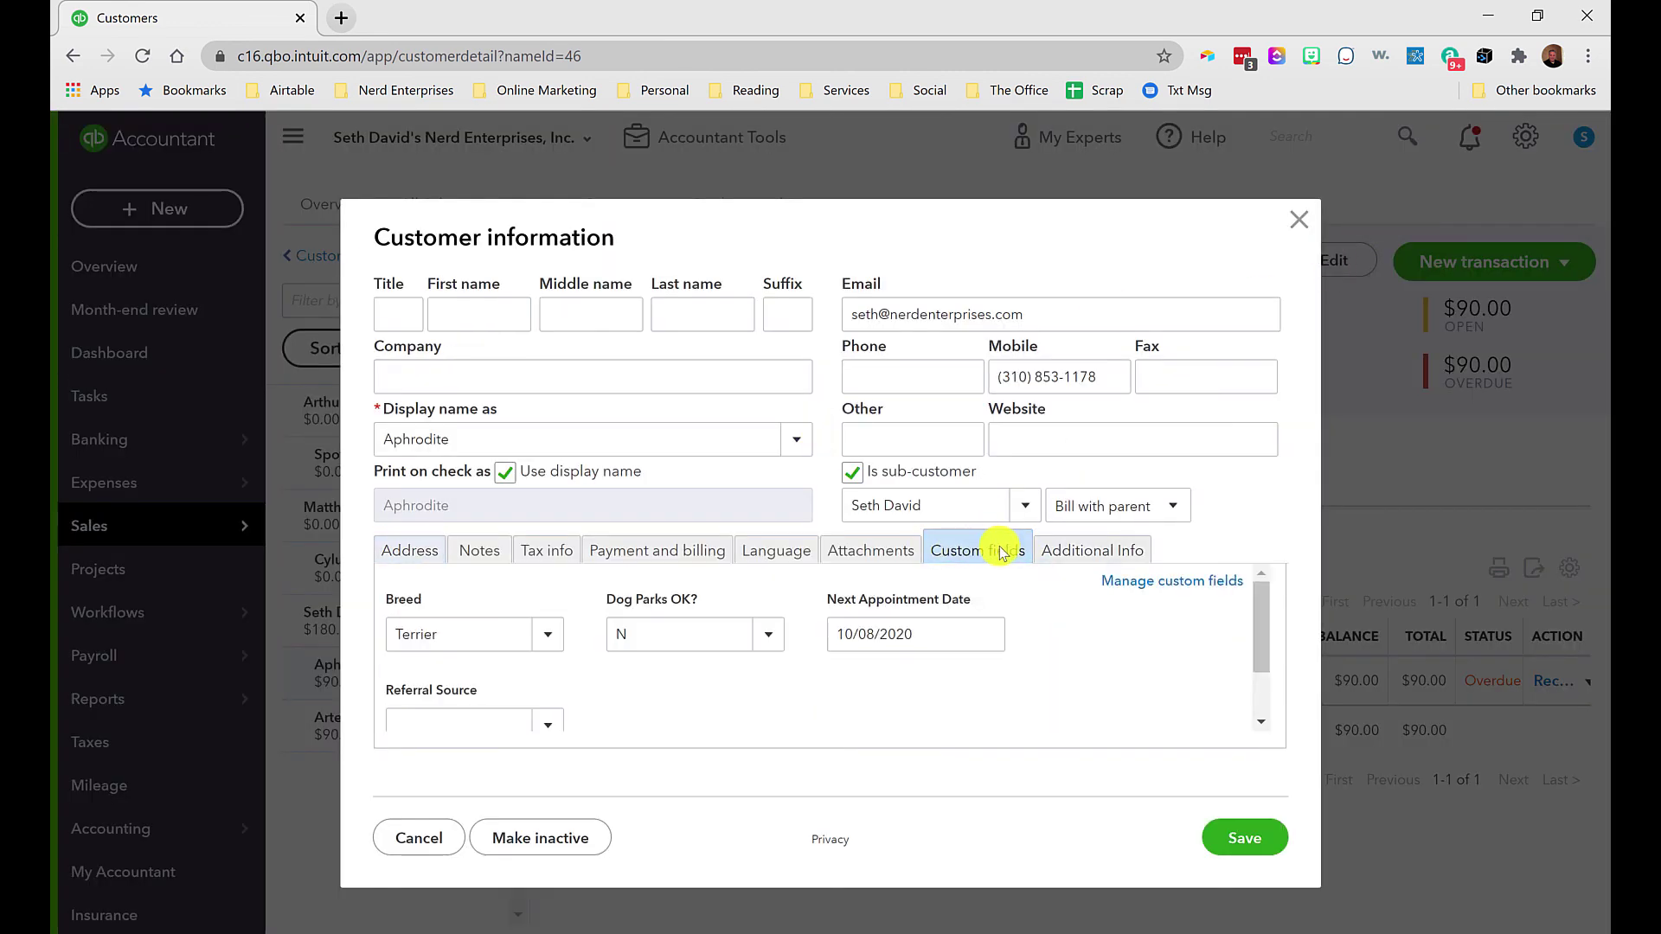
{"action": "left_click", "coordinate": [552, 730]}
{"action": "left_click", "coordinate": [390, 478]}
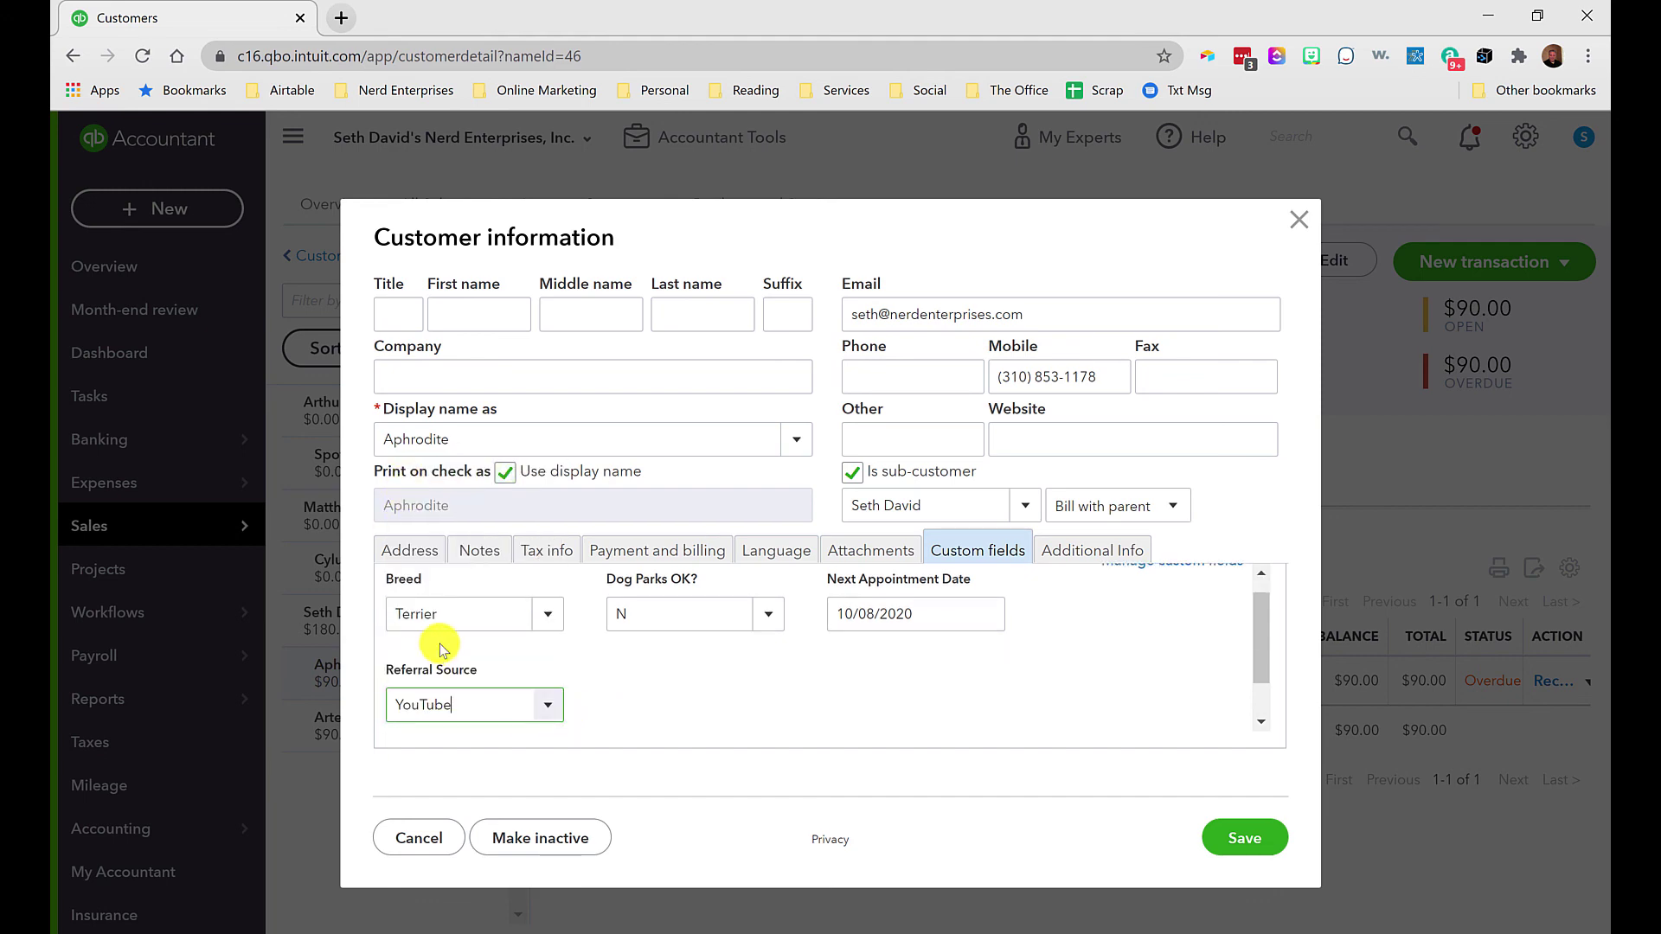
{"action": "left_click", "coordinate": [1244, 835]}
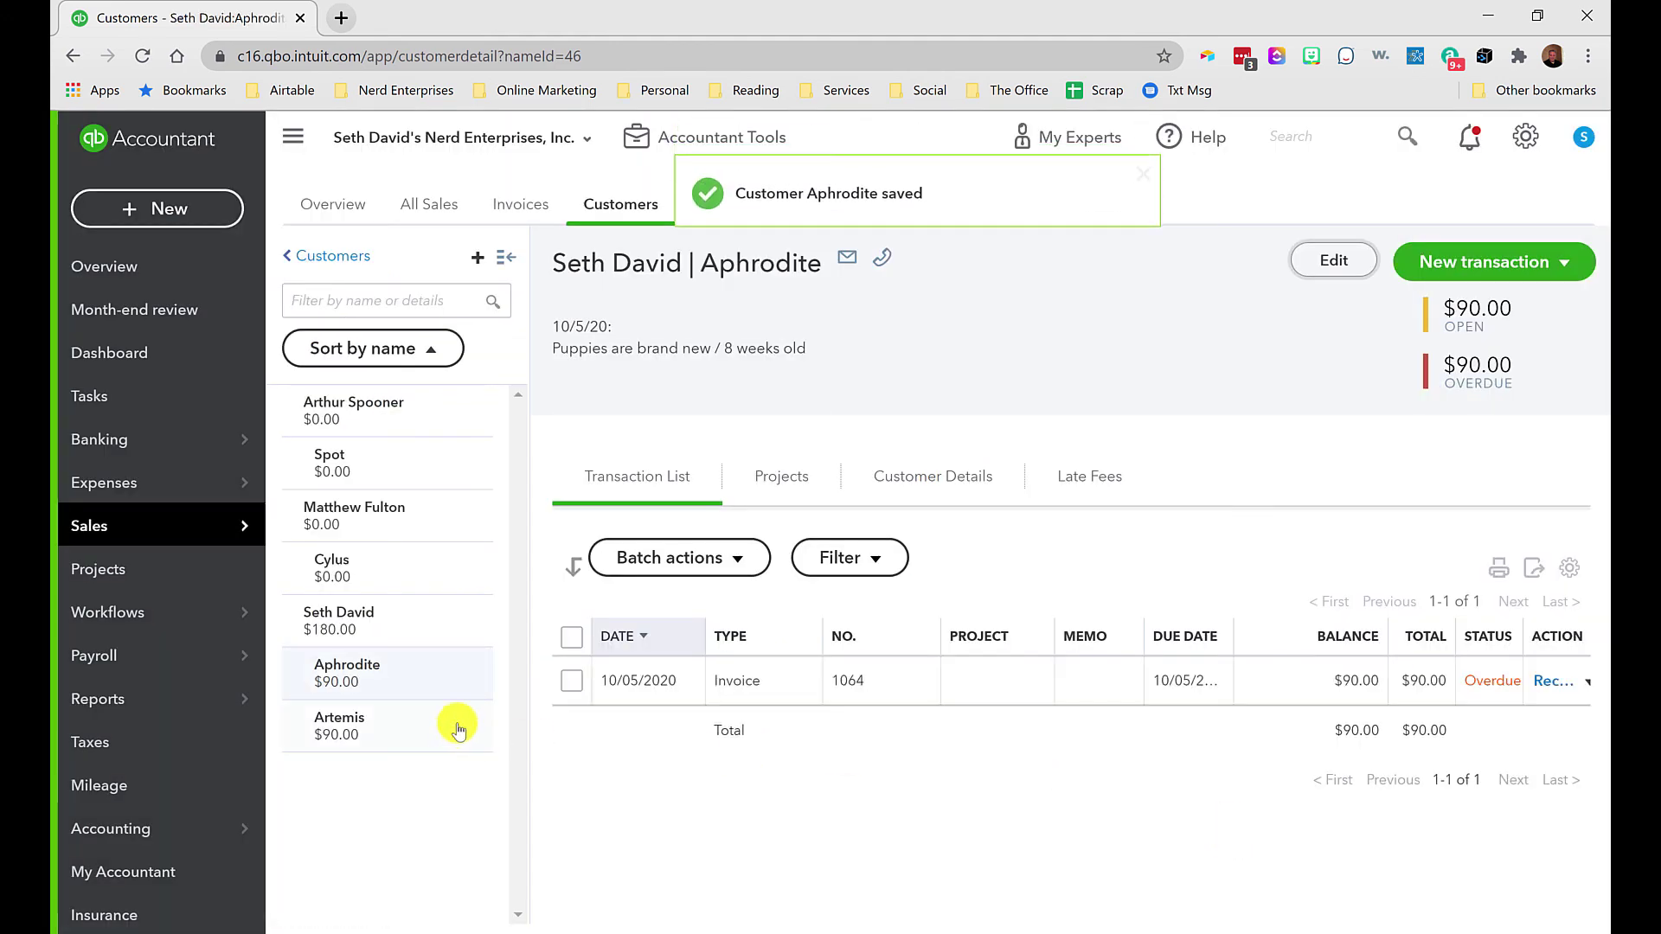
Edit the sub-customer Artemis, set the Referral Source custom field to YouTube, and save the record
{"action": "left_click", "coordinate": [337, 726]}
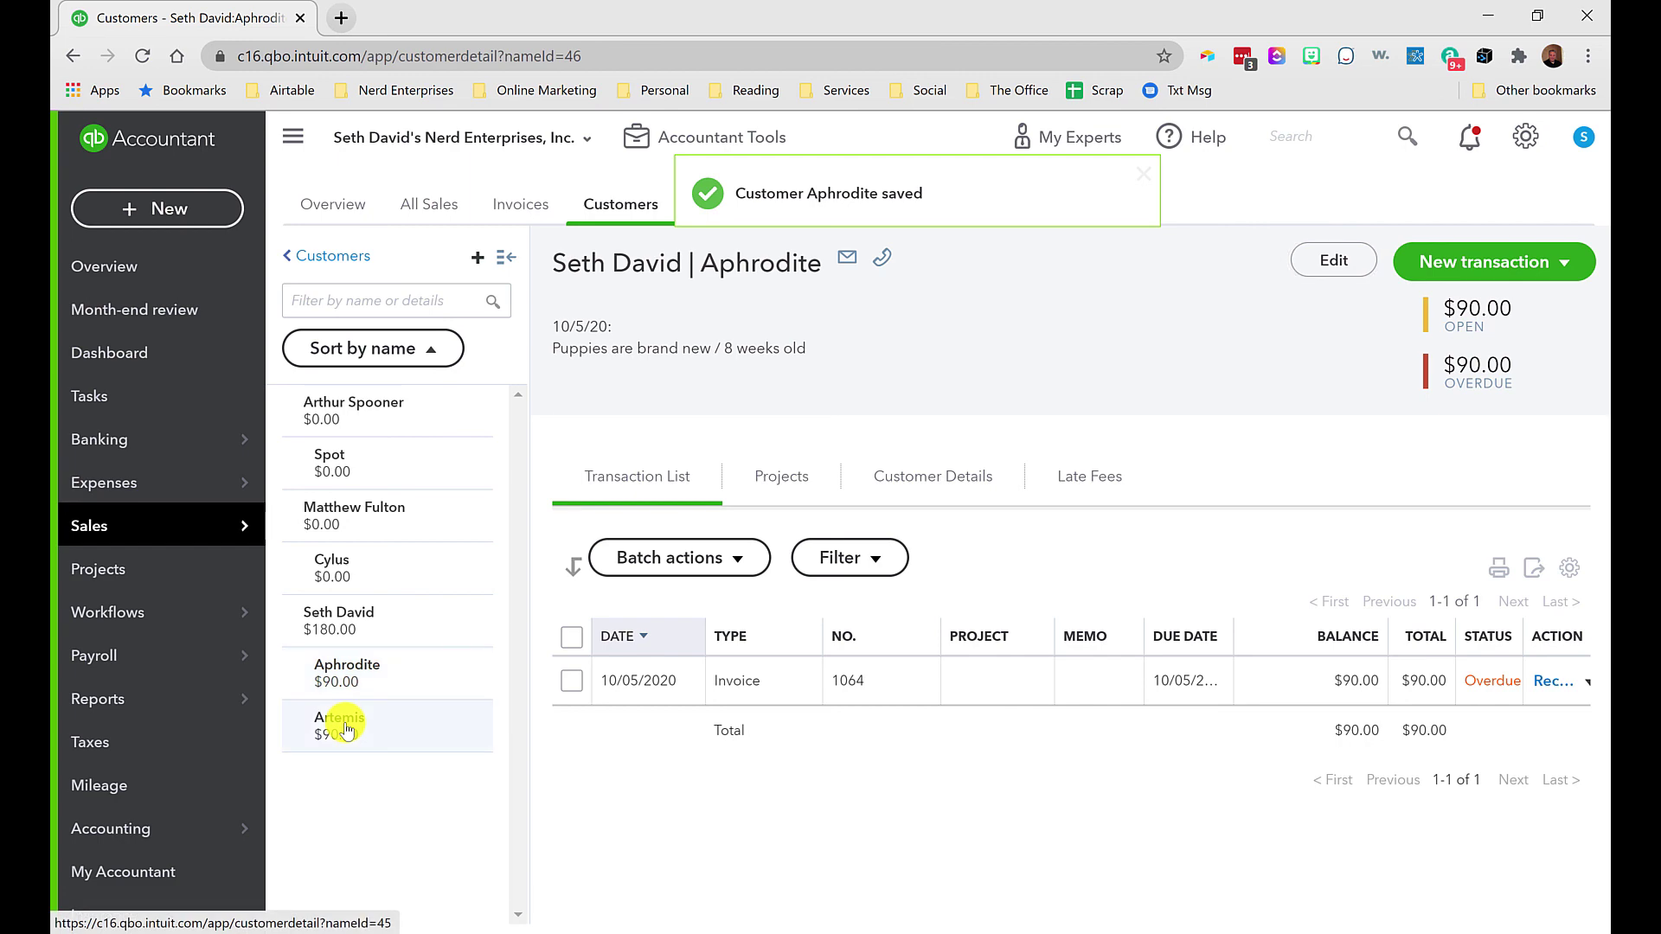
{"action": "left_click", "coordinate": [1312, 263]}
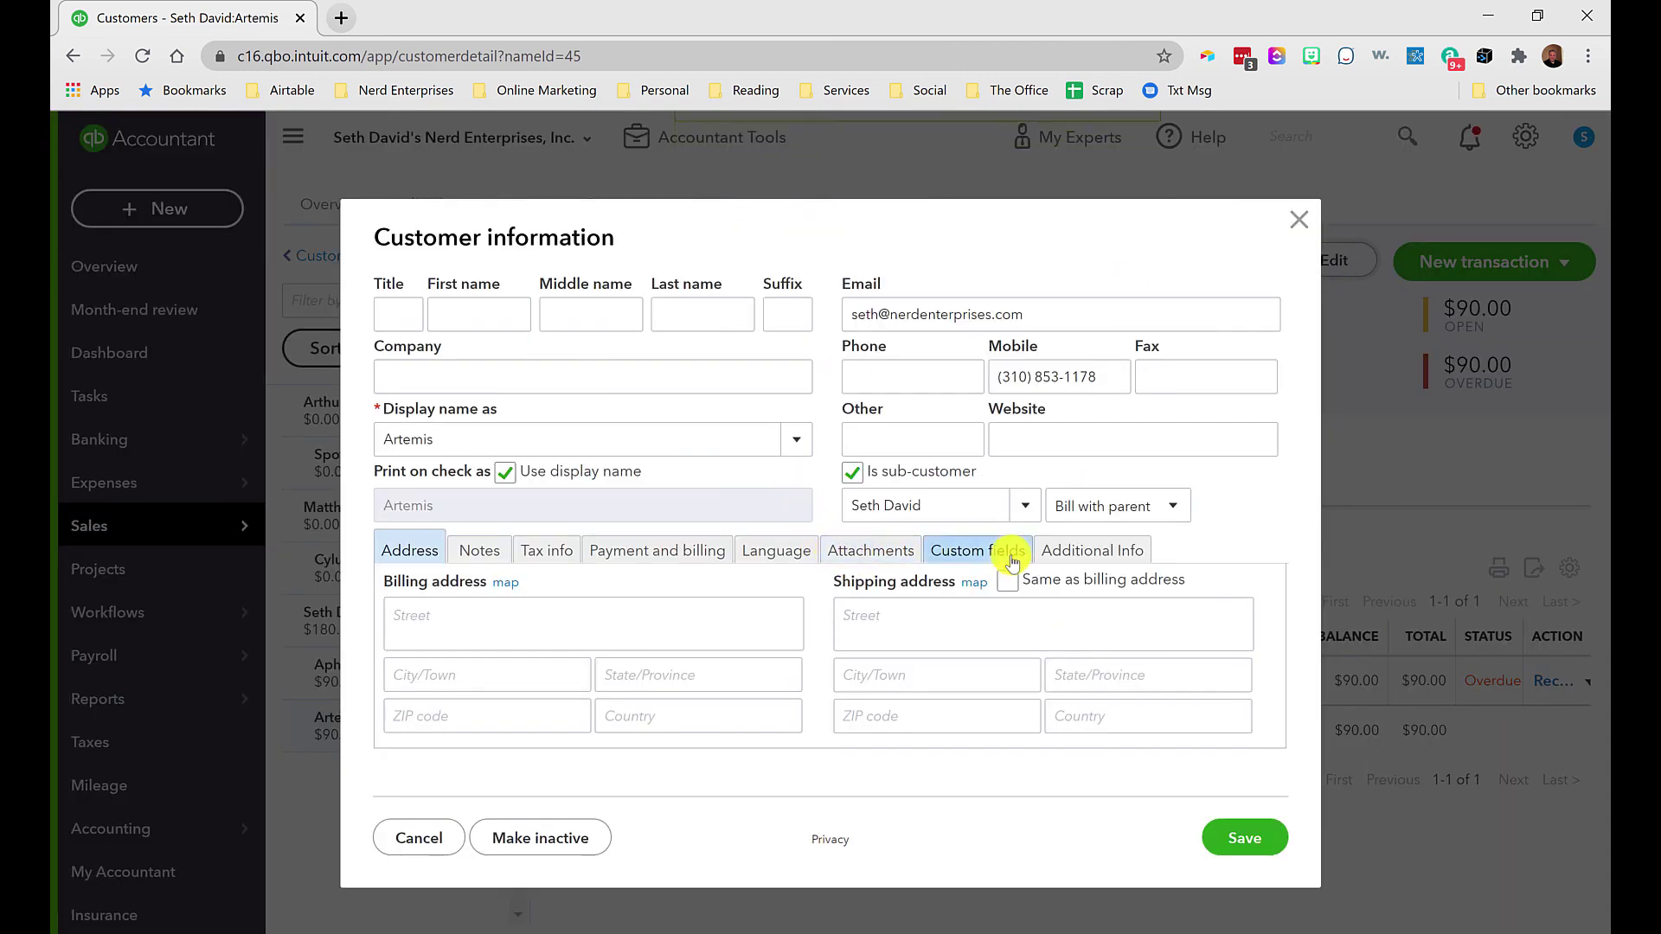
{"action": "left_click", "coordinate": [1011, 553]}
{"action": "left_click", "coordinate": [547, 705]}
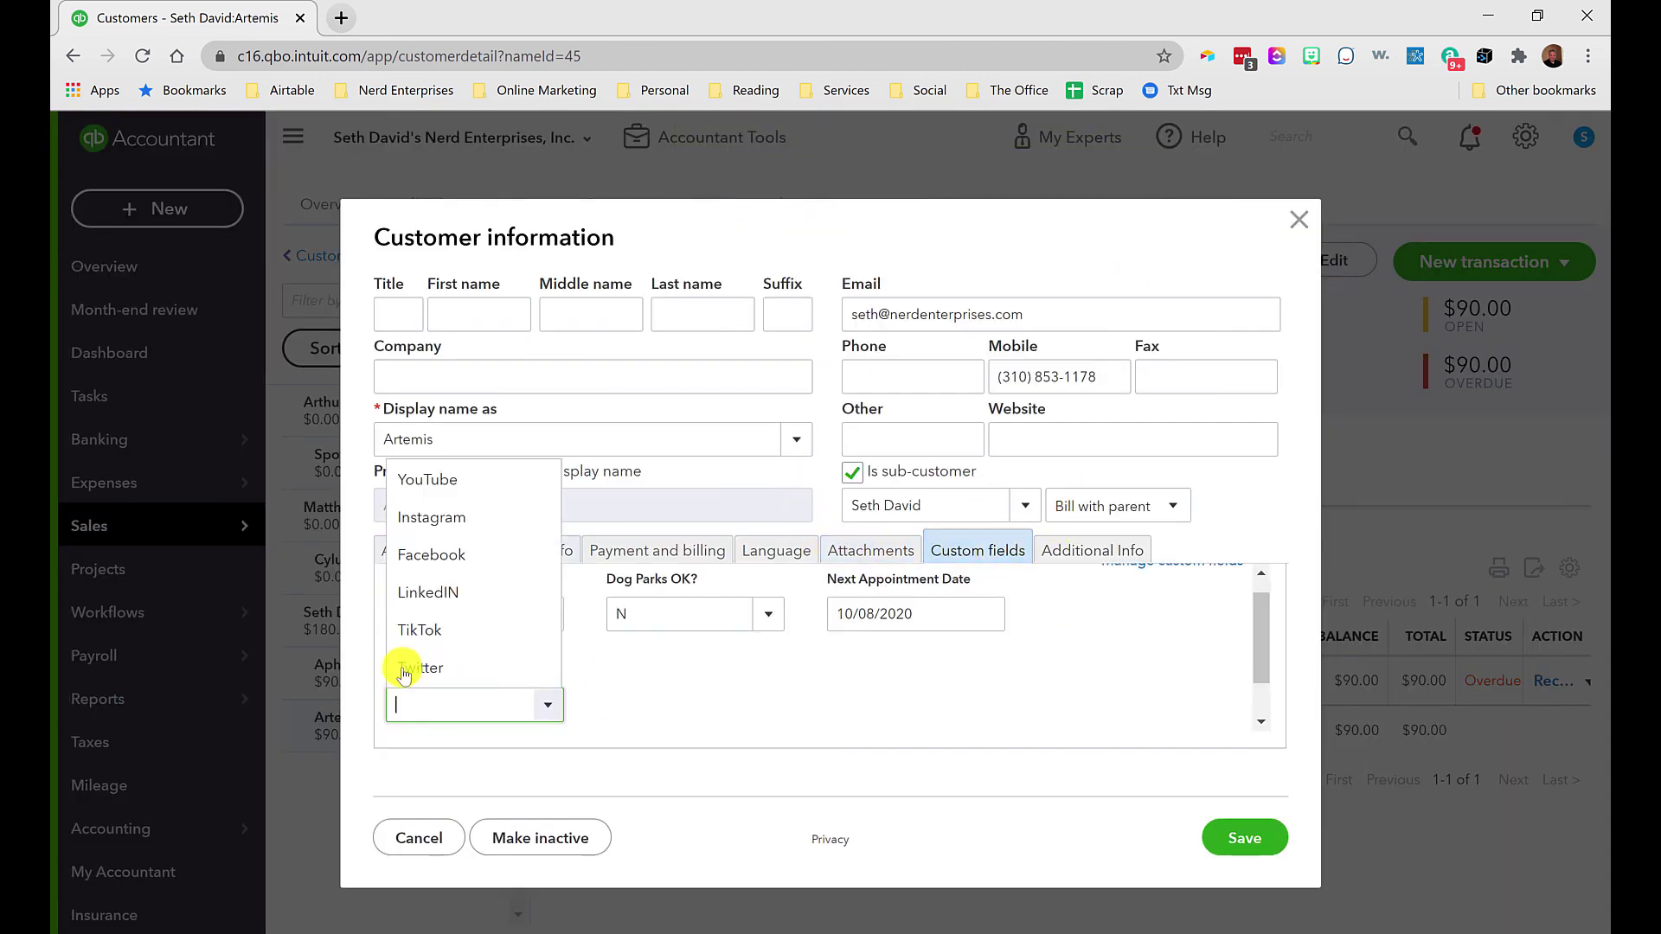
{"action": "left_click", "coordinate": [430, 479]}
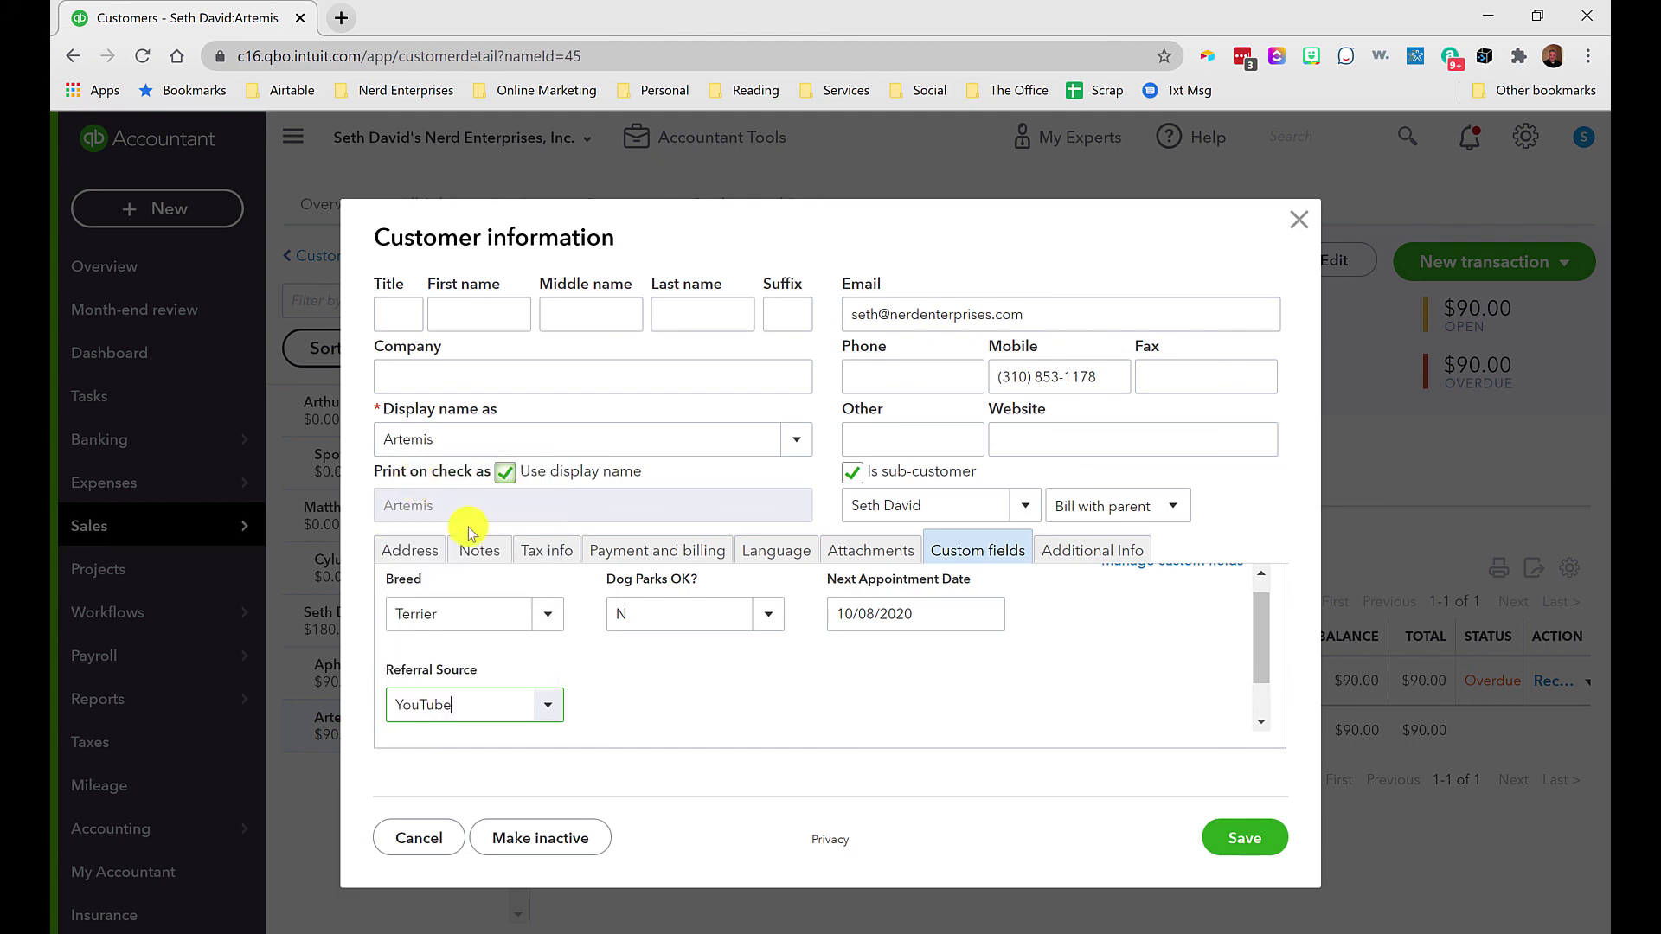
{"action": "left_click", "coordinate": [1233, 837]}
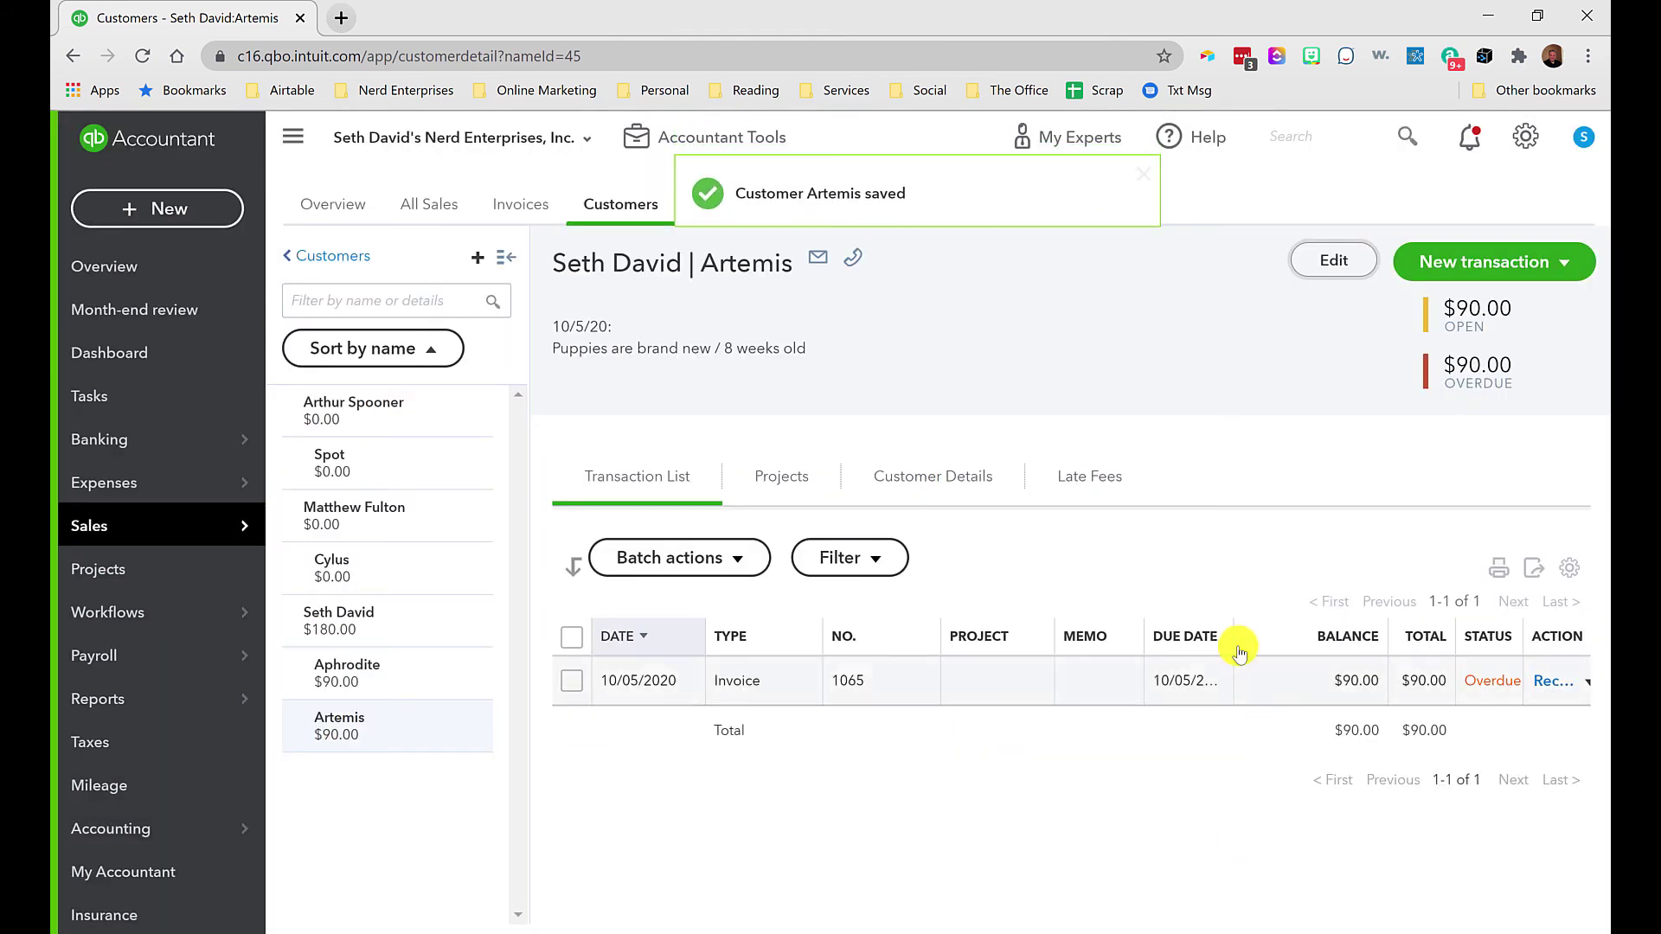
Start a new invoice for Artemis to check its Referral Source field, and close it without saving
{"action": "left_click", "coordinate": [1470, 264]}
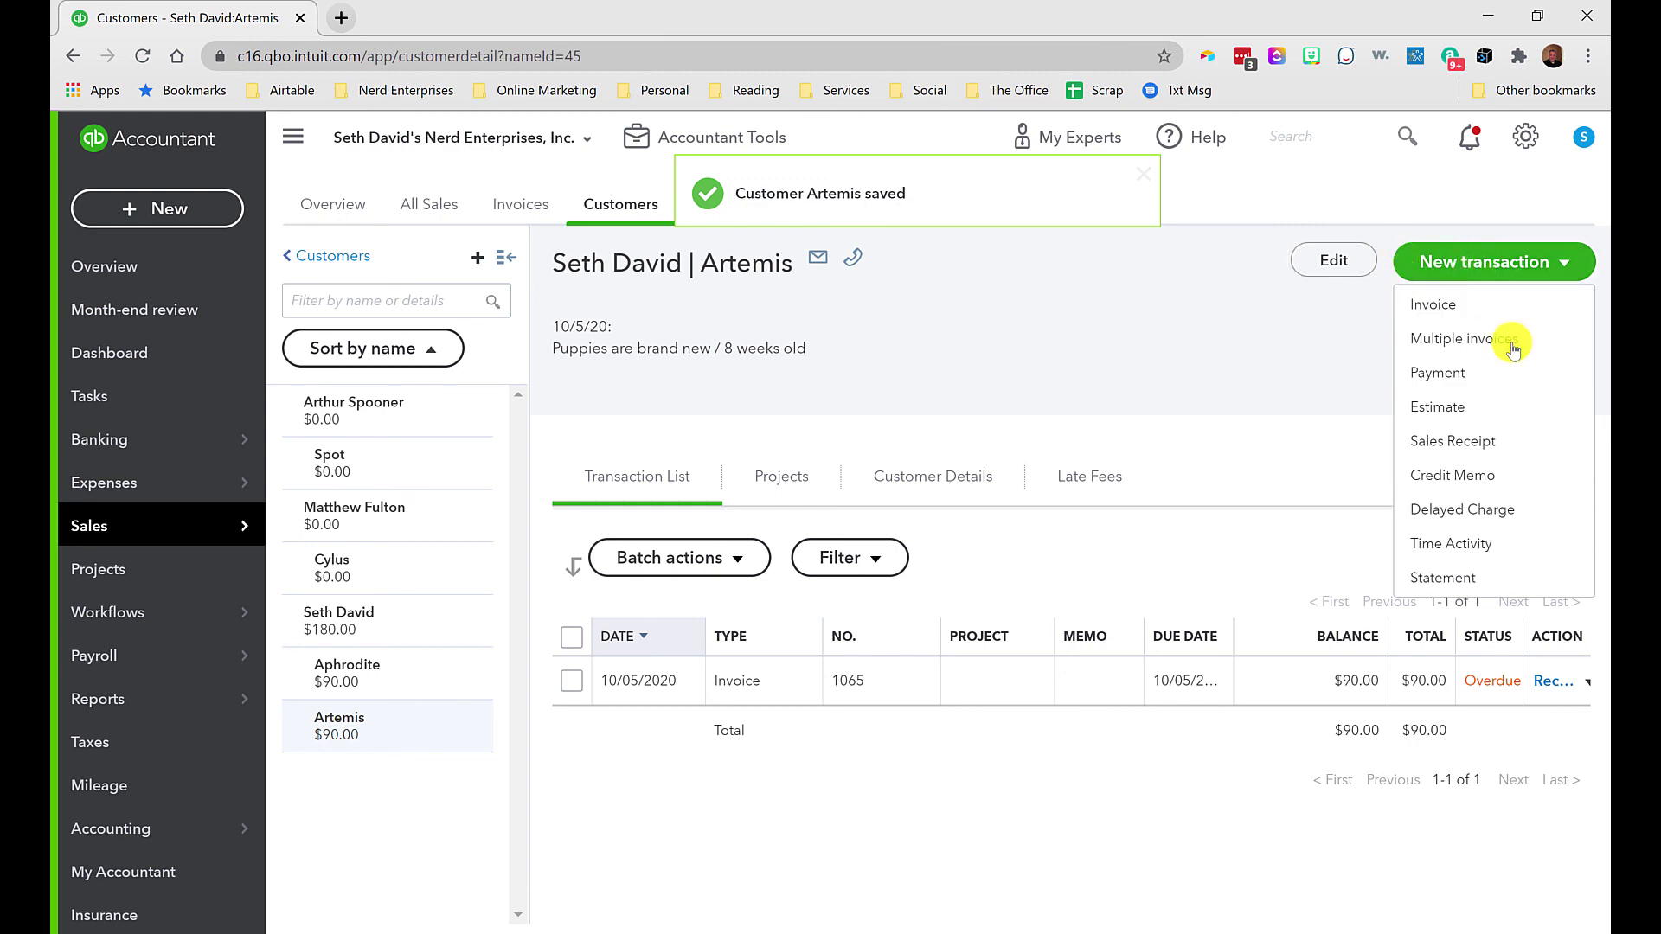
{"action": "left_click", "coordinate": [1432, 308]}
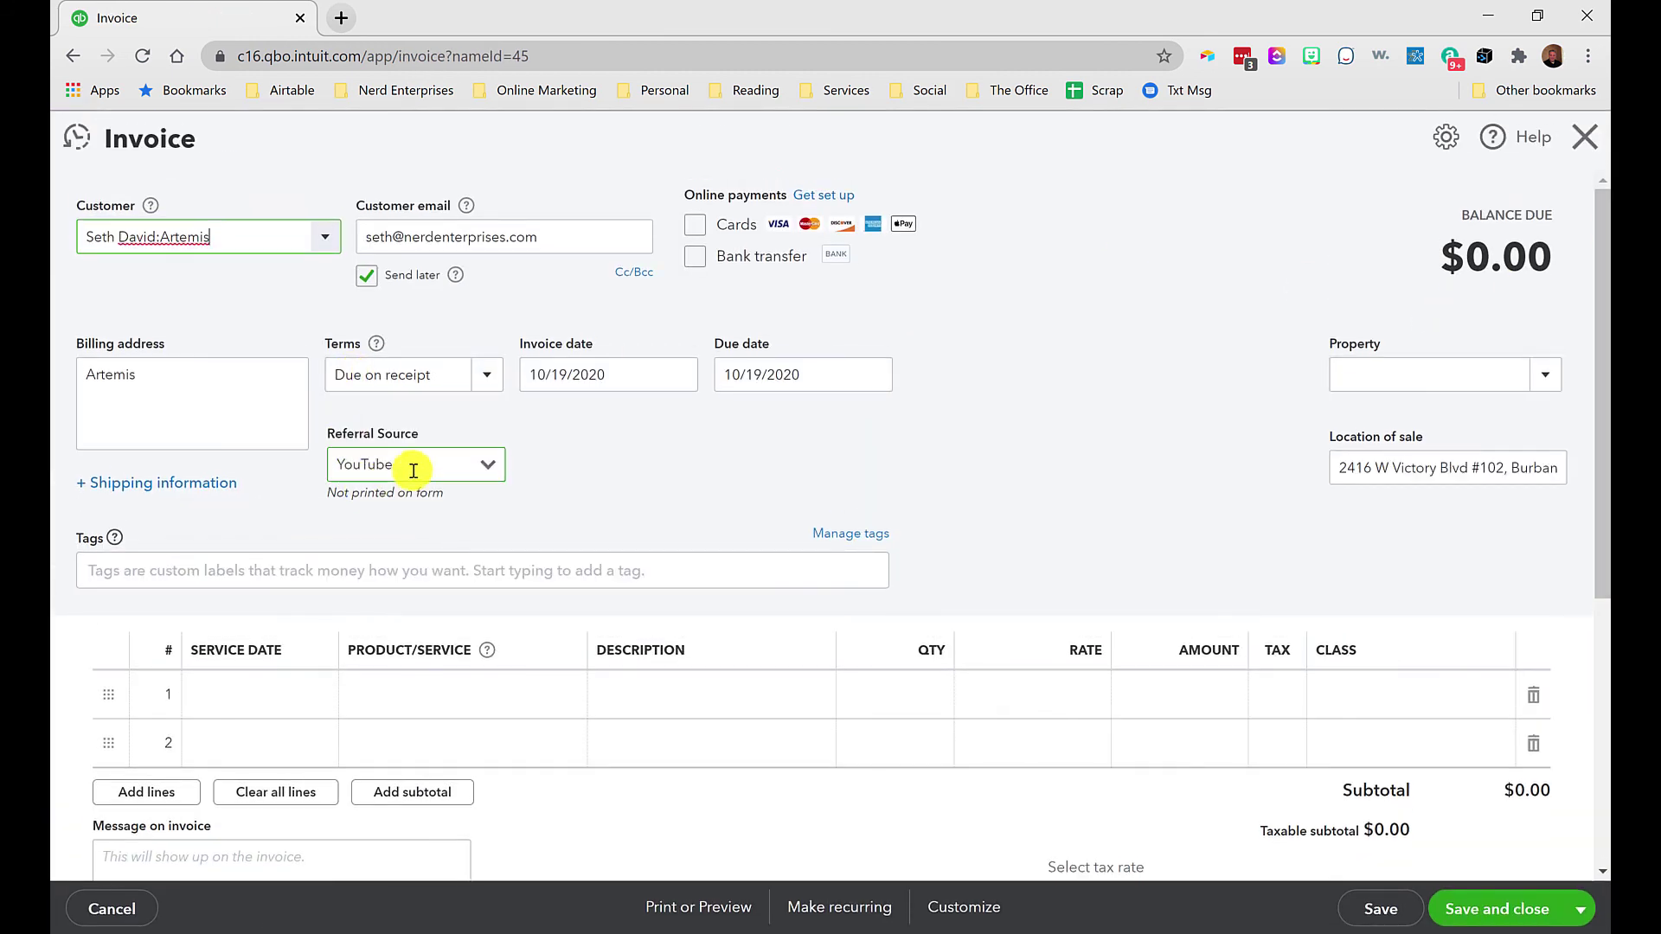
{"action": "left_click", "coordinate": [414, 471]}
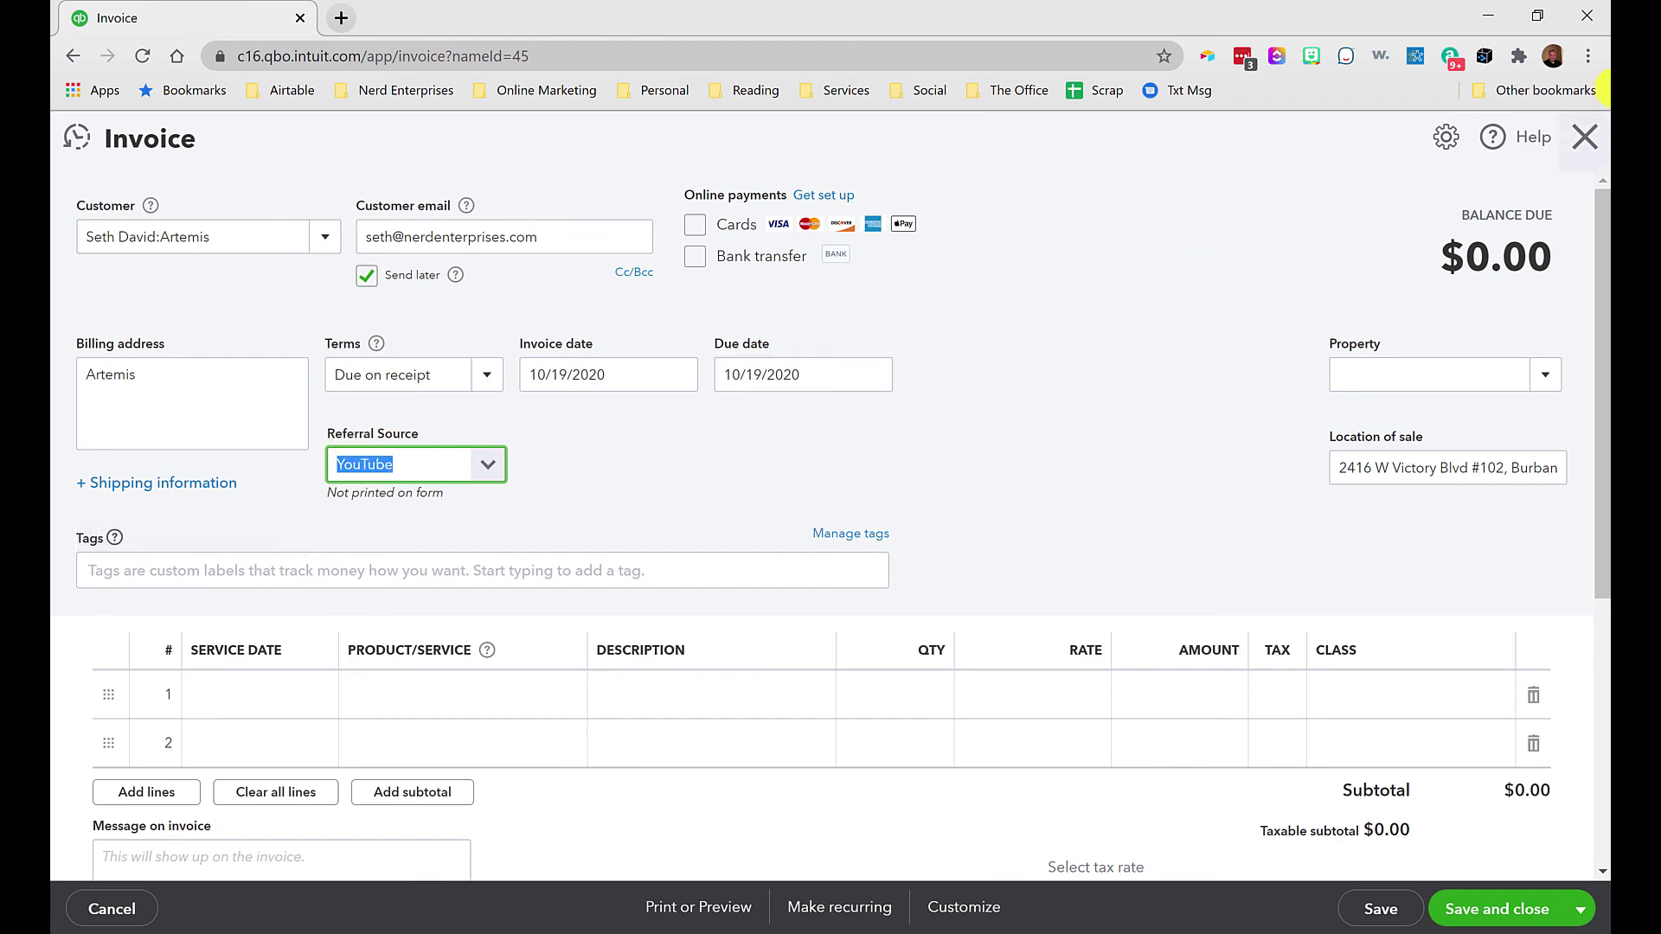
{"action": "left_click", "coordinate": [1582, 137]}
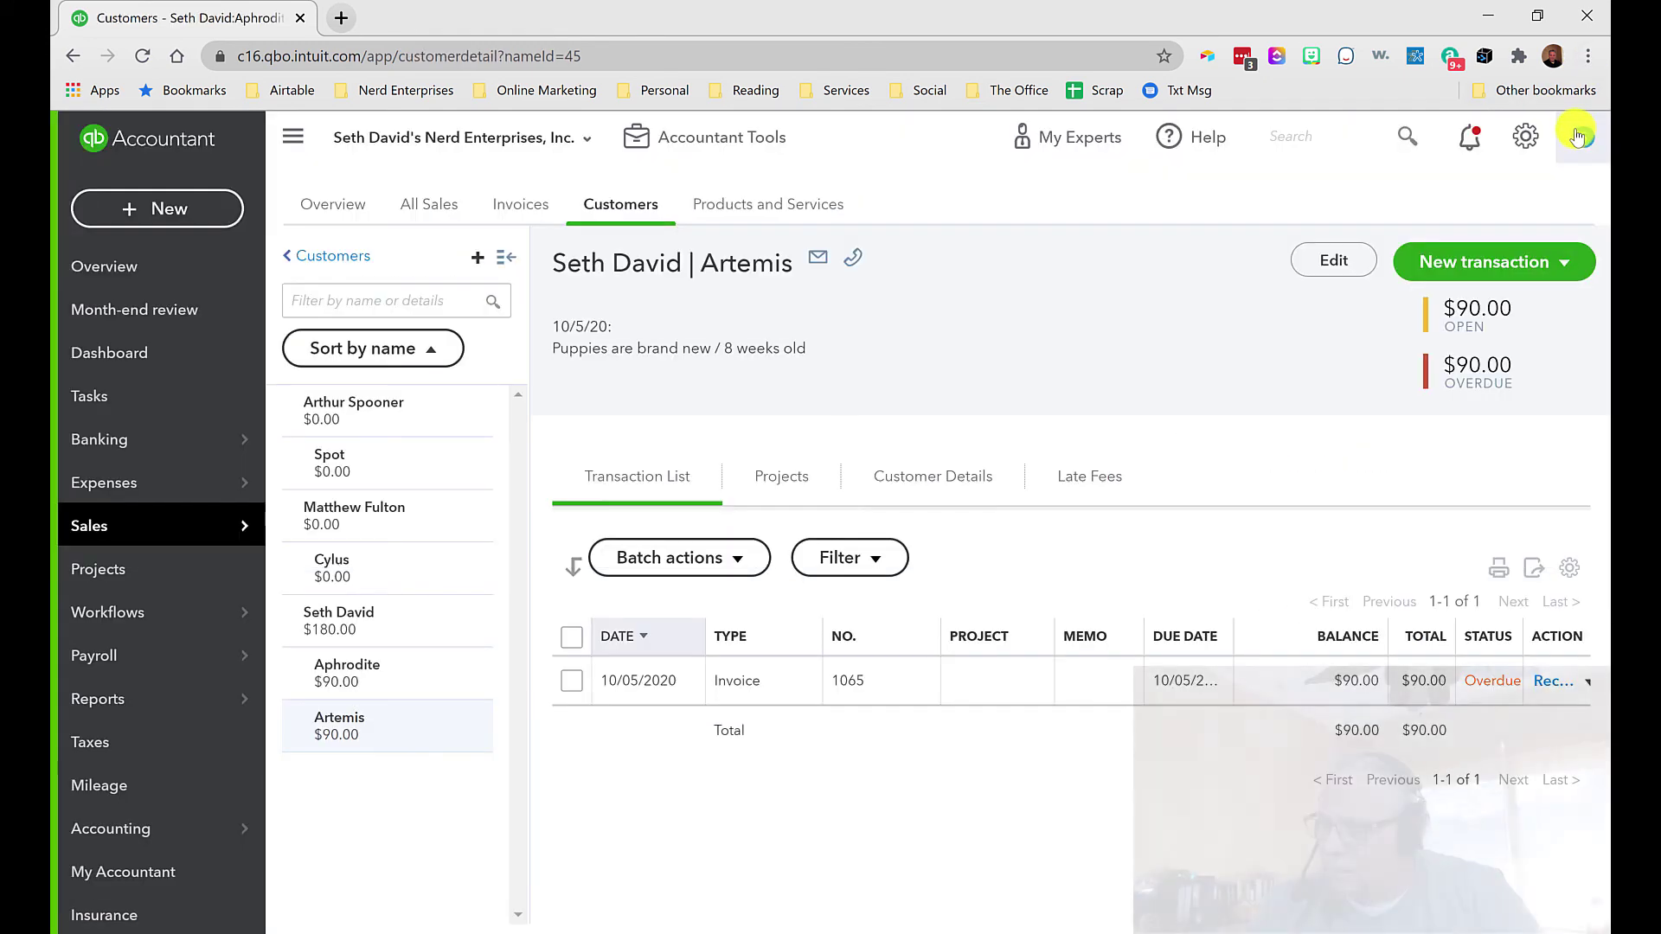